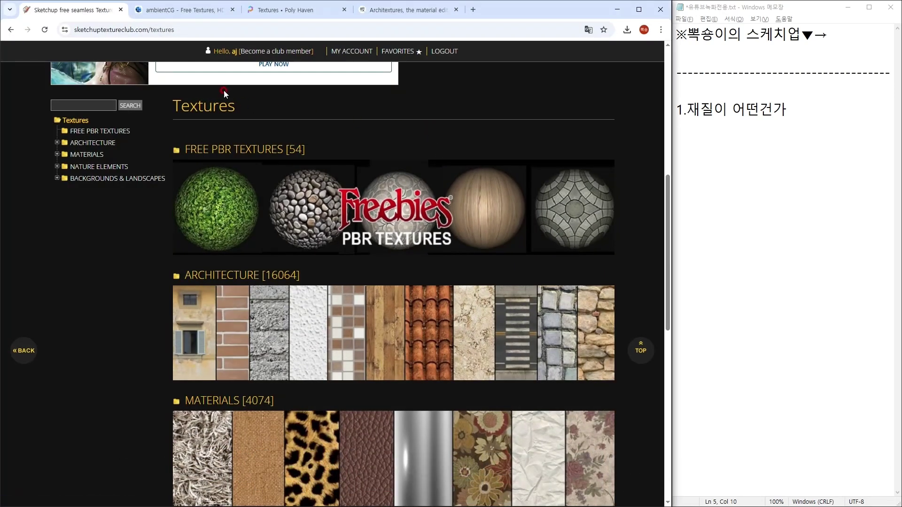
- Look through the open texture websites: ambientCG, Poly Haven, Architextures and the SketchUp textures page
left_click(183, 10)
left_click(287, 9)
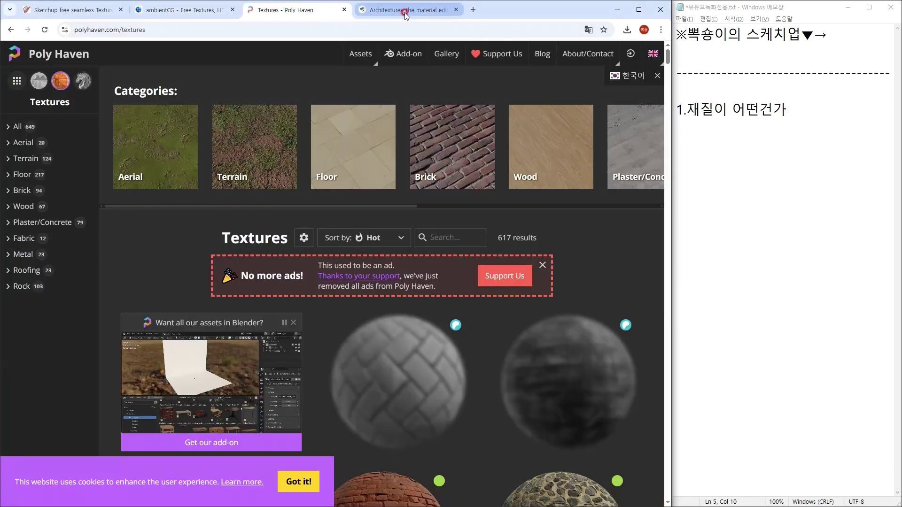
left_click(403, 9)
left_click(112, 11)
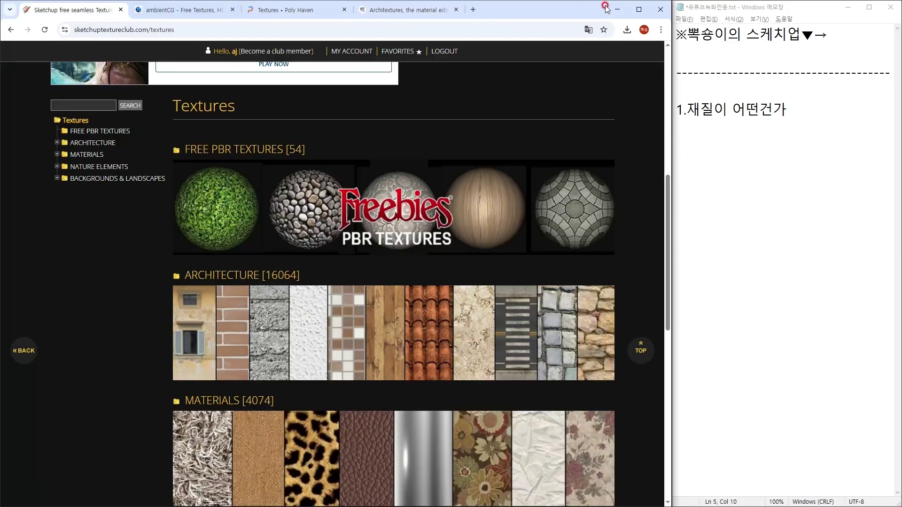
- Switch to SketchUp, undo the existing rectangle and draw a 5000 x 5000 mm square from the origin
left_click(619, 10)
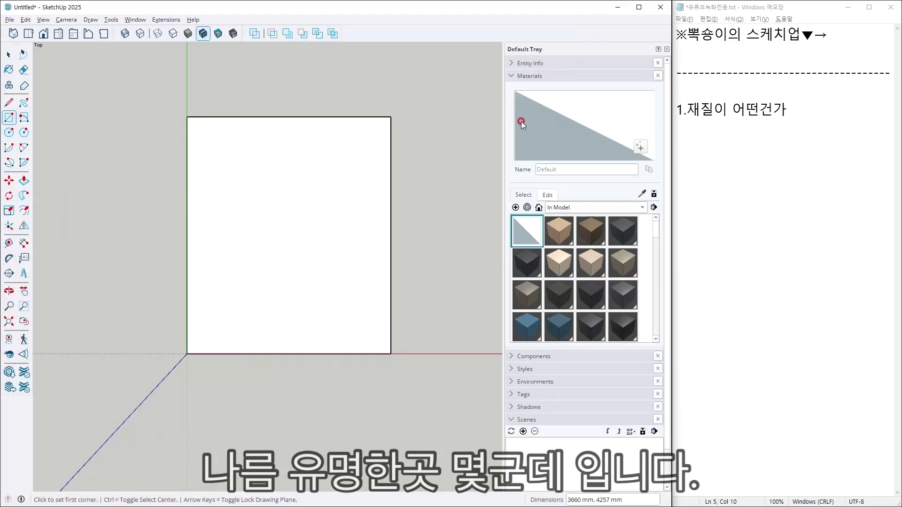
key("ctrl+z")
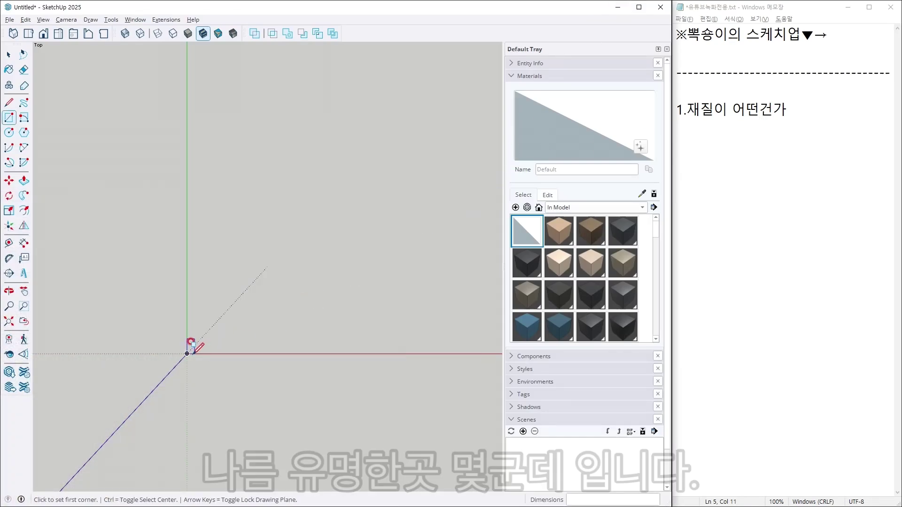
left_click(187, 353)
left_click(418, 113)
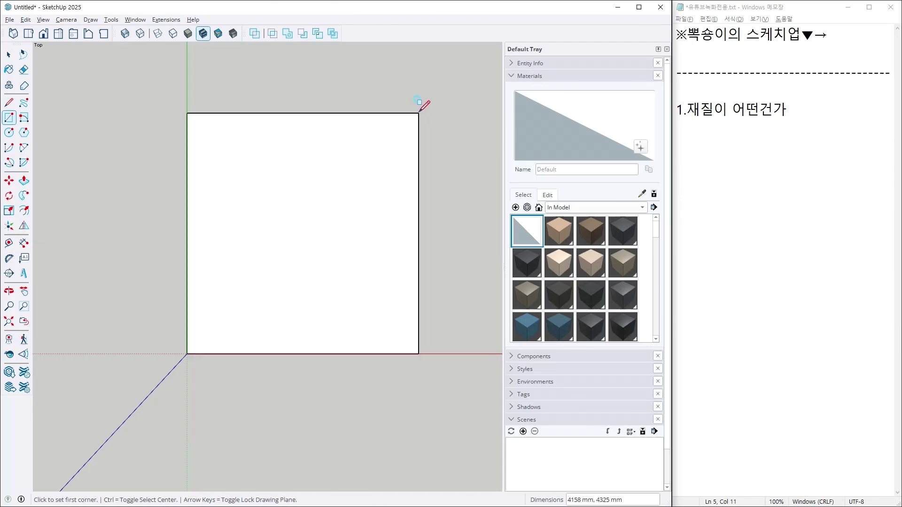
type("5000,5000")
key("Return")
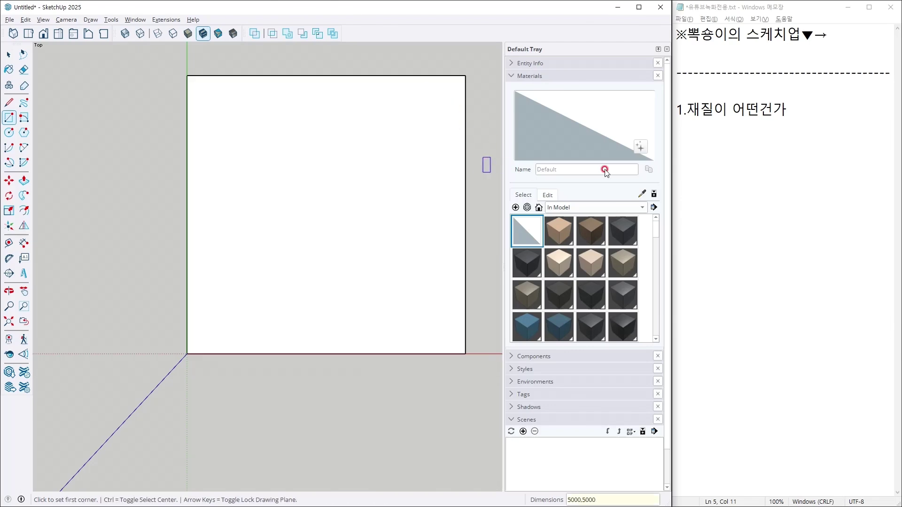
- In the Notepad notes, replace the first item's text with "탑뷰 / 사각형(R) / 5000, 5000"
left_click(817, 118)
key("BackSpace")
key("BackSpace")
key("BackSpace")
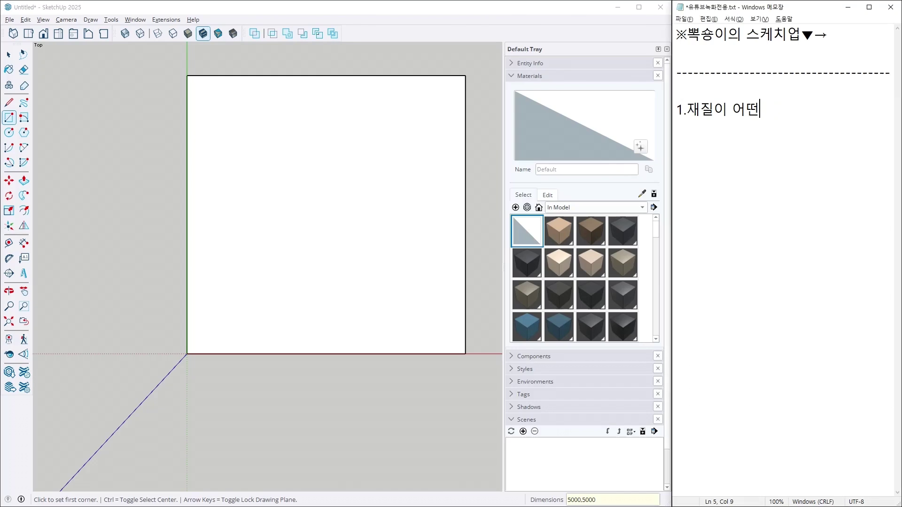
key("BackSpace")
key("BackSpace")
key("BackSpace")
key("BackSpace")
key("BackSpace")
type("탑뷰 / 사각형(r")
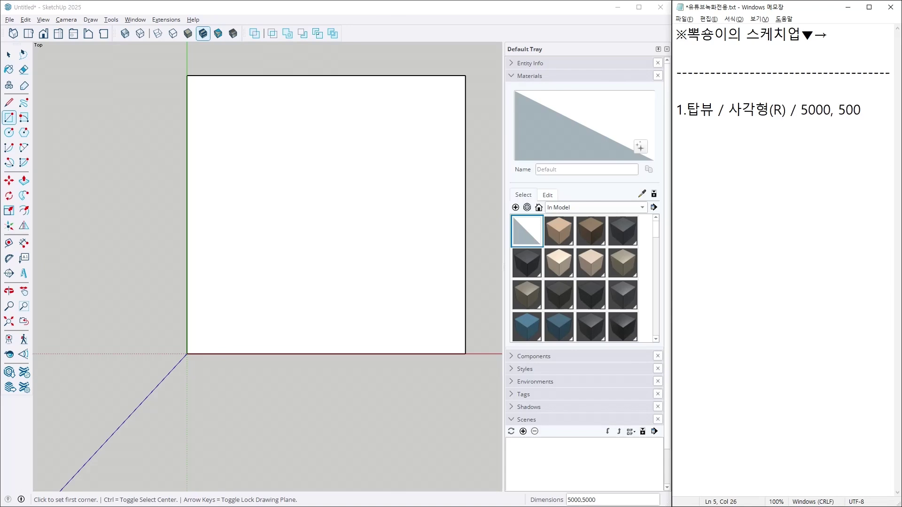
- In SketchUp, offset the square's outline outward by 150 mm, delete the inner face and return to the top view
left_click(328, 306)
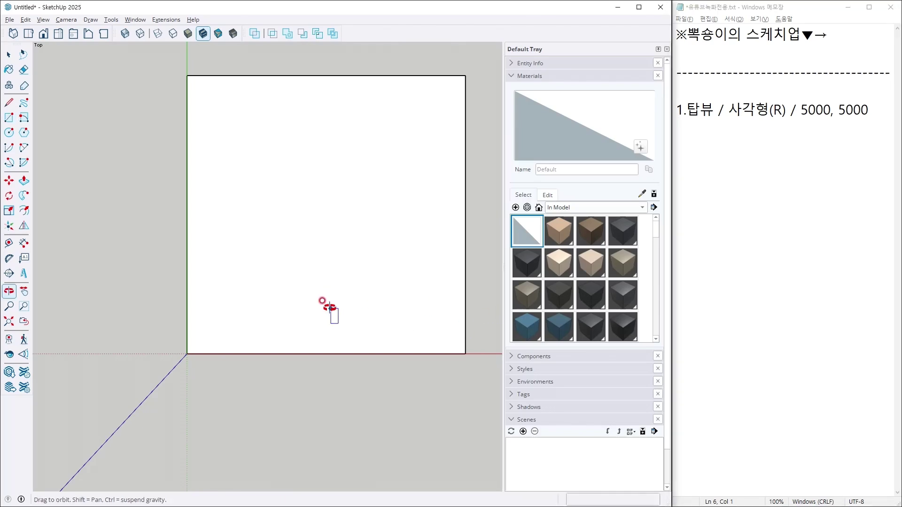
key("space")
left_click(329, 305)
key("f")
left_click(338, 308)
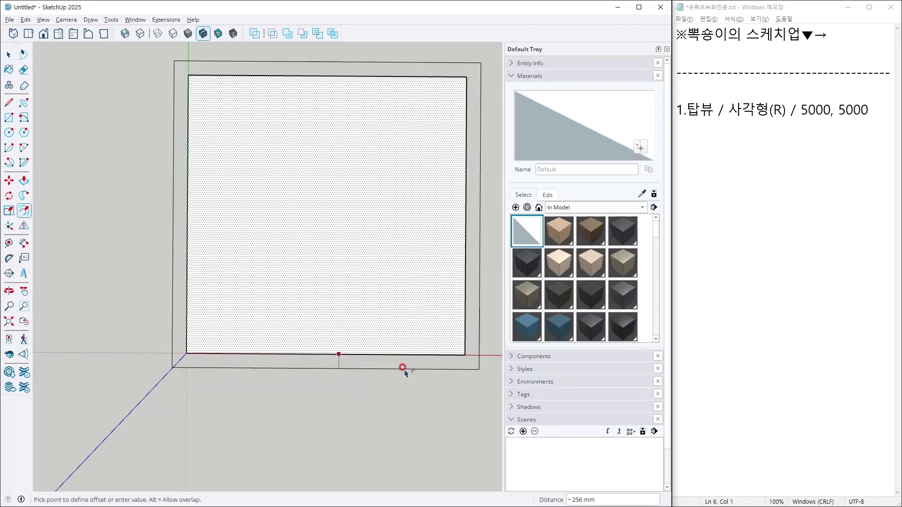
type("150")
key("Return")
key("space")
left_click(347, 237, "shift")
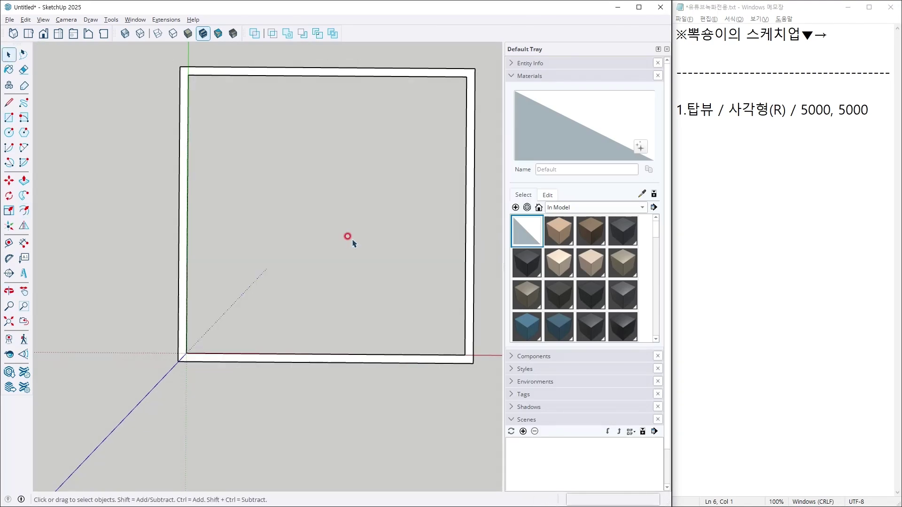
left_click(28, 34)
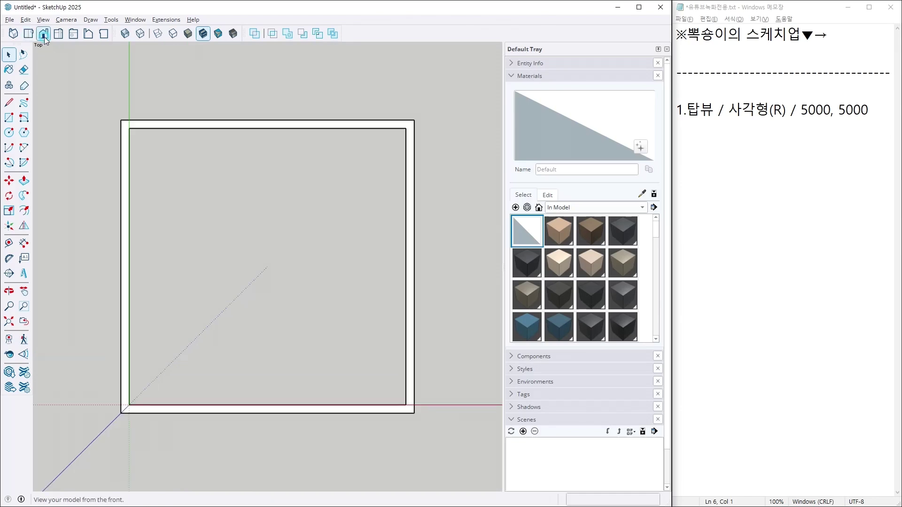
- Add the second item "2.F 바깥 : 150" to the Notepad notes
left_click(863, 175)
left_click(881, 116)
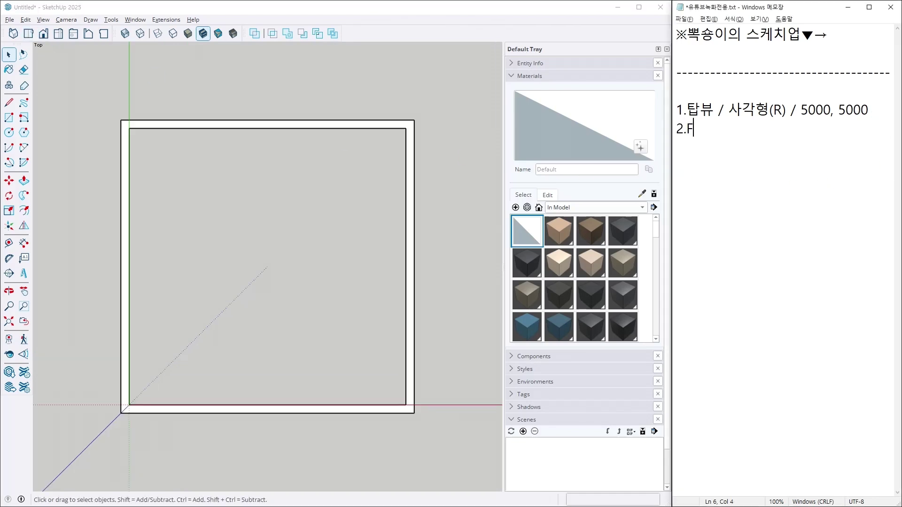
type("ㅂ")
type("바깥 : 150")
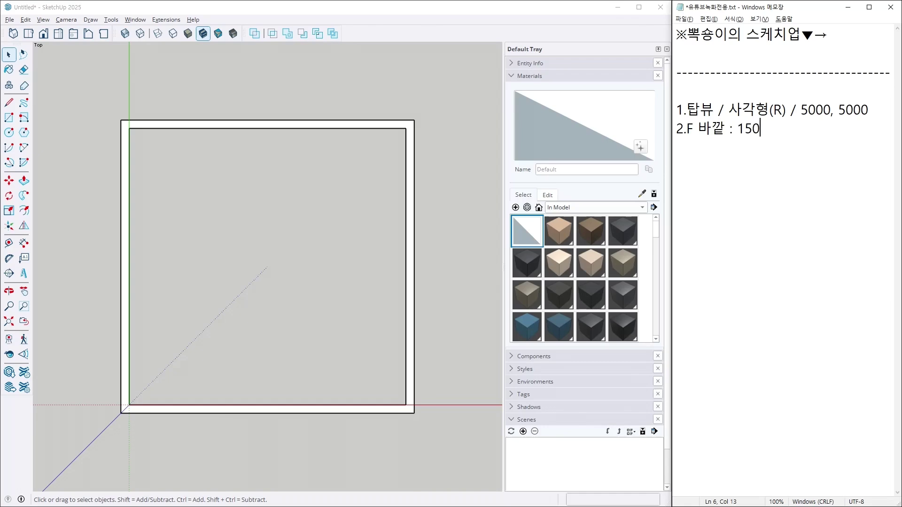
- In SketchUp, raise the 150 mm border face 2500 mm with Push/Pull to form the room's walls
mouse_move(268, 362)
middle_mouse_down()
mouse_move(119, 117)
mouse_move(288, 246)
middle_mouse_up()
key("p")
left_click(328, 405)
type("2500")
key("Return")
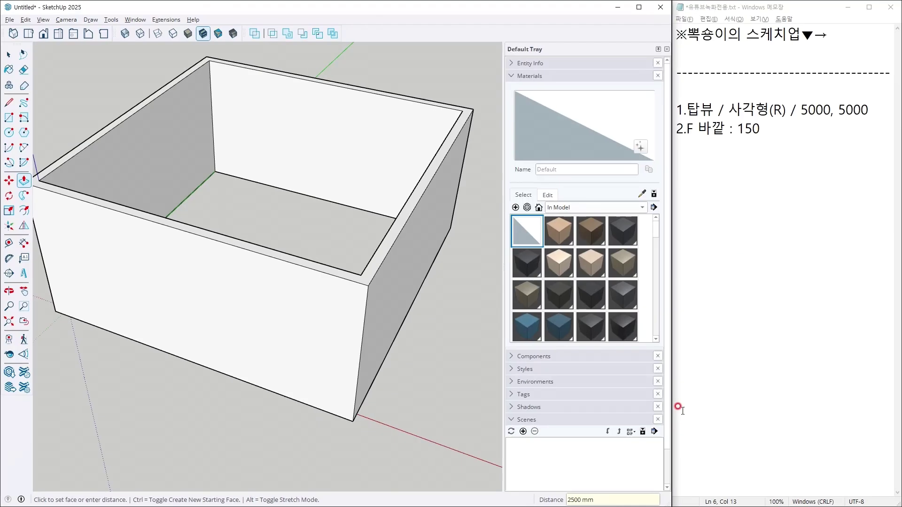
- Add the third item "3.P : 2500" to the Notepad notes
left_click(772, 185)
key("Return")
type("3.P : 2500")
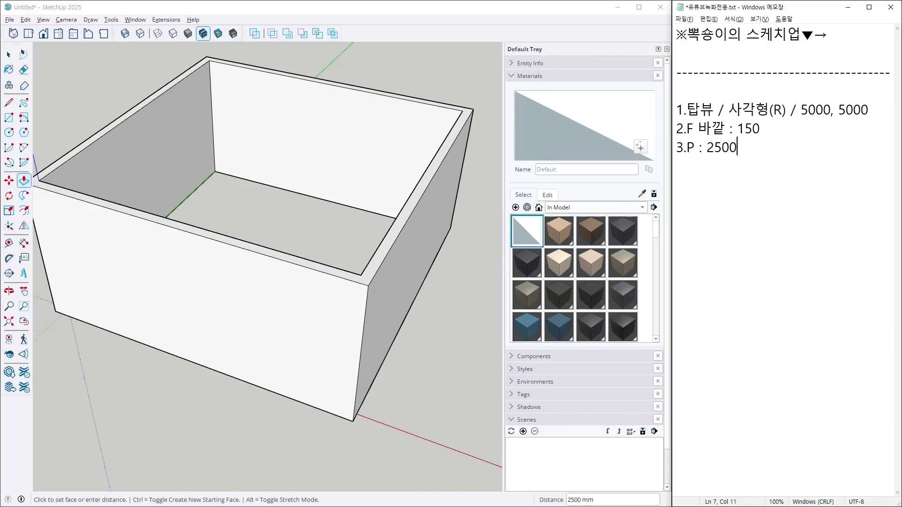
- In SketchUp, draw a 3000 x 1800 mm rectangle on the inner face of the wall along the green axis
middle_click_drag(288, 195, 125, 177)
key("space")
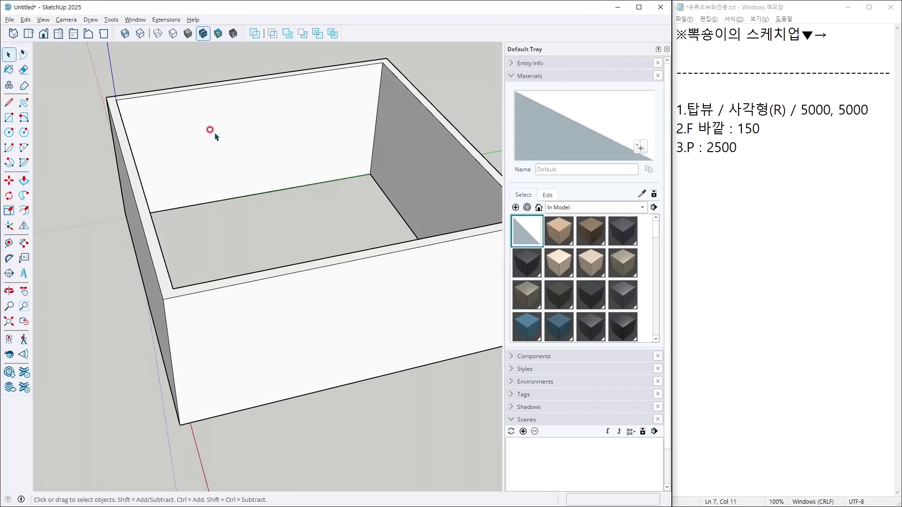
scroll(198, 115, "up", 3)
key("r")
left_click(165, 105)
left_click(340, 175)
type("3000,1800")
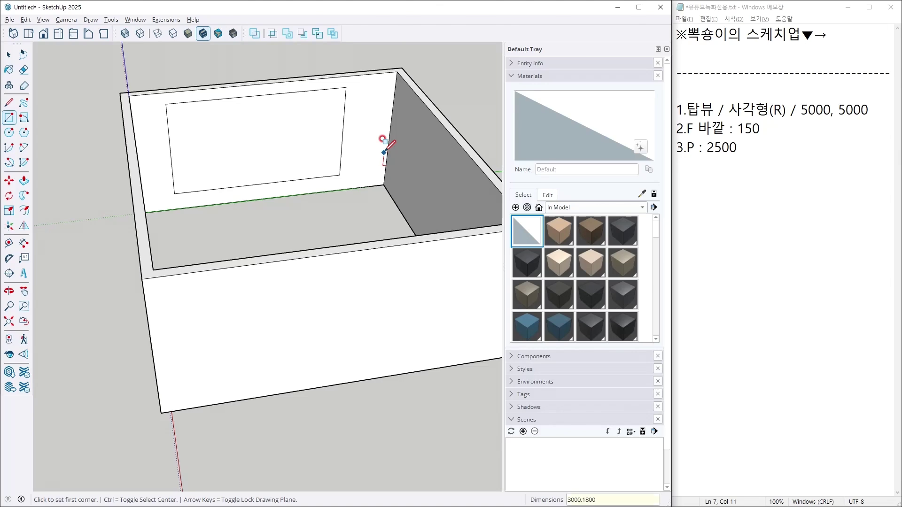
key("Return")
- Push the wall rectangle 150 mm through to cut a window opening, and add "4.3000 / 1800" to the Notepad notes
middle_click_drag(383, 139, 334, 139)
key("p")
left_click_drag(235, 112, 332, 115)
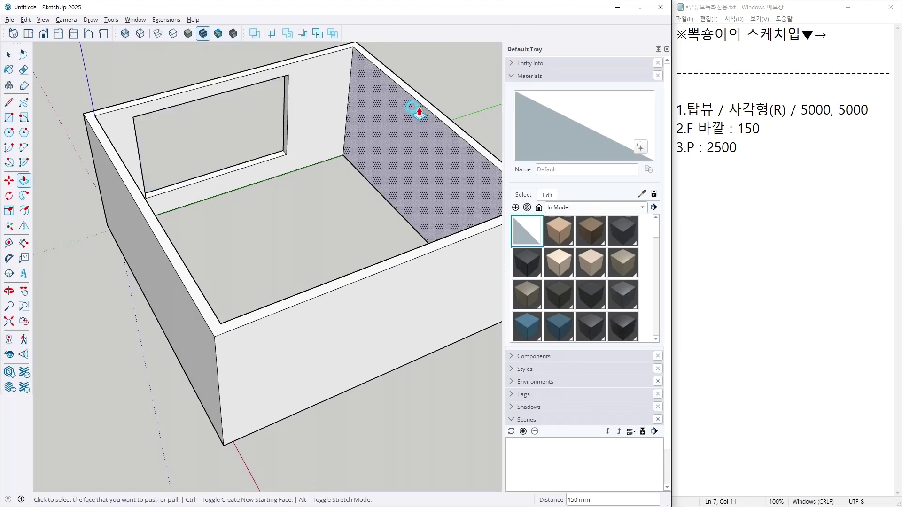
key("space")
left_click(784, 160)
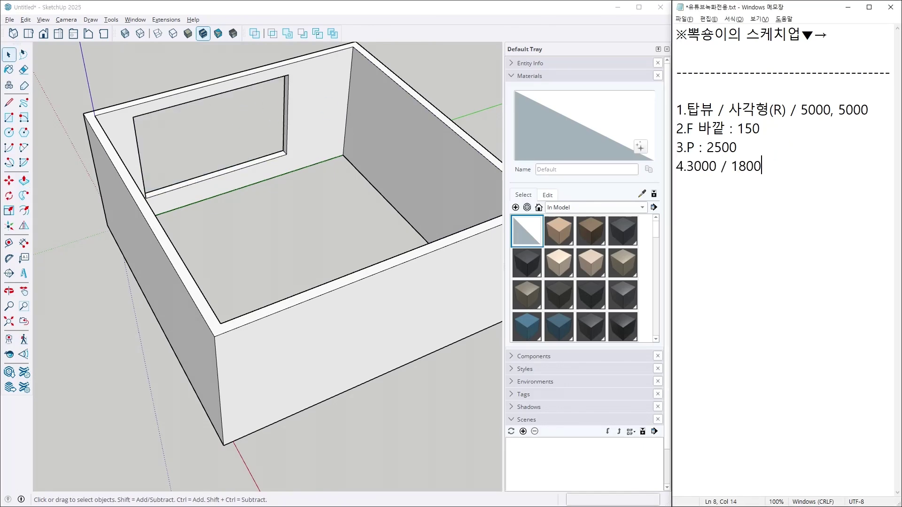
- In SketchUp, select all the connected wall geometry and make it a group
middle_click_drag(252, 201, 384, 137)
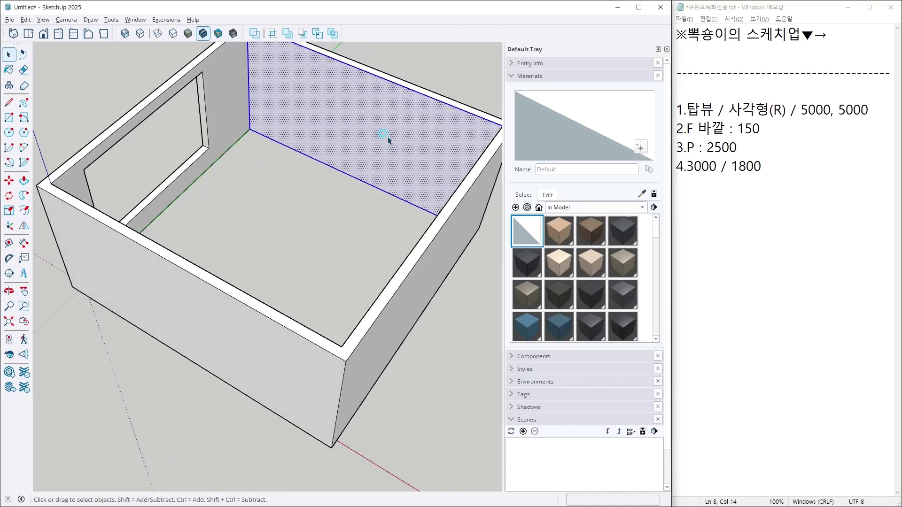
triple_click(345, 124)
right_click(345, 123)
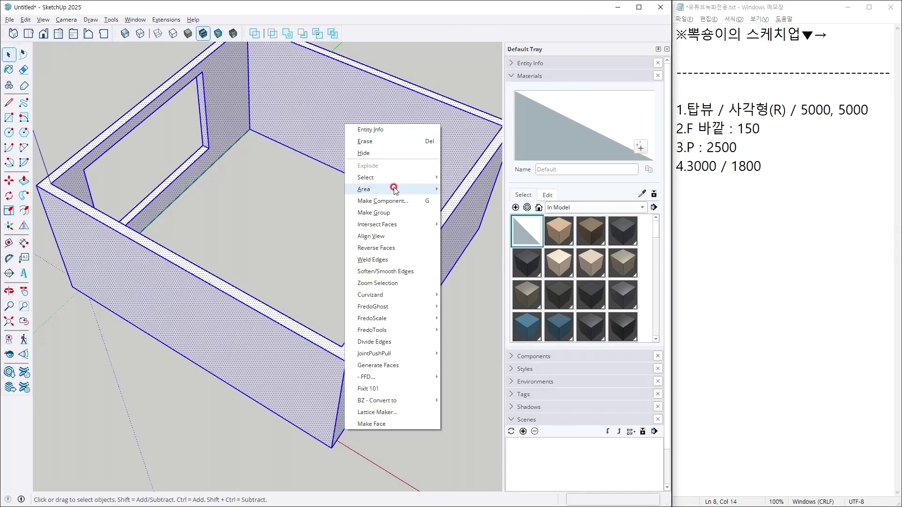
left_click(394, 214)
middle_click_drag(454, 73, 401, 196)
left_click(401, 196)
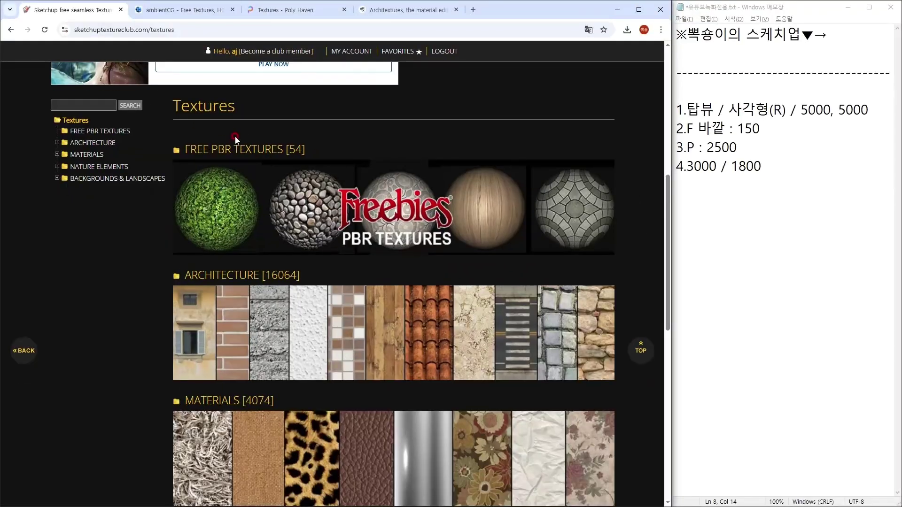
- Switch to the SketchUp textures website and expand the ARCHITECTURE and MATERIALS categories to examine their subcategories
scroll(210, 128, "up", 8)
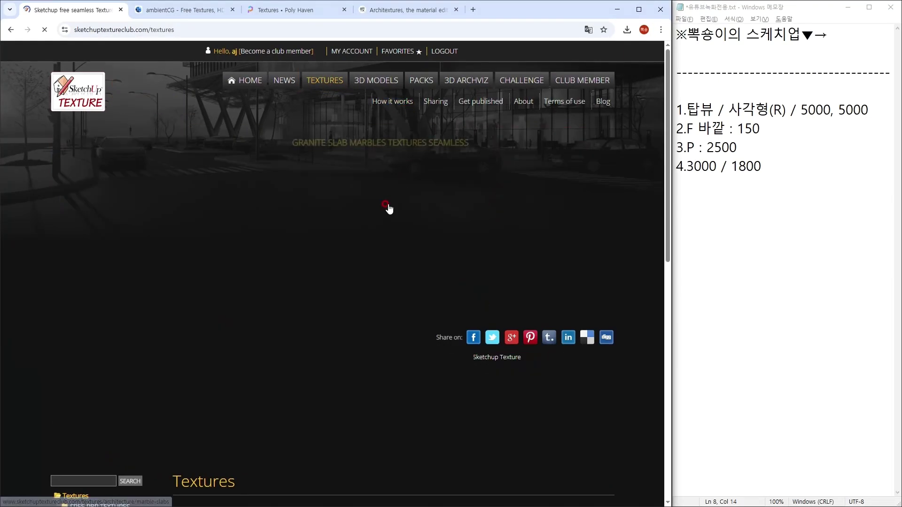
scroll(415, 268, "down", 3)
scroll(415, 267, "down", 4)
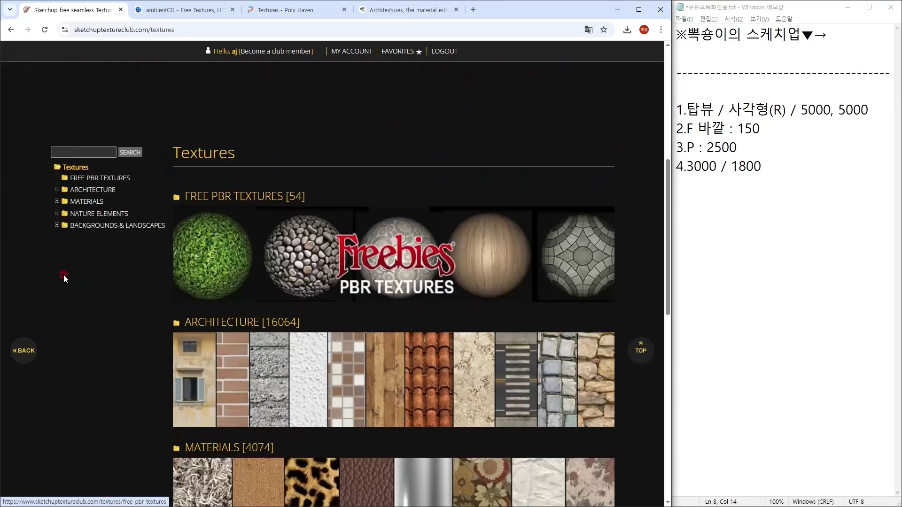
left_click(56, 190)
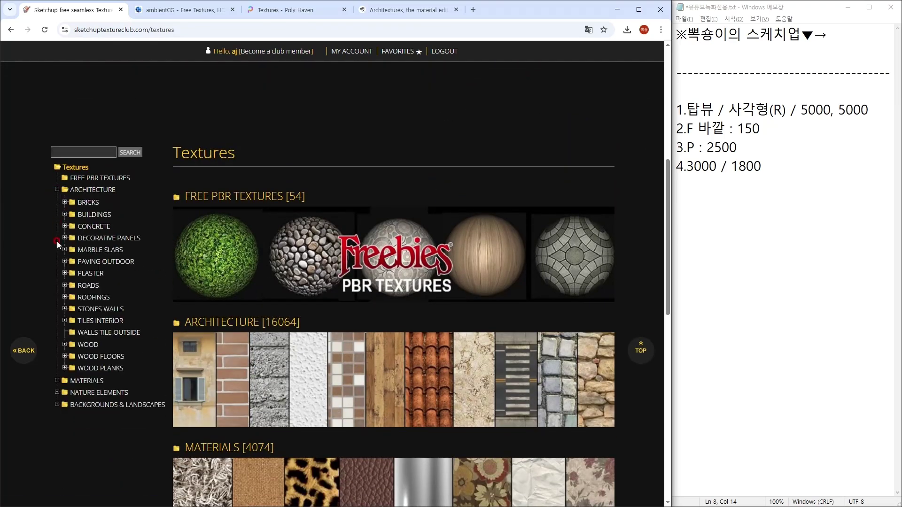
left_click(57, 380)
scroll(51, 188, "down", 1)
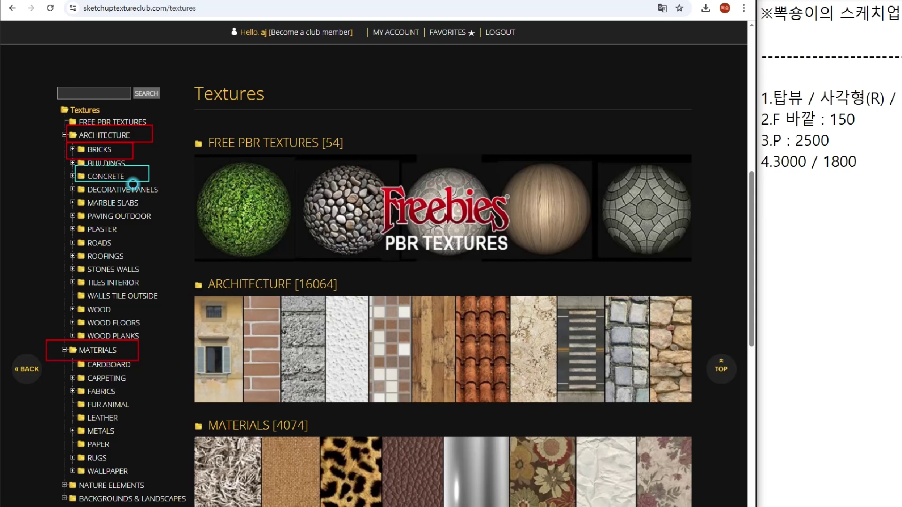
left_click_drag(65, 271, 149, 288)
left_click_drag(70, 307, 153, 331)
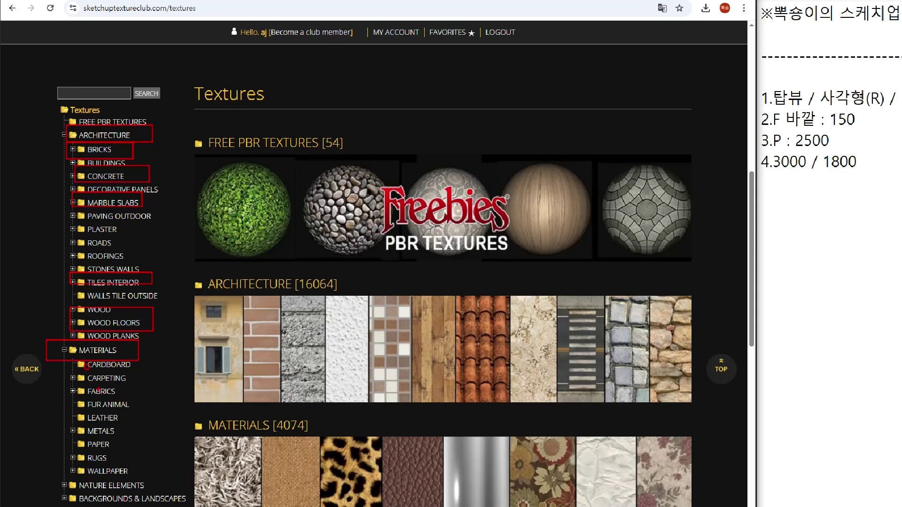
left_click_drag(67, 386, 147, 403)
mouse_move(78, 408)
left_mouse_down()
mouse_move(125, 420)
mouse_move(121, 437)
left_mouse_up()
left_click_drag(72, 459, 152, 475)
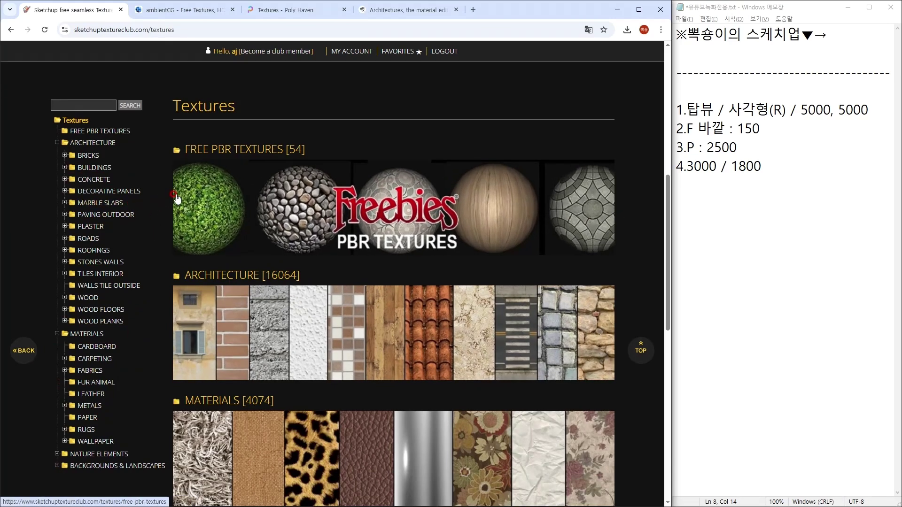
- Open the "Cotton wallpaper texture seamless 11510" page from the Solid colours group of the WALLPAPER materials
left_click(308, 333)
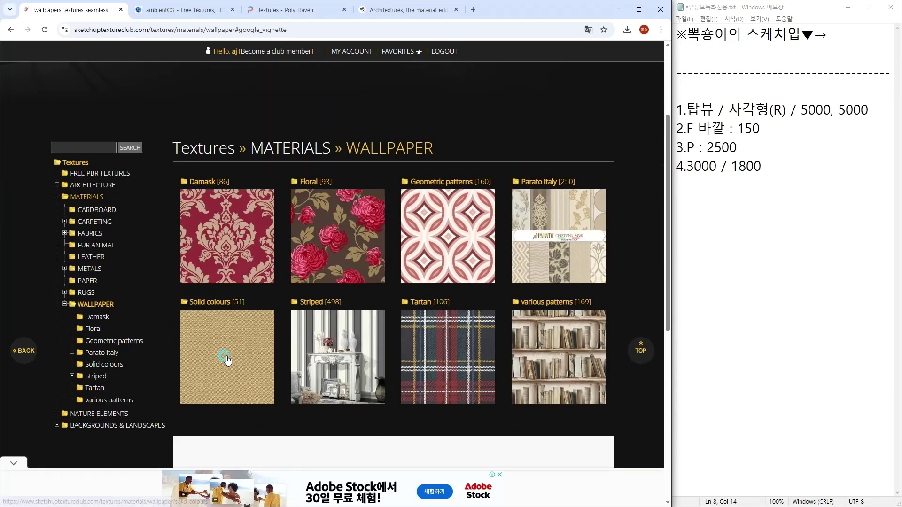
left_click(226, 359)
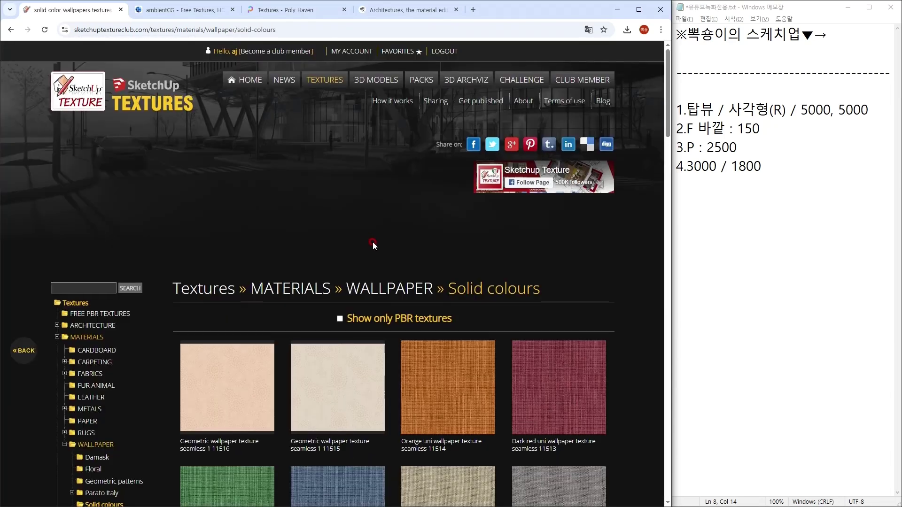
scroll(374, 241, "down", 6)
left_click(454, 196)
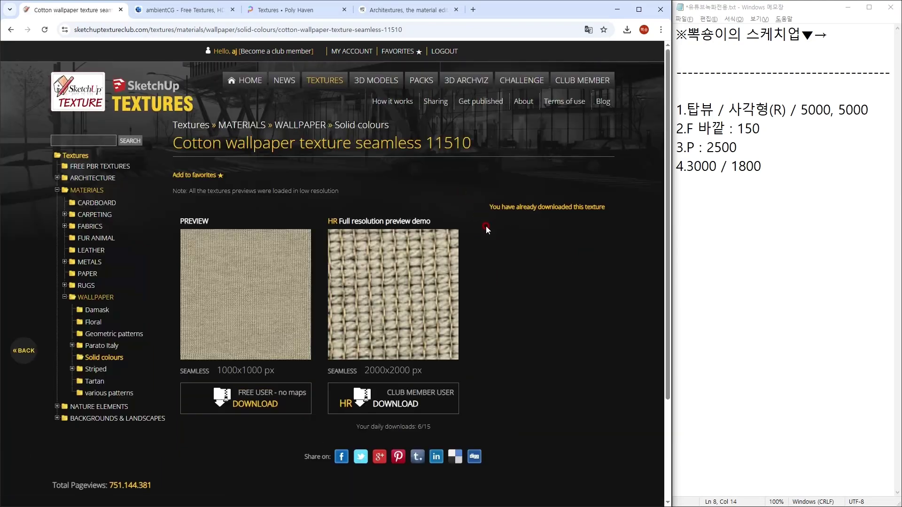
left_click(221, 412)
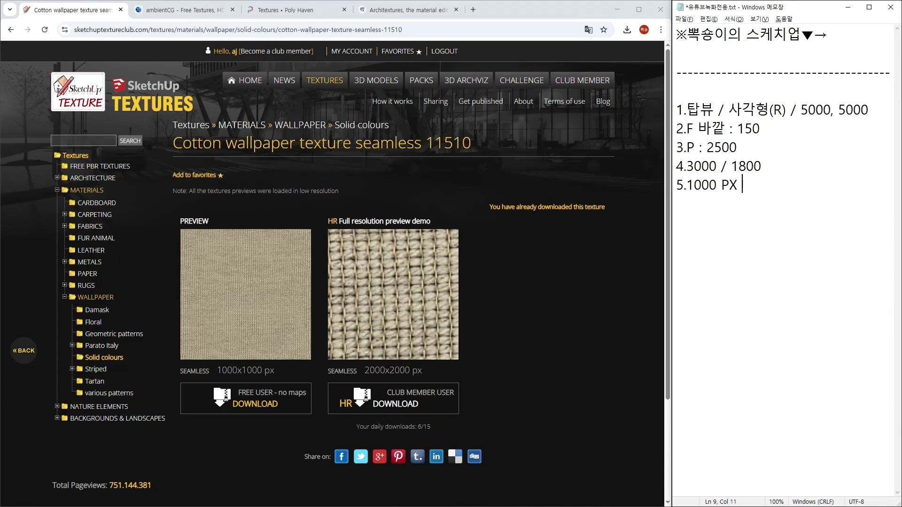
- In the Notepad notes, add the sub-line "→심리스" beneath the item "5.1000 PX"
double_click(825, 34)
left_click(789, 188)
key("Return")
key("BackSpace")
type("심리스")
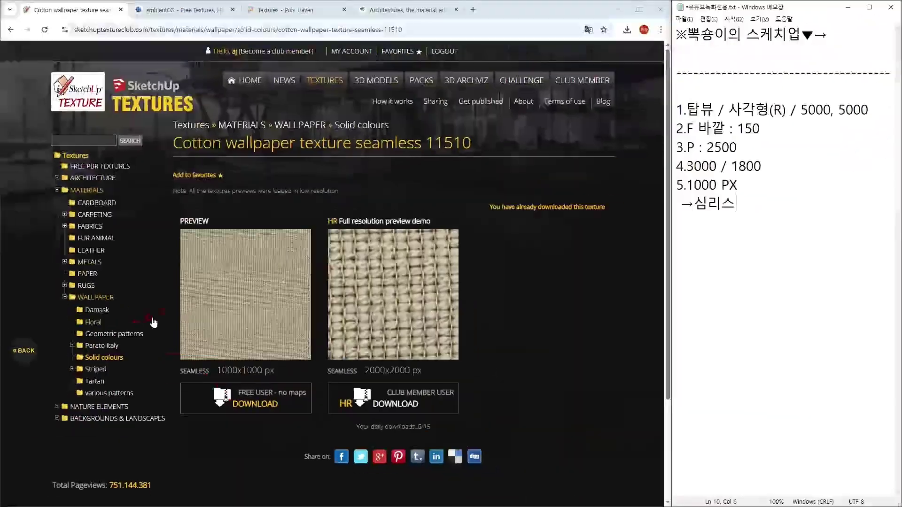
left_click(270, 386)
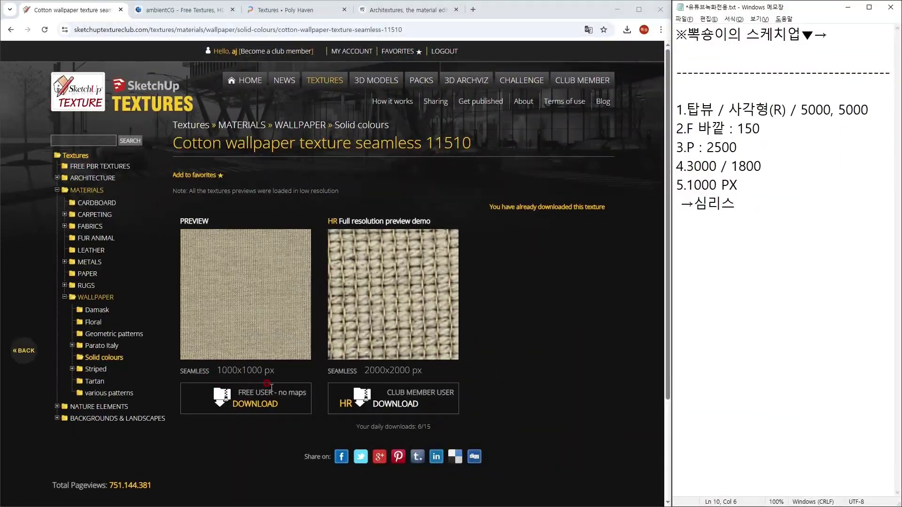
- Switch to SketchUp, review the list of available material collections, and delete all materials stored in the model
left_click(618, 9)
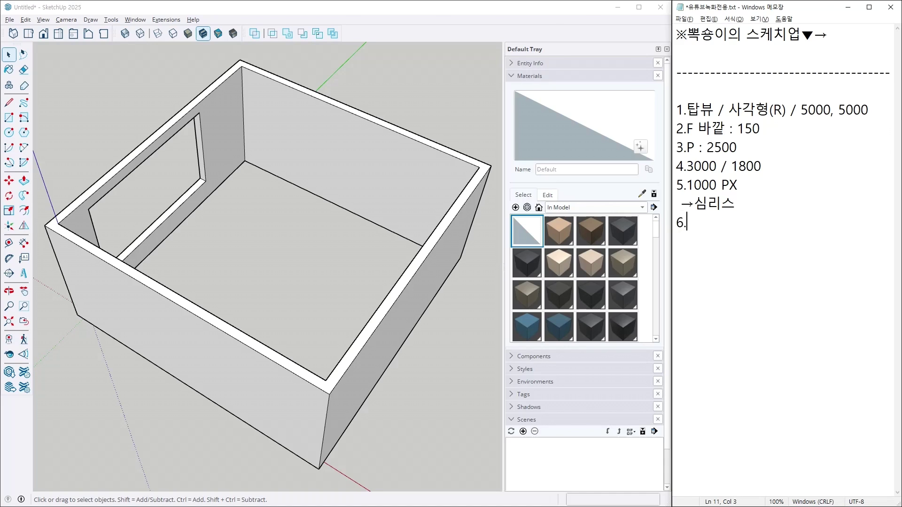
left_click(642, 262)
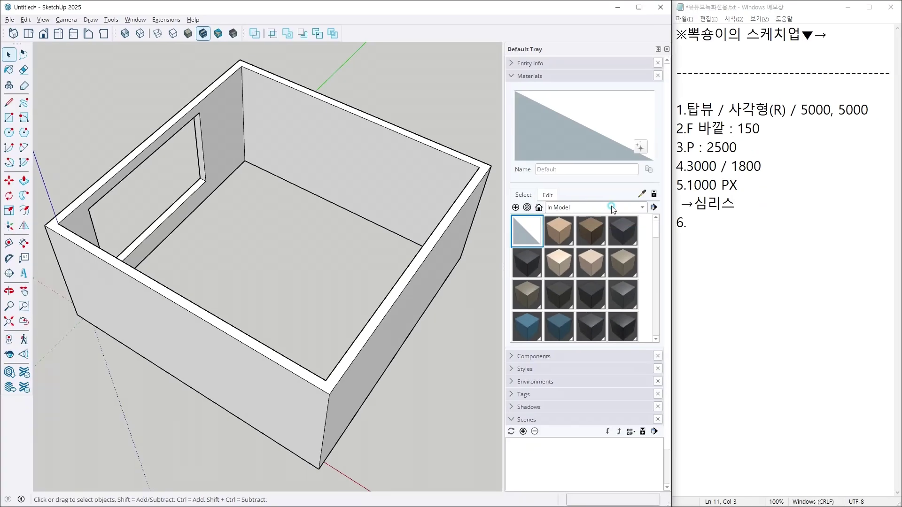
left_click(613, 207)
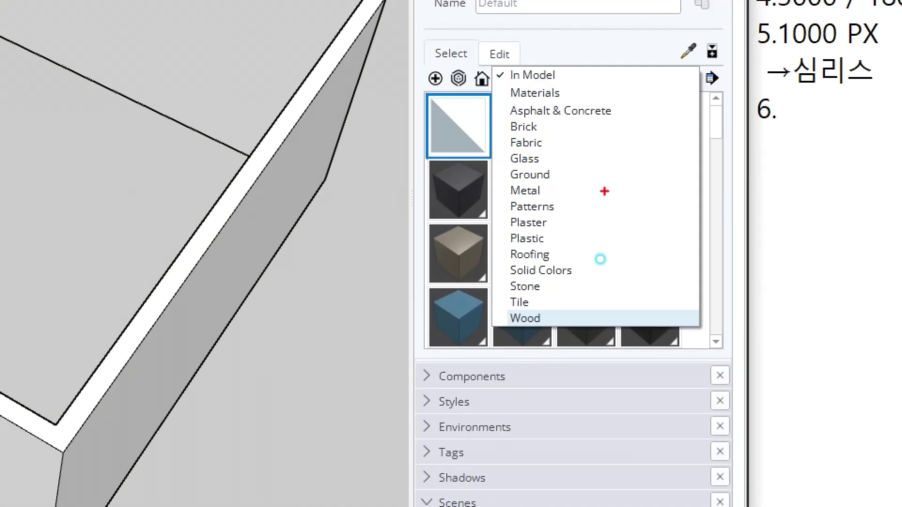
left_click_drag(622, 112, 480, 324)
left_click_drag(488, 160, 655, 347)
left_click_drag(483, 57, 606, 97)
left_click(577, 210)
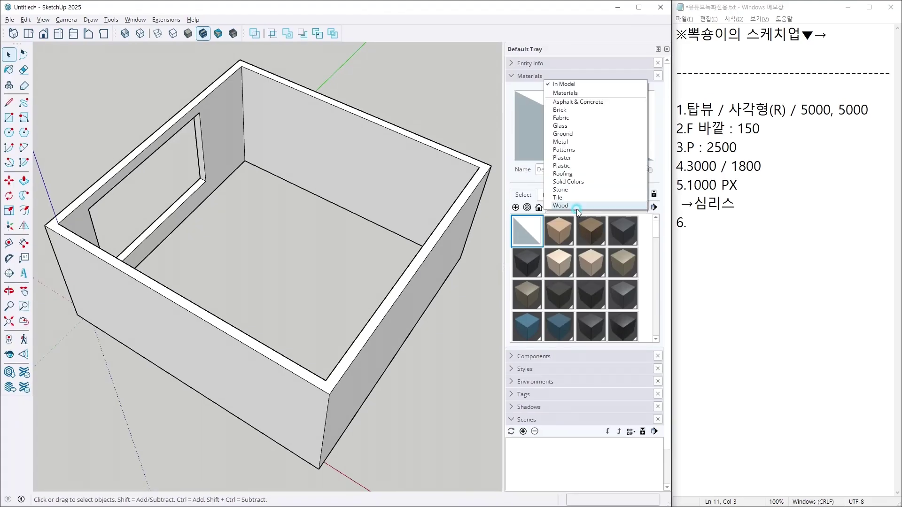
left_click(565, 93)
left_click(652, 203)
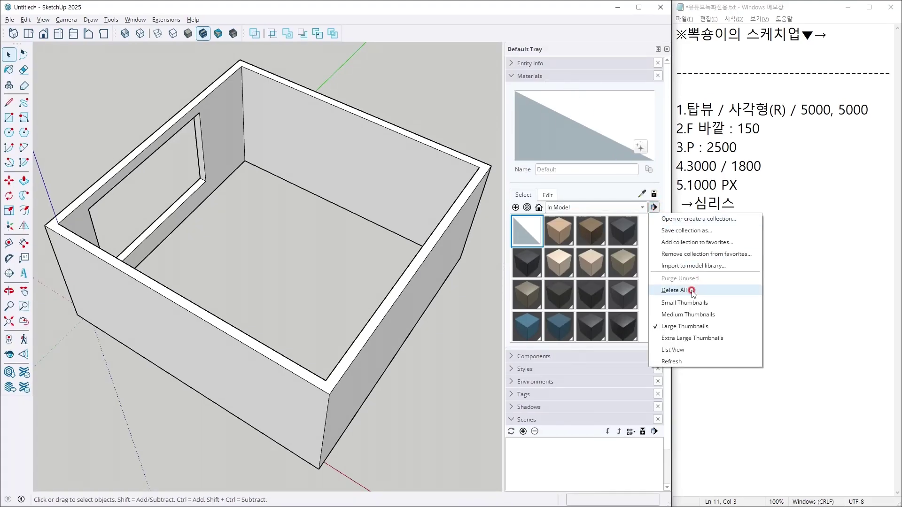
left_click(667, 291)
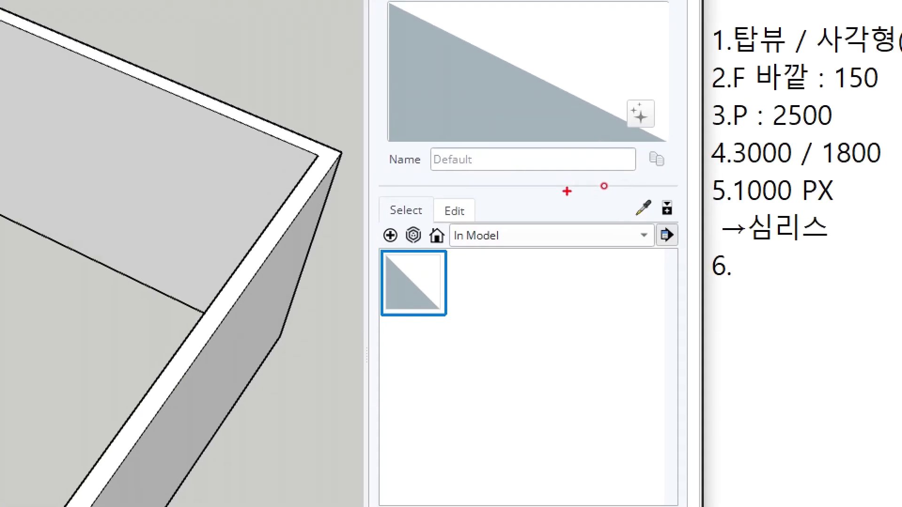
- Start a new material and load "45_cotton wallpaper texture-seamless.jpg" as its texture image
left_click_drag(376, 218, 413, 254)
left_click_drag(434, 314, 403, 252)
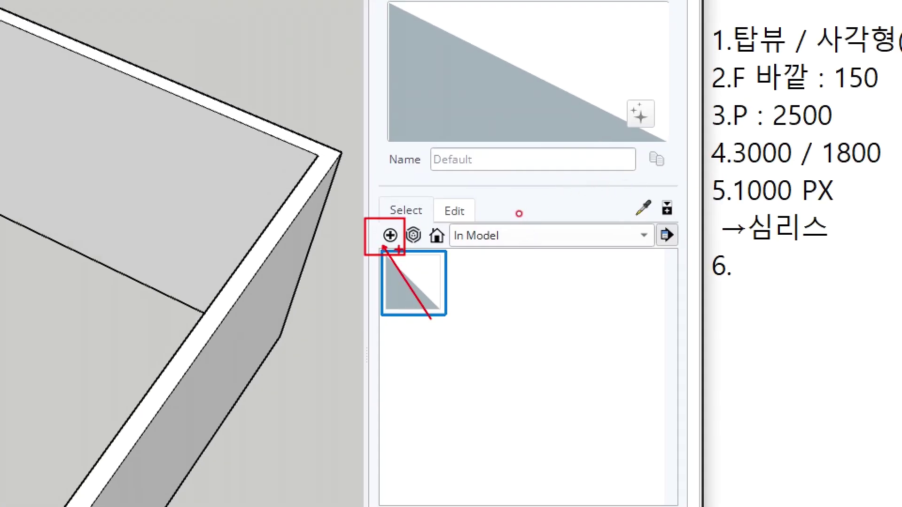
left_click(516, 207)
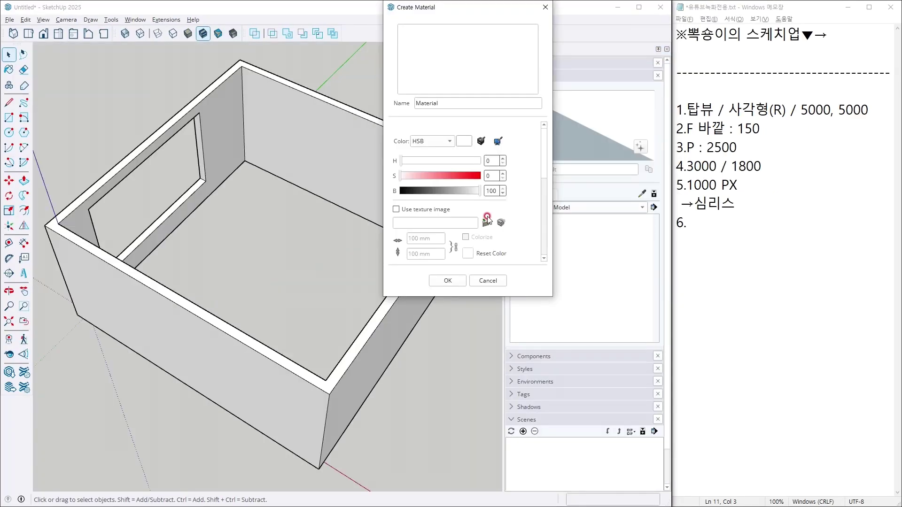
left_click(461, 196)
left_click_drag(530, 292, 529, 490)
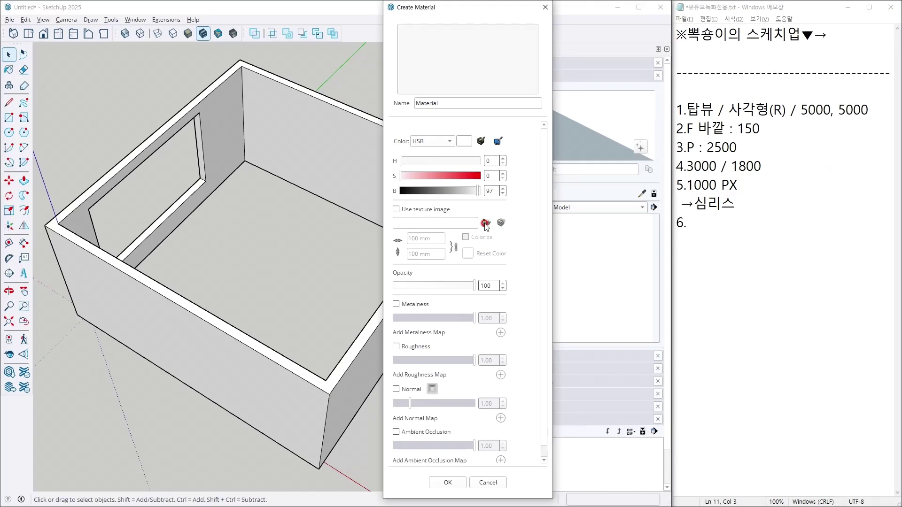
left_click(526, 232)
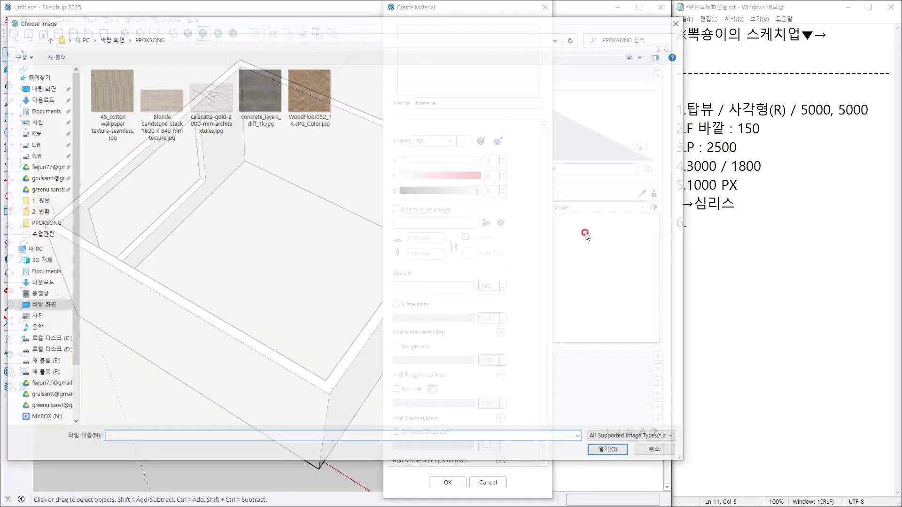
double_click(120, 85)
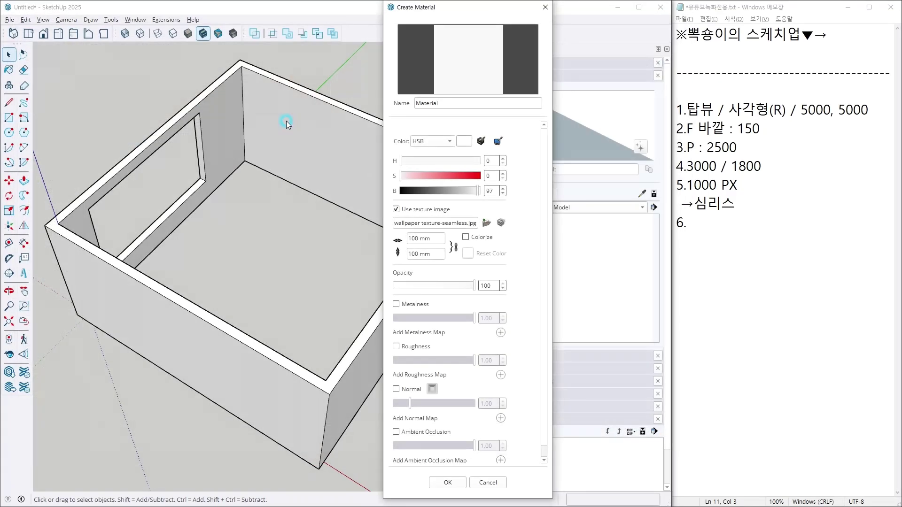
- In the Notepad notes, complete item 6 as "일반적인" with the sub-lines "→맵 : 1000", "→벽지 : 600~800" and "→바닥 : 2000~3000"
left_click(785, 221)
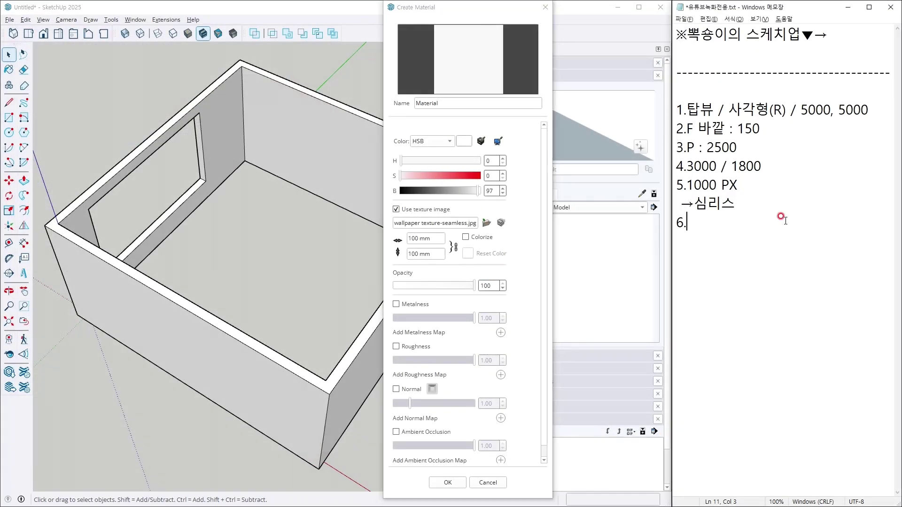
type("일반적")
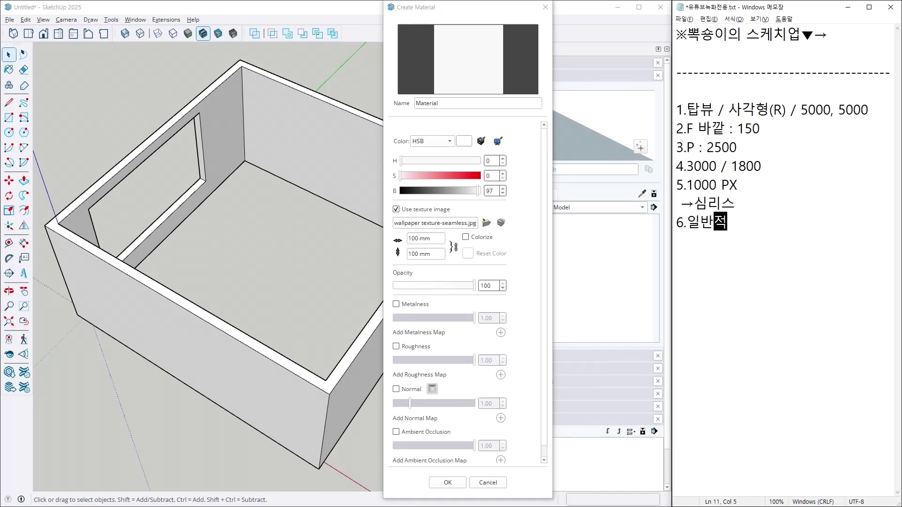
type("인")
key("Return")
type("→맵 : 1000  →")
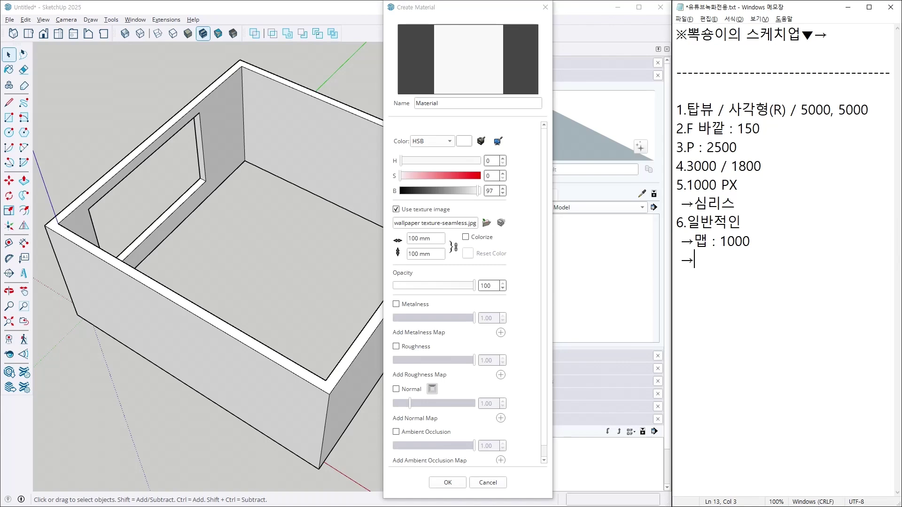
type("벽지 : 600~800  →바닥 ")
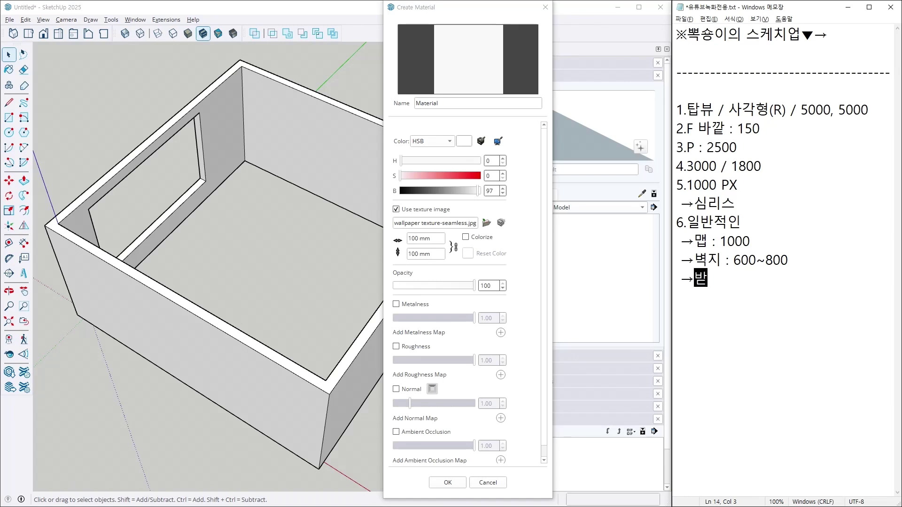
type(": 2000~3000")
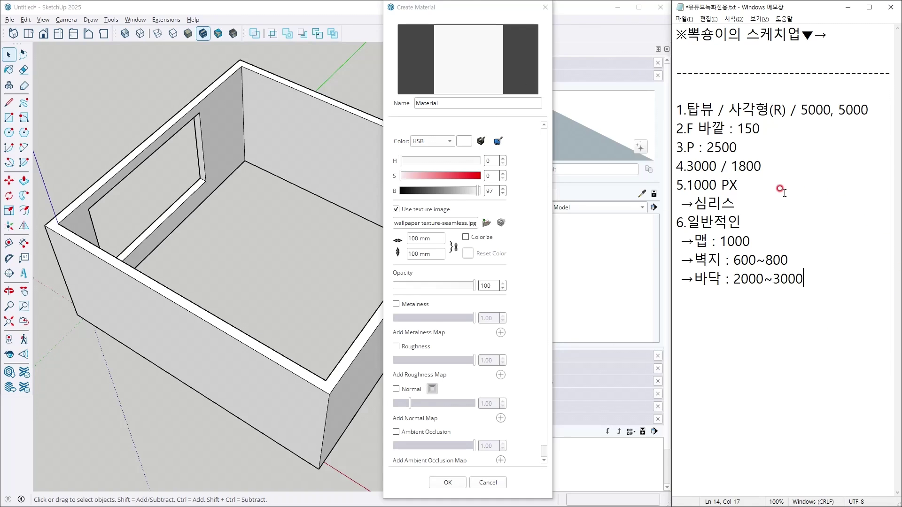
- Set the new material's texture size to 1000 mm, reset its color to the original image color, and create the material
left_click(434, 237)
triple_click(439, 238)
type("1000")
key("Return")
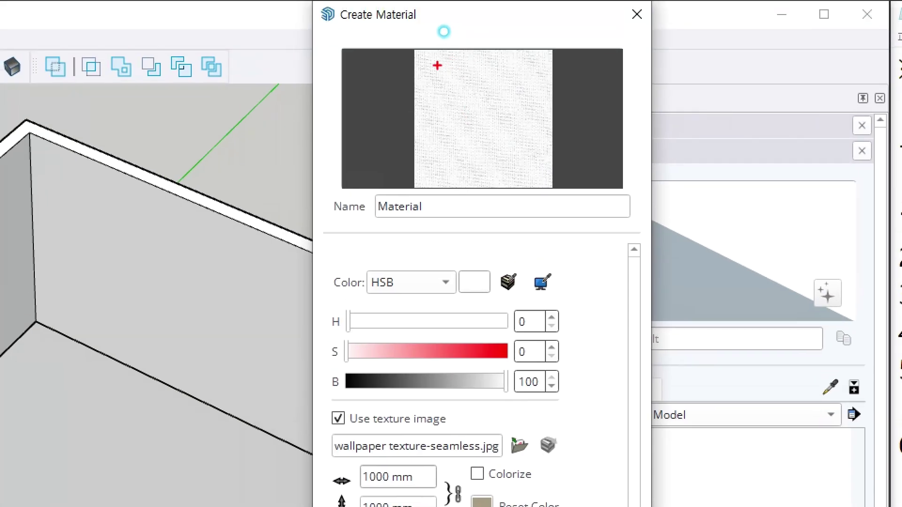
left_click_drag(428, 19, 523, 105)
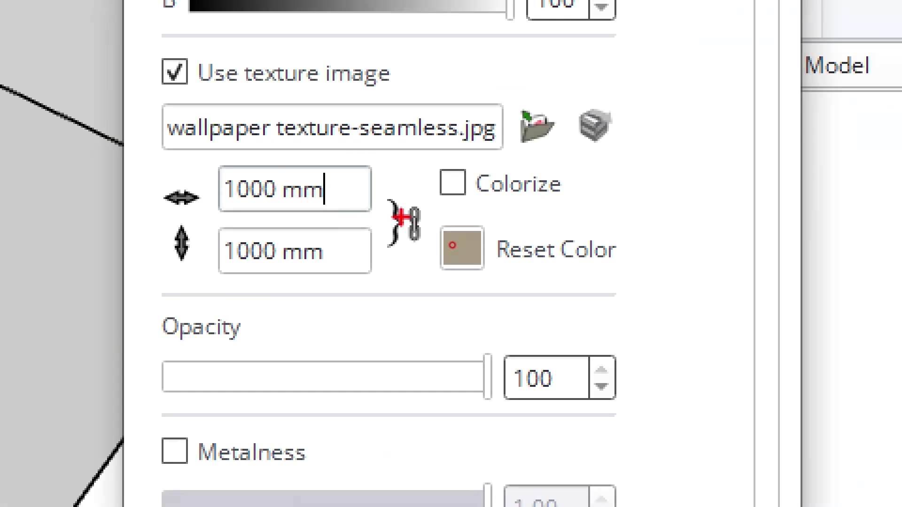
left_click_drag(452, 246, 501, 271)
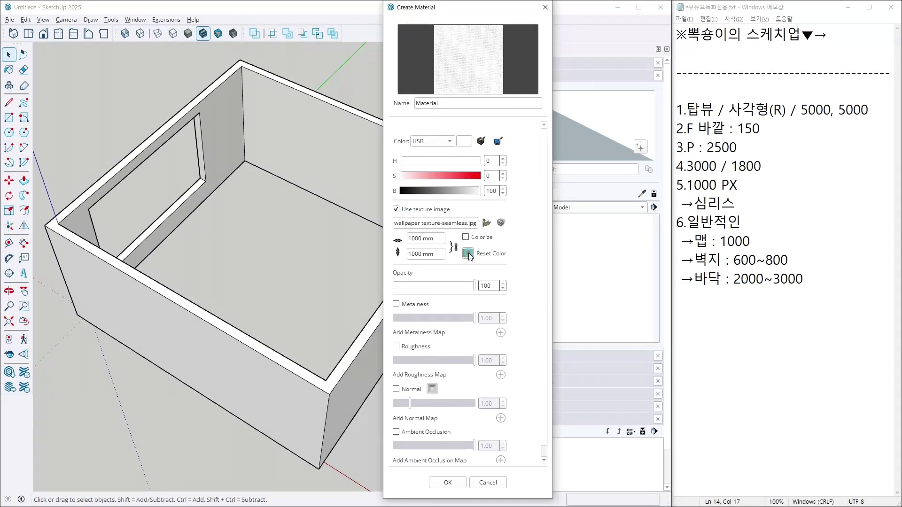
left_click(469, 255)
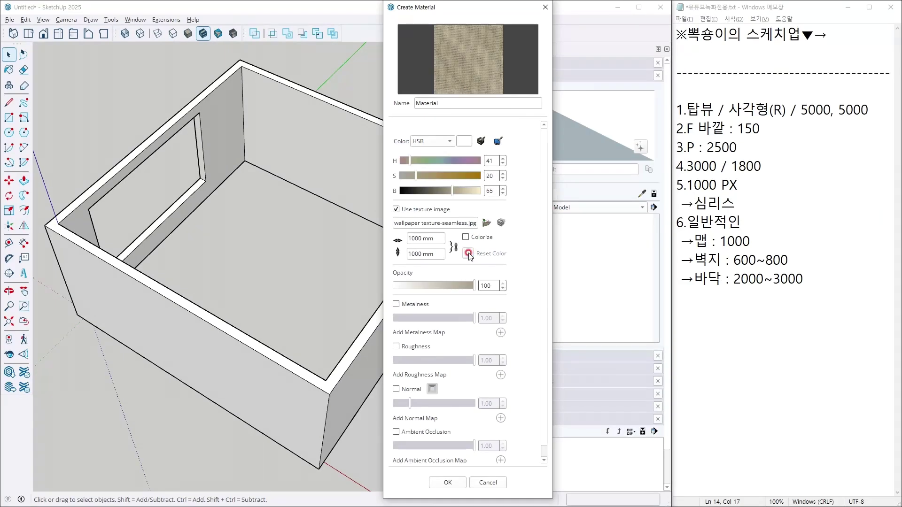
left_click(448, 482)
- Paint the wall group with the new cotton wallpaper material and check the texture on the walls
left_click(292, 268)
key("space")
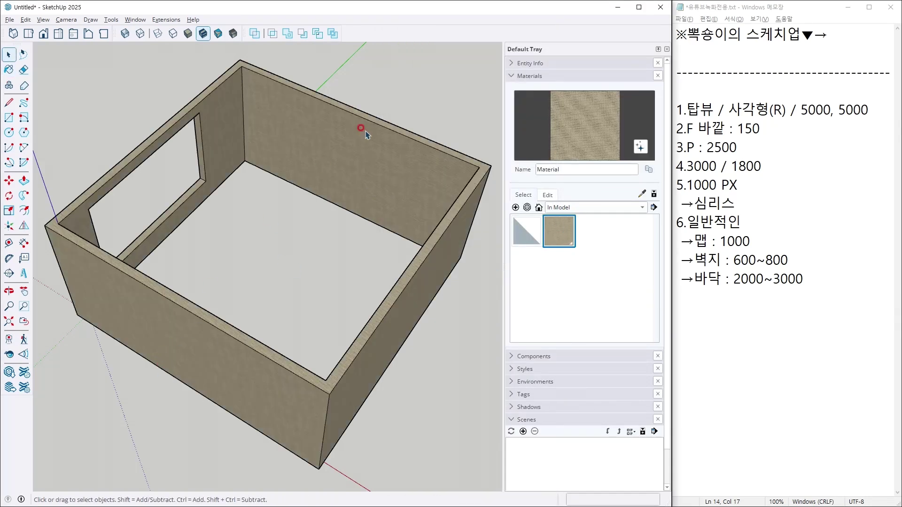
scroll(369, 213, "up", 2)
scroll(306, 169, "down", 3)
mouse_move(302, 167)
middle_mouse_down()
mouse_move(417, 162)
mouse_move(488, 188)
middle_mouse_up()
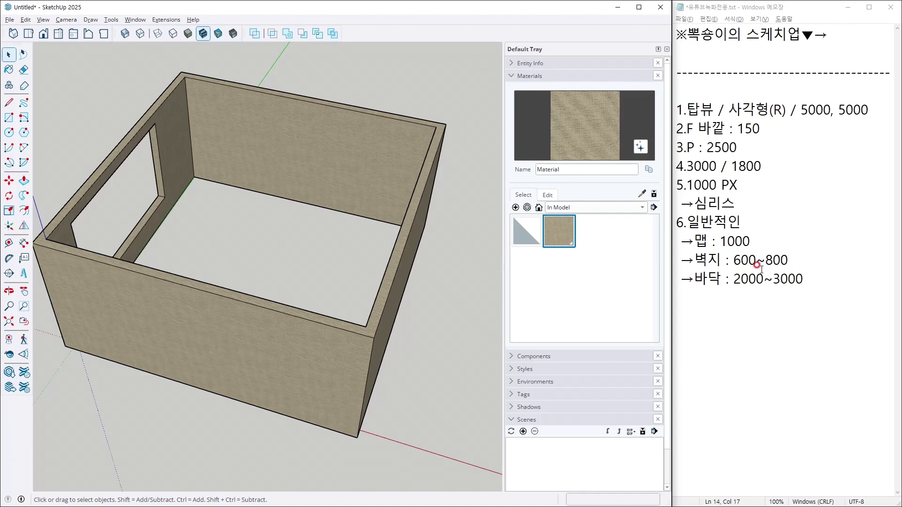
- Switch to the SketchUp textures website and return to its home page
key("alt+Tab")
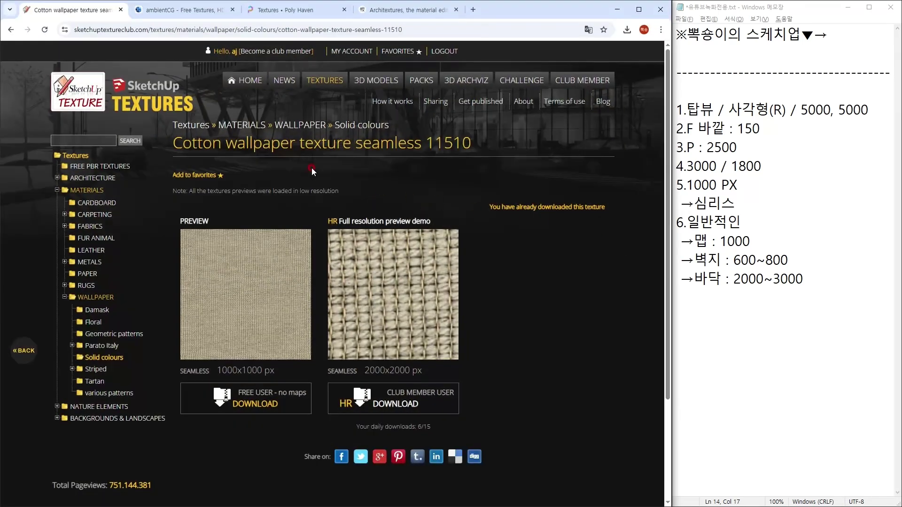
left_click(164, 106)
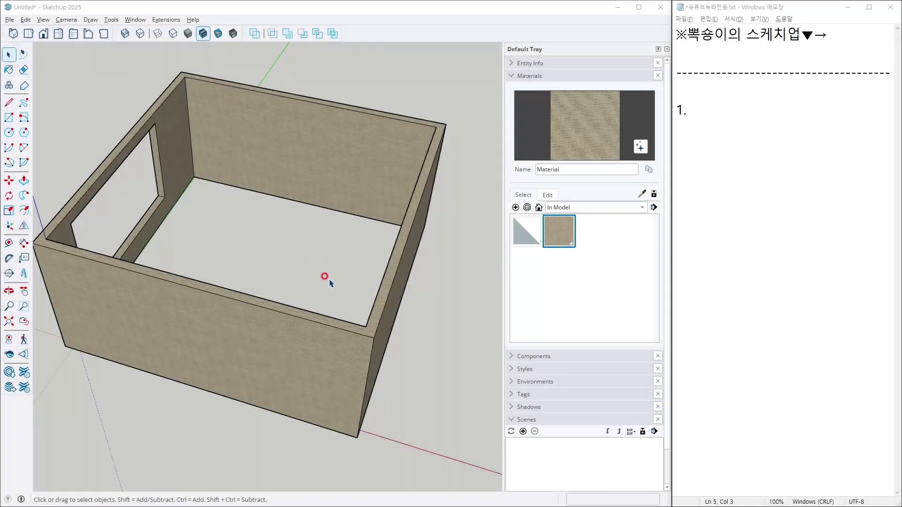
- In SketchUp, draw a 5300 mm by 5300 mm rectangle across the underside of the walls, between opposite outer corners
middle_click_drag(329, 280, 238, 128)
key("r")
left_click(226, 59)
left_click(298, 430)
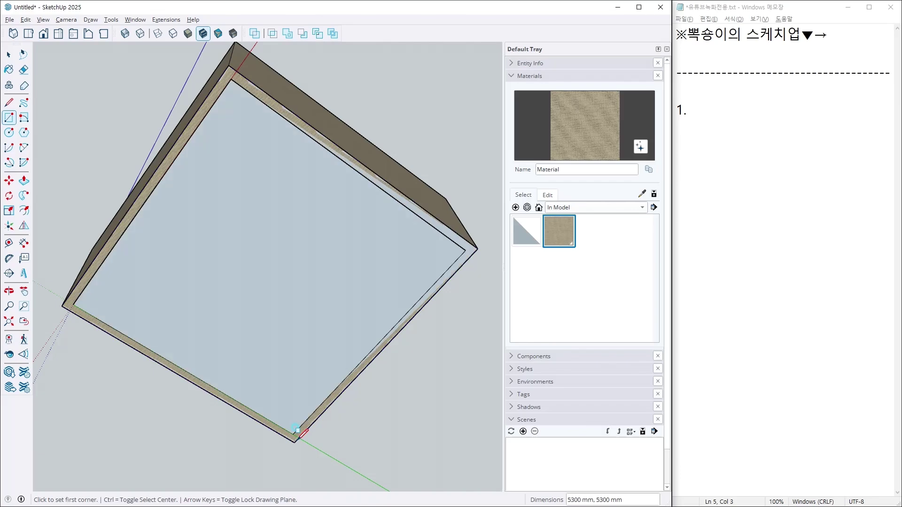
- Push/Pull the rectangle under the walls into a thin floor slab and make the slab a group
middle_click_drag(297, 430, 261, 383)
key("p")
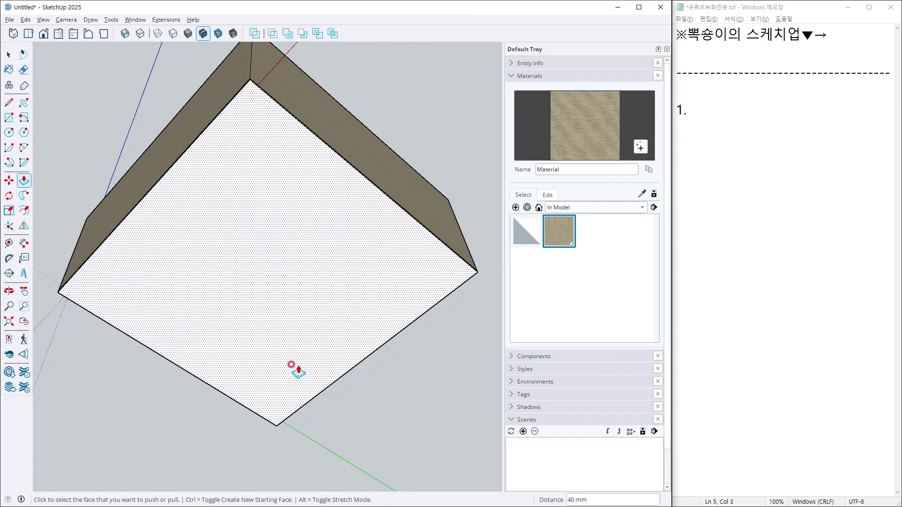
key("space")
left_click(340, 270)
middle_click_drag(340, 270, 424, 319)
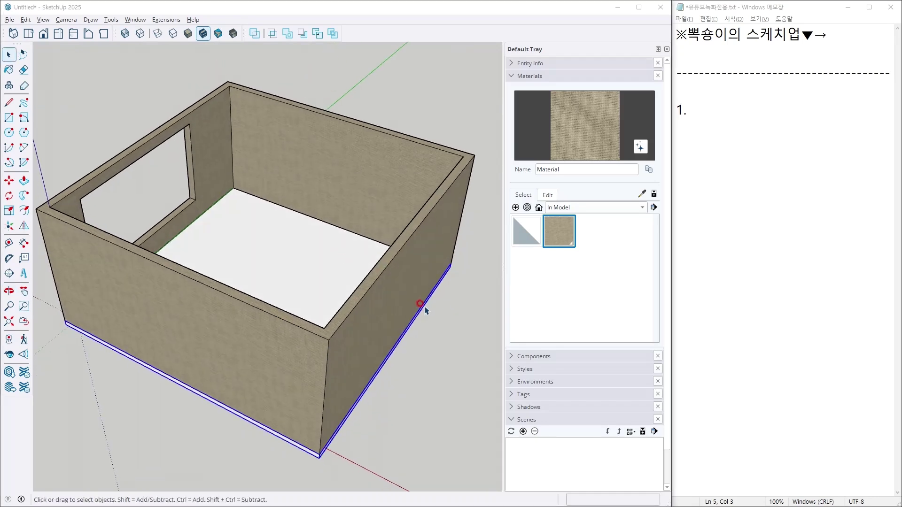
- Switch to the ambientCG website and open the chevron texture Wood Floor 052 from the Wooden Flooring category
key("alt+Tab")
left_click(198, 10)
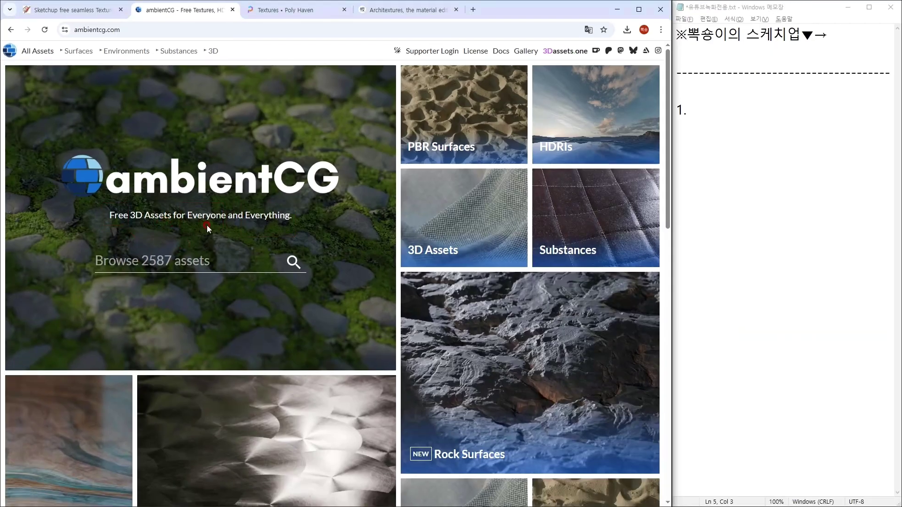
scroll(401, 185, "down", 15)
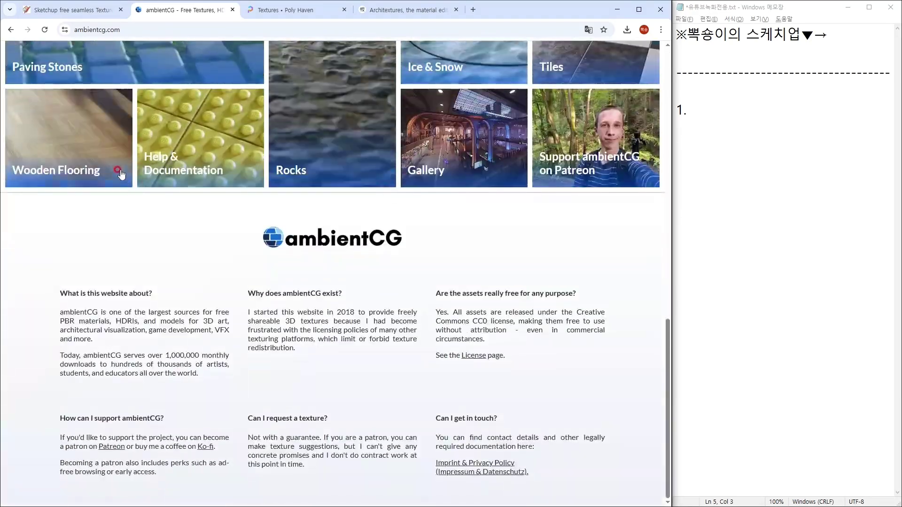
left_click(79, 144)
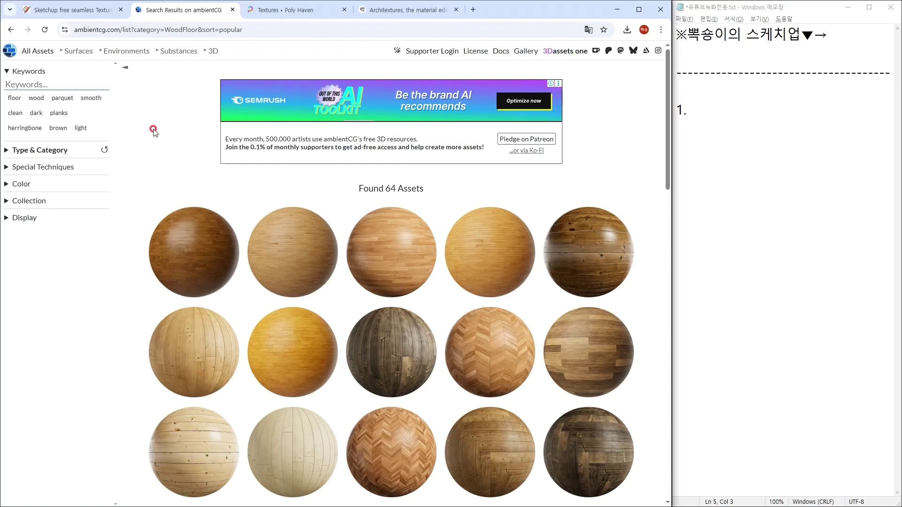
scroll(188, 143, "down", 3)
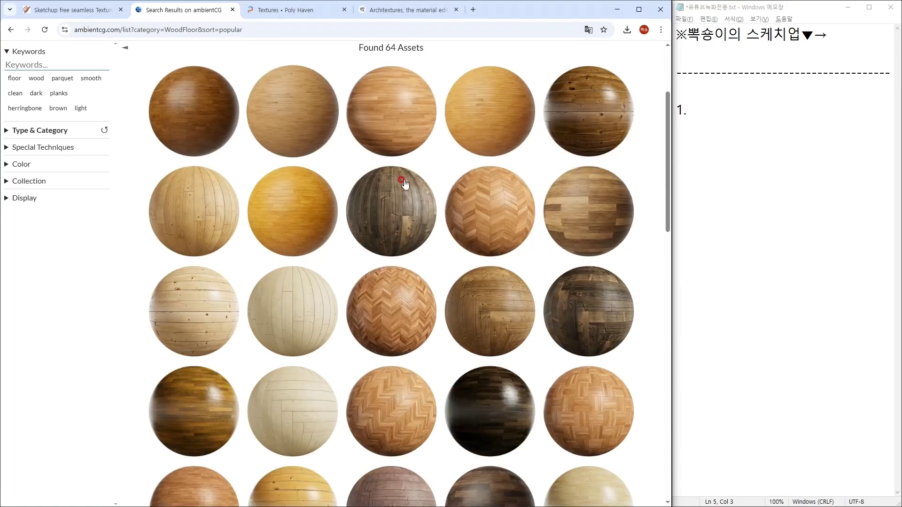
left_click(482, 206)
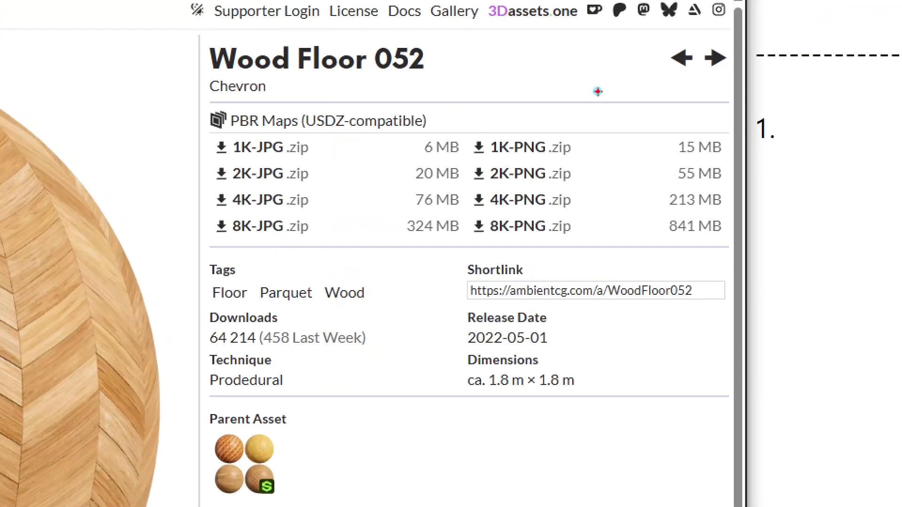
- Examine the JPG and PNG download options from 1K to 8K for Wood Floor 052
mouse_move(188, 83)
left_mouse_down()
mouse_move(212, 99)
mouse_move(758, 268)
left_mouse_up()
mouse_move(625, 232)
left_mouse_down()
mouse_move(548, 107)
mouse_move(536, 249)
left_mouse_up()
mouse_move(380, 264)
left_mouse_down()
mouse_move(357, 271)
mouse_move(310, 183)
left_mouse_up()
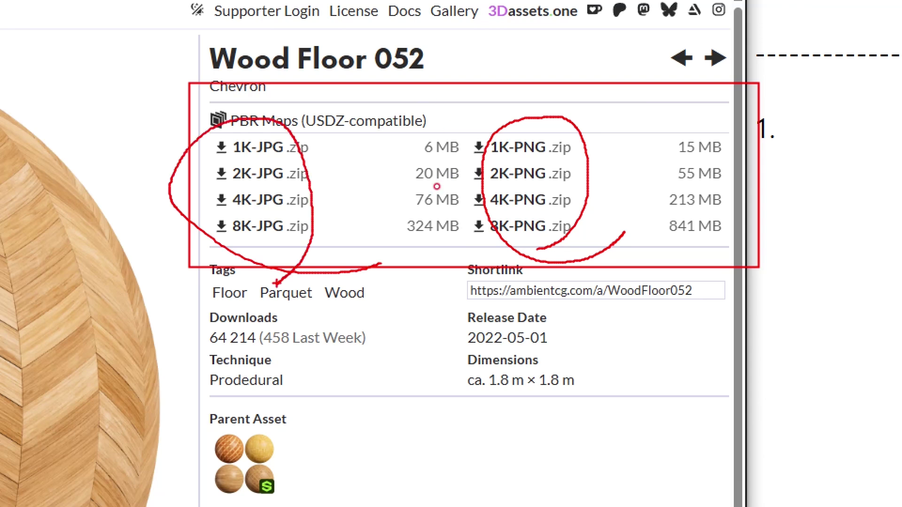
left_click_drag(261, 146, 221, 170)
left_click_drag(258, 218, 207, 265)
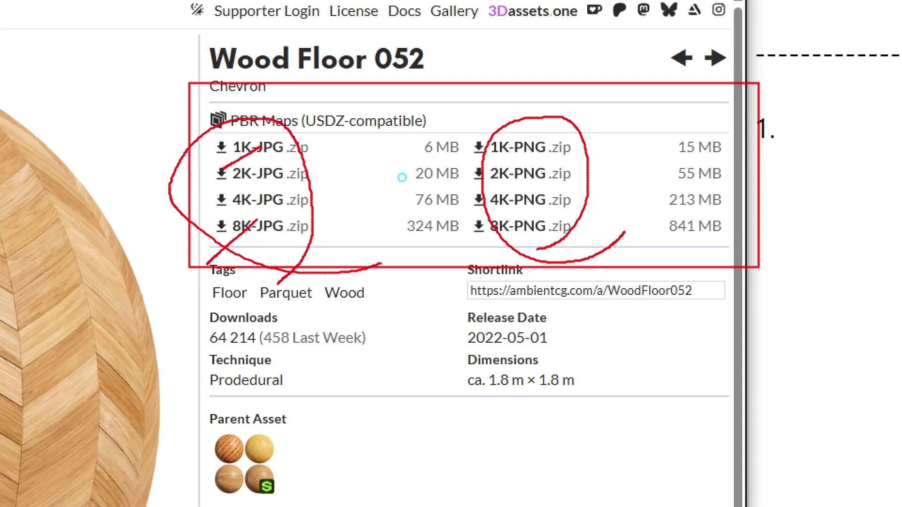
left_click_drag(208, 125, 740, 160)
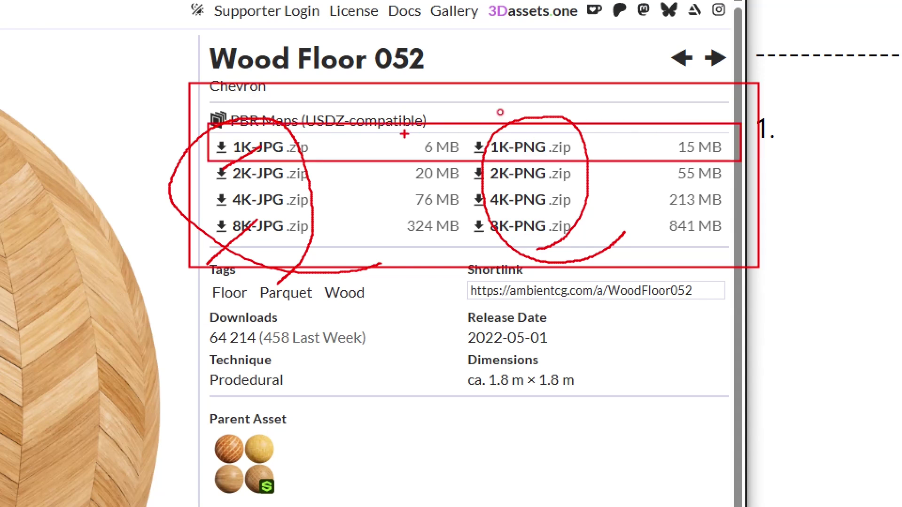
- Switch to SketchUp and start a new material that uses the texture image WoodFloor052_1K-JPG_Color.jpg
key("Escape")
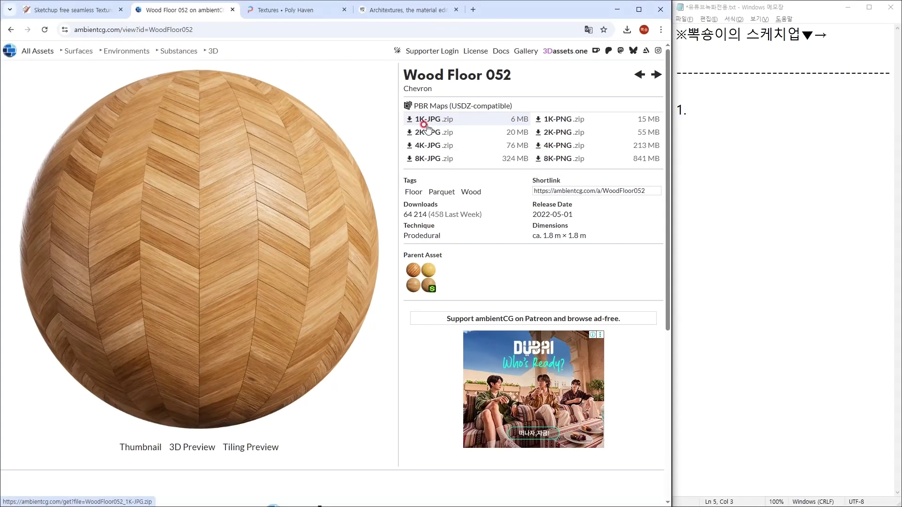
left_click(616, 13)
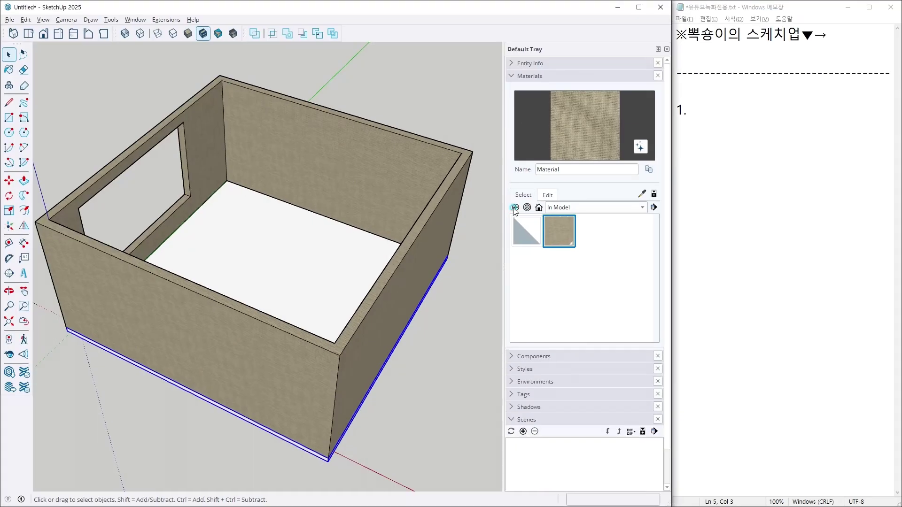
left_click(515, 208)
left_click(486, 223)
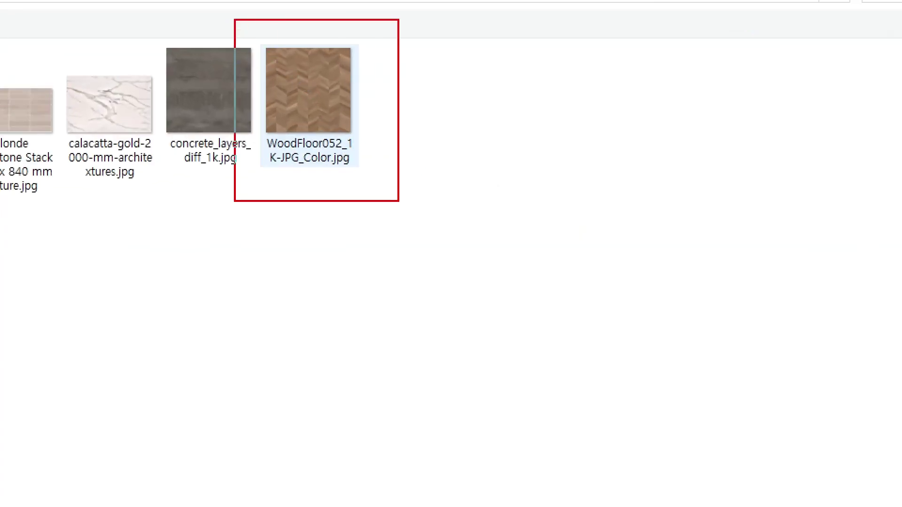
double_click(309, 91)
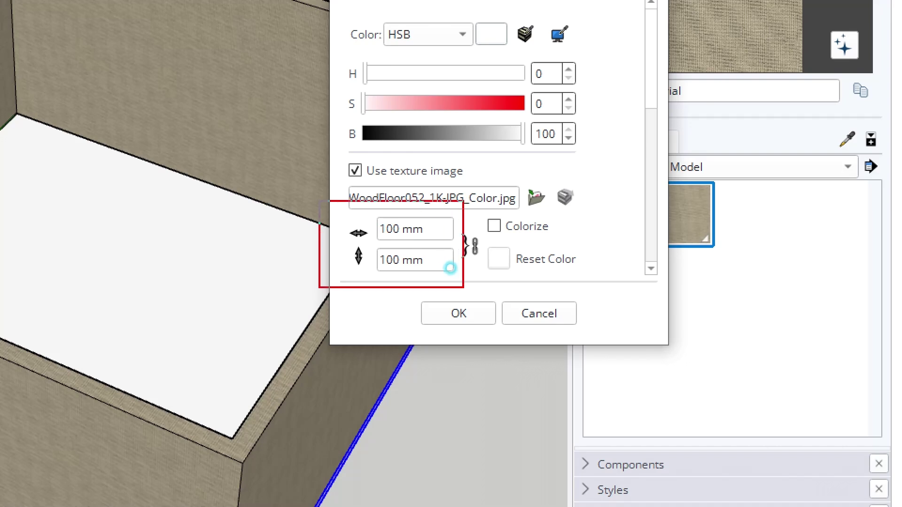
- Set the wood texture's size to 2500 mm, reset its color and create the material
left_click(429, 235)
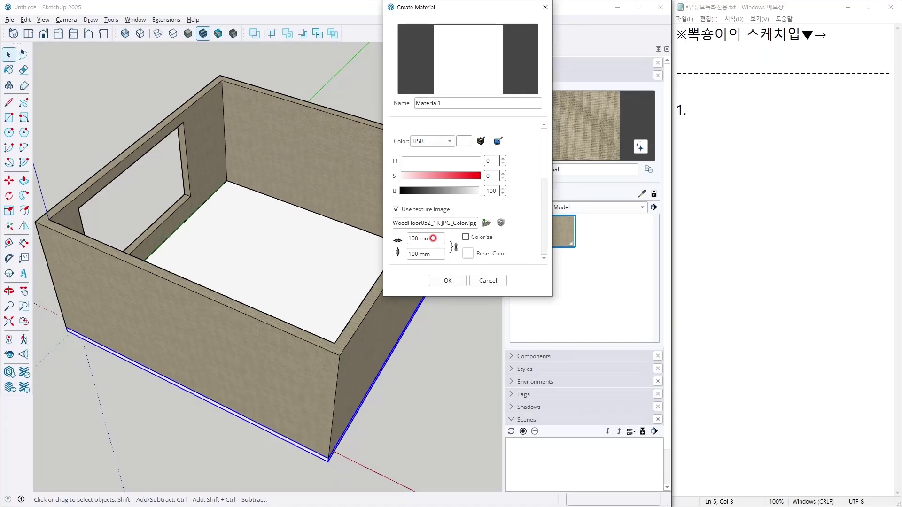
triple_click(432, 238)
type("2500")
key("Return")
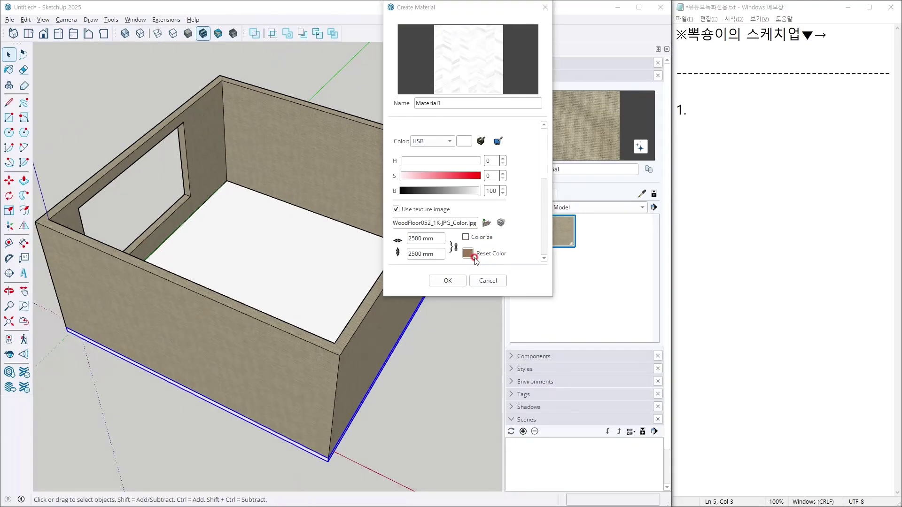
left_click(434, 291)
scroll(432, 260, "down", 3)
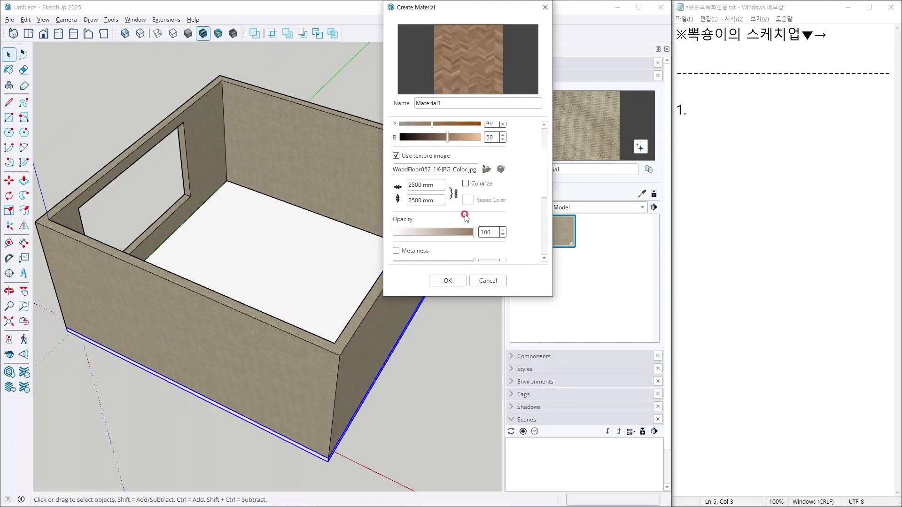
left_click(448, 281)
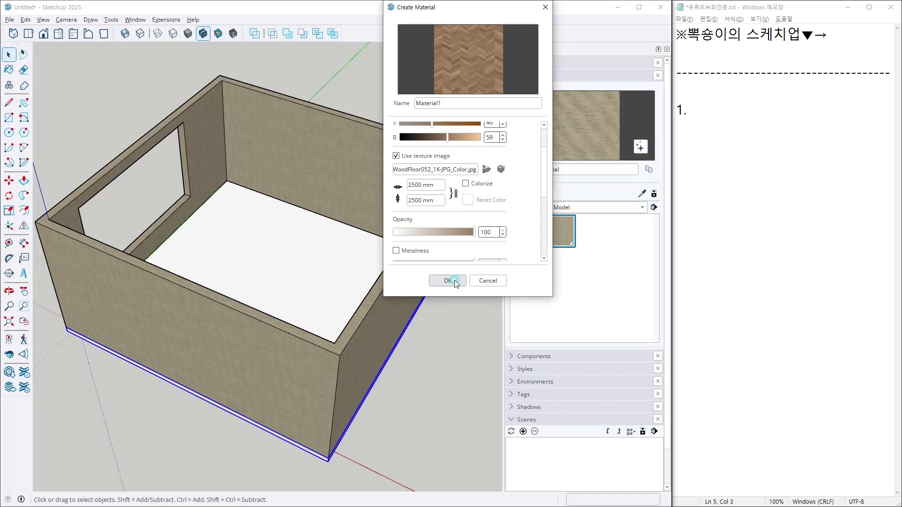
- Paint the floor slab with the new chevron wood material
left_click(316, 229)
middle_click_drag(373, 268, 312, 270)
key("space")
left_click(395, 392)
left_click(569, 274)
left_click(608, 229)
- In the Notepad notes, write "앰비언트 CG" with "→상당히 괜찮다", and "2. 바닥재" with "→2000~3000"
left_click(726, 103)
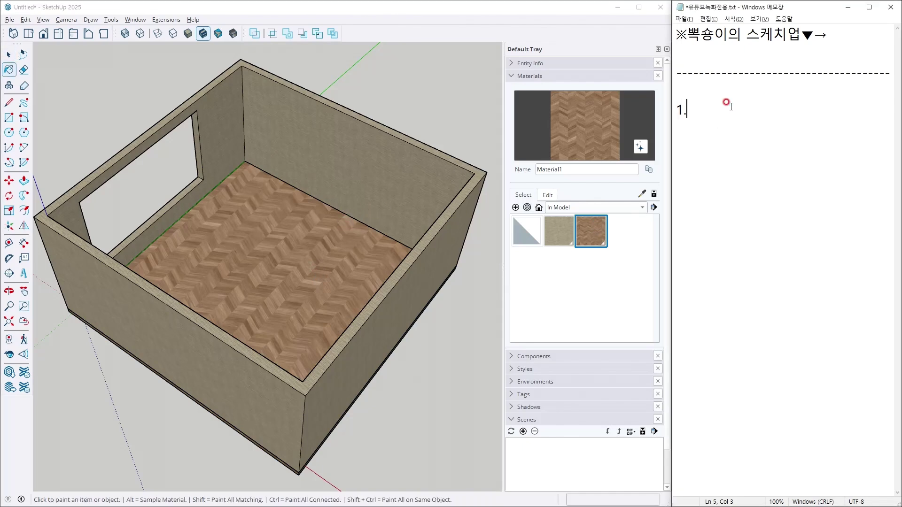
type("앰비")
type("언트 ㅊㅎ")
key("BackSpace")
key("BackSpace")
type("C")
type("ㅈ")
type("상당히 괜찮다")
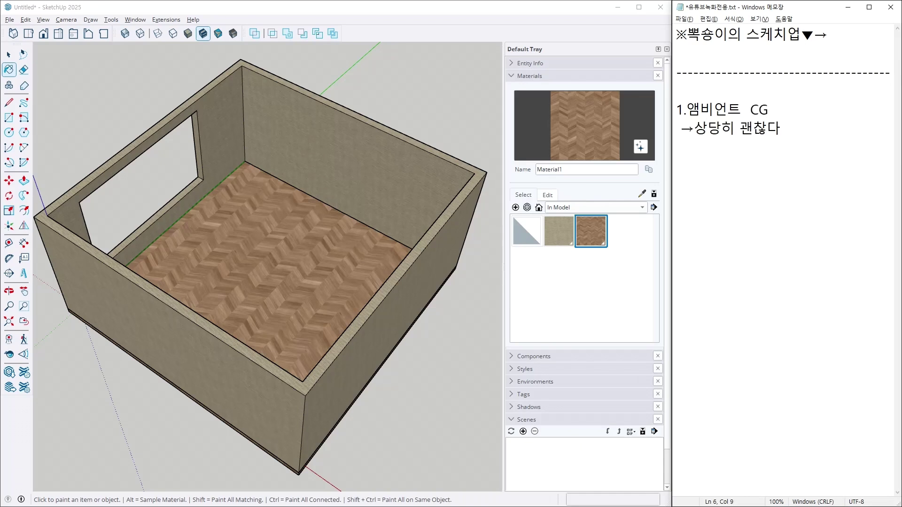
type(". 바닥재")
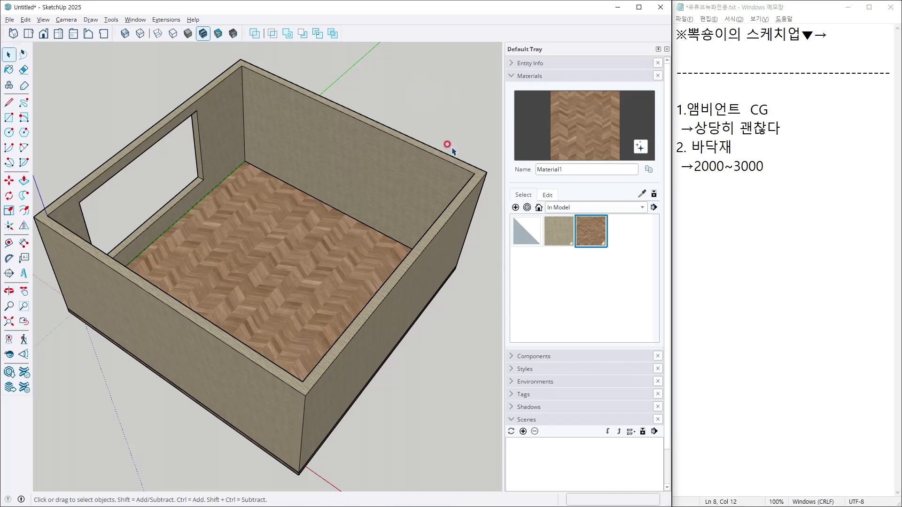
left_click(9, 354)
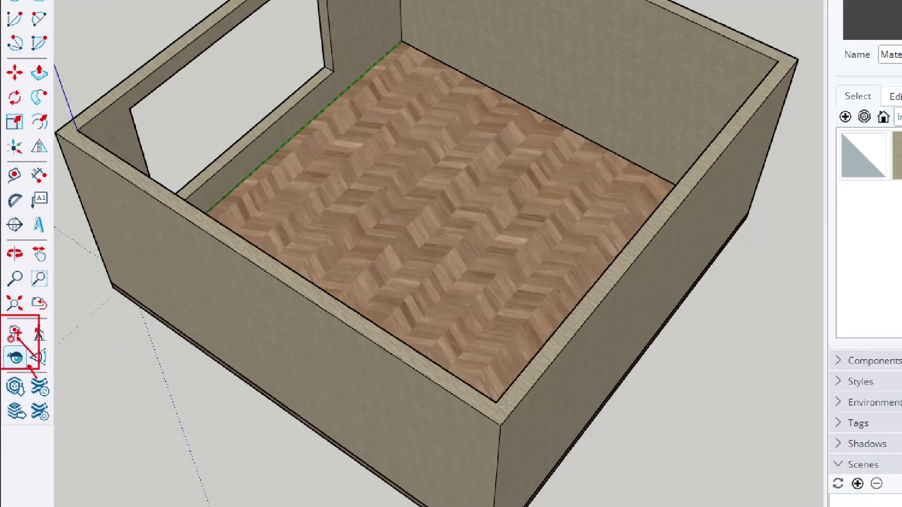
left_click(9, 339)
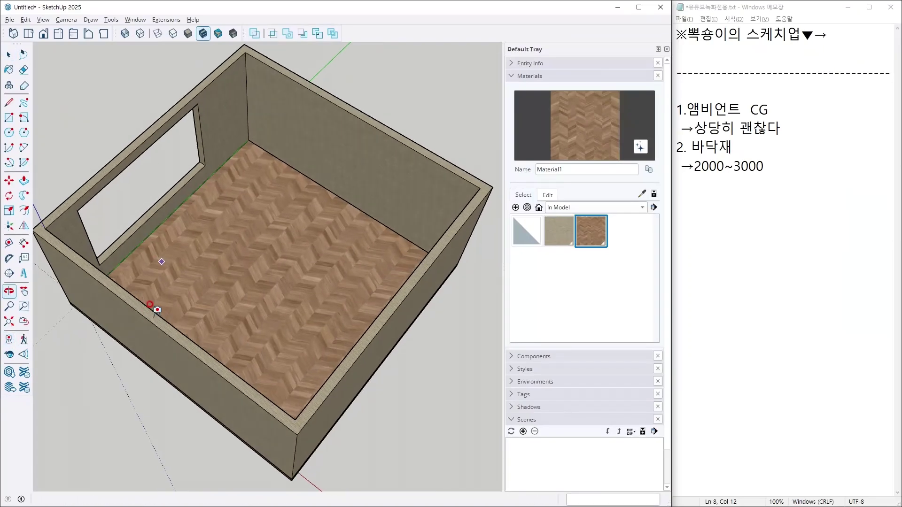
left_click(259, 181)
left_click_drag(266, 188, 261, 192)
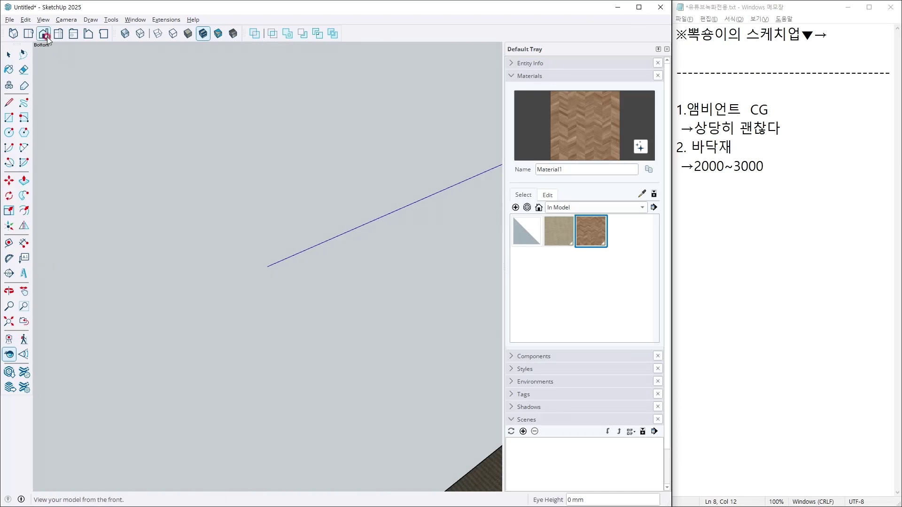
- From the top view, position the camera inside the room facing the window corner, with an eye height of 1000 mm
left_click(29, 32)
scroll(263, 202, "down", 6)
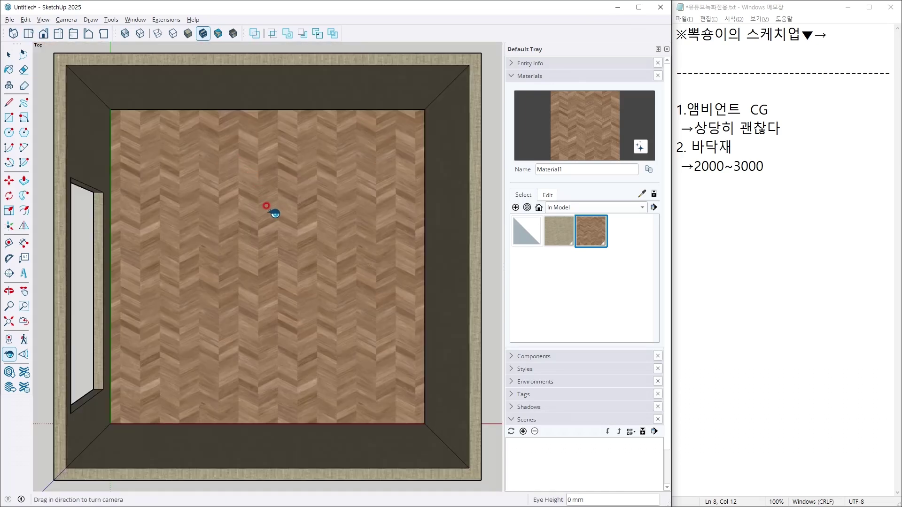
left_click(9, 339)
left_click_drag(359, 378, 374, 294)
left_click(578, 500)
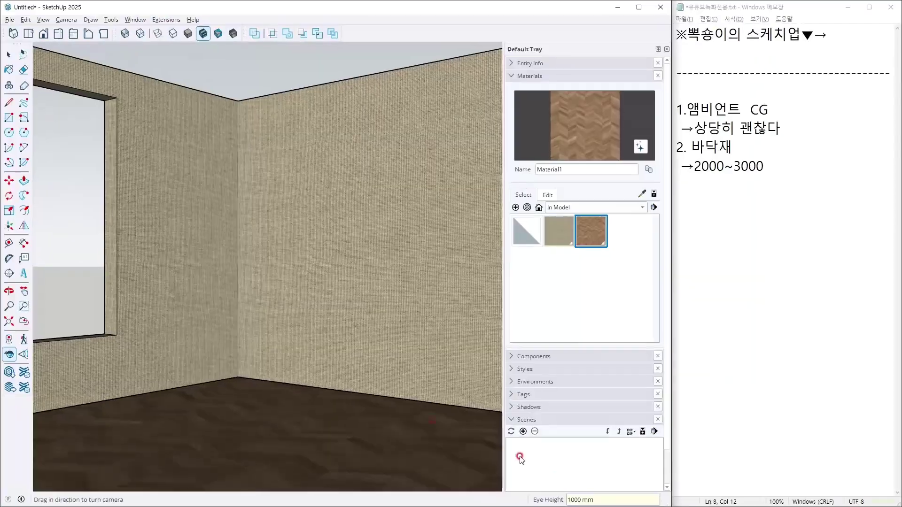
- Set the camera's field of view to 69 degrees and save the interior view as a new scene
left_click(9, 307)
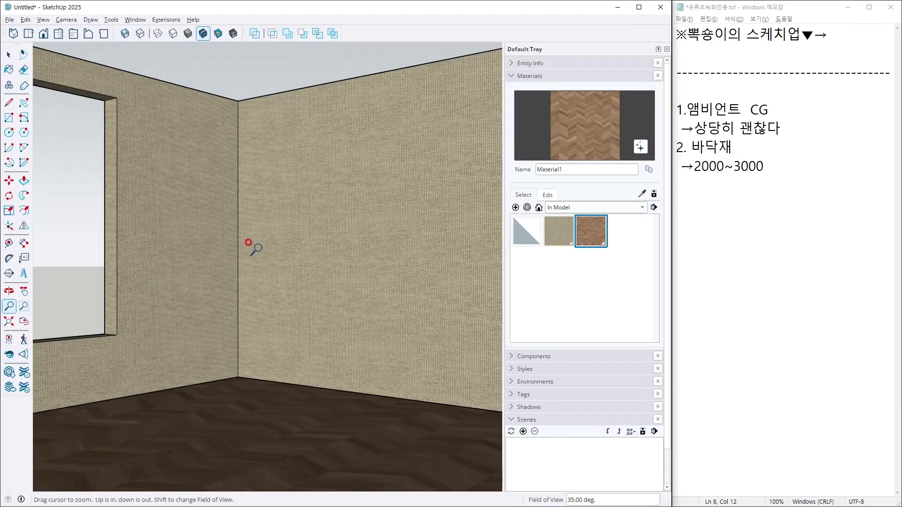
key("Return")
left_click_drag(249, 243, 253, 232)
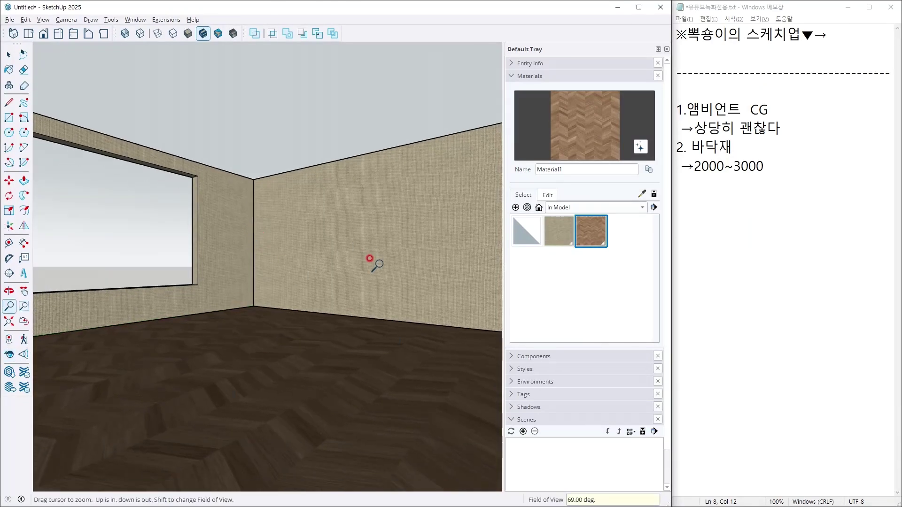
key("space")
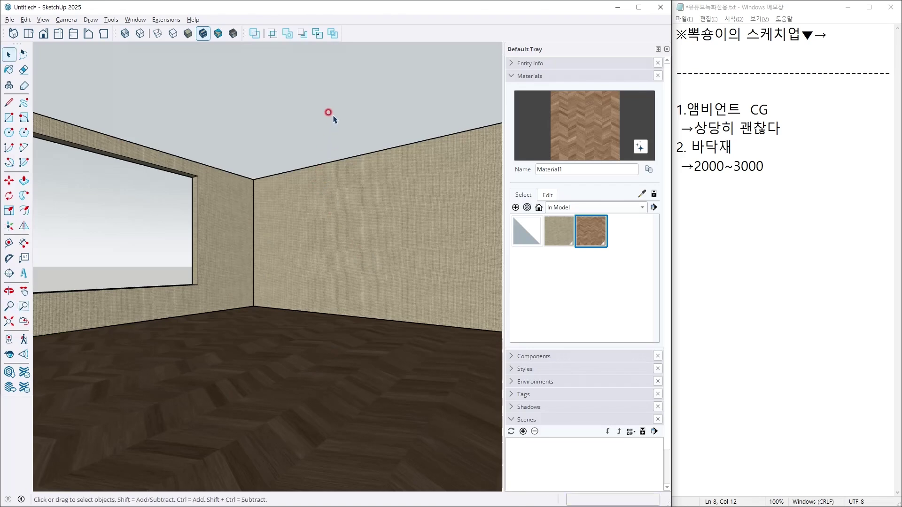
left_click(523, 431)
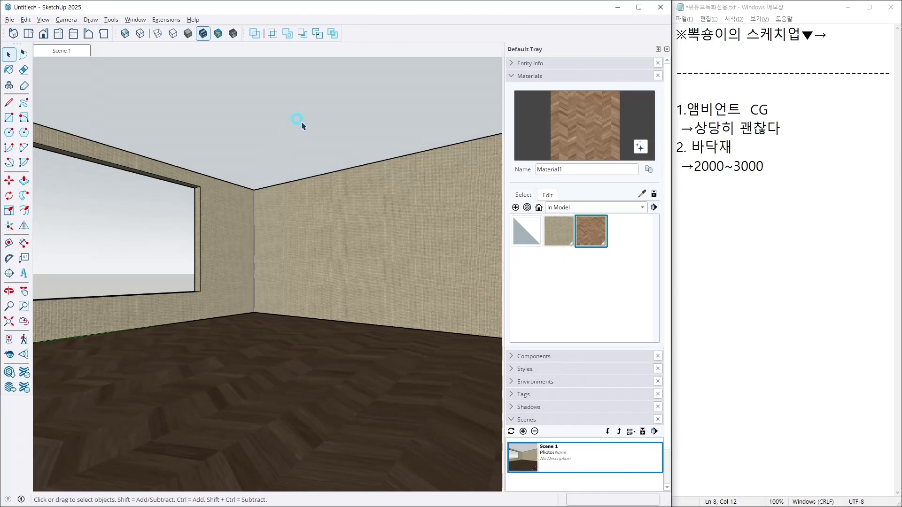
- Delete the walls standing on the floor slab
mouse_move(257, 321)
middle_mouse_down()
mouse_move(256, 439)
mouse_move(264, 424)
middle_mouse_up()
scroll(266, 424, "down", 3)
triple_click(286, 415)
key("Delete")
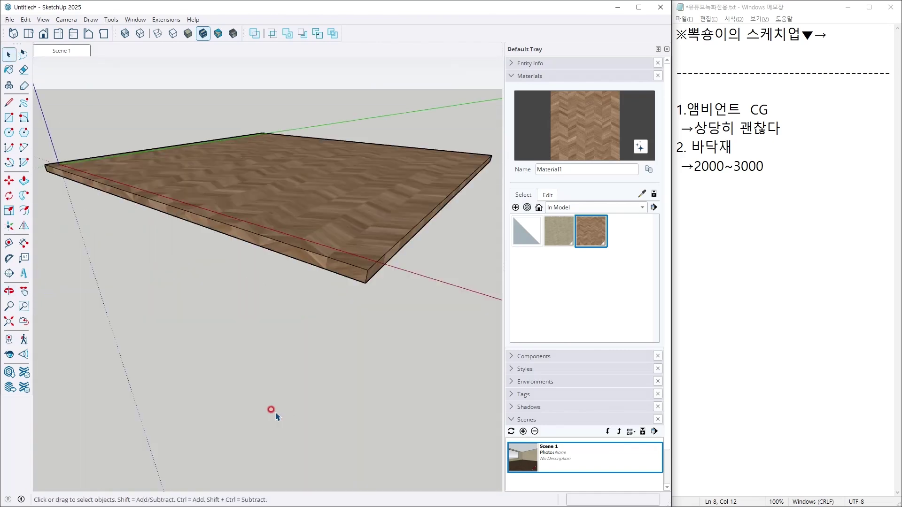
- Explode the floor slab's group and clear the selection
middle_click_drag(272, 414, 335, 197)
right_click(333, 194)
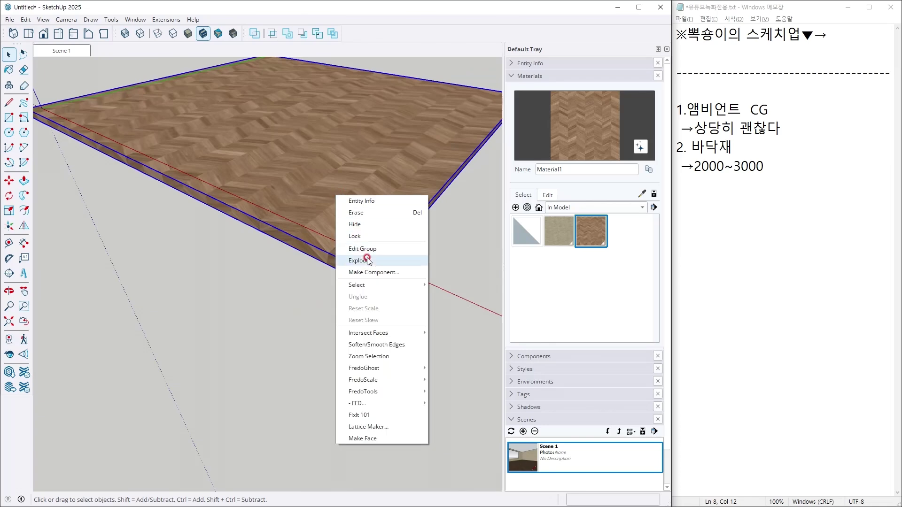
left_click(366, 257)
key("ctrl+t")
- Rotate the wood texture on the slab's top face by 90 degrees and move its red pin to the slab's near corner
right_click(336, 192)
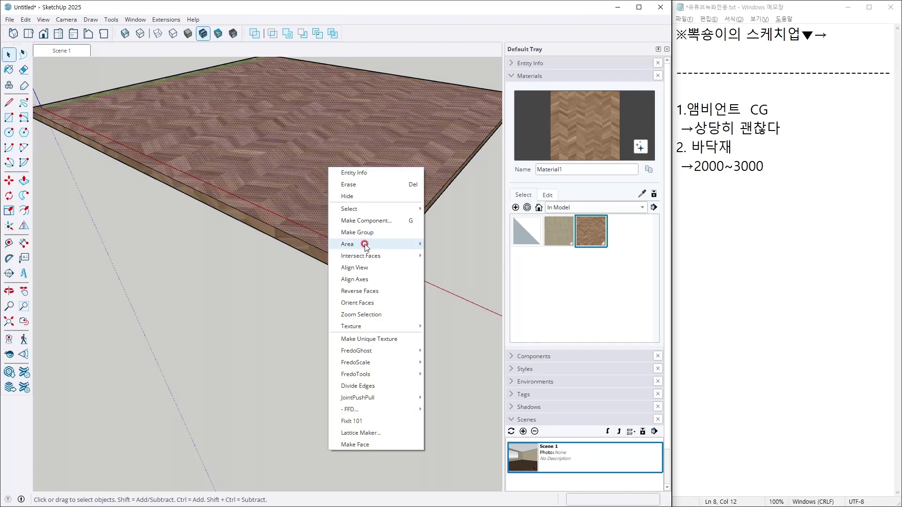
left_click(394, 326)
left_click(439, 326)
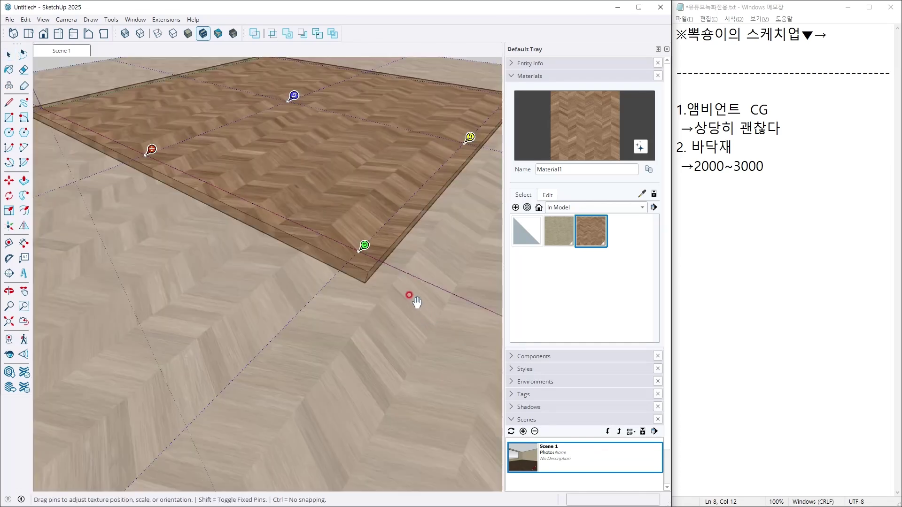
right_click(370, 249)
mouse_move(399, 291)
left_click(447, 292)
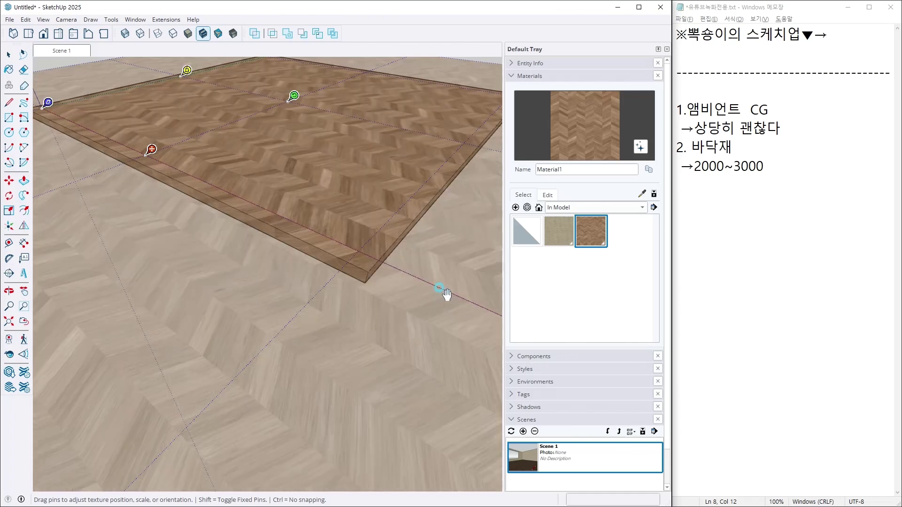
left_click_drag(151, 149, 370, 269)
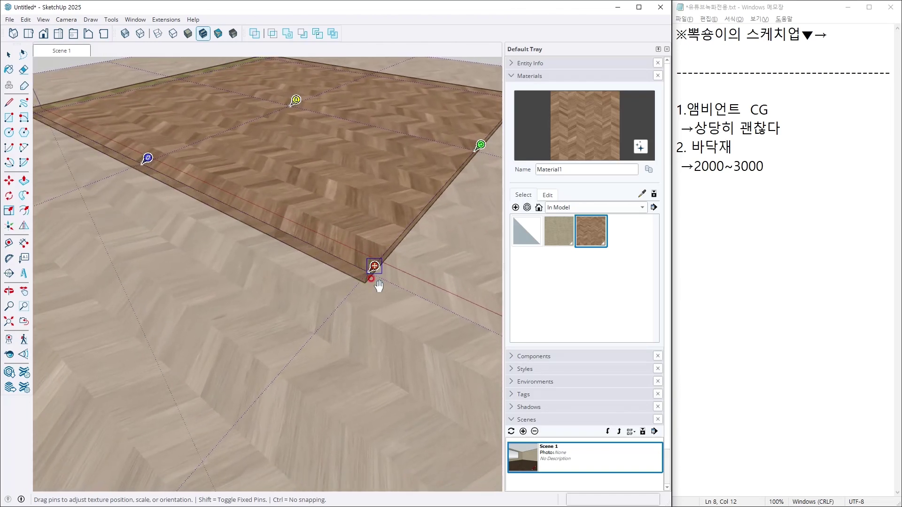
left_click(469, 261)
middle_click_drag(454, 258, 308, 206)
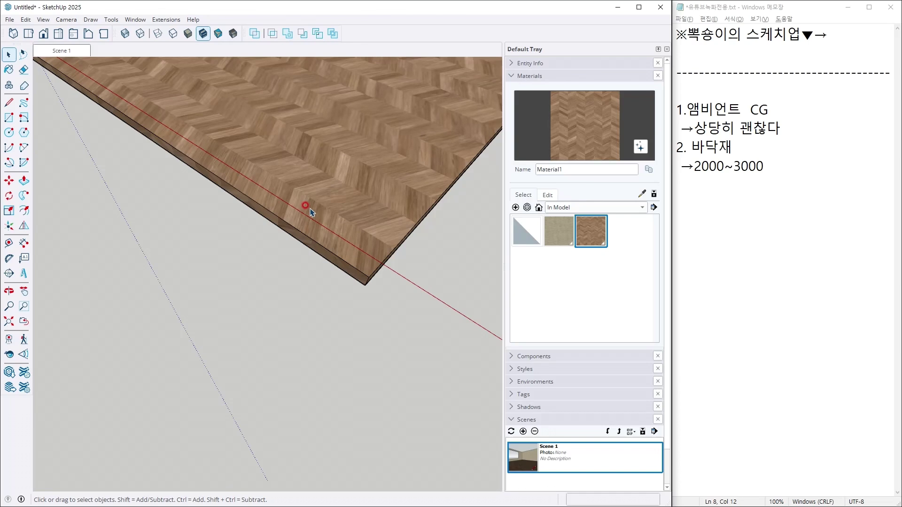
scroll(316, 222, "down", 3)
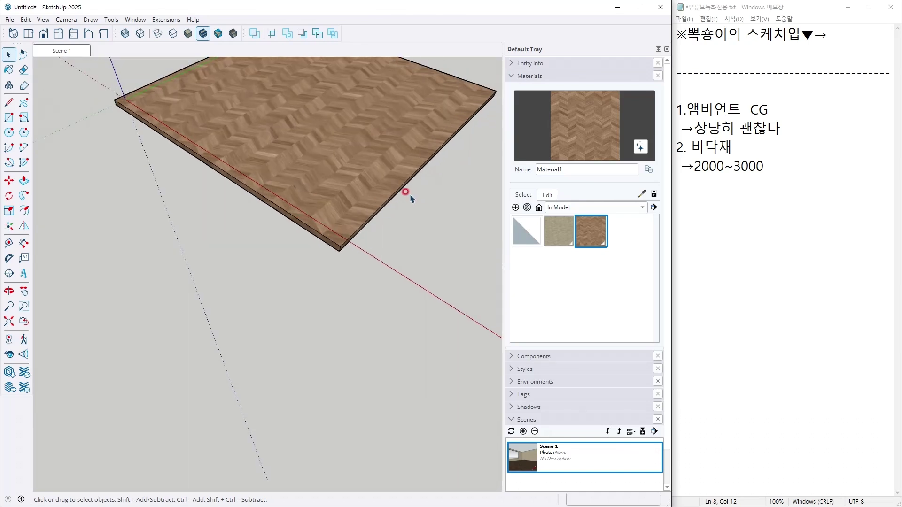
- Open the floor slab's group, examine the commands available for its top face, and close the group
left_click(323, 191)
middle_click_drag(324, 193, 303, 240)
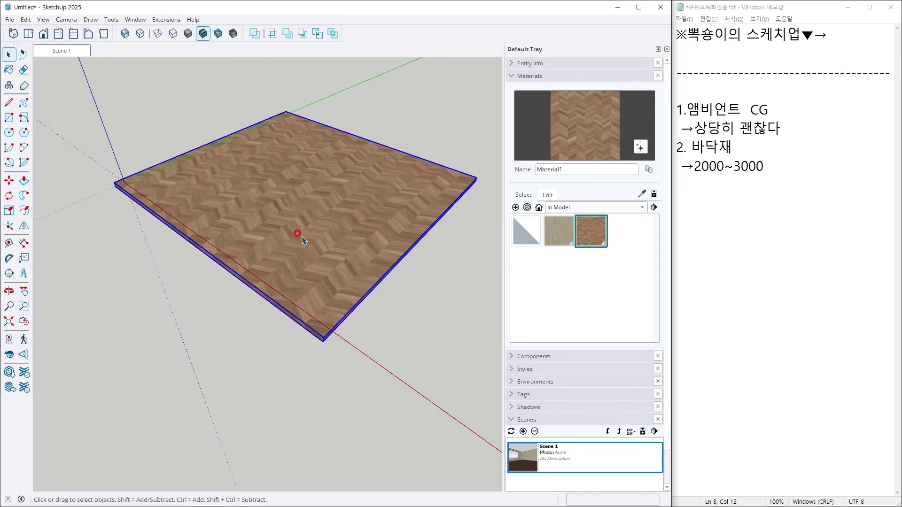
double_click(306, 237)
left_click(305, 236)
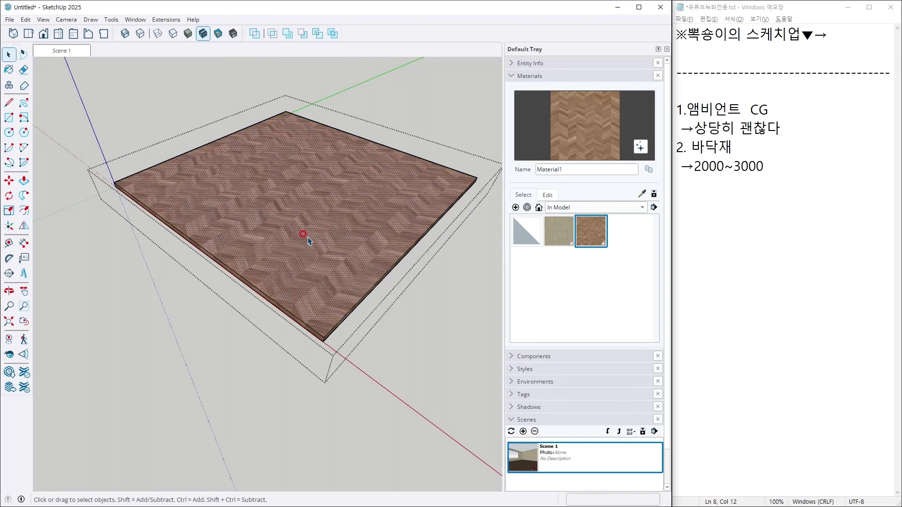
right_click(307, 237)
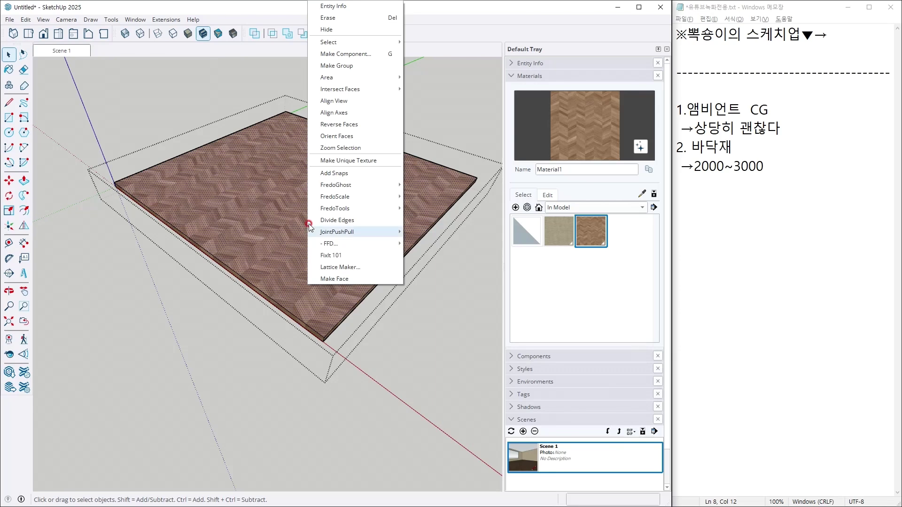
left_click(159, 105)
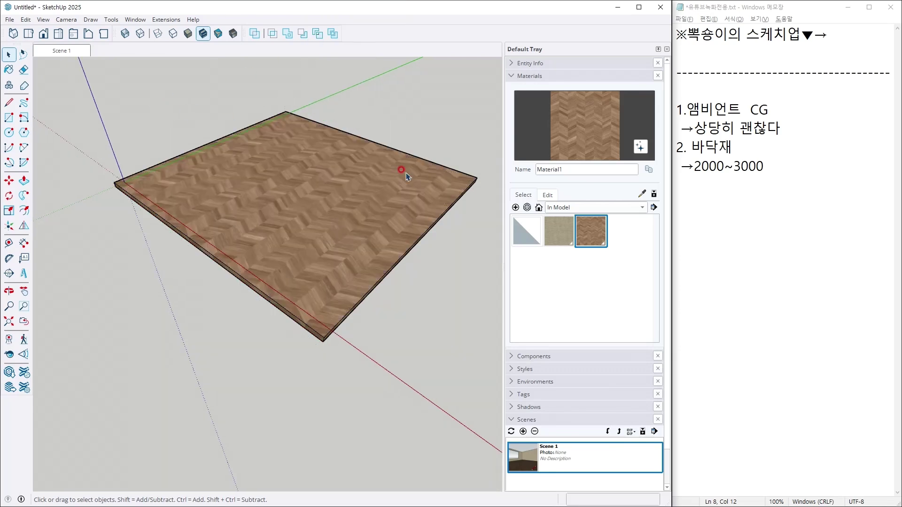
- Paint the floor slab's group with the beige fabric material and repaint it with the chevron wood material
left_click(557, 233)
left_click(396, 234)
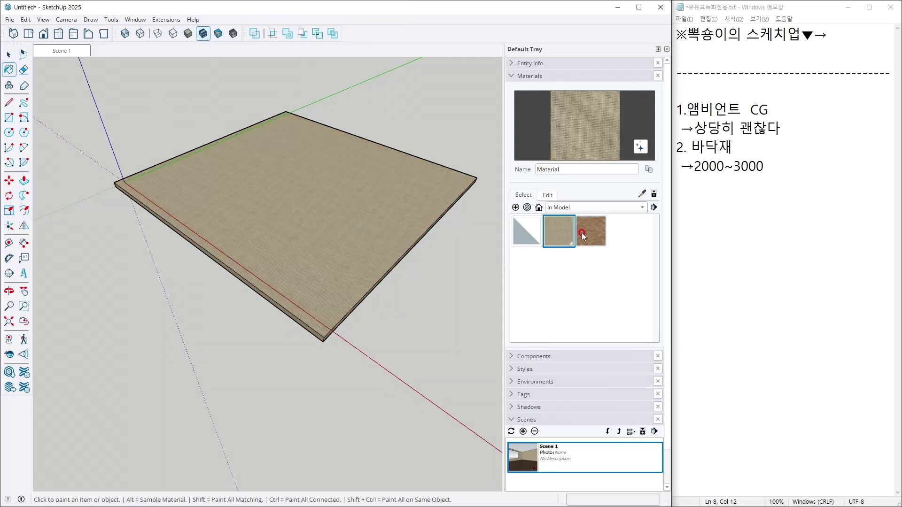
left_click(583, 235)
left_click(358, 238)
key("space")
- Reopen the repainted slab's group and check its top face for texture positioning commands
double_click(344, 241)
double_click(343, 241)
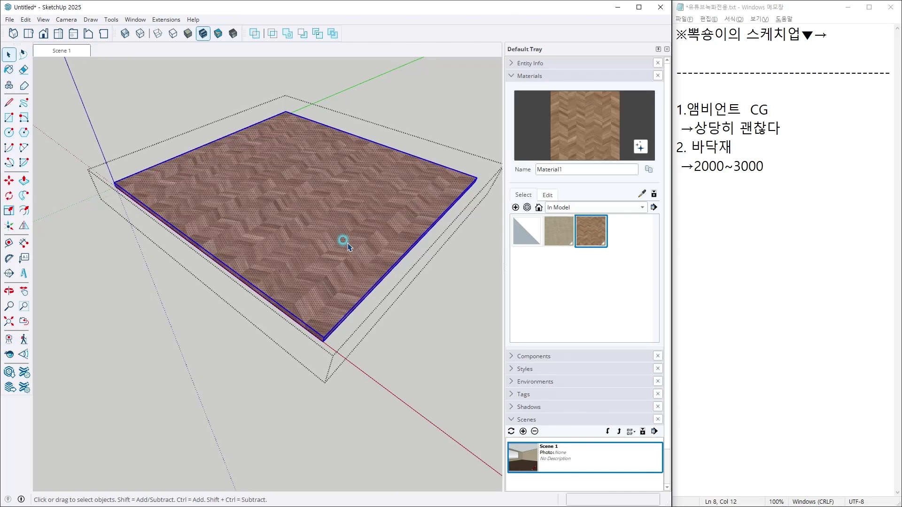
right_click(348, 244)
left_click(330, 238)
right_click(334, 238)
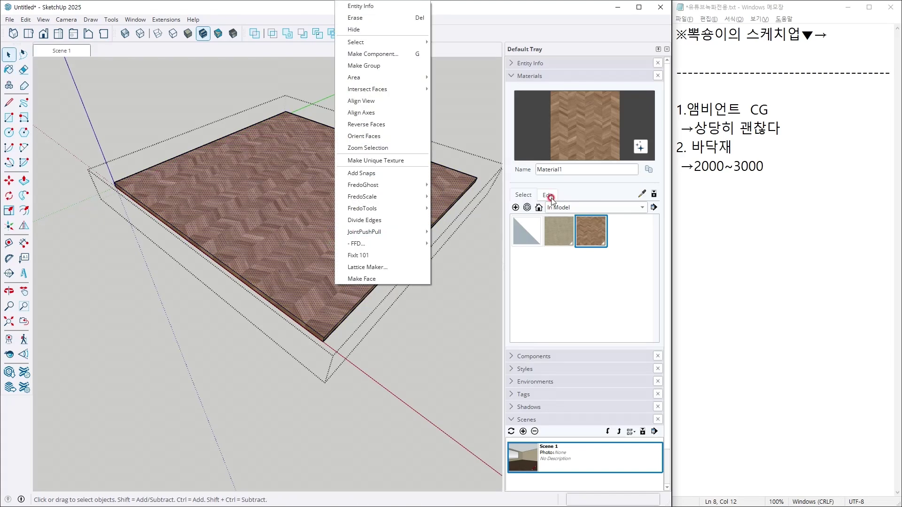
- Close the floor slab's group, try painting the whole group with the beige fabric material, and undo the paint
left_click(70, 66)
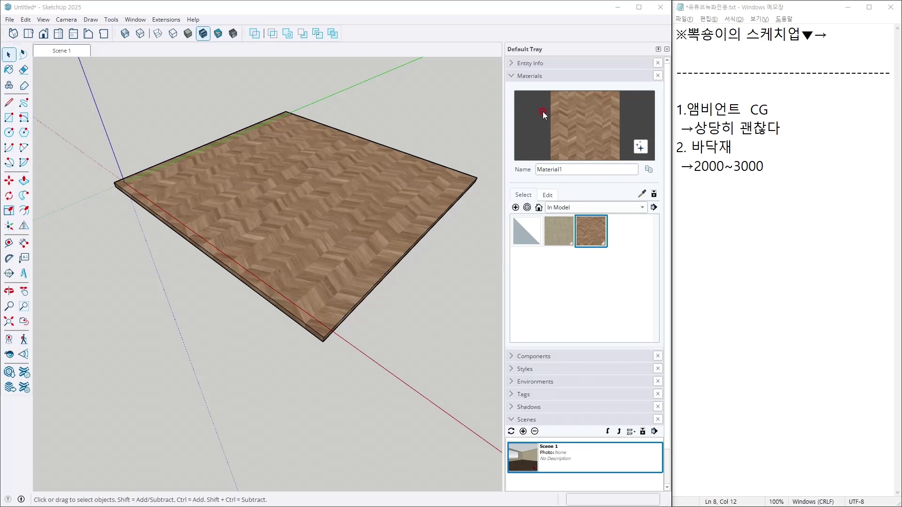
scroll(306, 196, "up", 2)
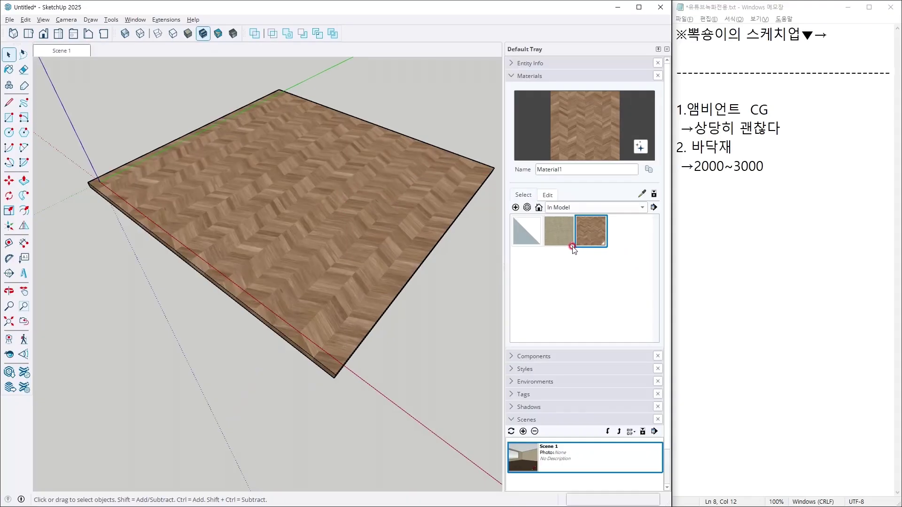
double_click(565, 244)
left_click(435, 209)
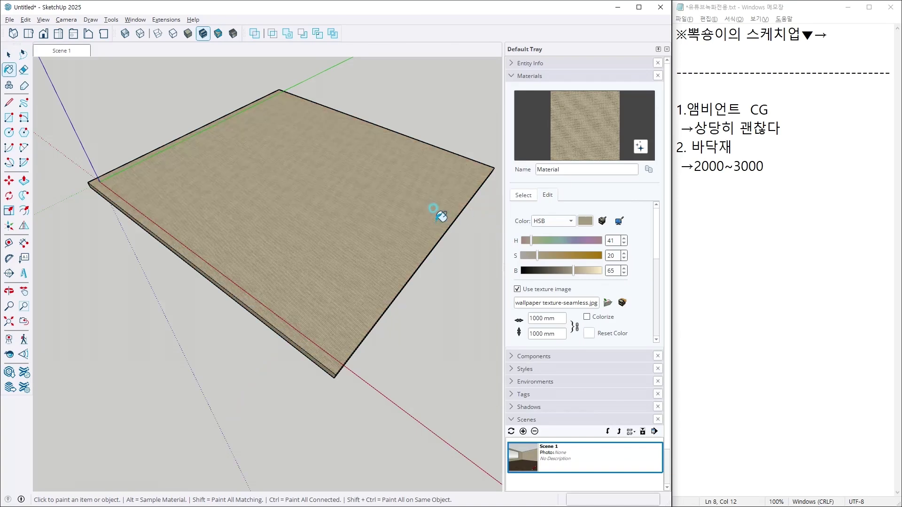
left_click(523, 195)
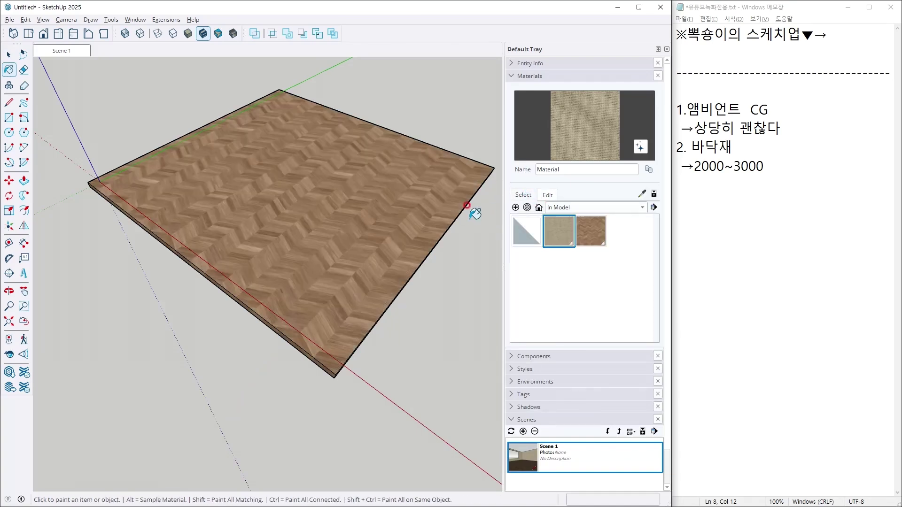
- Open the floor slab's group and examine which commands its unpainted top face offers for texture positioning
key("space")
left_click(400, 213)
right_click(401, 212)
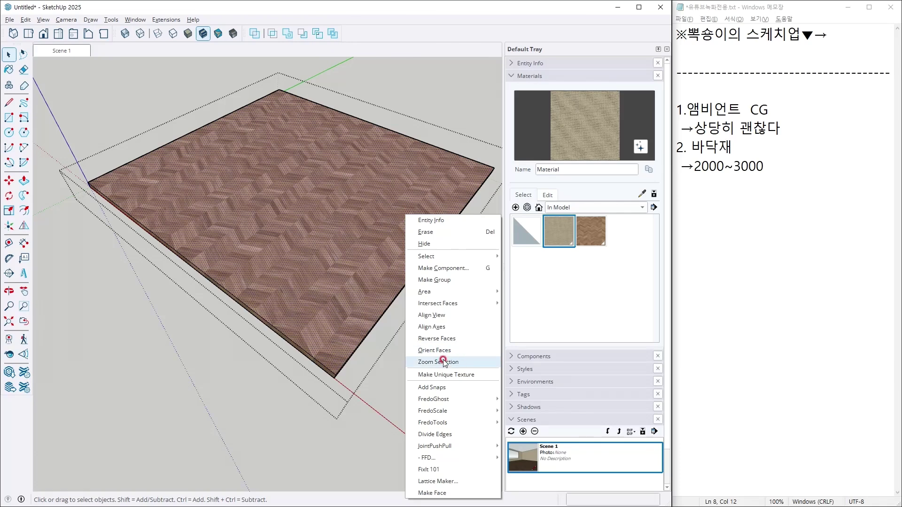
left_click(428, 94)
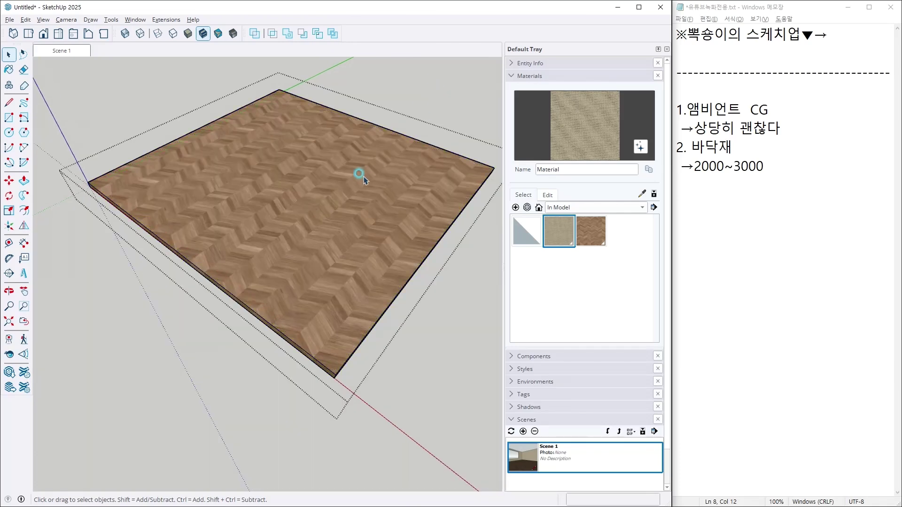
- Select all of the slab's geometry inside the group and paint its faces directly with the chevron wood material
double_click(364, 179)
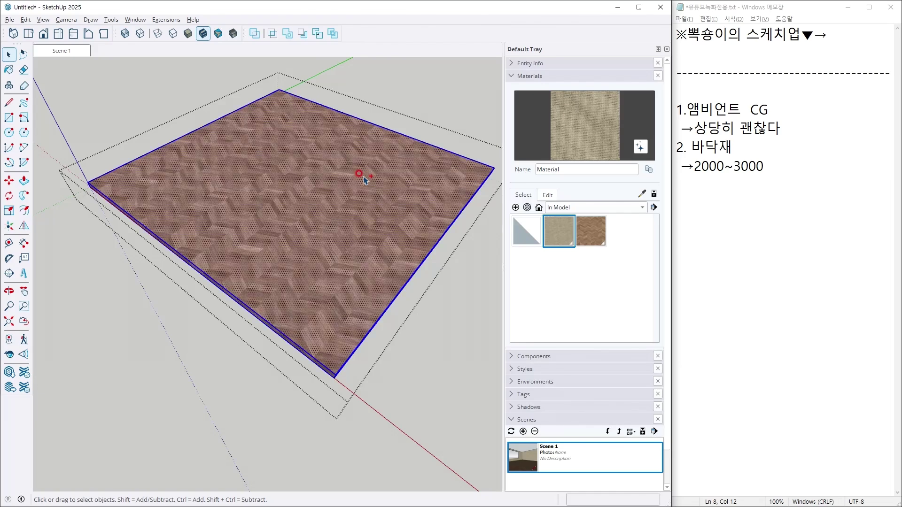
left_click(522, 199)
left_click(594, 232)
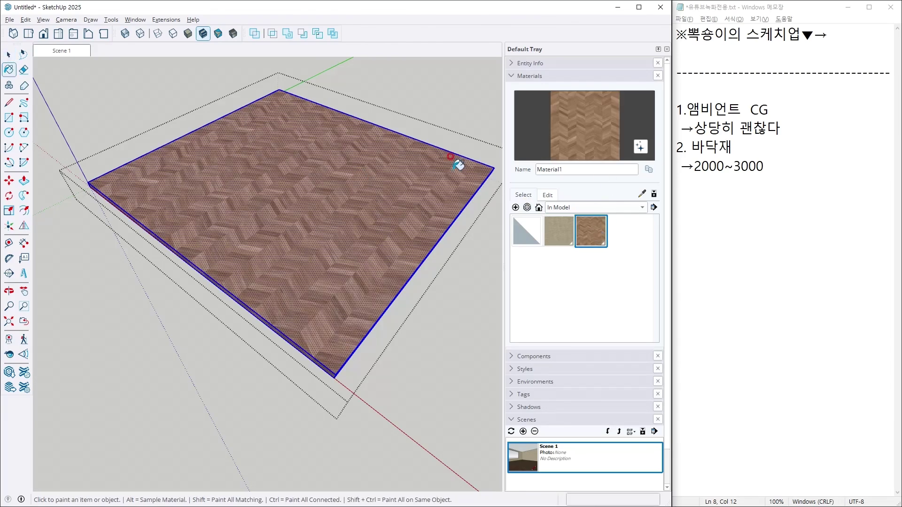
key("space")
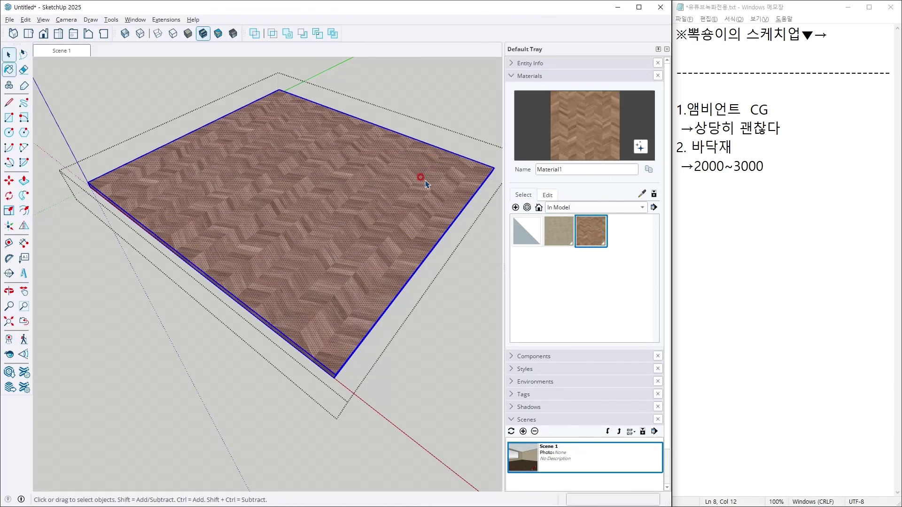
- Select only the slab's directly painted top face and examine its texture commands
left_click(403, 180)
right_click(409, 186)
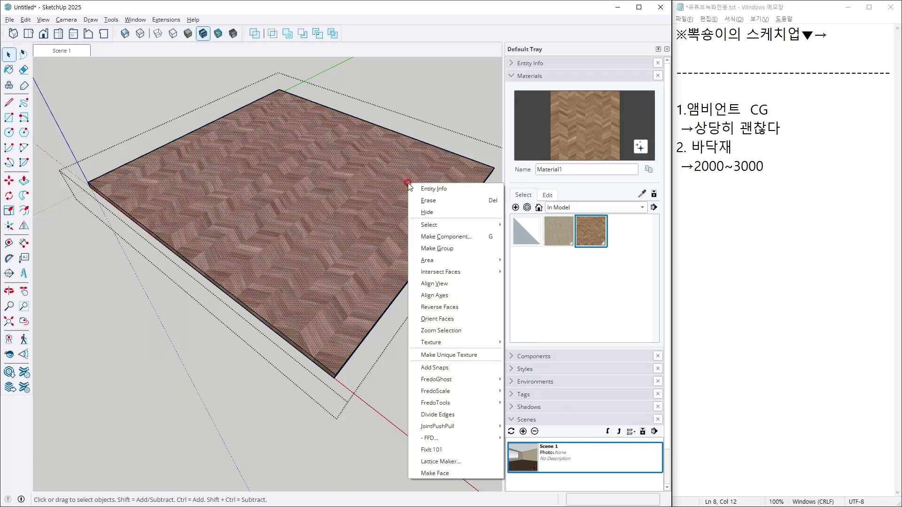
left_click(457, 342)
left_click(450, 353)
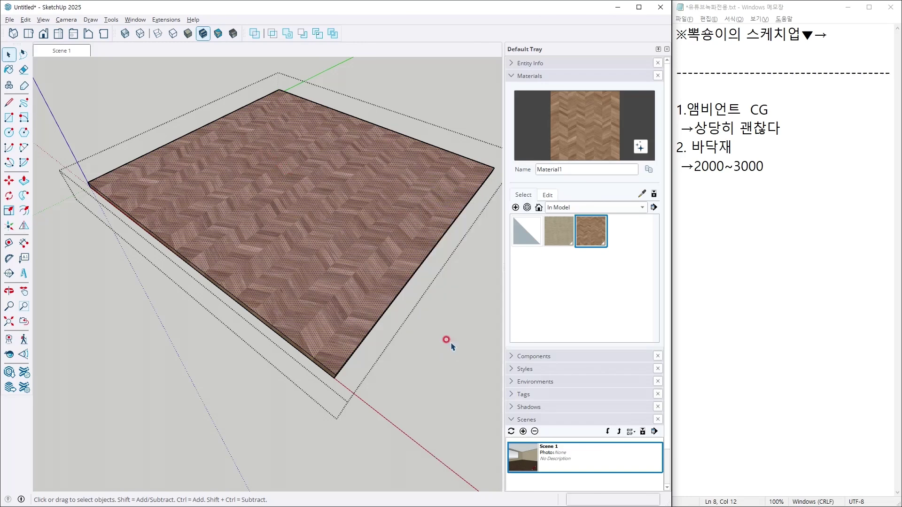
- Position the top face's wood texture by rotating it 90 degrees and moving its red pin to the slab's near corner, then close the group
right_click(357, 266)
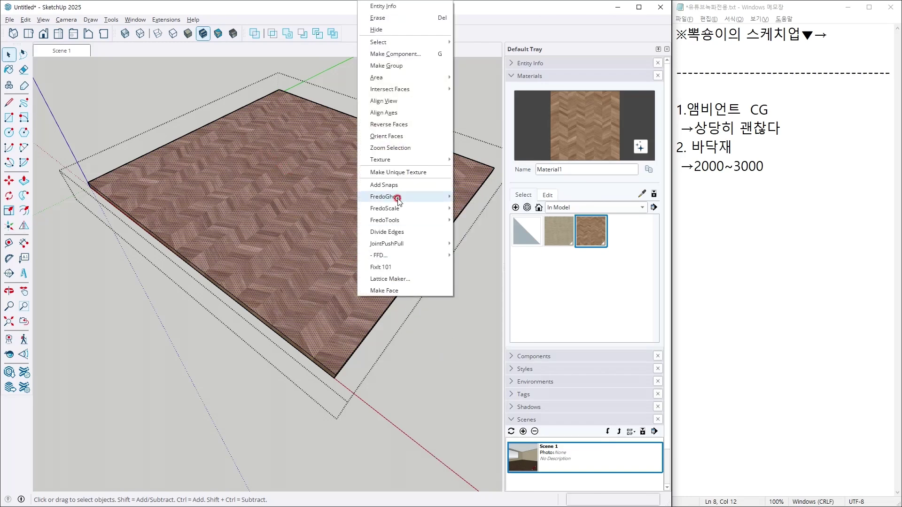
mouse_move(415, 161)
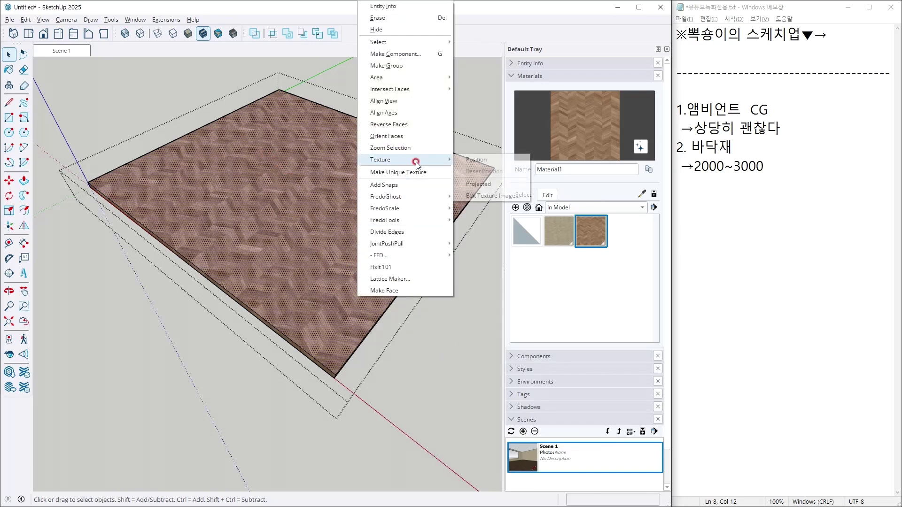
left_click(476, 161)
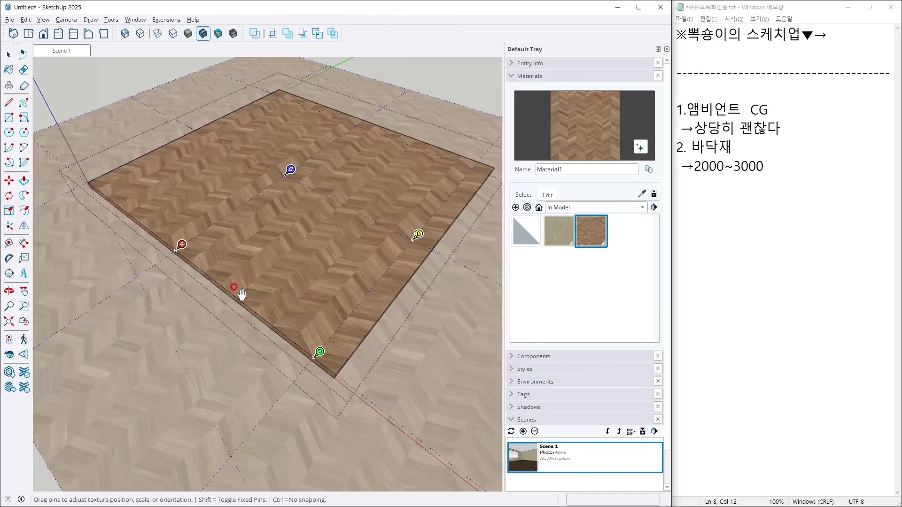
right_click(320, 352)
mouse_move(354, 397)
left_click(399, 404)
left_click_drag(182, 245, 342, 369)
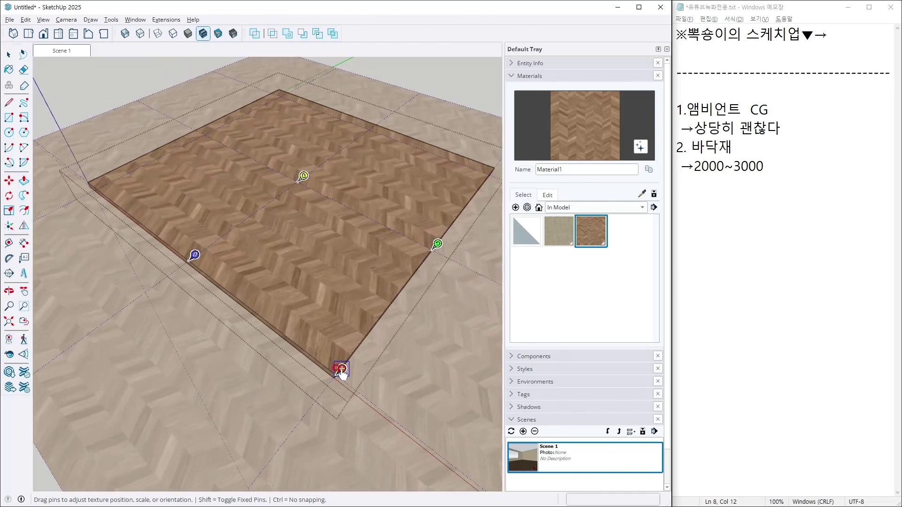
right_click(342, 370)
mouse_move(374, 418)
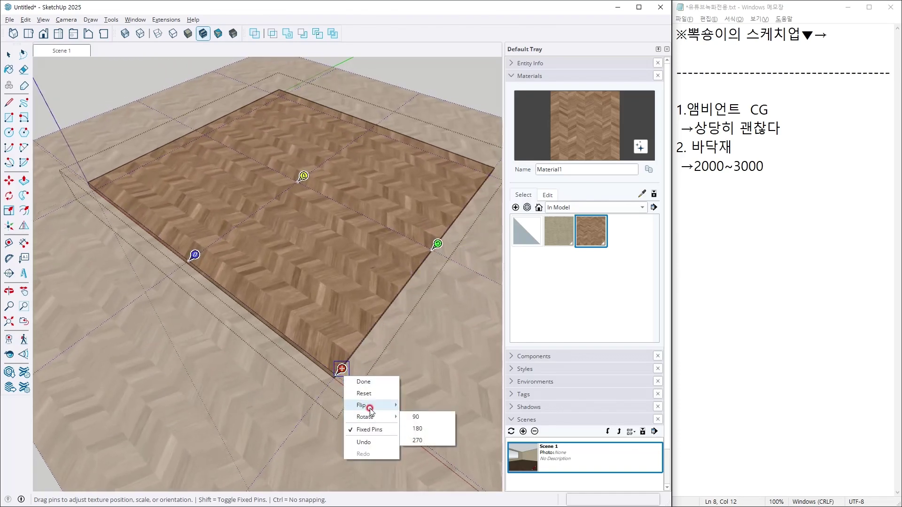
left_click(364, 382)
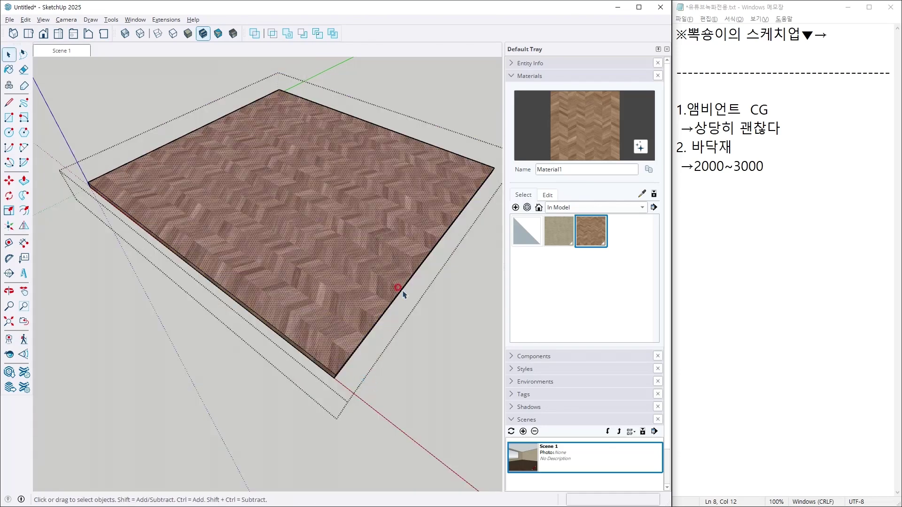
left_click(448, 93)
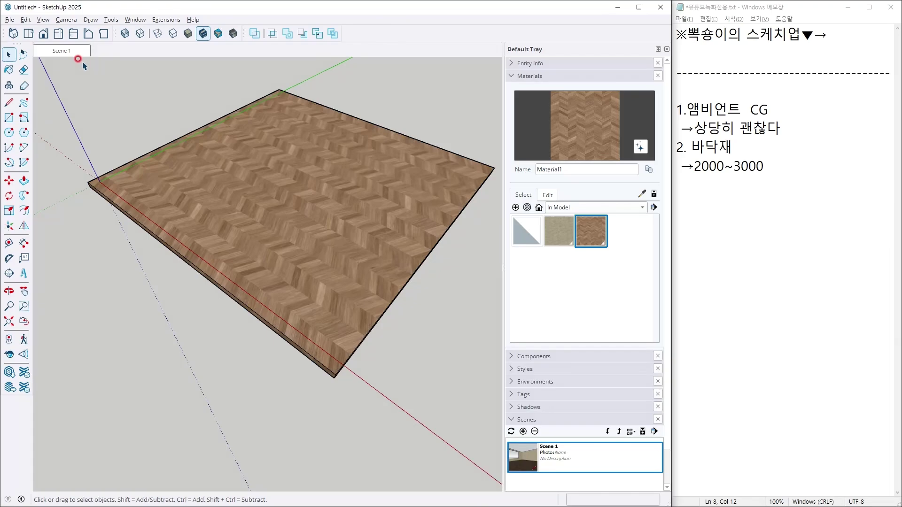
- View the textured room from Scene 1 and switch to the Poly Haven textures page in the browser
scroll(91, 69, "up", 10)
scroll(289, 121, "down", 10)
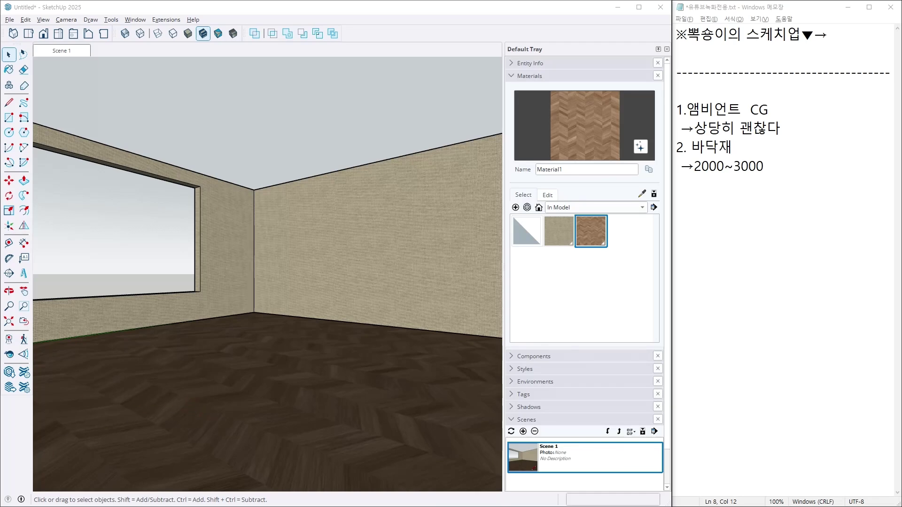
key("alt+Tab")
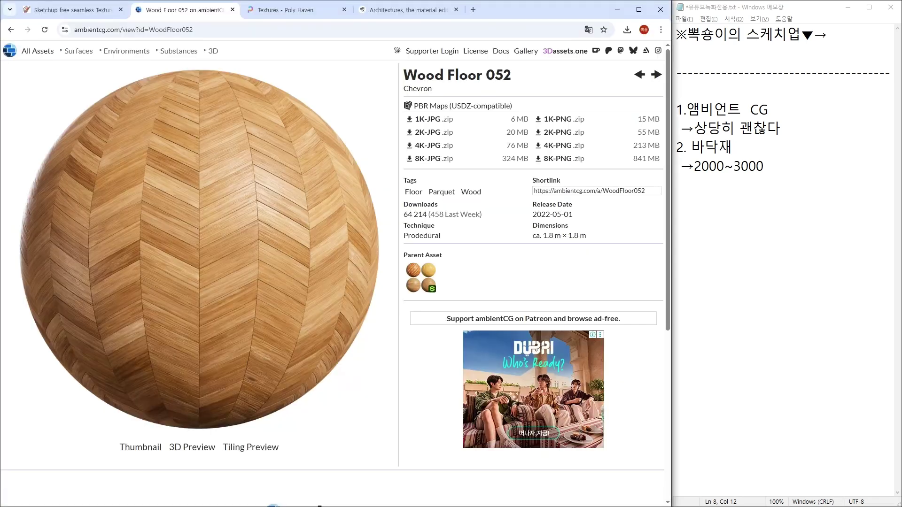
left_click(286, 14)
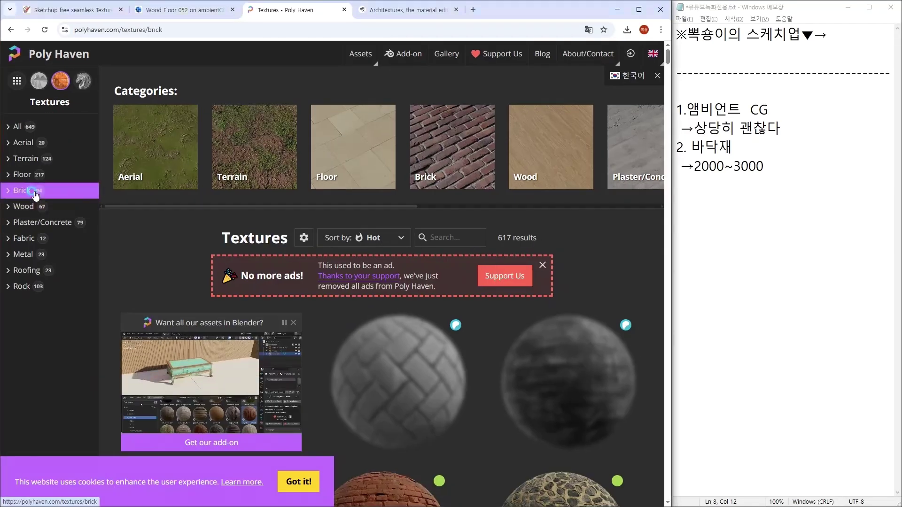
- Browse Poly Haven's Brick textures and open the Medieval Red Brick texture
left_click(44, 188)
scroll(530, 266, "down", 5)
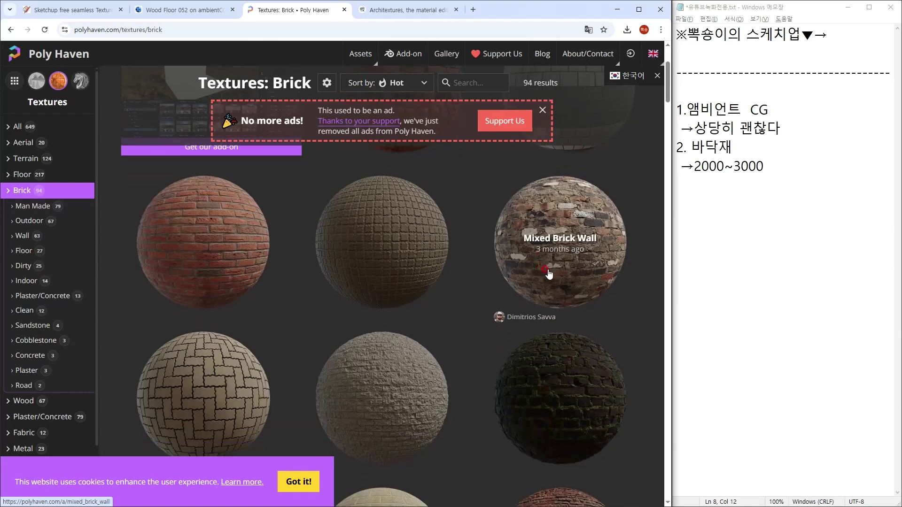
scroll(530, 266, "down", 2)
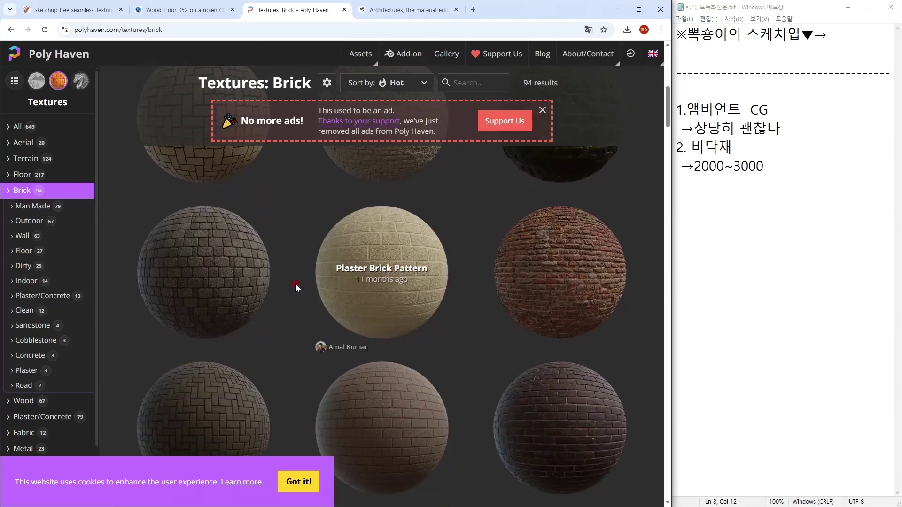
left_click(588, 295)
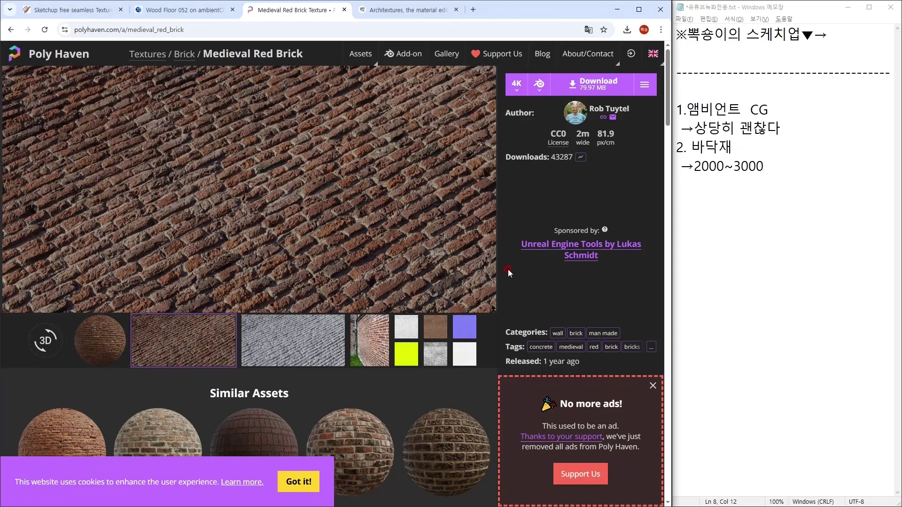
- Set the Medieval Red Brick texture's resolution to 2K and download it
scroll(470, 202, "down", 4)
scroll(389, 262, "up", 4)
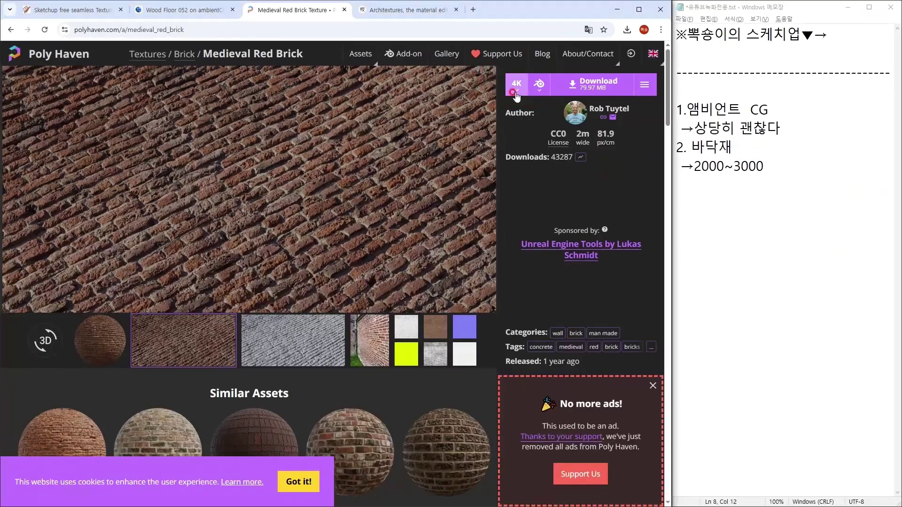
left_click(467, 112)
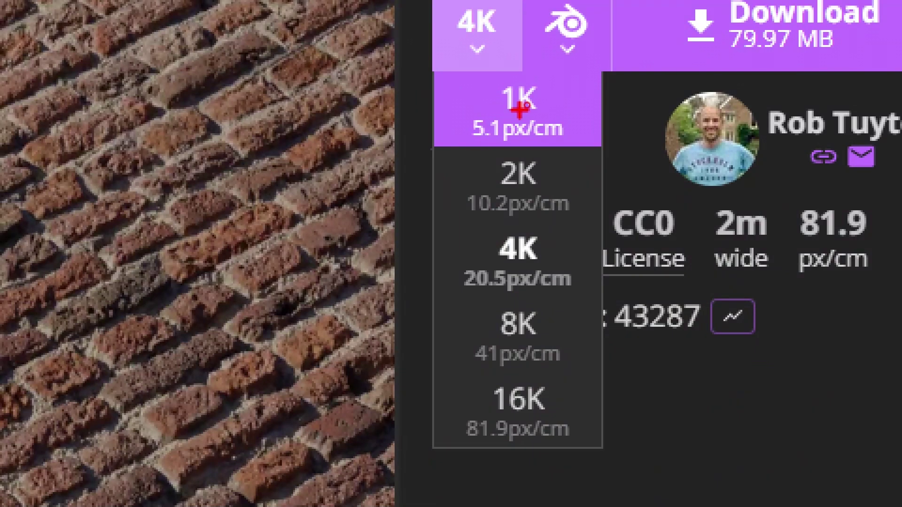
left_click_drag(425, 52, 578, 152)
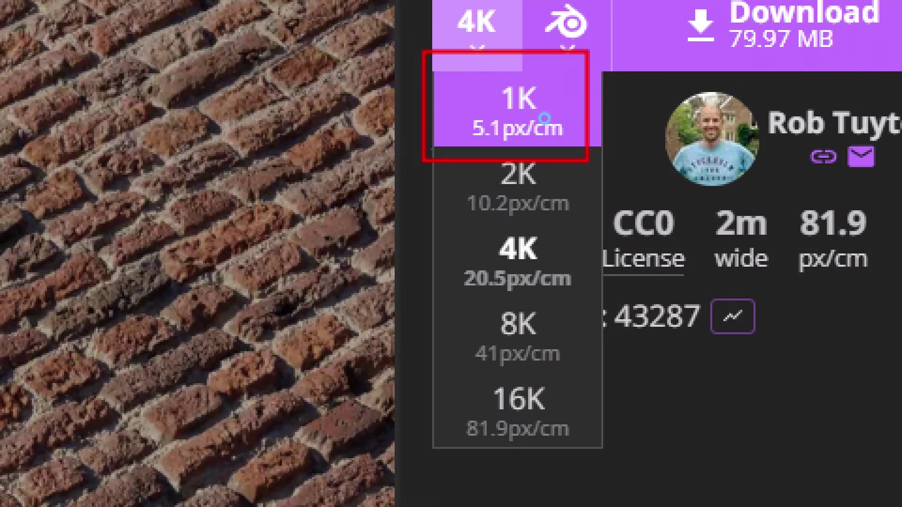
mouse_move(463, 139)
left_mouse_down()
mouse_move(432, 173)
mouse_move(319, 254)
left_mouse_up()
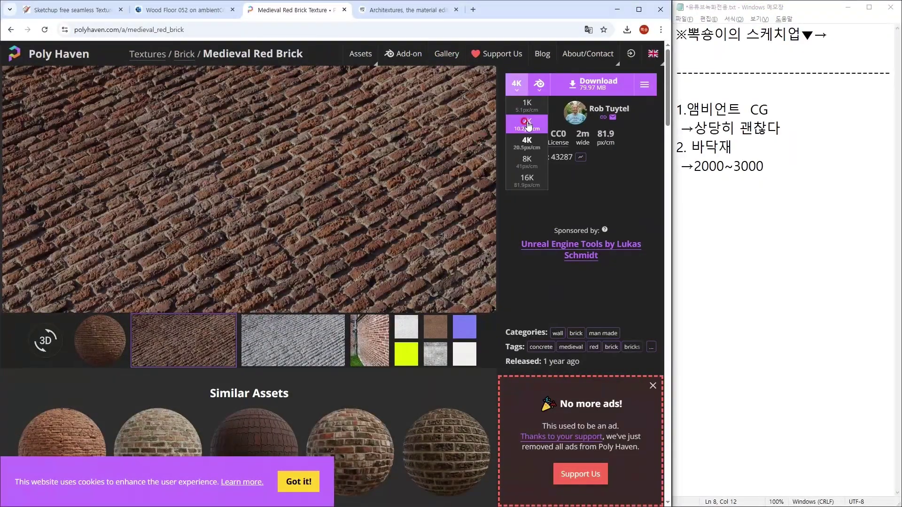
left_click(527, 124)
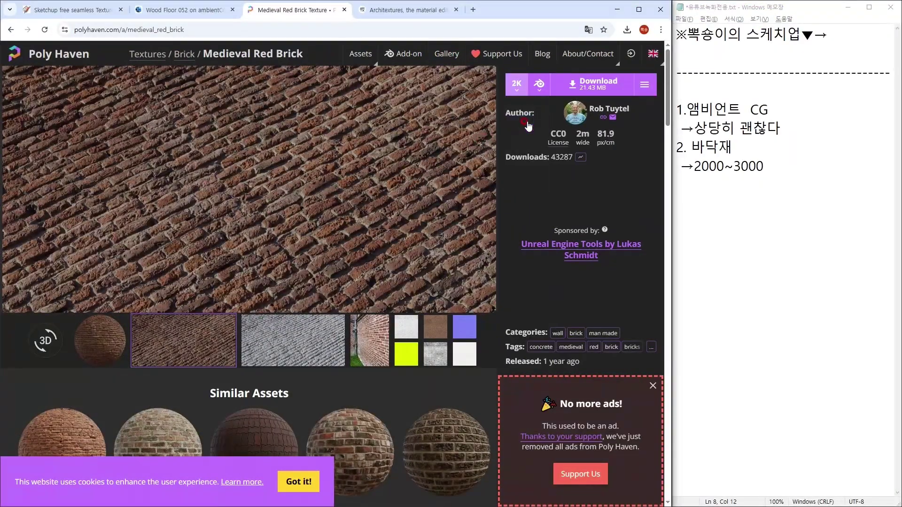
left_click(583, 84)
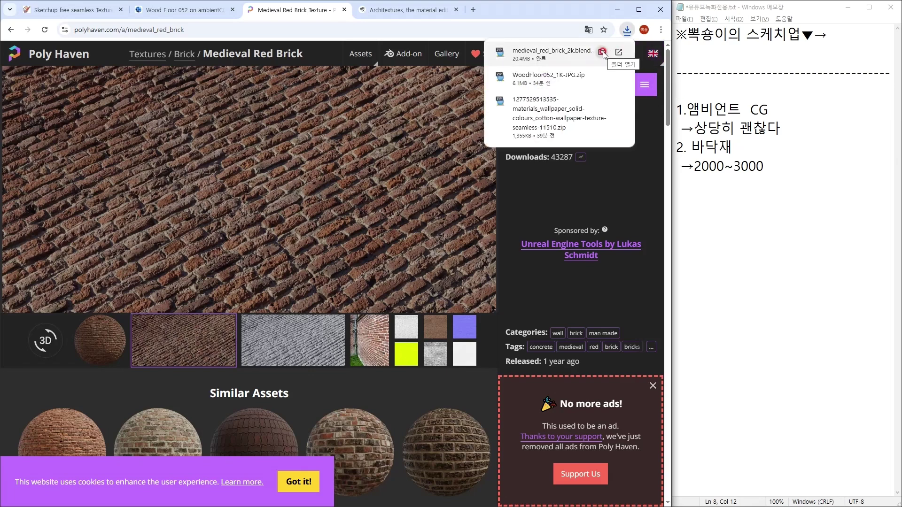
- Open the extracted brick download's textures folder in File Explorer and copy medieval_red_brick_diff_2k.jpg into the PPOKSONG folder
left_click(602, 52)
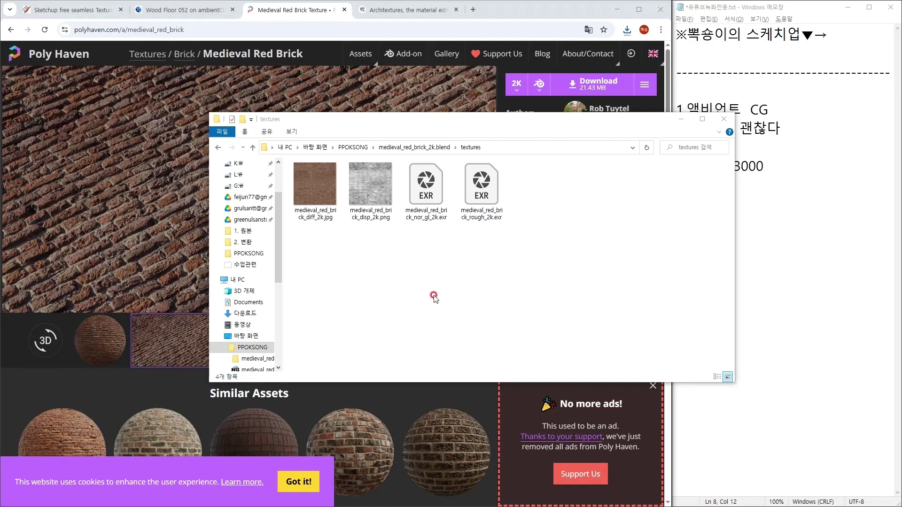
left_click(426, 188)
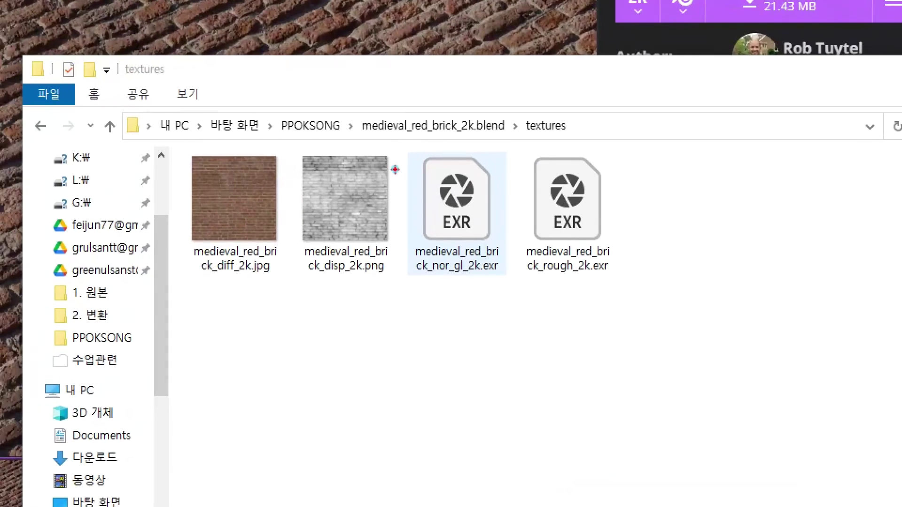
left_click_drag(194, 119, 768, 340)
left_click_drag(623, 149, 324, 229)
left_click_drag(411, 239, 286, 285)
left_click_drag(378, 140, 379, 138)
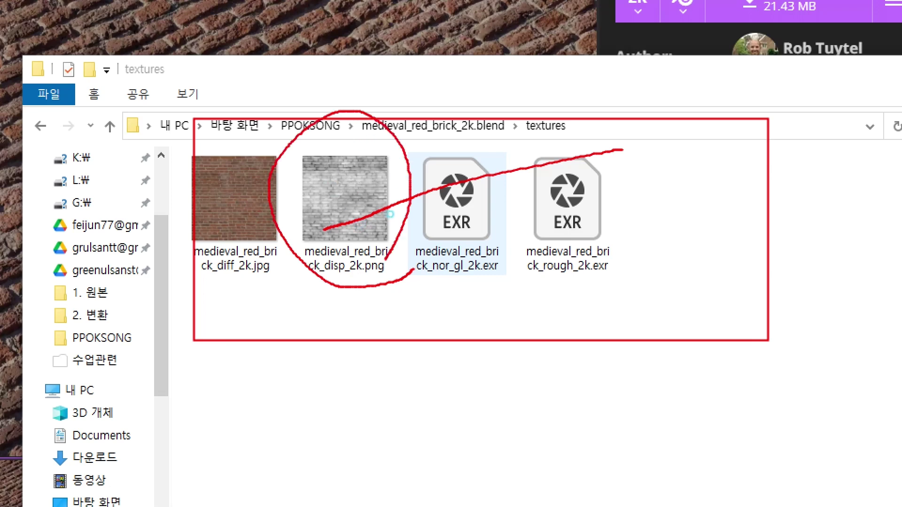
key("Escape")
left_click(289, 207)
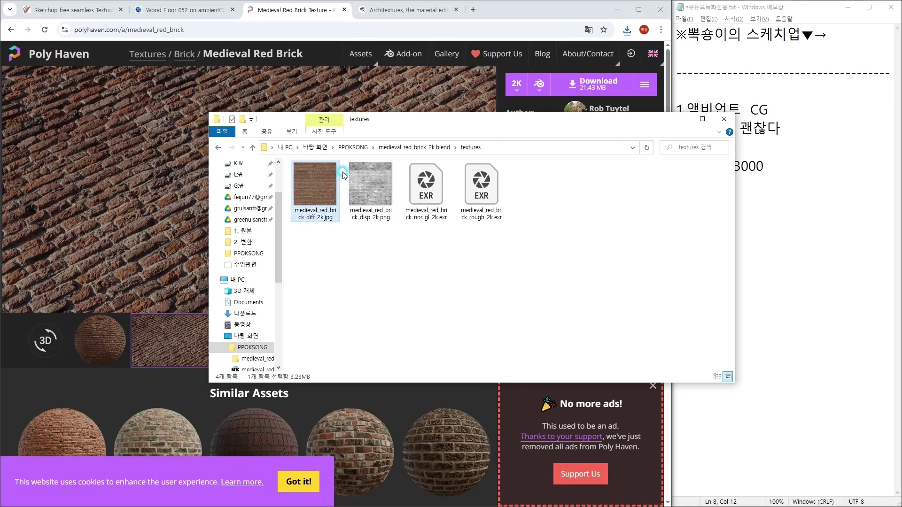
left_click(353, 147)
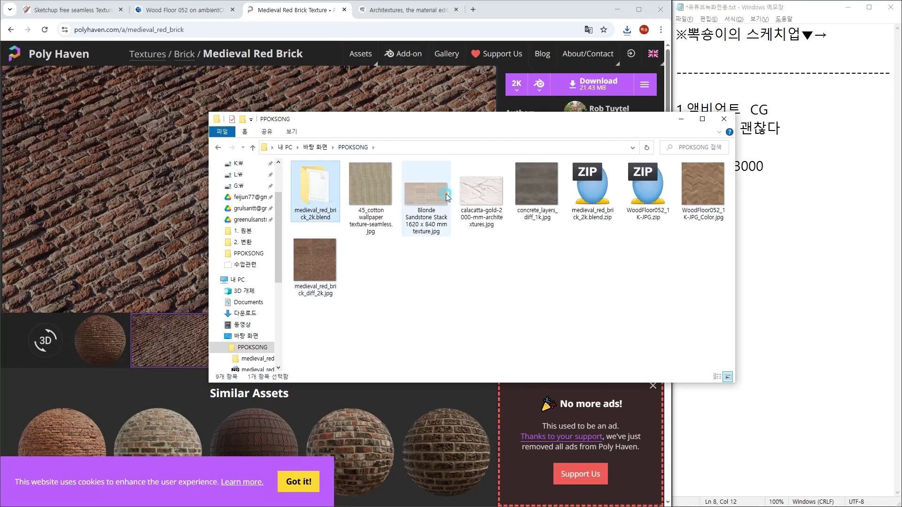
- Delete the extracted medieval_red_brick_2k.blend folder from PPOKSONG, close the folder window and return to SketchUp
key("Delete")
left_click(723, 119)
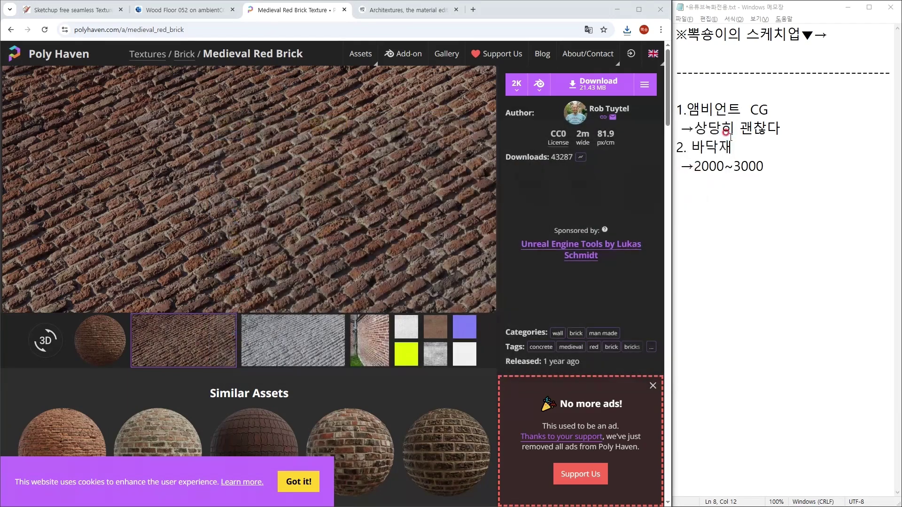
left_click(622, 8)
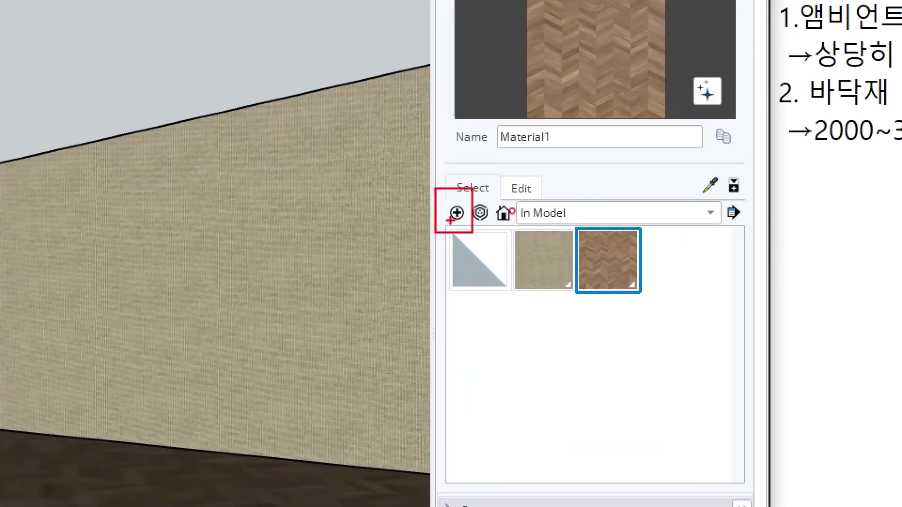
- Create a new material from the texture image medieval_red_brick_diff_2k.jpg with a size of 2000 mm
left_click(515, 207)
left_click(500, 200)
left_click(487, 223)
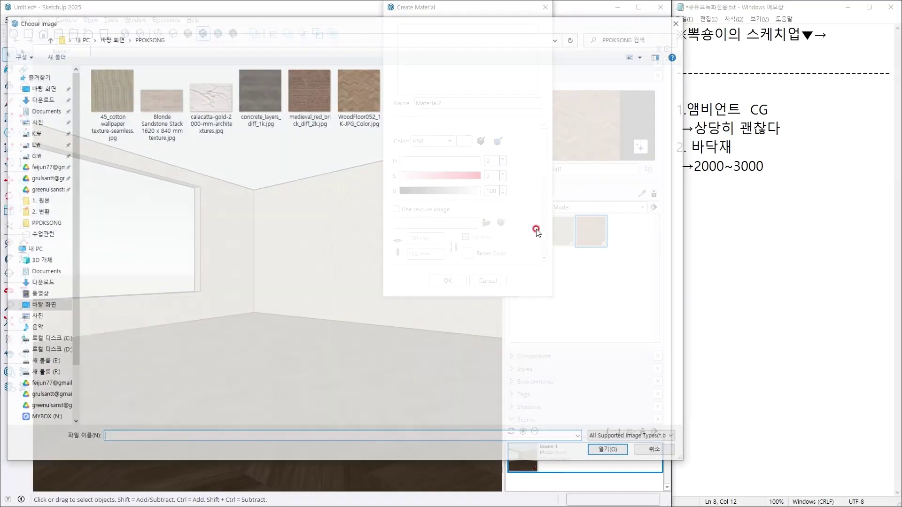
left_click(321, 94)
double_click(321, 94)
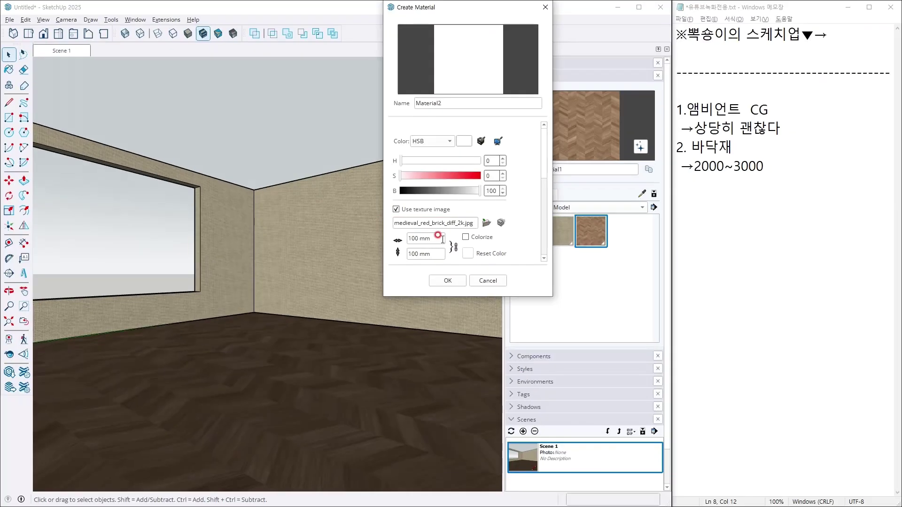
left_click_drag(443, 240, 372, 240)
type("2000")
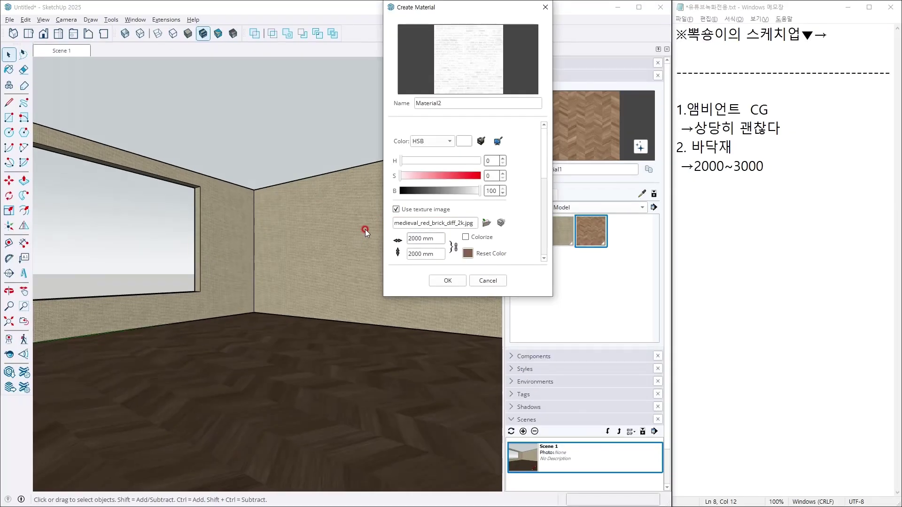
scroll(470, 253, "down", 1)
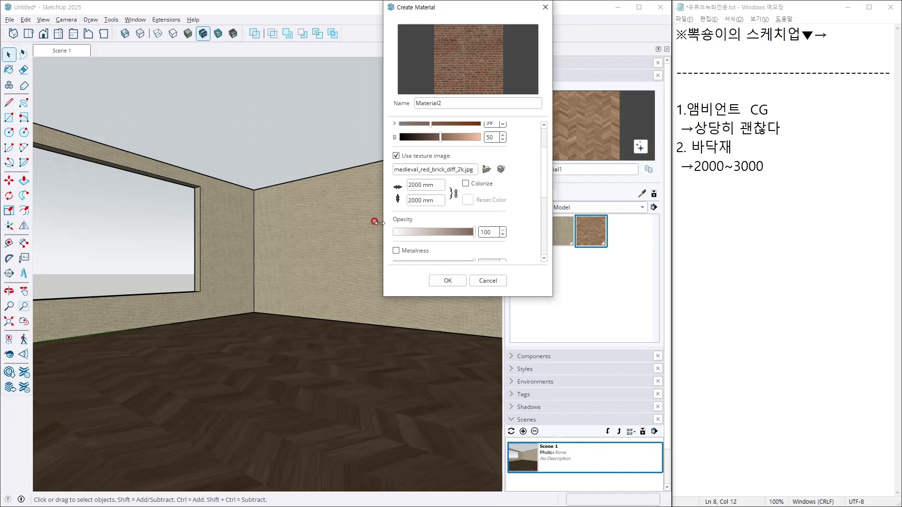
left_click(450, 279)
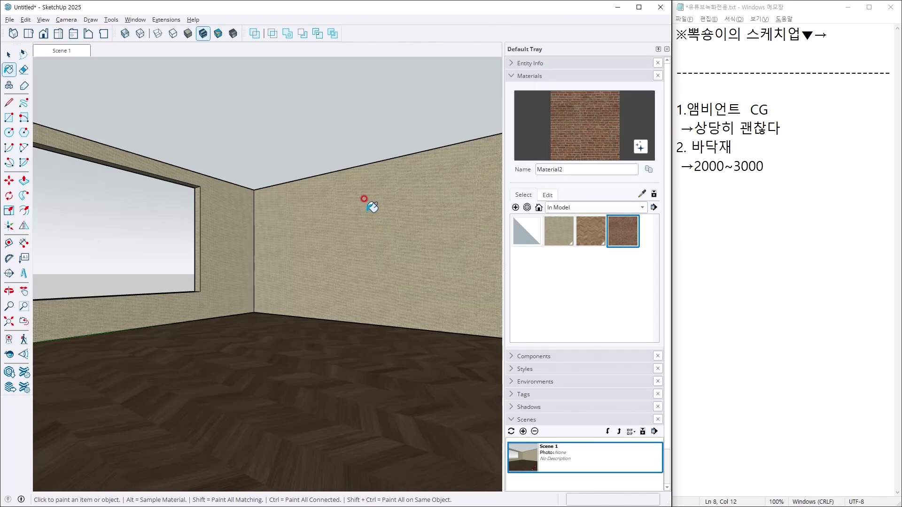
- Paint the wall beside the window wall with the new red brick material inside the room group
key("space")
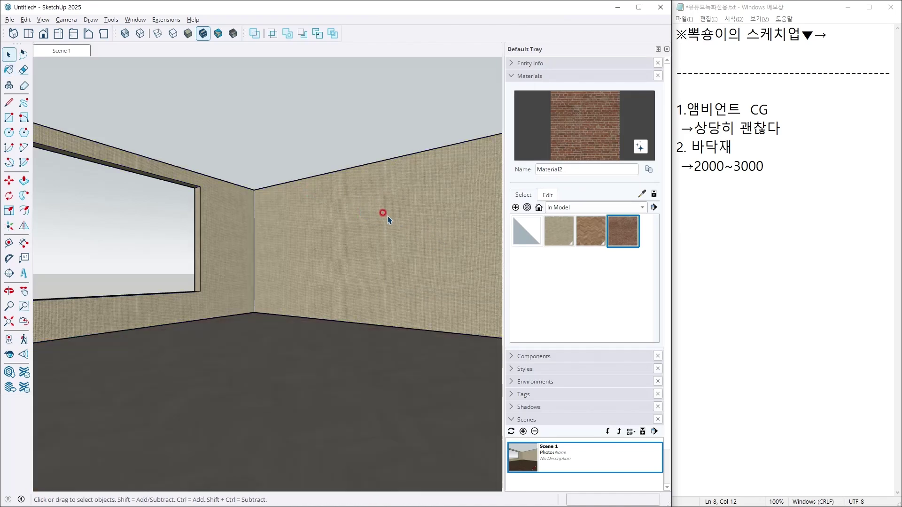
left_click(640, 227)
left_click(398, 197)
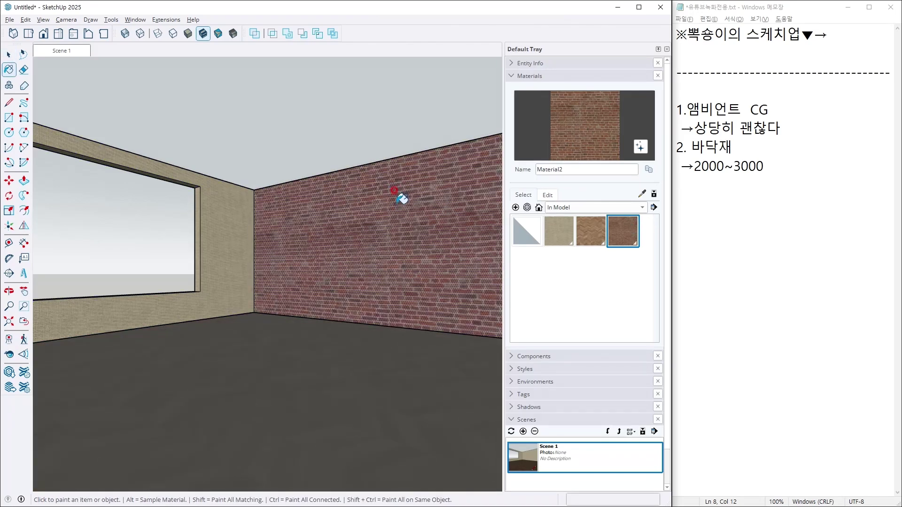
key("space")
- Replace the numbered notes in Notepad with "1.polyhaven.com" and "2.사이즈 : 1500~2000 / 1000"
left_click_drag(687, 109, 813, 175)
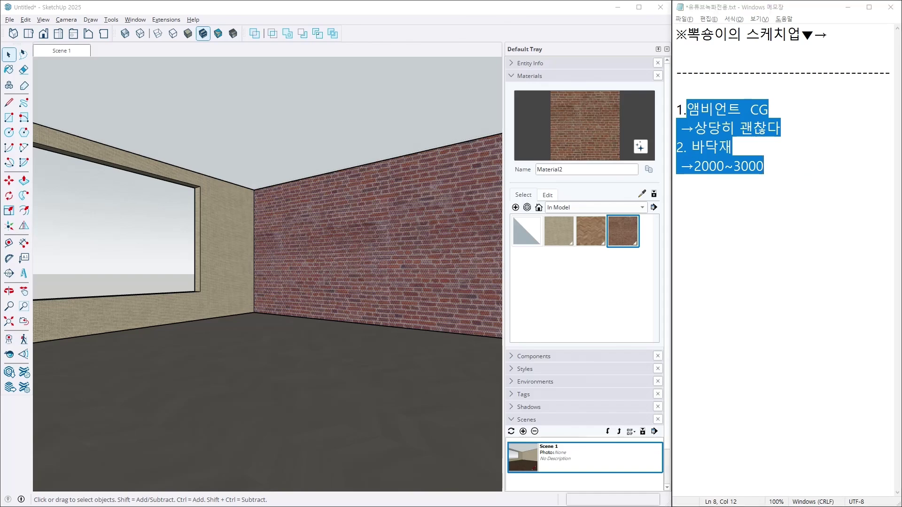
type("polyhaven.com")
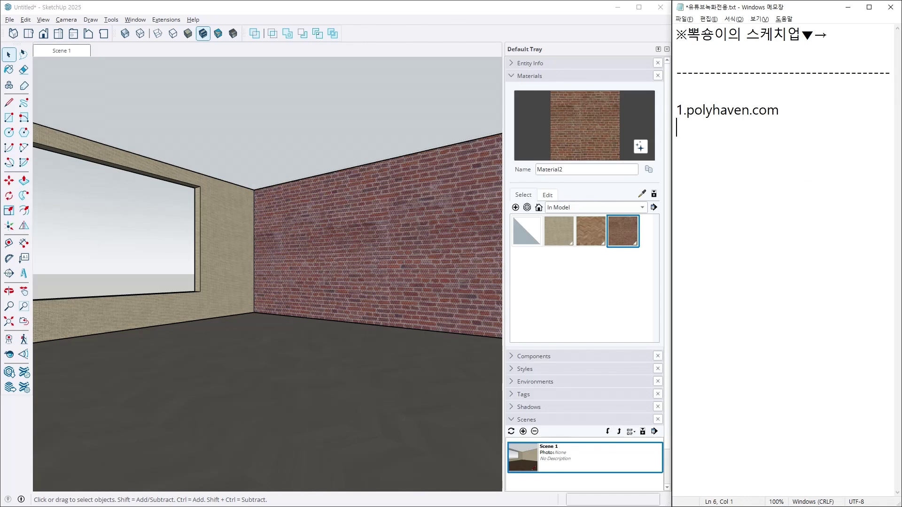
type("사이즈 ")
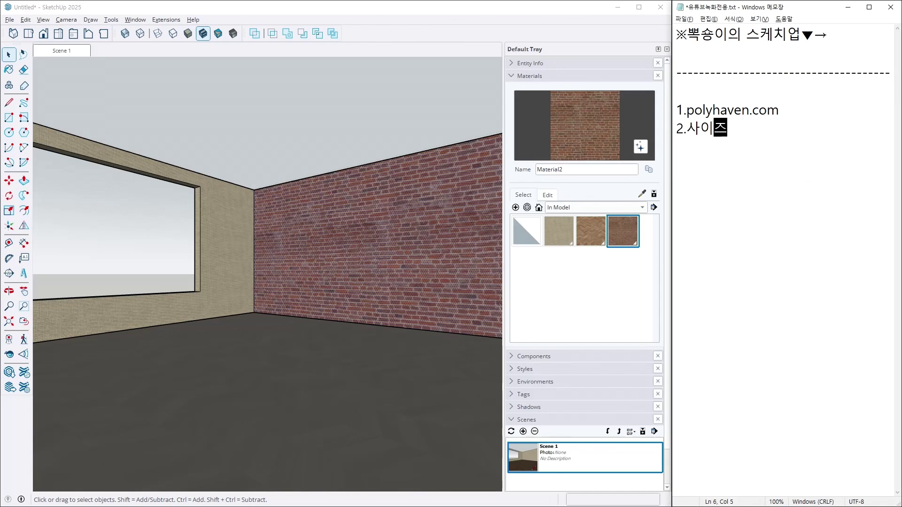
type(": 1500~200")
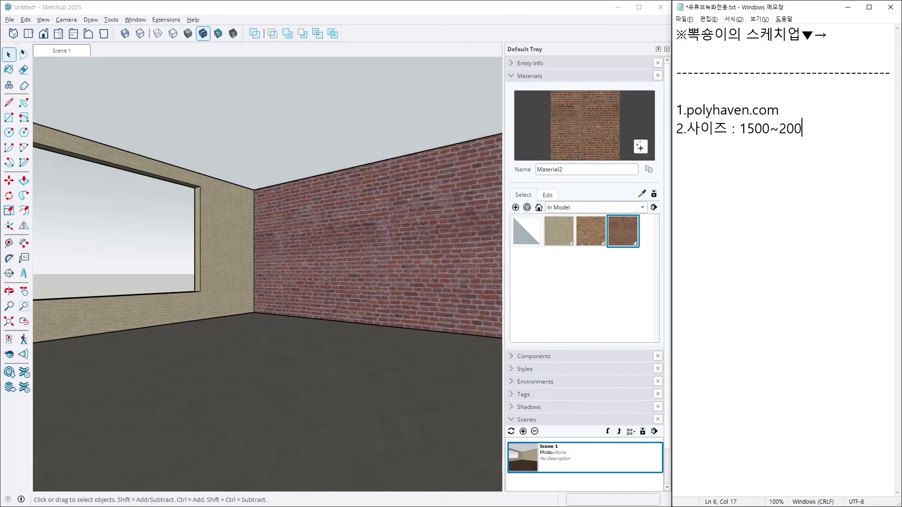
type("0 / 1000")
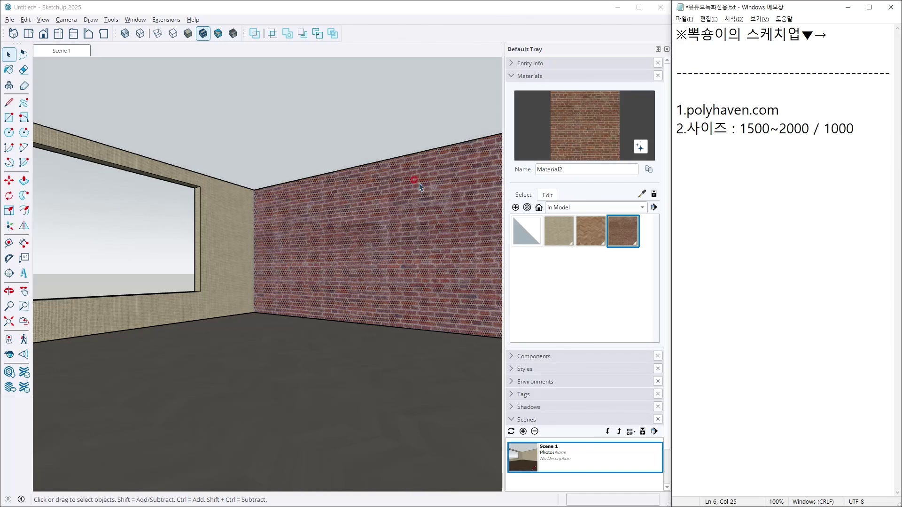
- Enter texture positioning for the brick wall face and move the texture's origin pin to the wall's lower inside corner
left_click(360, 99)
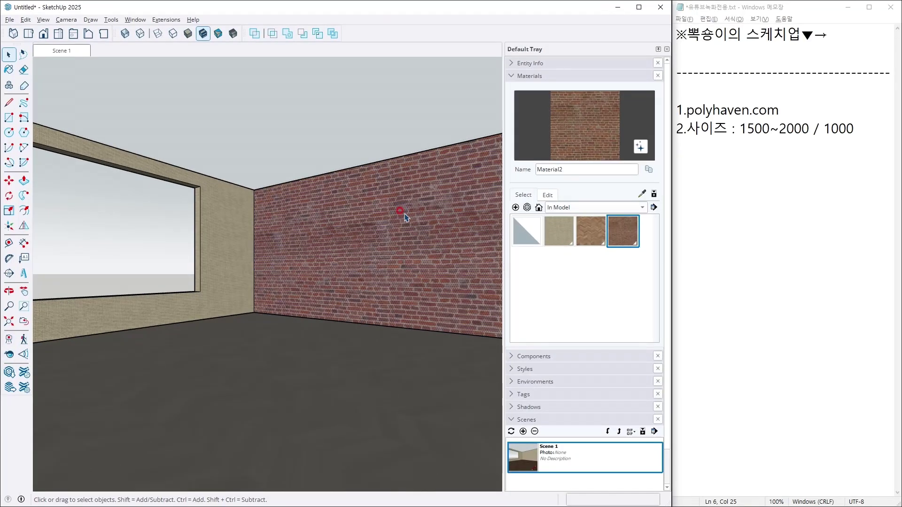
middle_click_drag(277, 214, 319, 241)
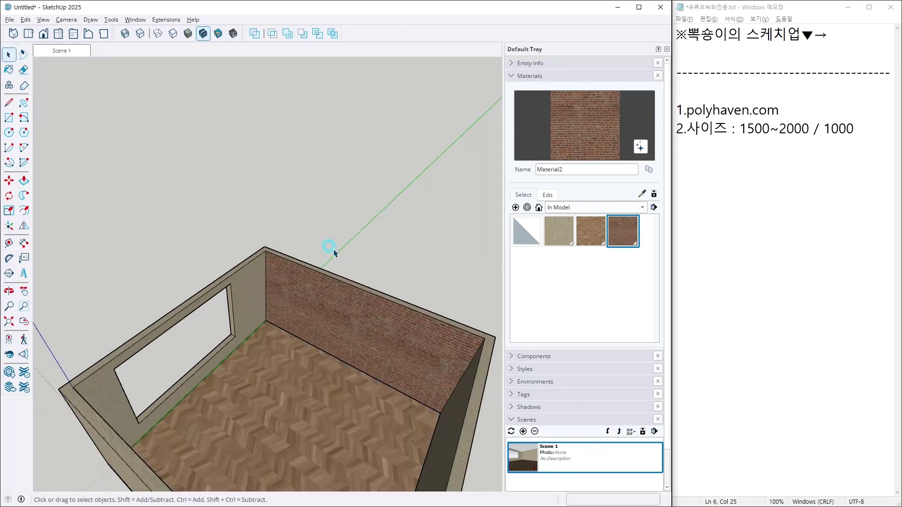
left_click(303, 316)
middle_click_drag(303, 316, 323, 285)
right_click(324, 290)
left_click(350, 188)
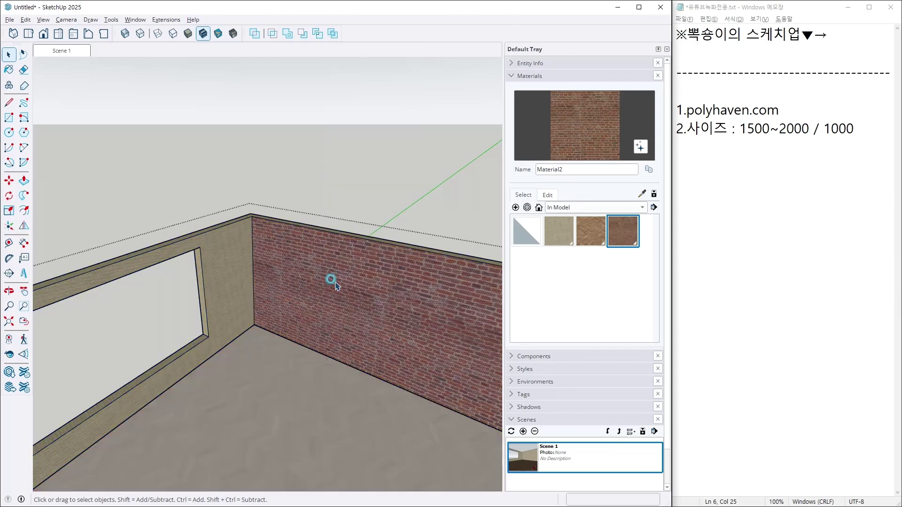
right_click(335, 282)
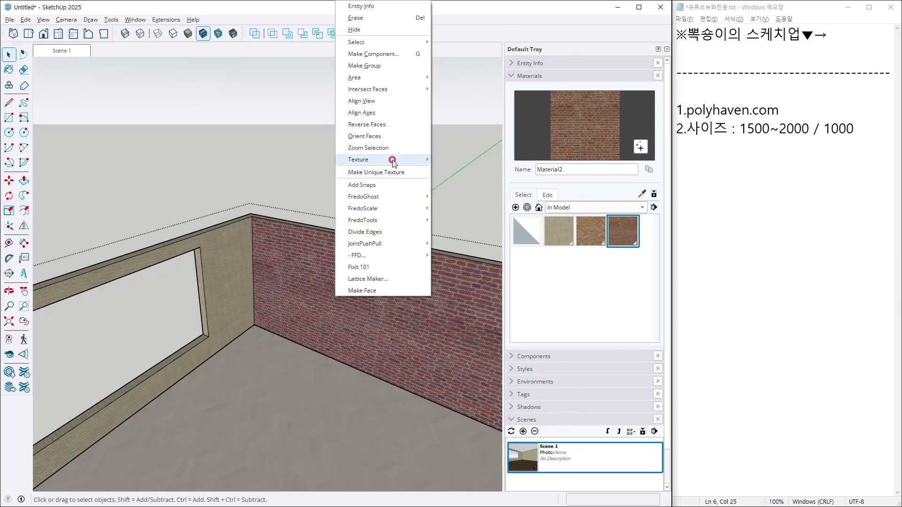
mouse_move(393, 162)
left_click(463, 162)
scroll(298, 347, "up", 3)
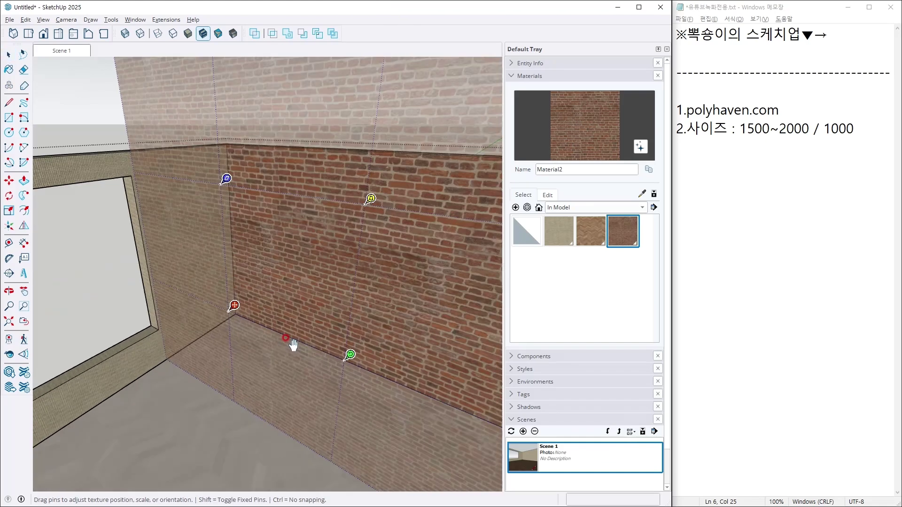
scroll(283, 334, "up", 2)
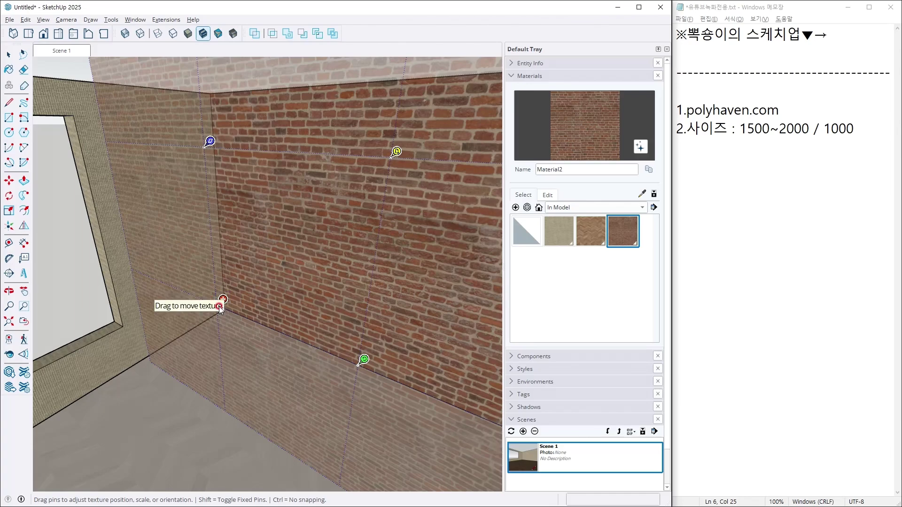
scroll(224, 304, "up", 2)
mouse_move(238, 301)
left_mouse_down()
mouse_move(312, 149)
mouse_move(245, 240)
mouse_move(230, 303)
left_mouse_up()
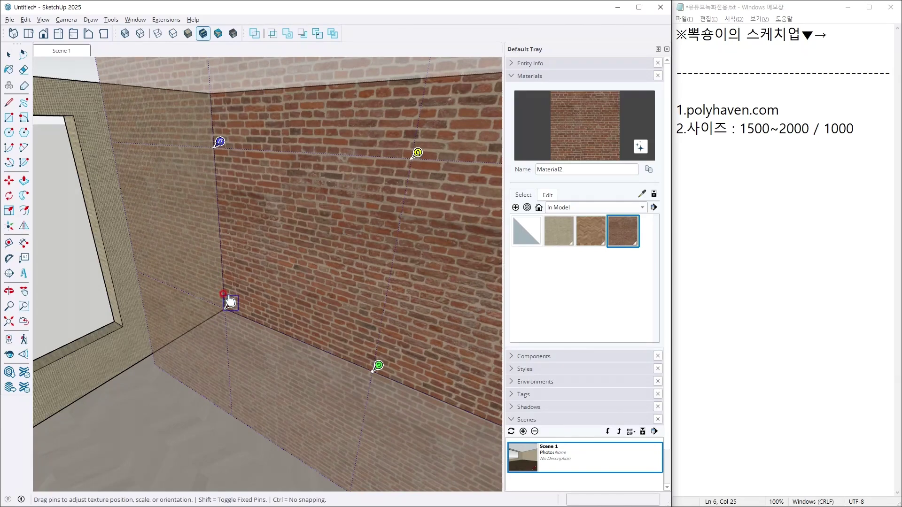
- Examine the Flip and Rotate options available while positioning the brick texture
right_click(230, 303)
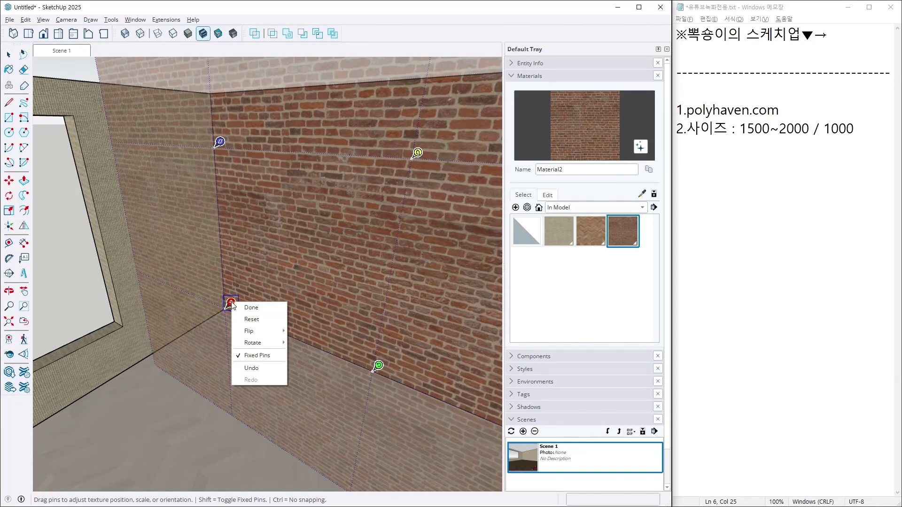
left_click(250, 331)
left_click(254, 343)
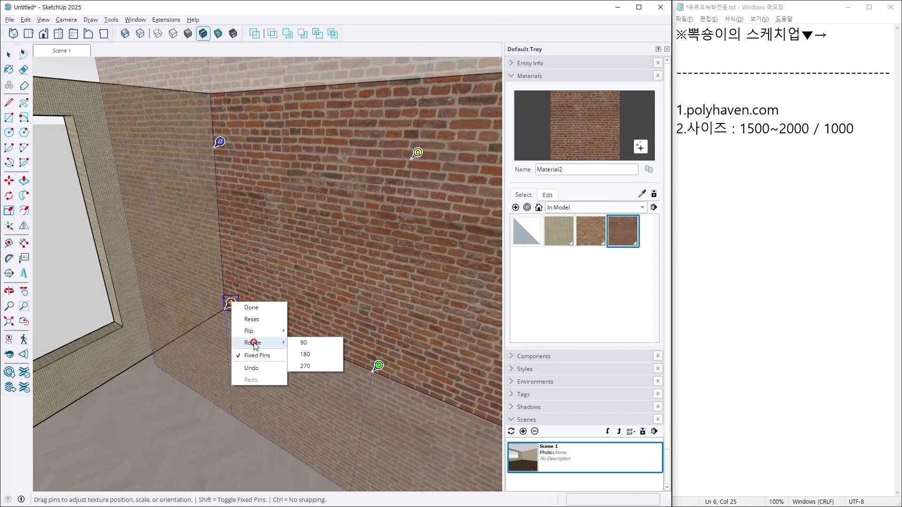
left_click(295, 429)
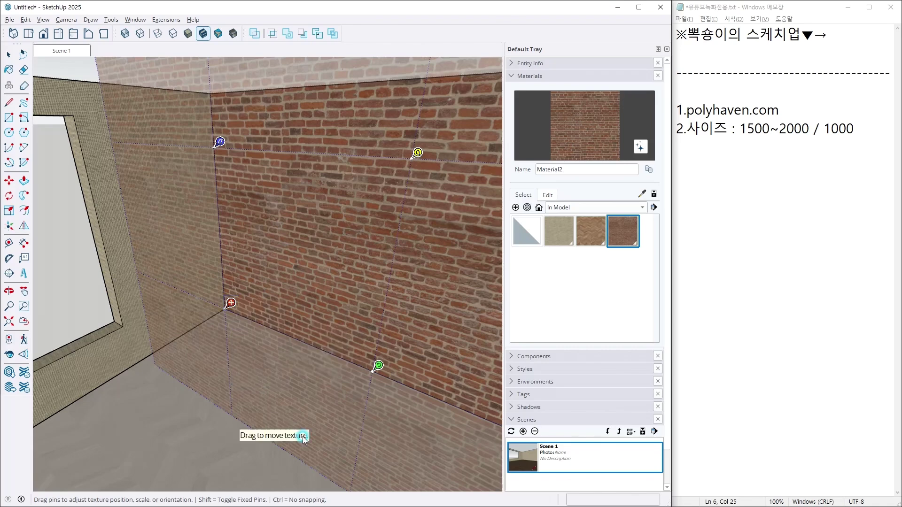
- Finish positioning the brick texture, exit the room group and view the room from Scene 1
left_click(75, 72)
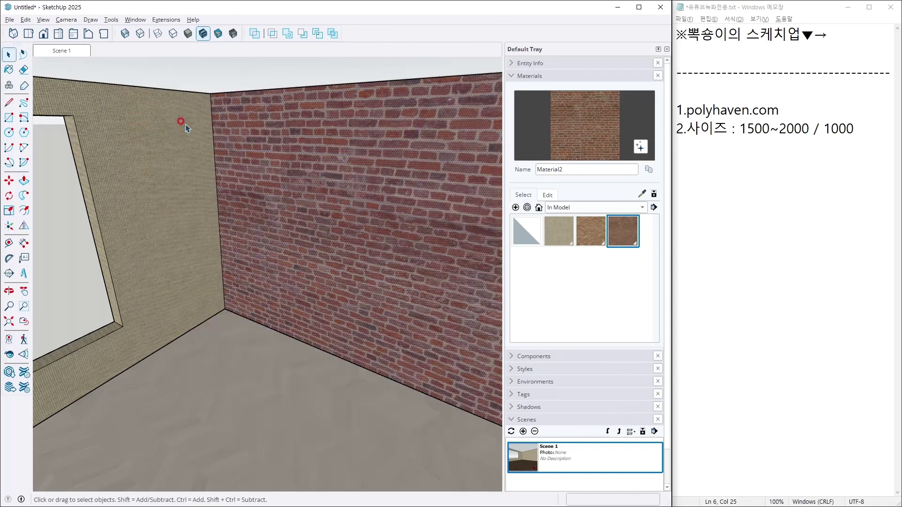
middle_click_drag(367, 124, 509, 195)
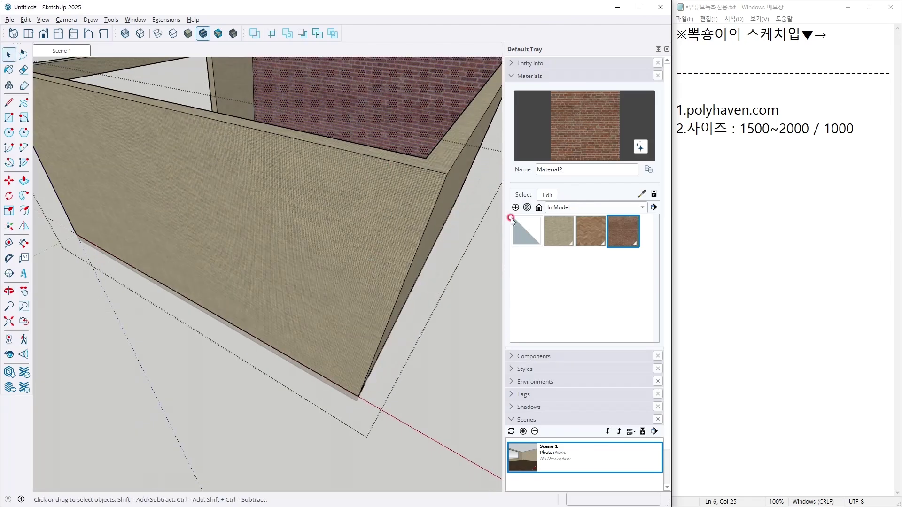
middle_click_drag(475, 306, 202, 222)
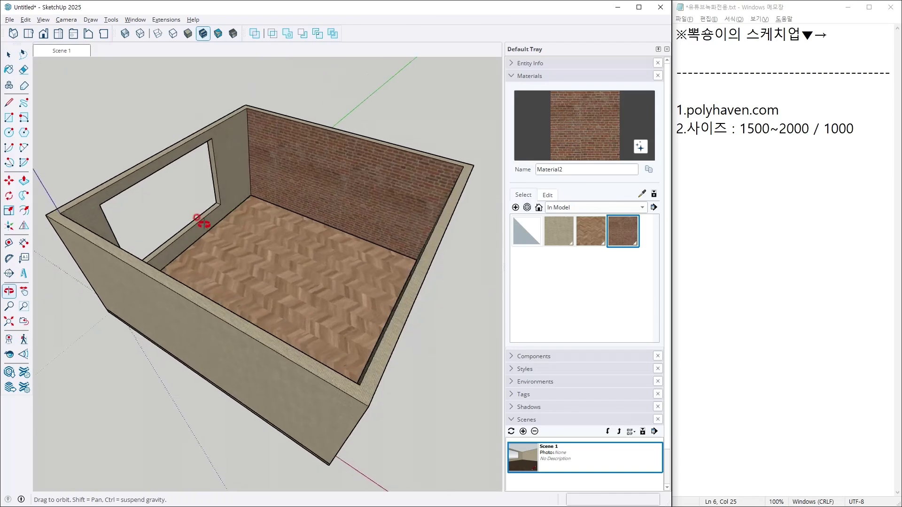
left_click(66, 51)
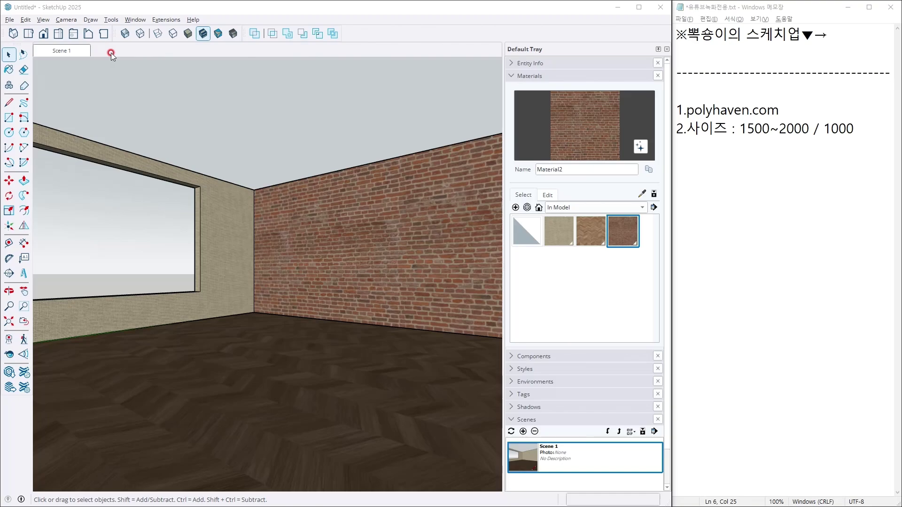
- Switch to the Architextures page in the browser and browse its Seamless Textures gallery
key("alt+Tab")
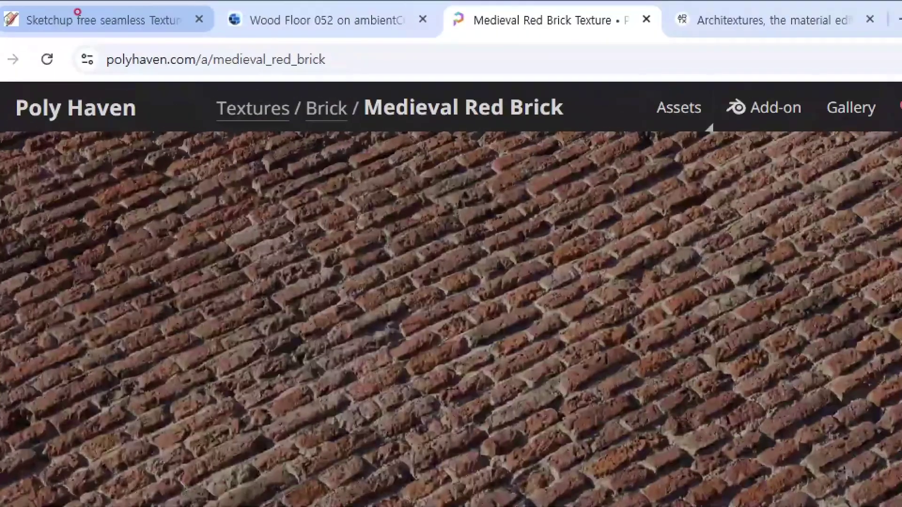
left_click_drag(67, 10, 146, 42)
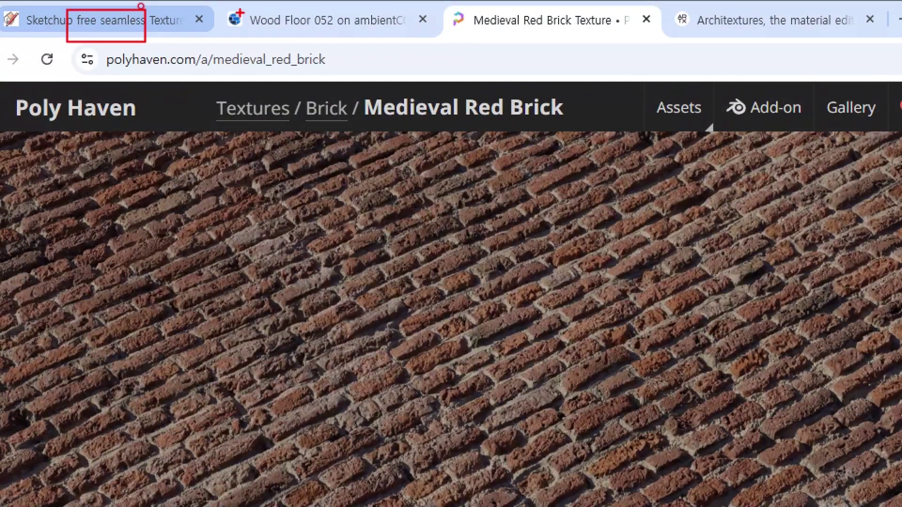
left_click_drag(223, 1, 373, 45)
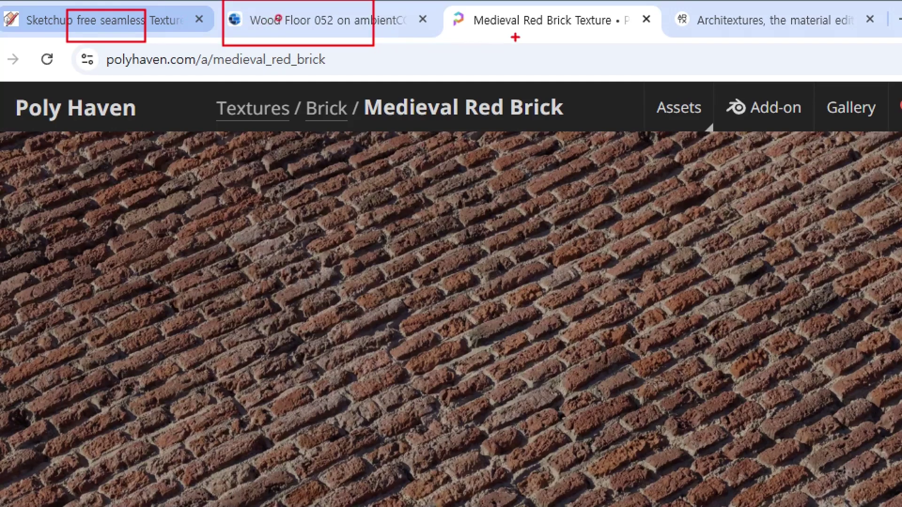
left_click_drag(450, 1, 632, 46)
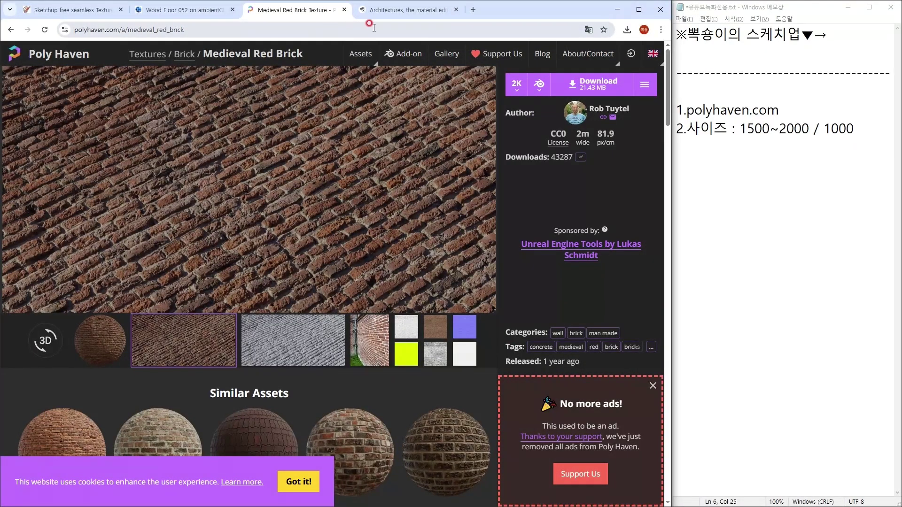
left_click(385, 10)
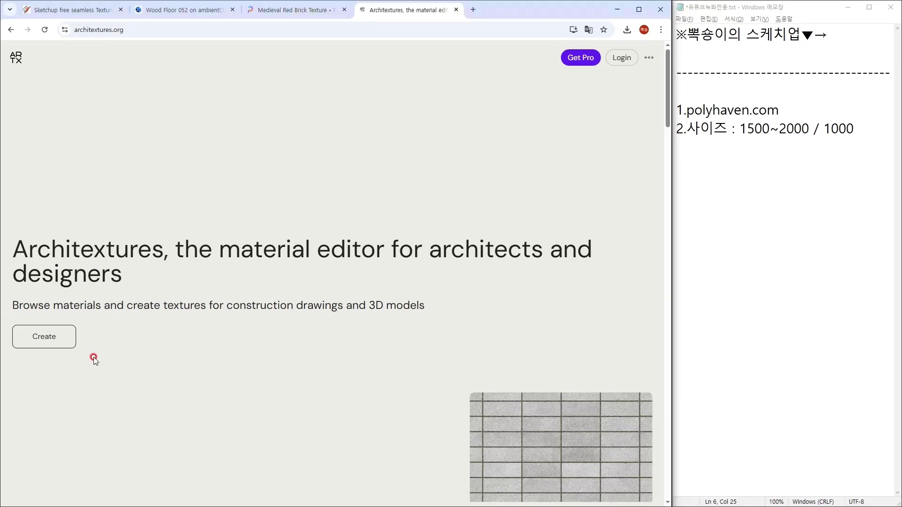
scroll(188, 342, "down", 10)
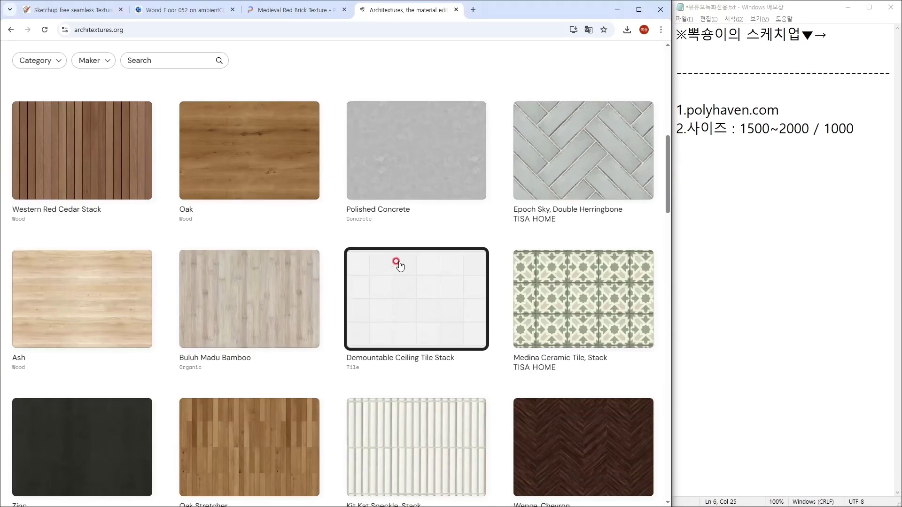
scroll(388, 171, "up", 2)
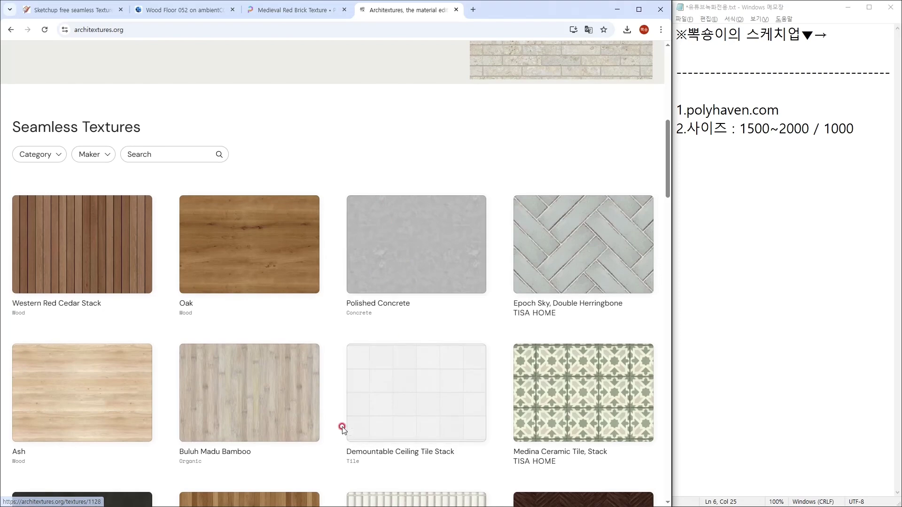
- Start a new custom texture in the Architextures editor with the Stretcher pattern and Blonde Sandstone material
scroll(100, 193, "up", 4)
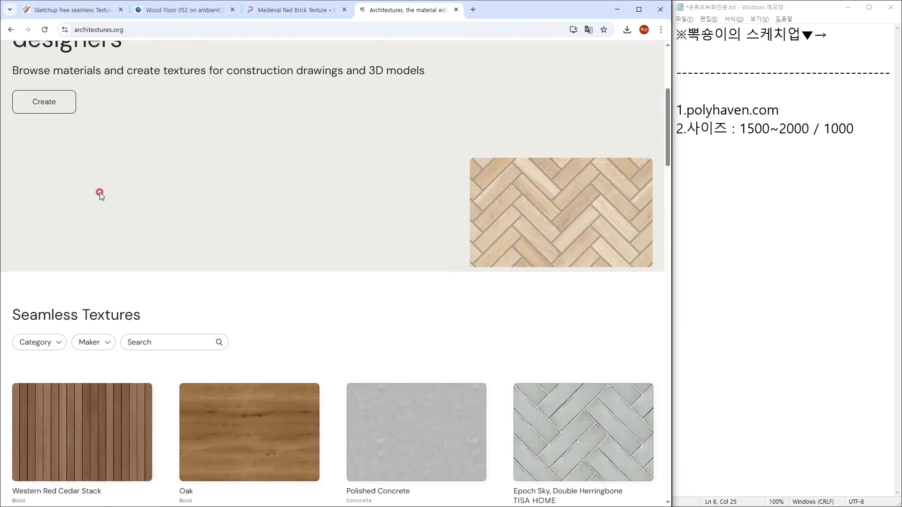
left_click(51, 103)
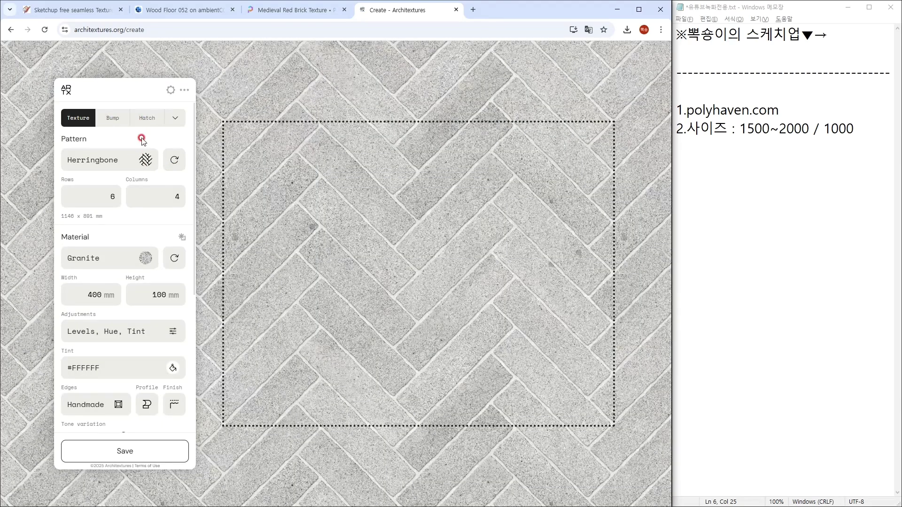
left_click(115, 162)
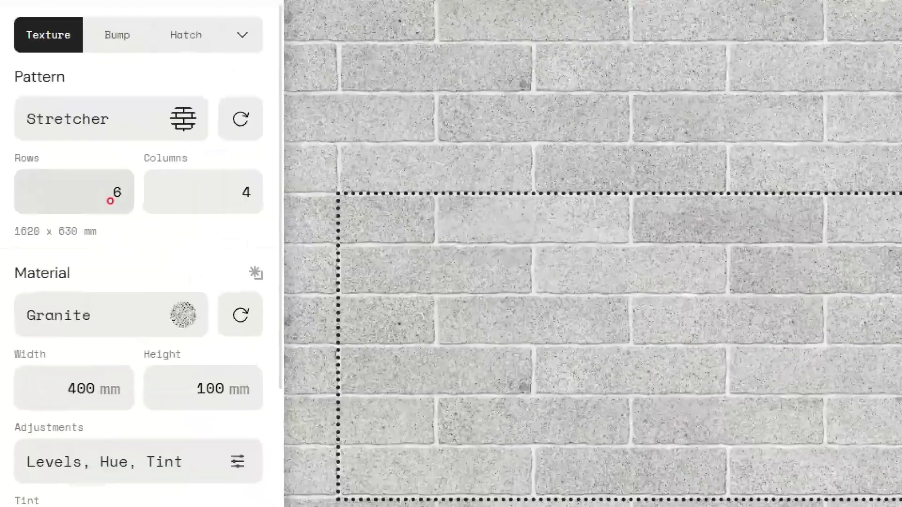
left_click(93, 195)
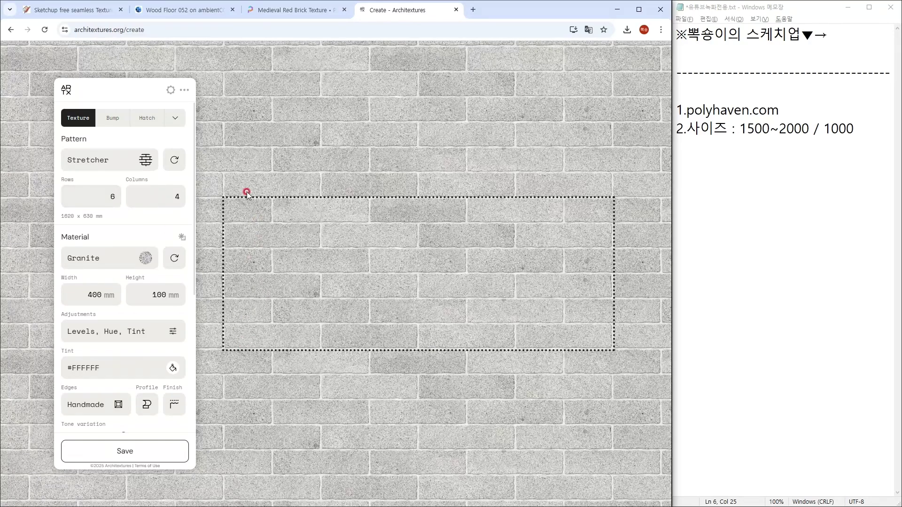
left_click(146, 260)
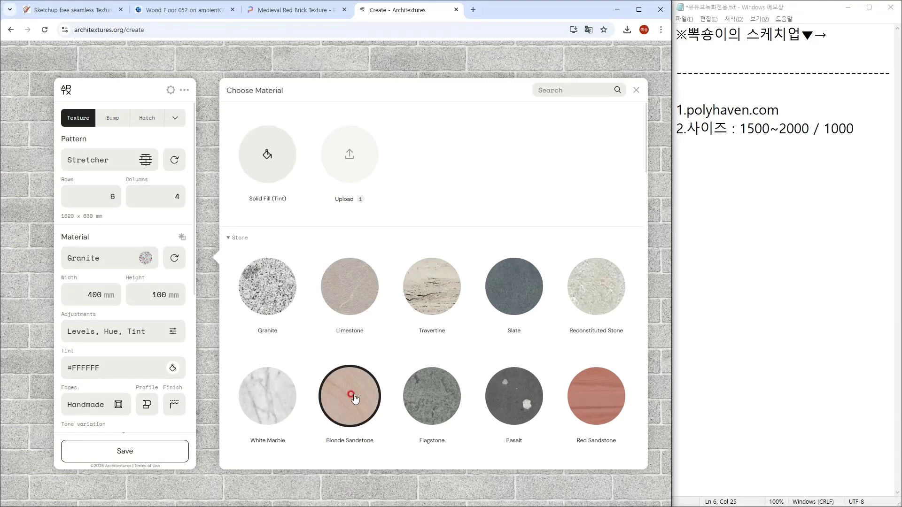
left_click(353, 397)
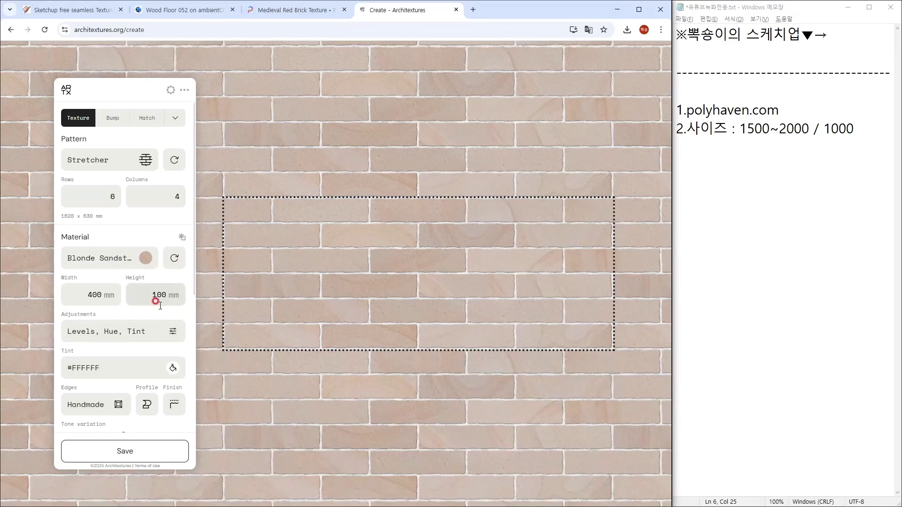
- Set the edge style of the sandstone texture to Rough brick
scroll(157, 329, "down", 5)
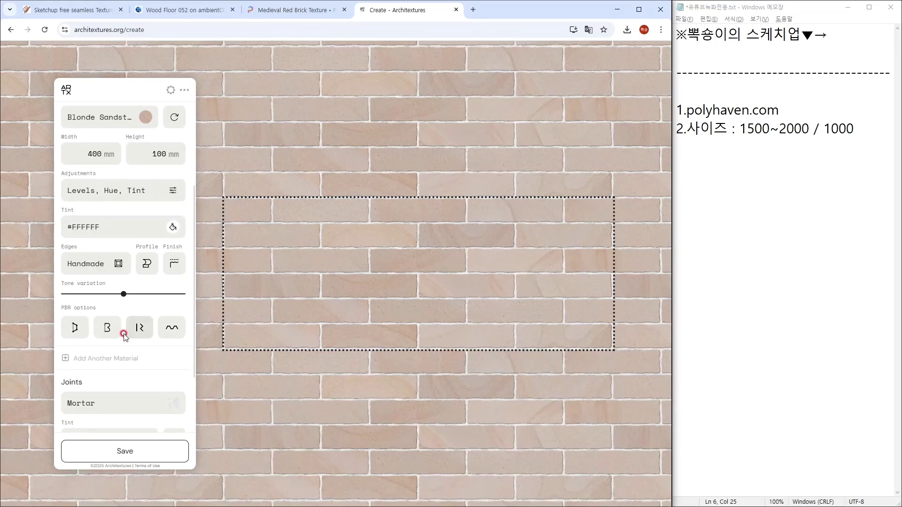
scroll(147, 347, "up", 5)
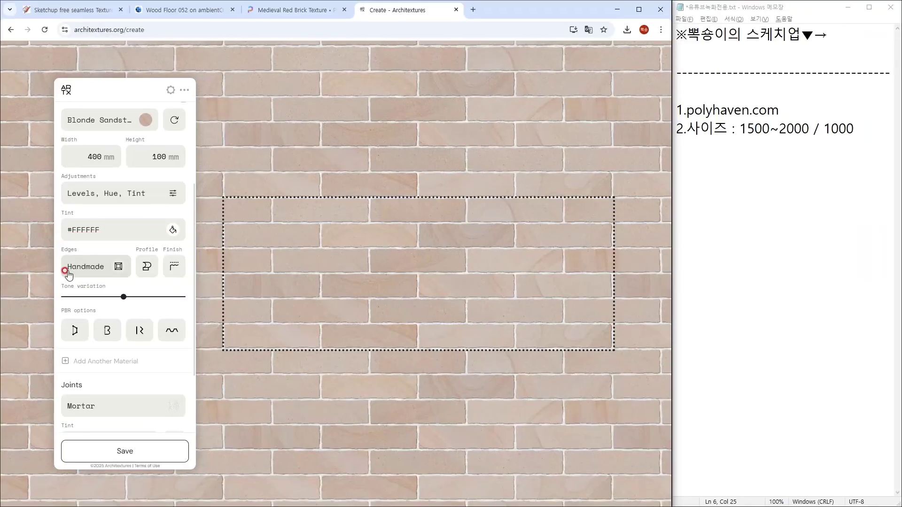
left_click(109, 267)
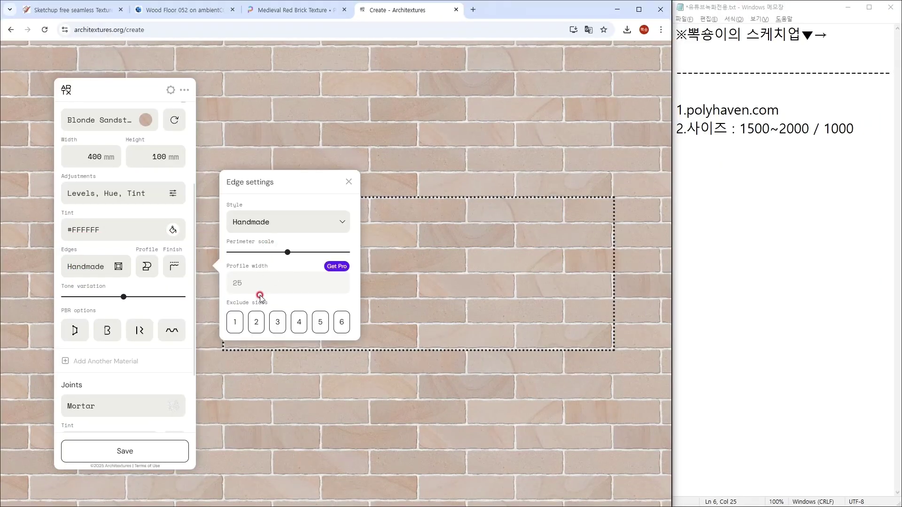
left_click(285, 249)
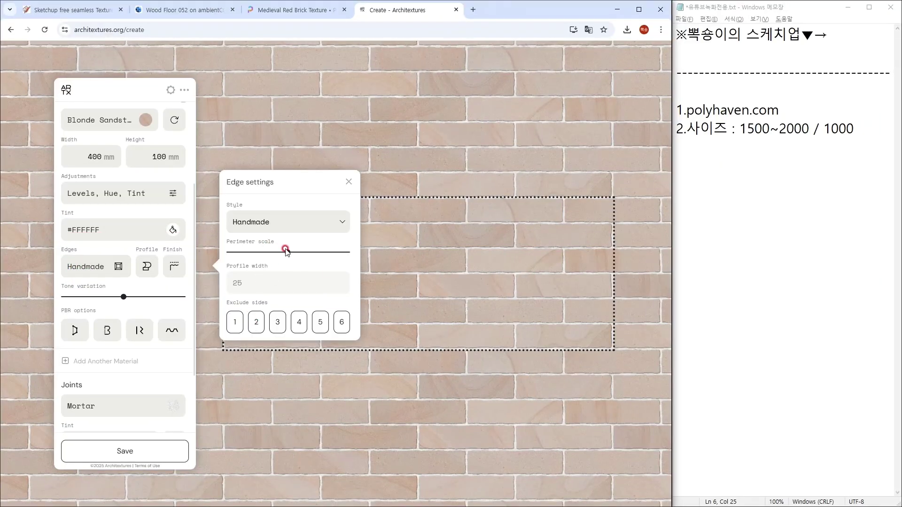
left_click(295, 219)
left_click(284, 269)
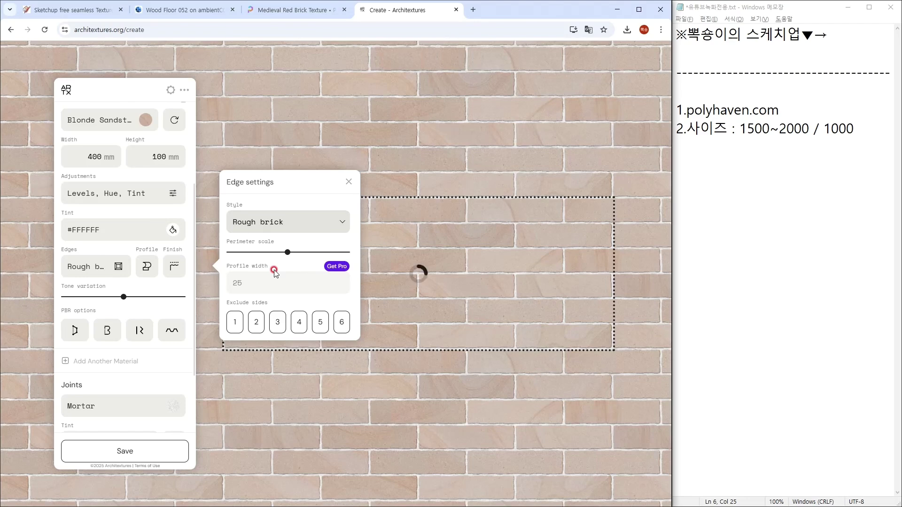
left_click(348, 183)
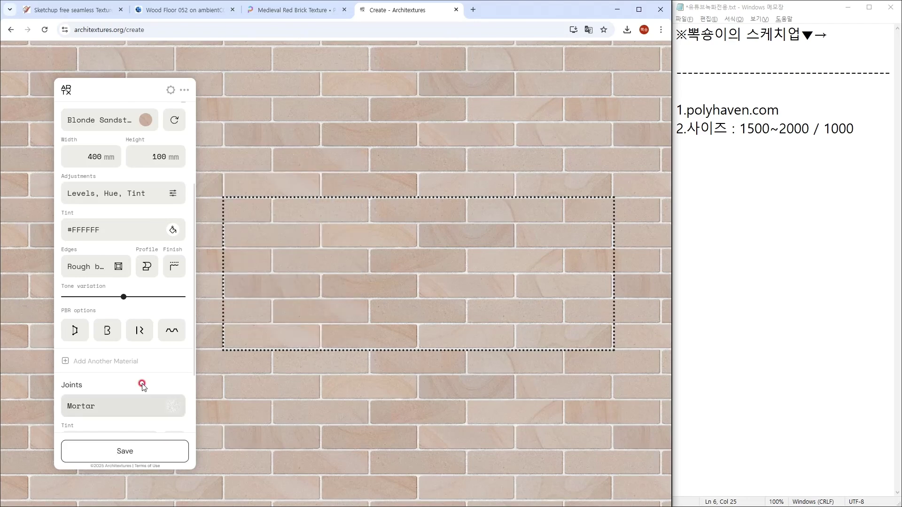
- Download the finished sandstone design as a Texture image under the personal or educational use license
scroll(91, 345, "down", 1)
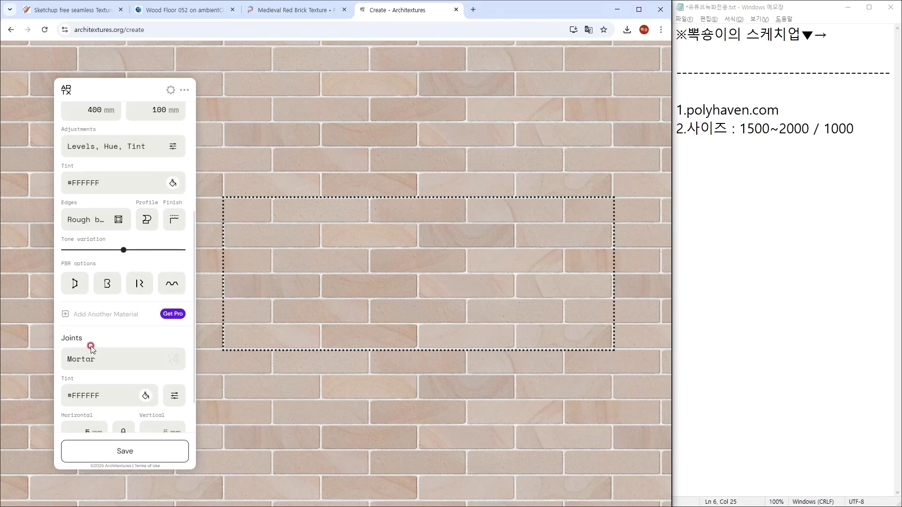
scroll(111, 282, "down", 1)
left_click(131, 446)
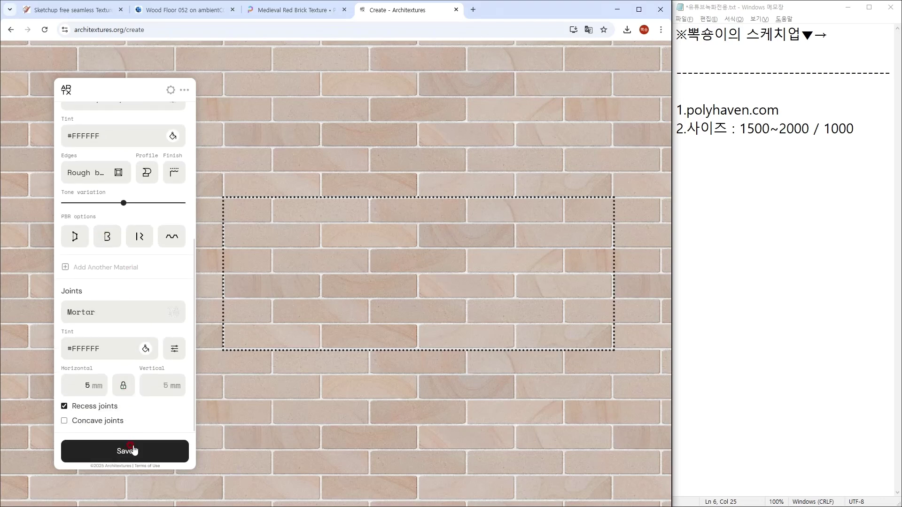
left_click(284, 398)
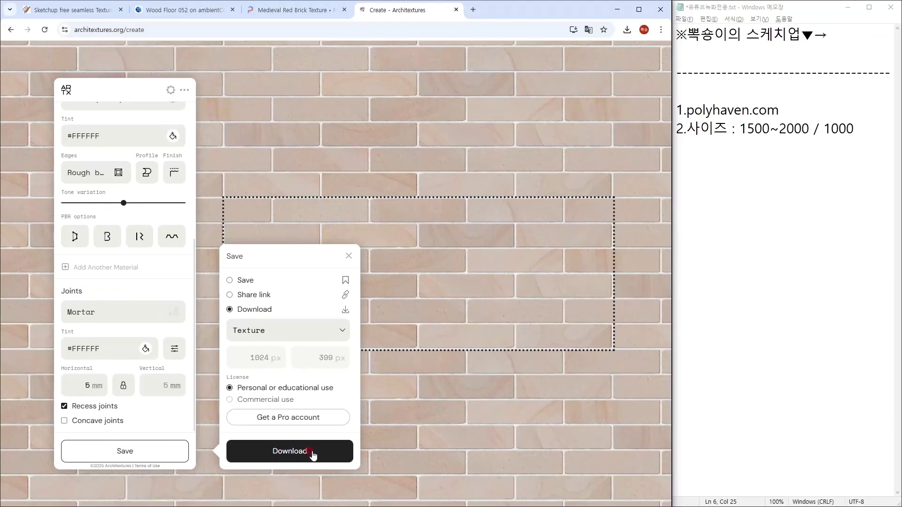
left_click(311, 453)
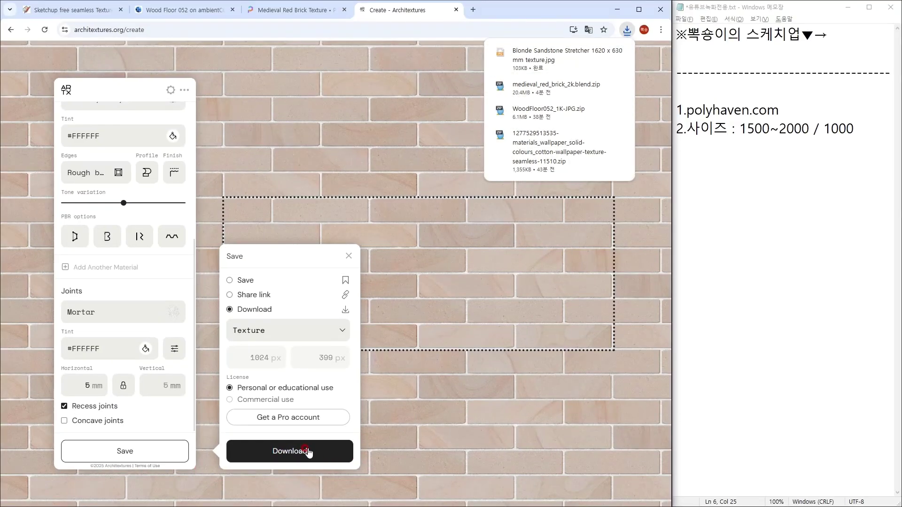
- Move the downloaded Blonde Sandstone Stretcher 1620 x 630 mm texture.jpg into the PPOKSONG folder
left_click(602, 53)
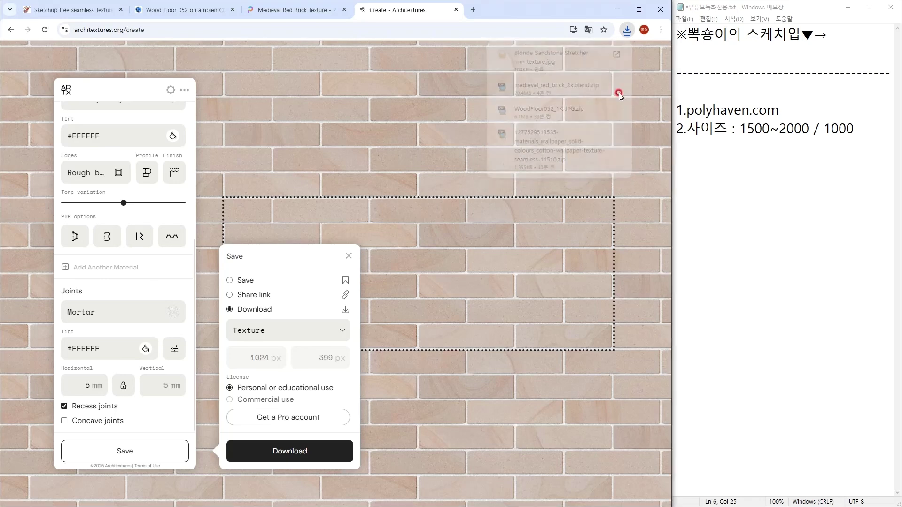
key("ctrl+x")
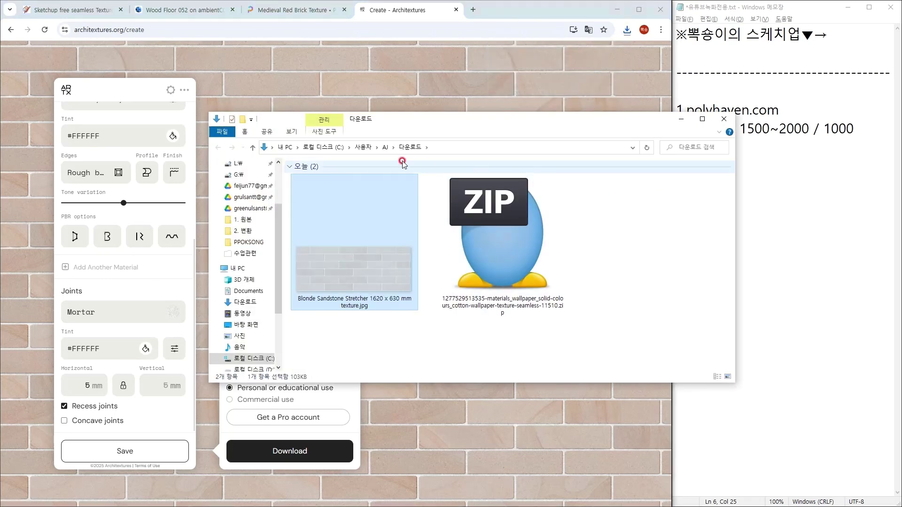
left_click(259, 247)
key("ctrl+v")
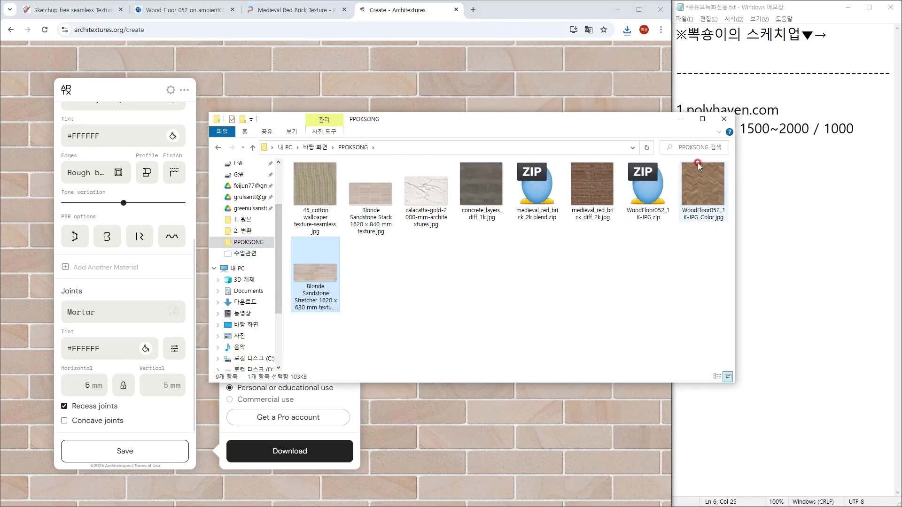
left_click(724, 119)
- Switch to SketchUp and create a material from the Blonde Sandstone Stretcher image with a texture width of 1000 mm
left_click(617, 9)
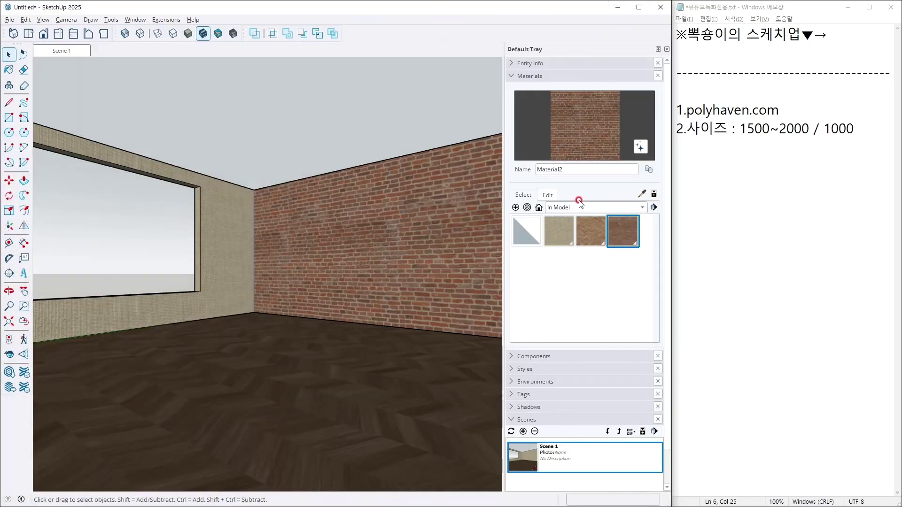
left_click(516, 207)
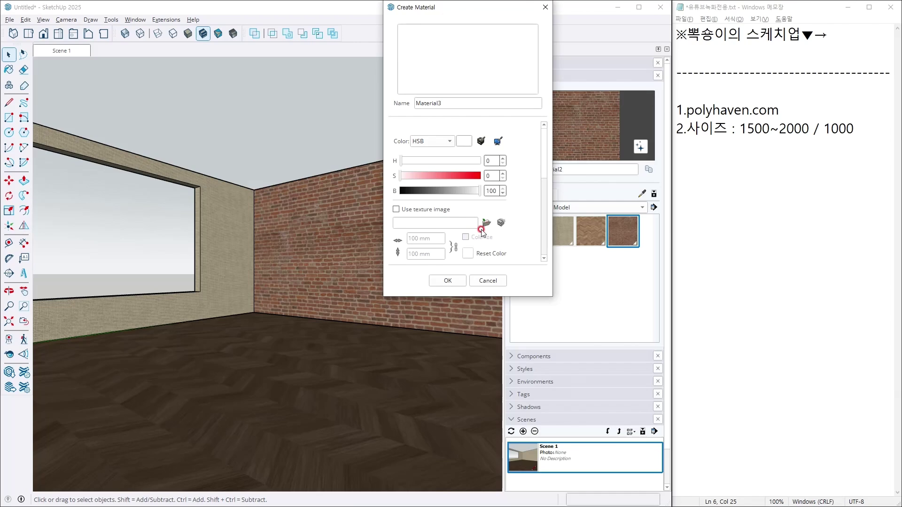
left_click(487, 223)
double_click(216, 106)
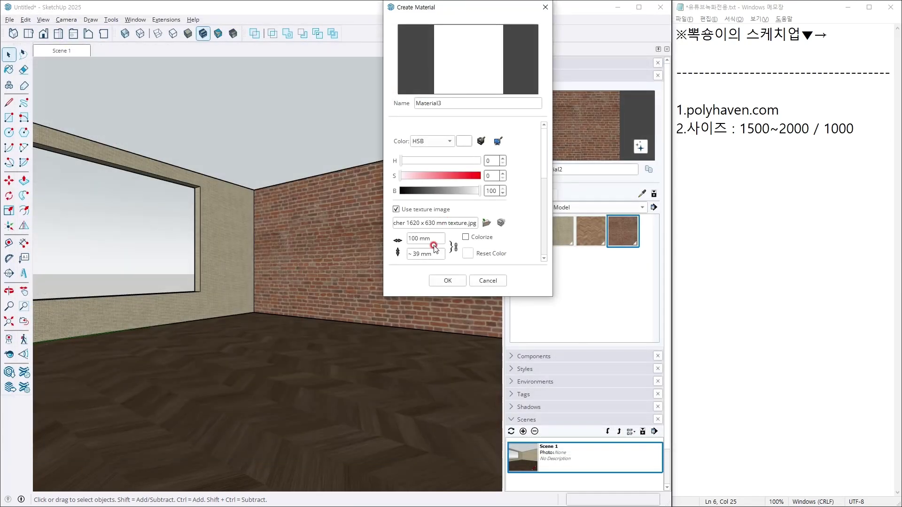
double_click(439, 234)
type("1000")
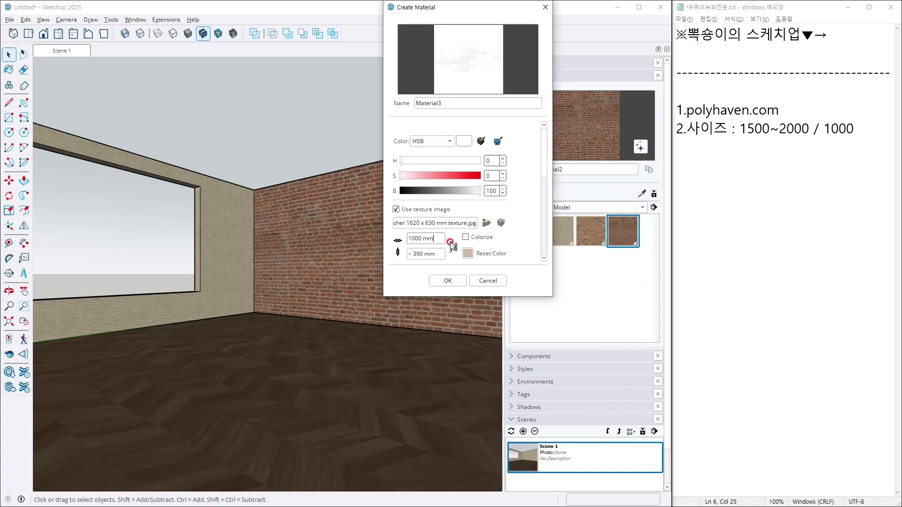
left_click(451, 243)
left_click(413, 249)
left_click(447, 281)
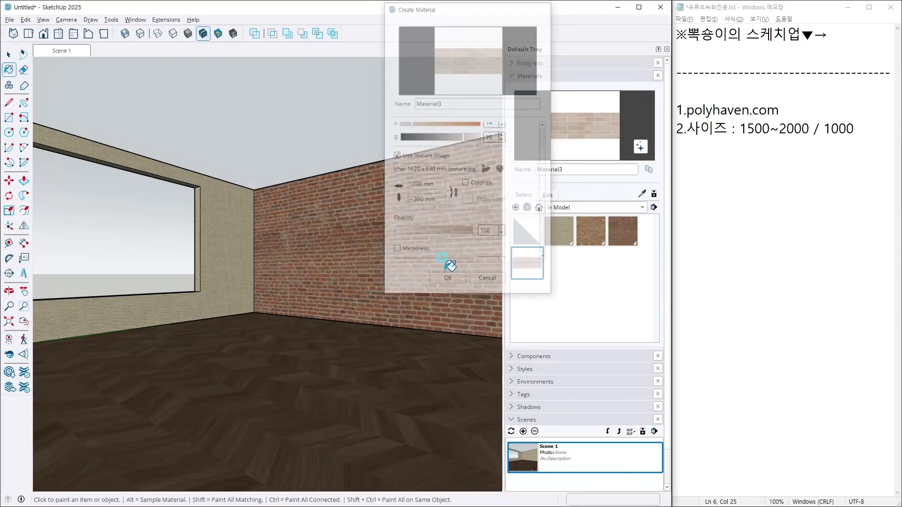
key("space")
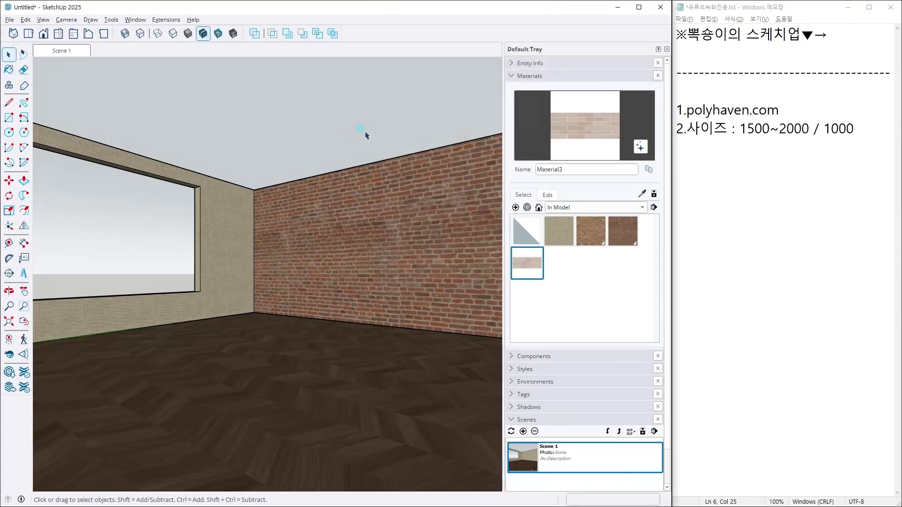
- Paint the red brick wall with the new sandstone material, inspect it and return to the Scene 1 view
left_click(541, 274)
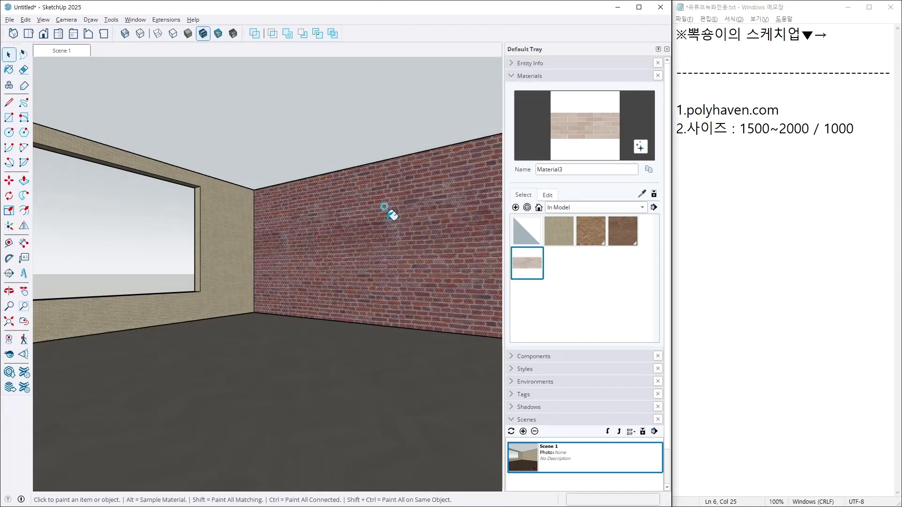
left_click(391, 211)
key("space")
scroll(366, 228, "up", 5)
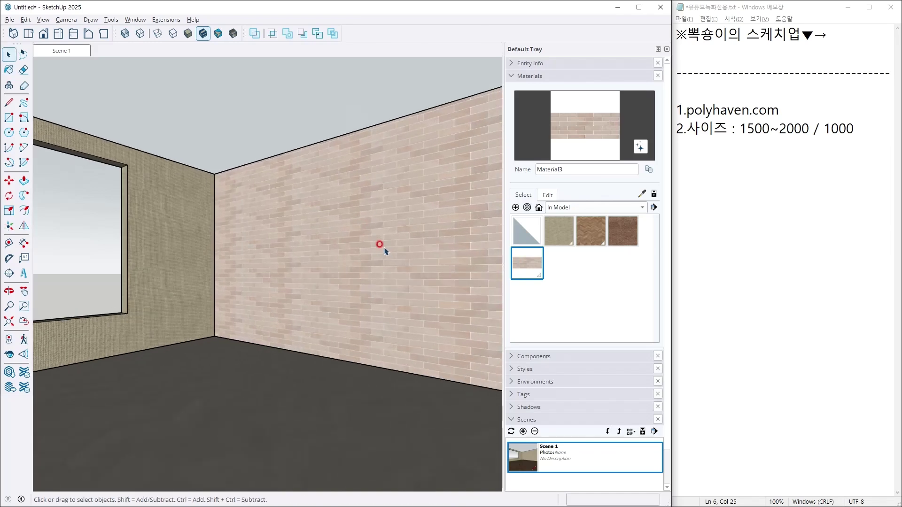
middle_click_drag(390, 256, 419, 266)
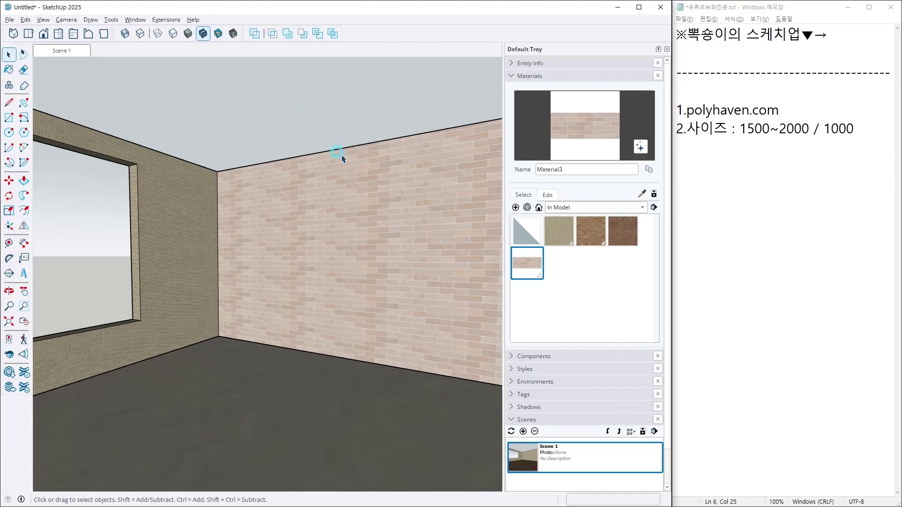
left_click(69, 51)
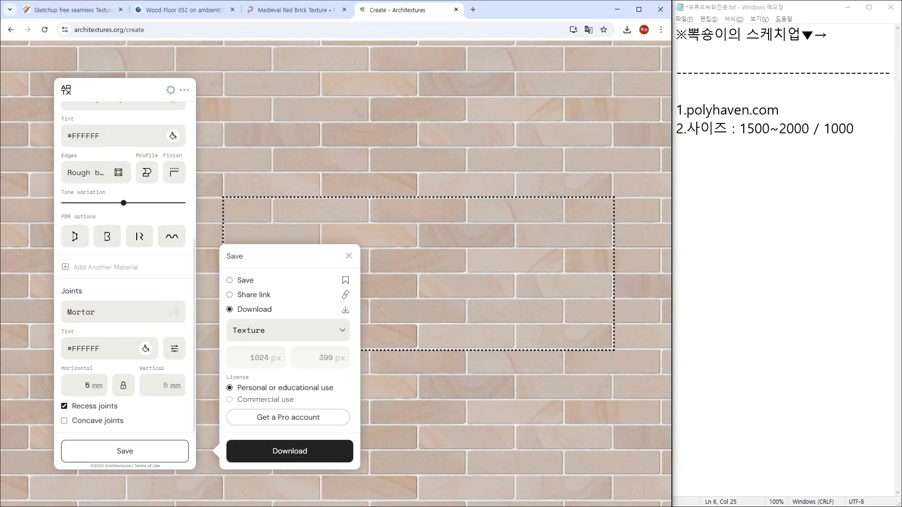
- Switch to the browser and review the Architextures Seamless Textures gallery and the Poly Haven Medieval Red Brick page
key("ctrl+shift+Tab")
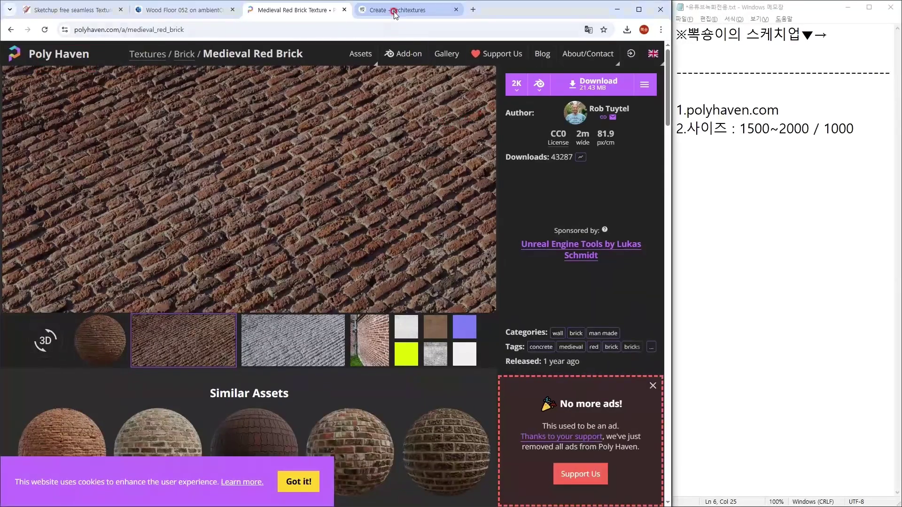
left_click(395, 14)
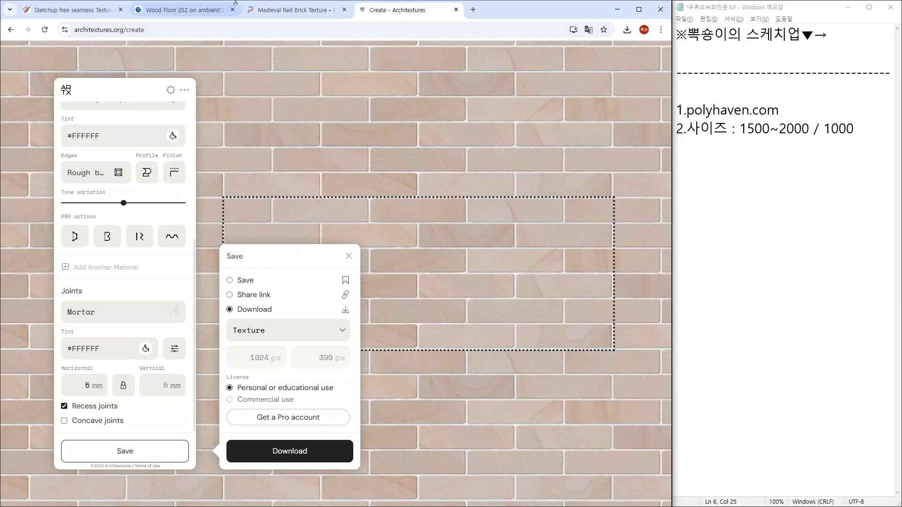
left_click(318, 119)
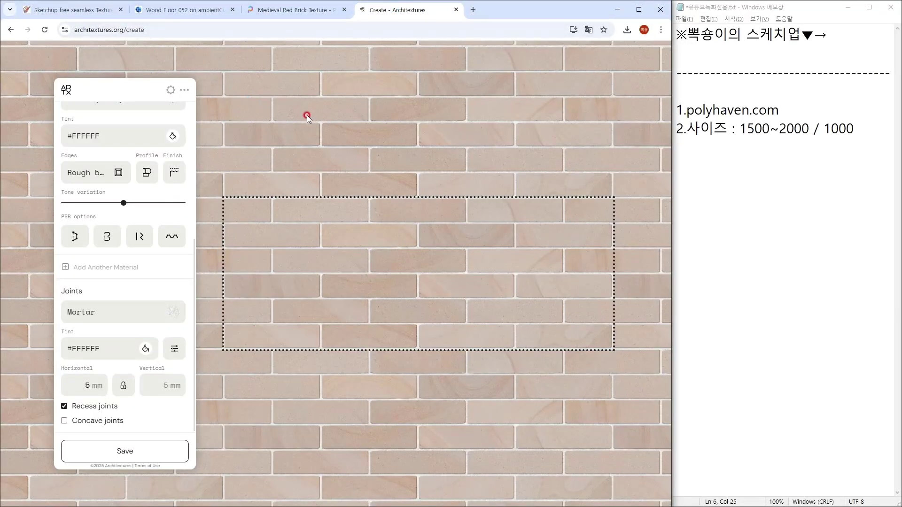
left_click(11, 30)
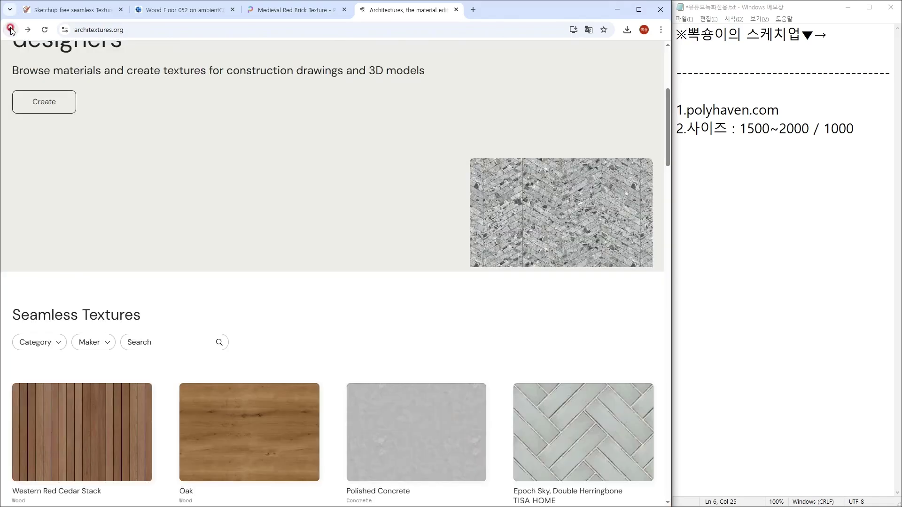
scroll(263, 267, "down", 4)
scroll(270, 488, "down", 3)
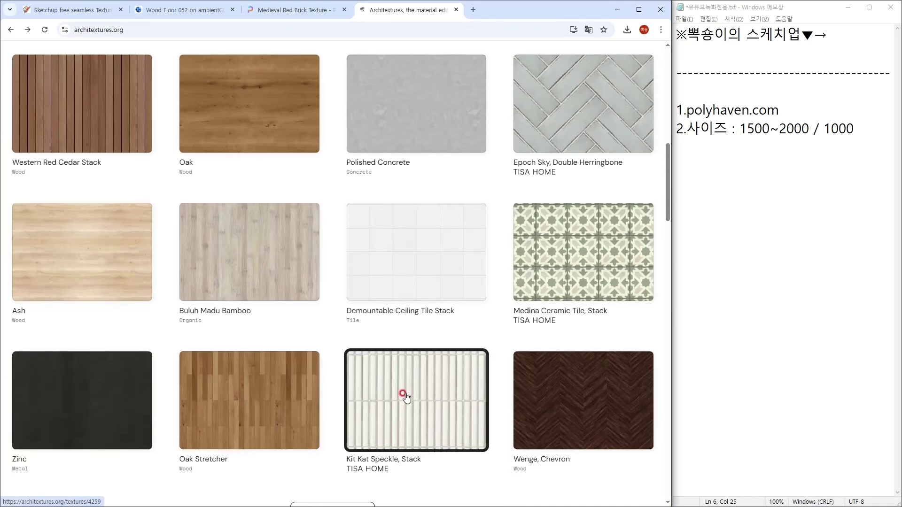
scroll(413, 224, "up", 12)
left_click(302, 10)
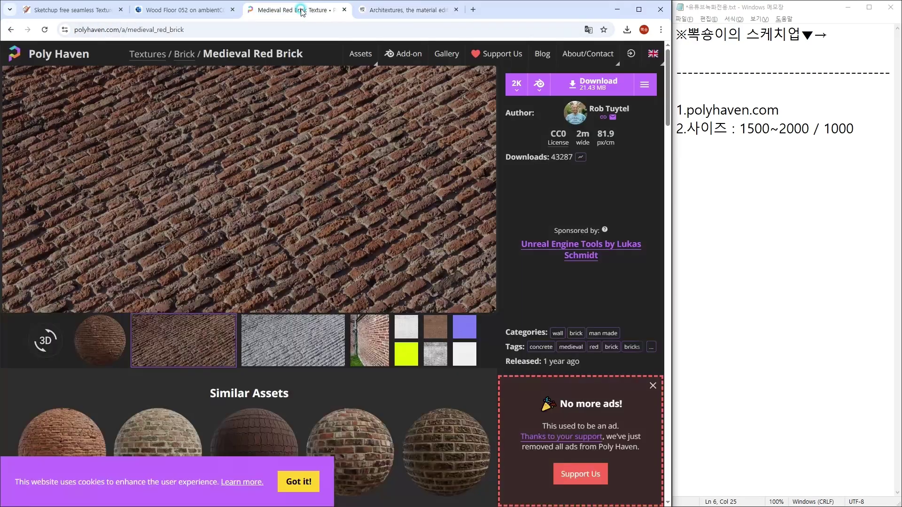
- Look over the Poly Haven home page and render gallery, and open the Textures category of its assets
left_click(51, 54)
scroll(448, 390, "down", 10)
scroll(440, 370, "up", 10)
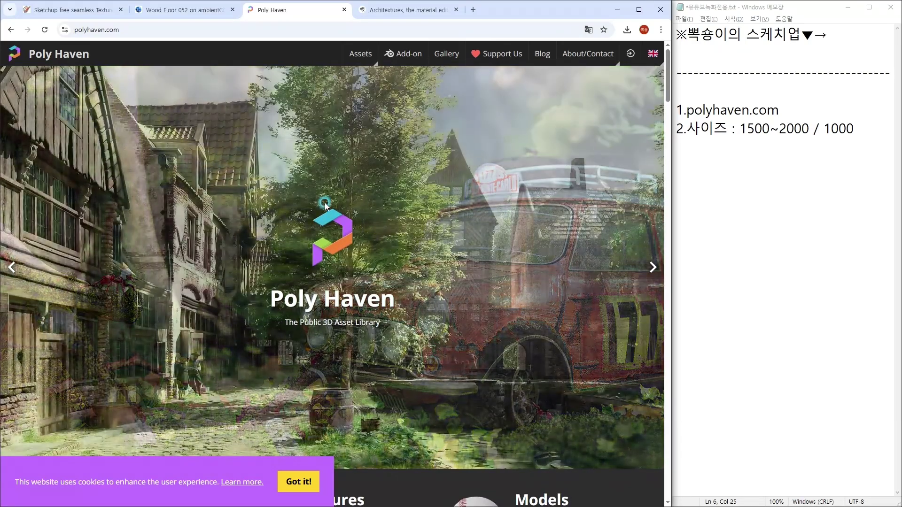
left_click(449, 56)
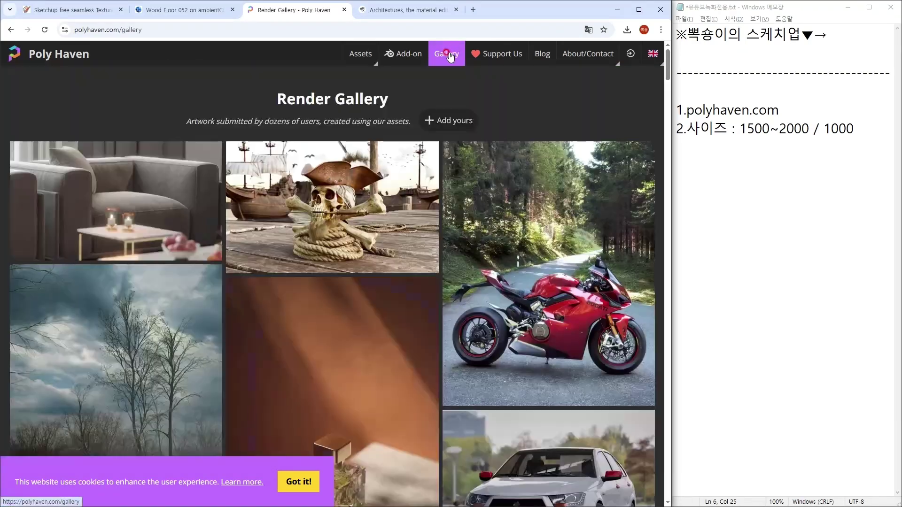
left_click(359, 55)
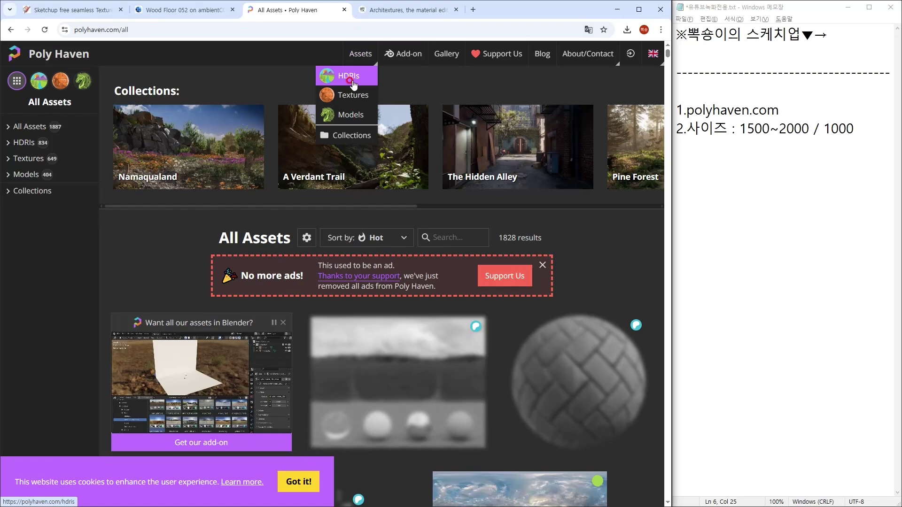
left_click(13, 161)
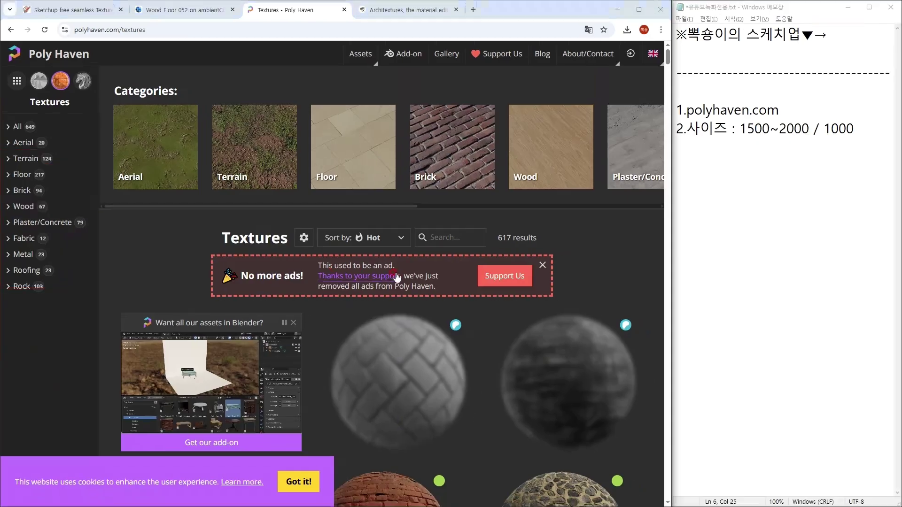
- Open the Rectangular Paving texture on Poly Haven and show its download resolution options
scroll(397, 278, "down", 10)
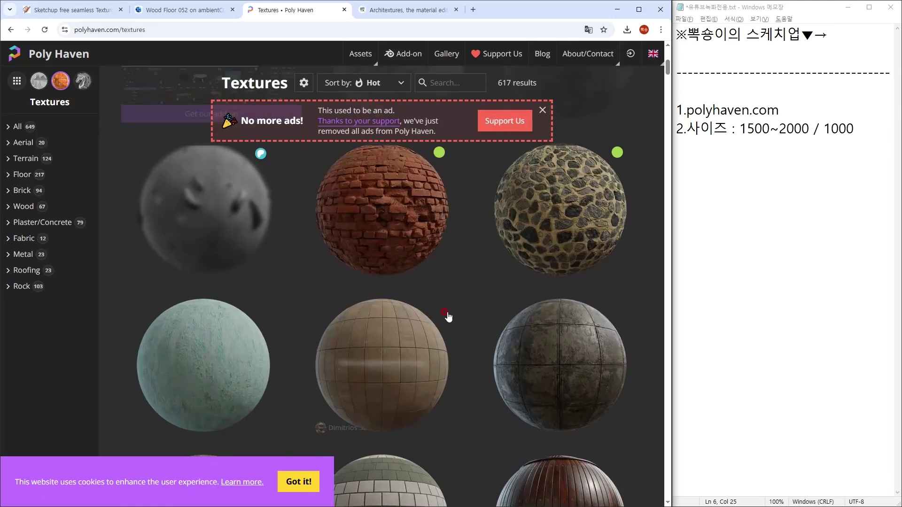
left_click(394, 247)
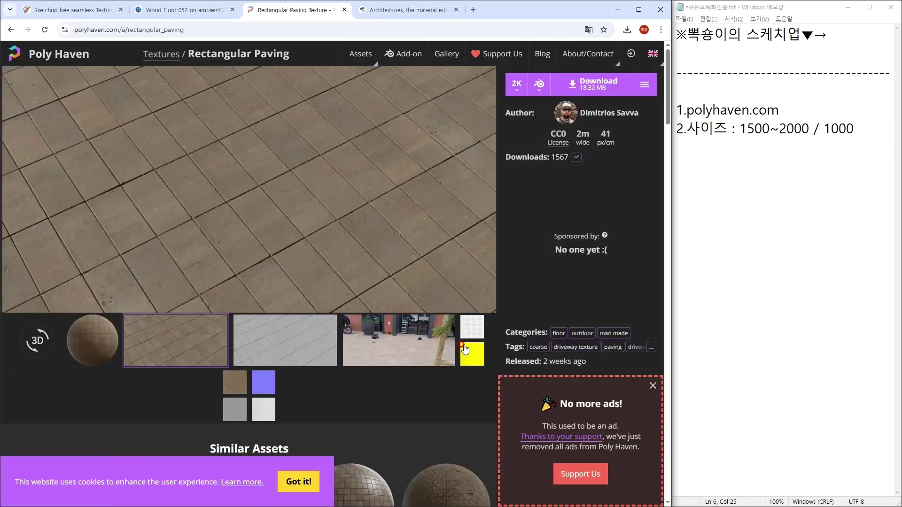
left_click(517, 87)
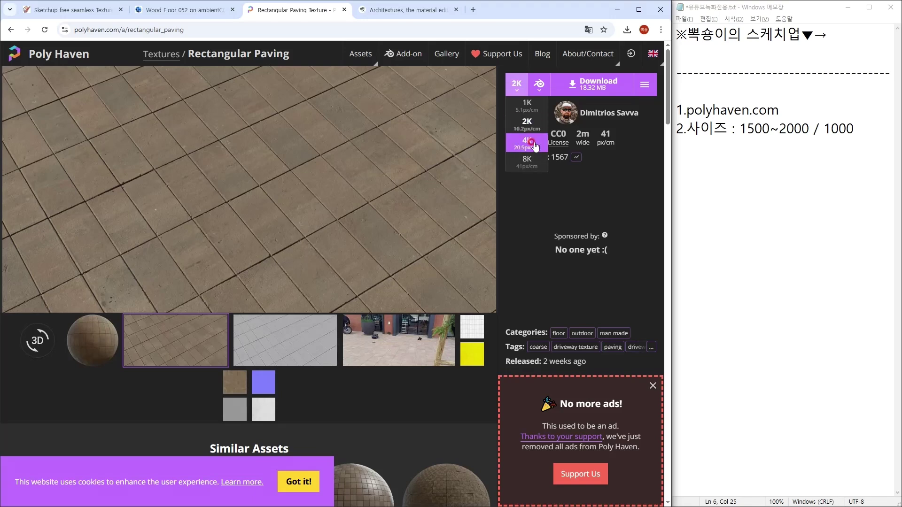
- Browse the seamless and recently added textures on the Architextures website
left_click(409, 18)
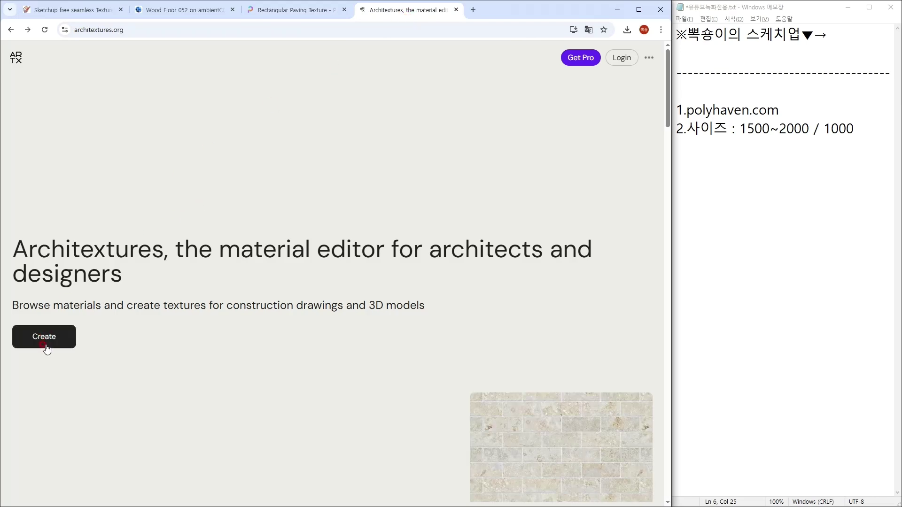
scroll(298, 298, "down", 15)
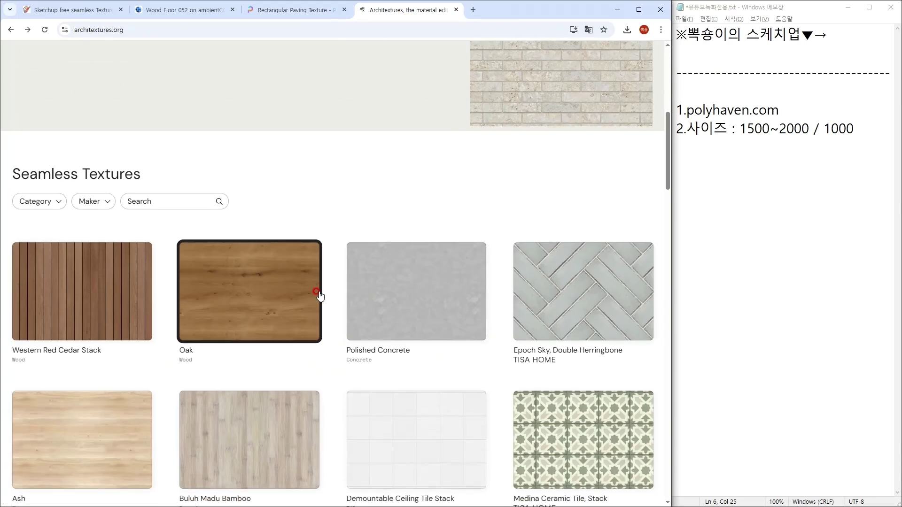
scroll(328, 295, "down", 6)
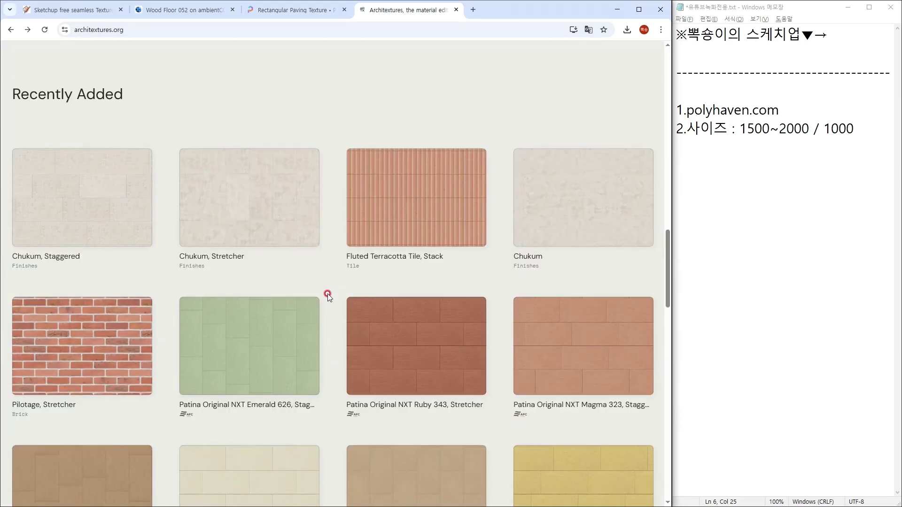
scroll(332, 292, "down", 5)
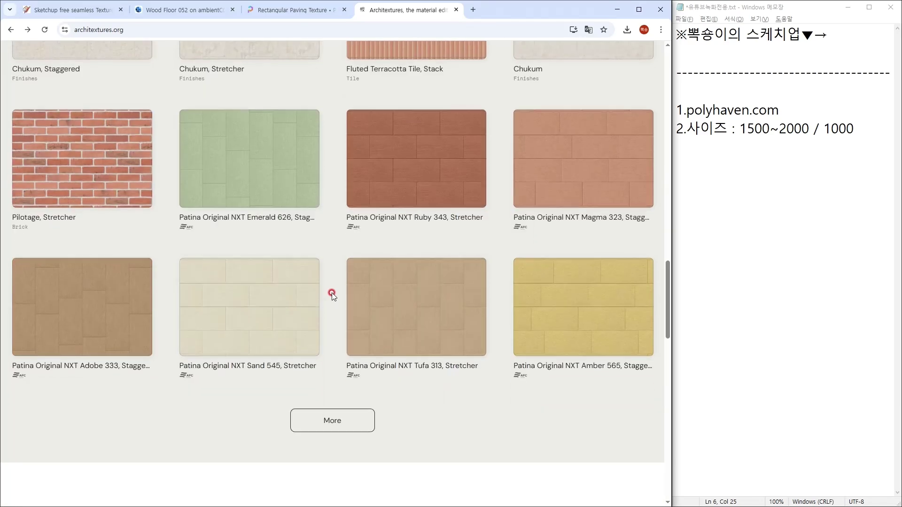
scroll(332, 292, "up", 4)
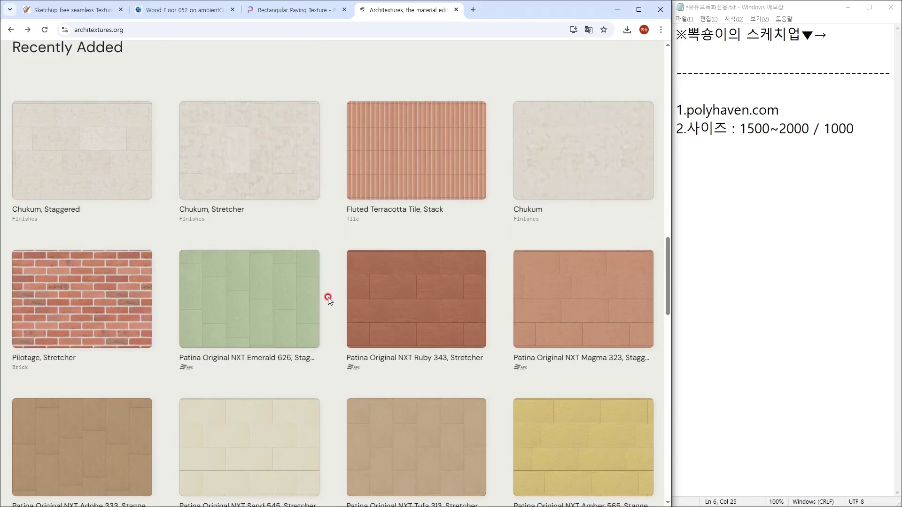
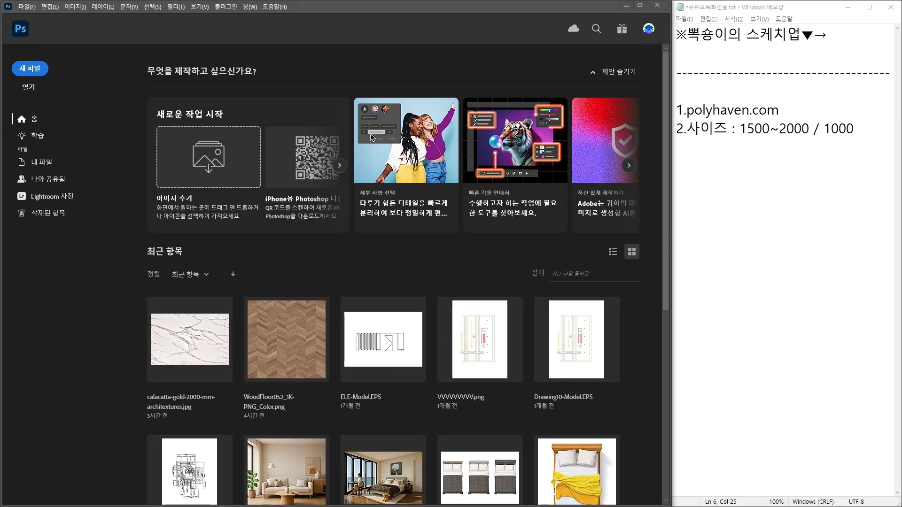
- Replace the website and size notes in Notepad with "전통 / 편법" after "1."
left_click_drag(687, 110, 863, 177)
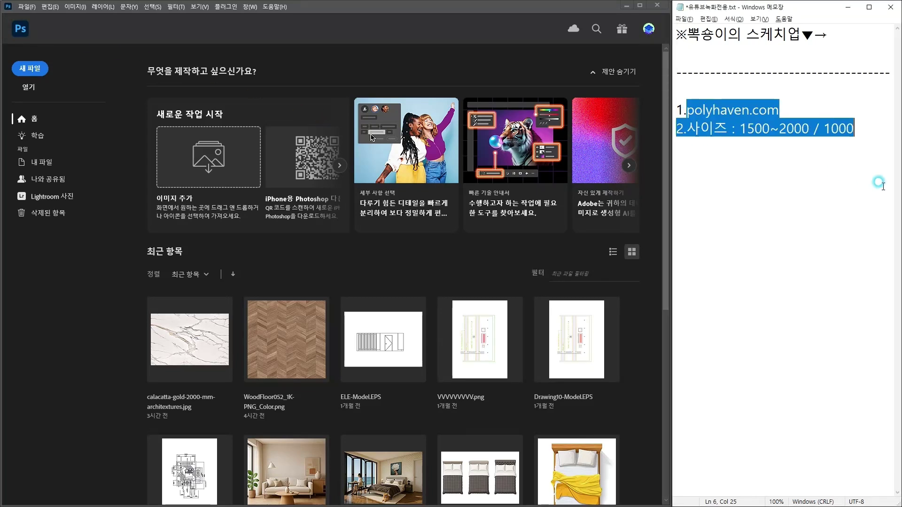
type("전ㅌ")
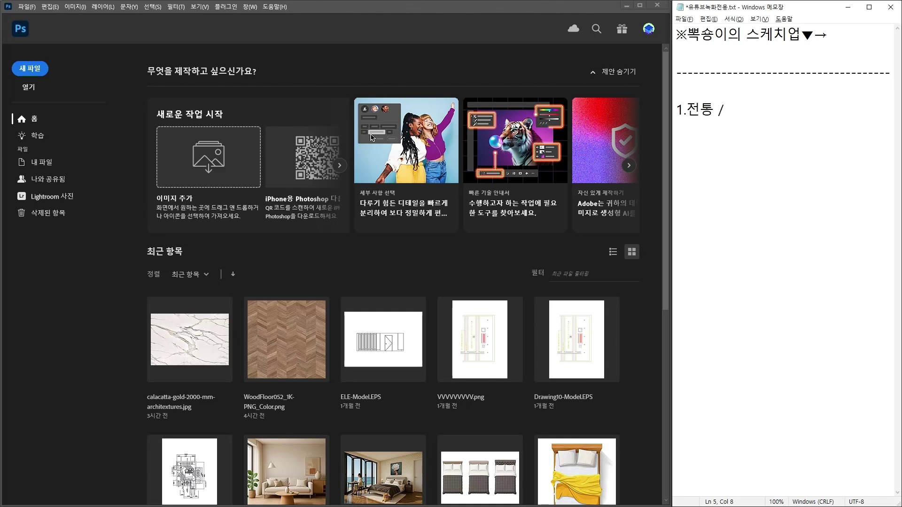
type(" / 편접")
key("BackSpace")
key("BackSpace")
type("버")
left_click(627, 6)
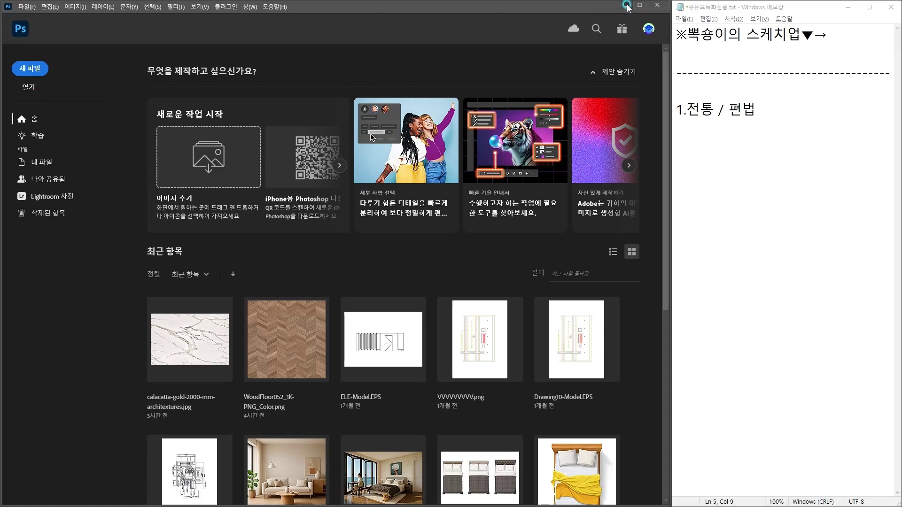
left_click(277, 13)
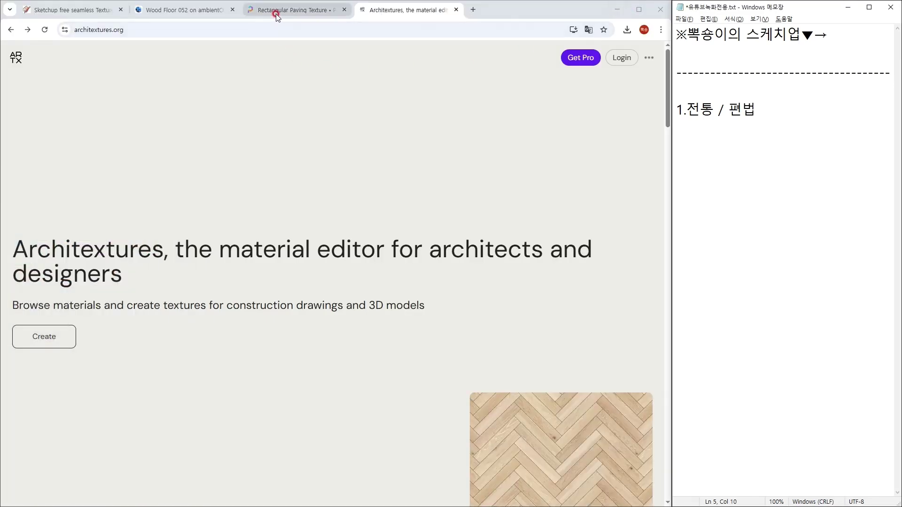
left_click(291, 51)
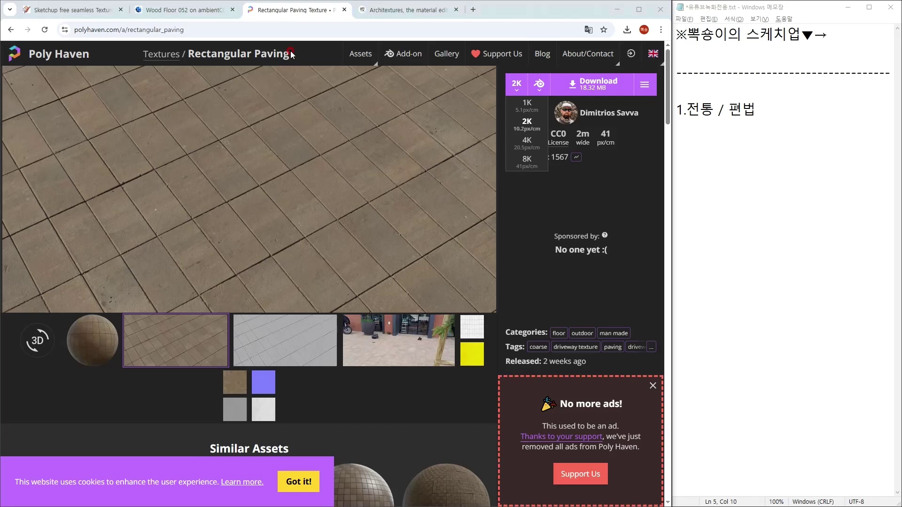
left_click(459, 159)
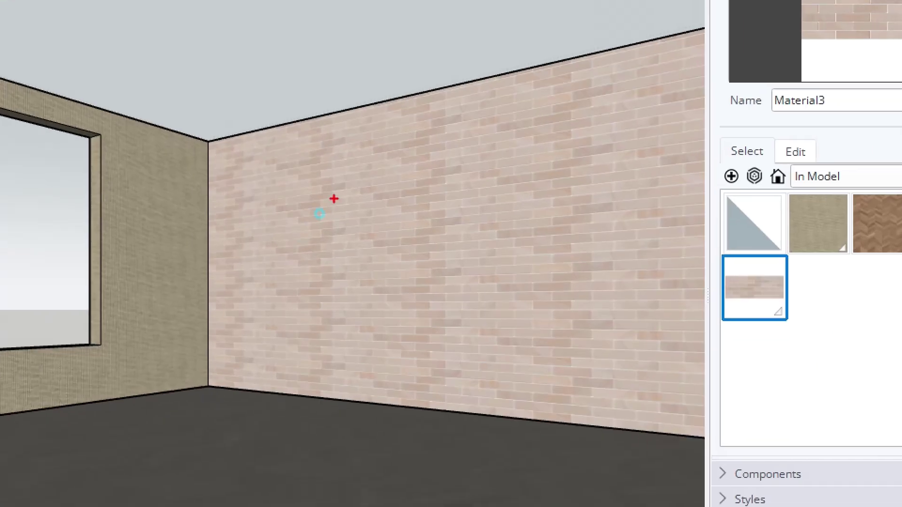
left_click_drag(326, 201, 450, 141)
key("Escape")
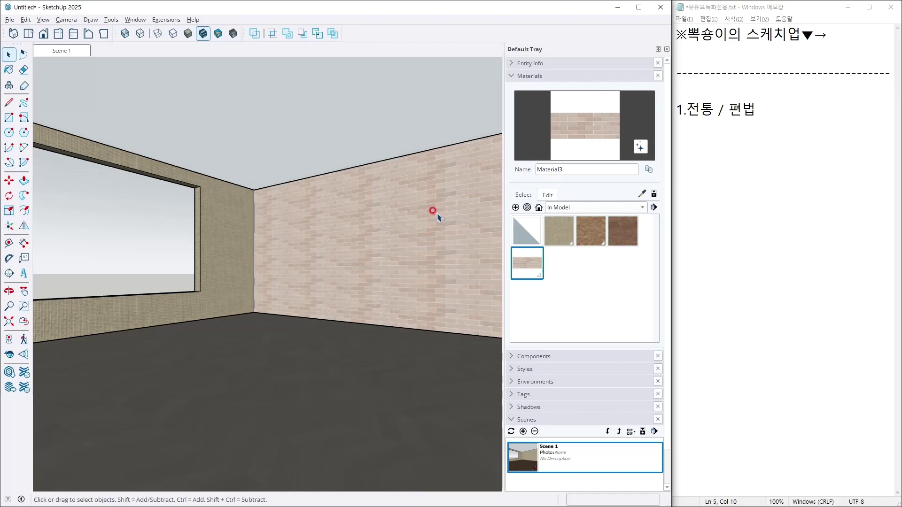
key("alt+Tab")
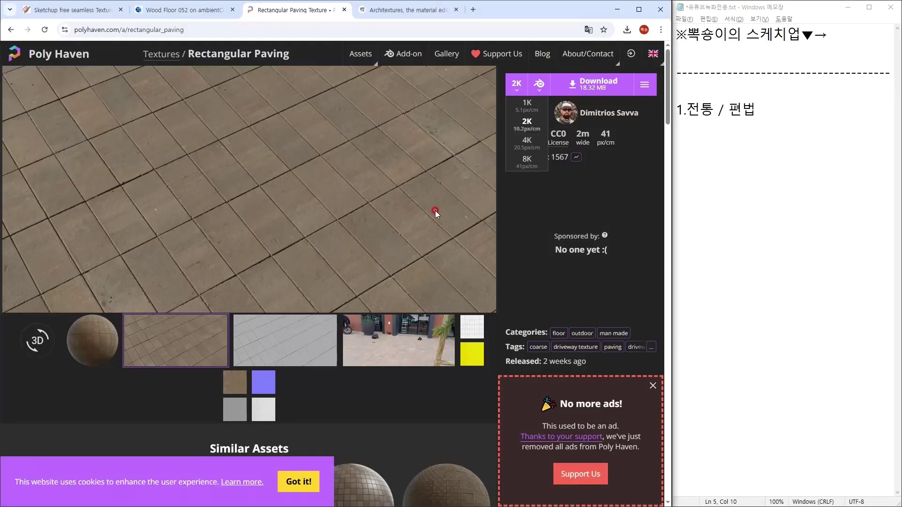
mouse_move(571, 54)
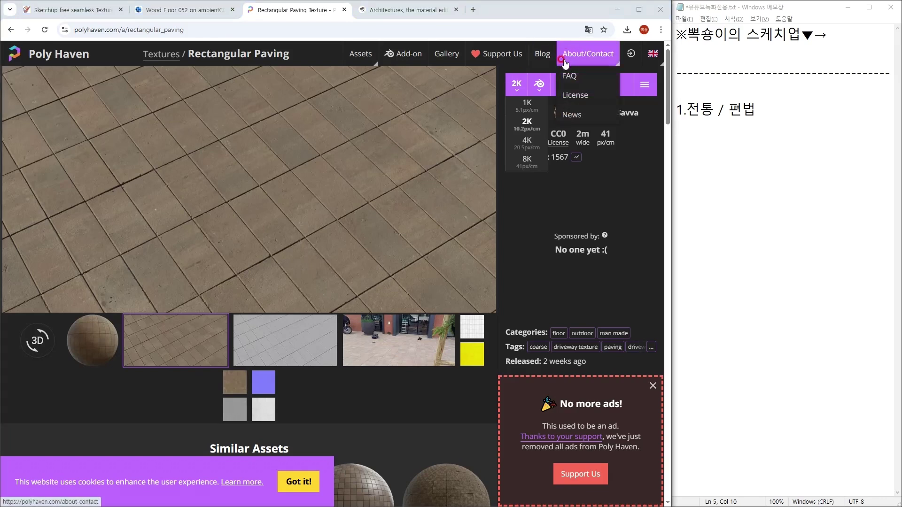
- Switch to Photoshop and open calacatta-gold-2000-mm-architextures.jpg from the PPOKSONG folder on the desktop
key("alt+Tab")
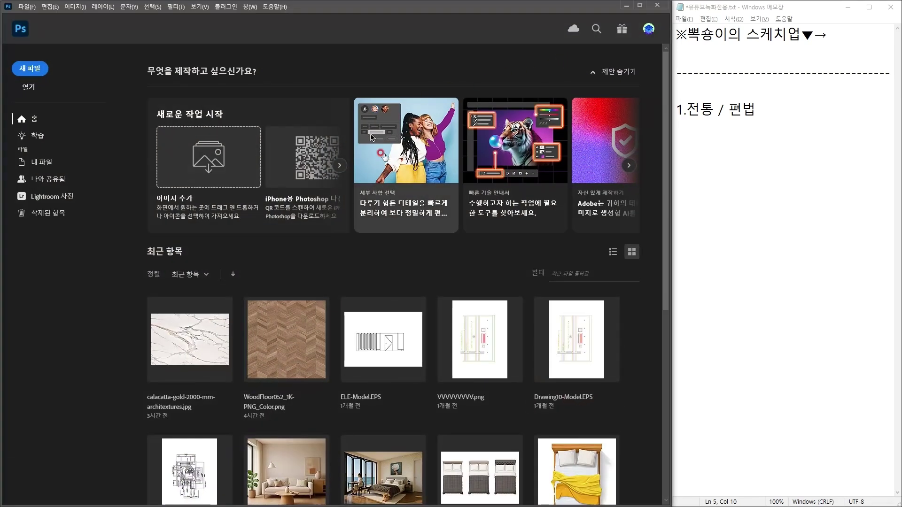
left_click(33, 91)
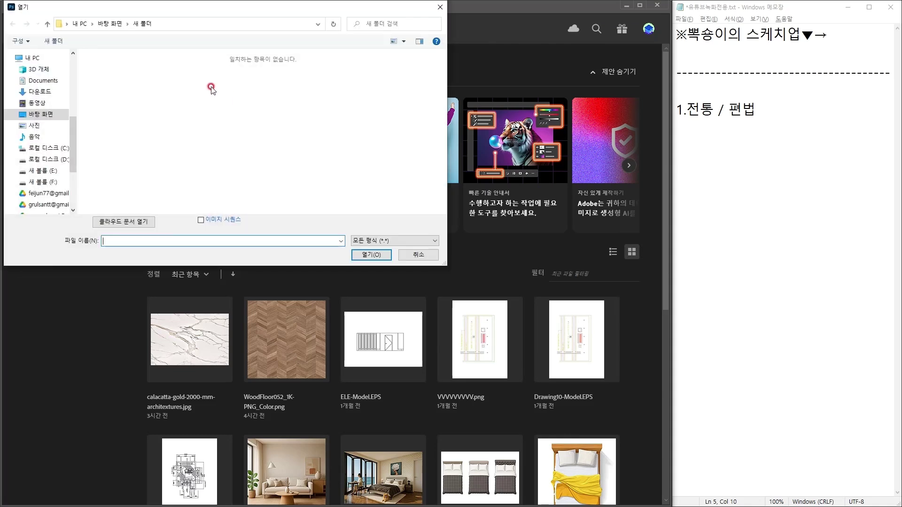
left_click(232, 141)
key("p")
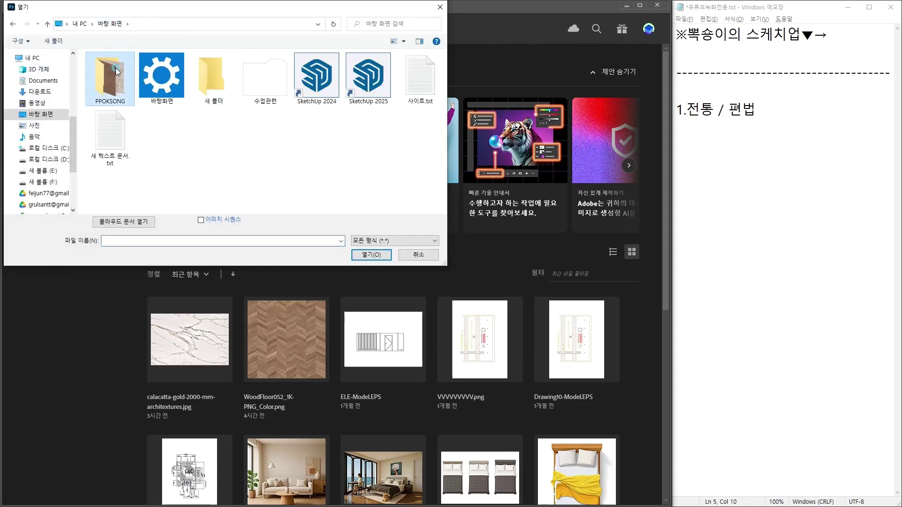
key("Return")
double_click(267, 111)
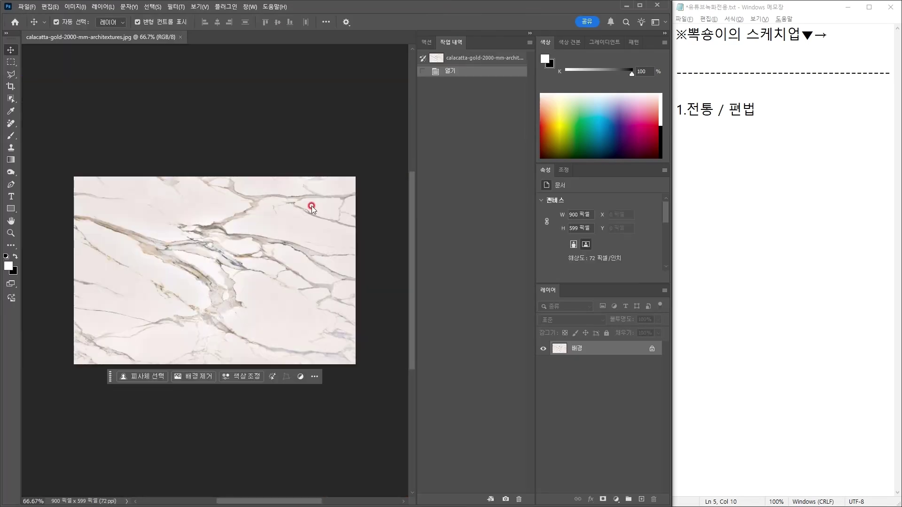
- Clear the note text after "1." in Notepad and duplicate the marble image's background layer in Photoshop
left_click_drag(687, 109, 740, 240)
key("BackSpace")
left_click(567, 359)
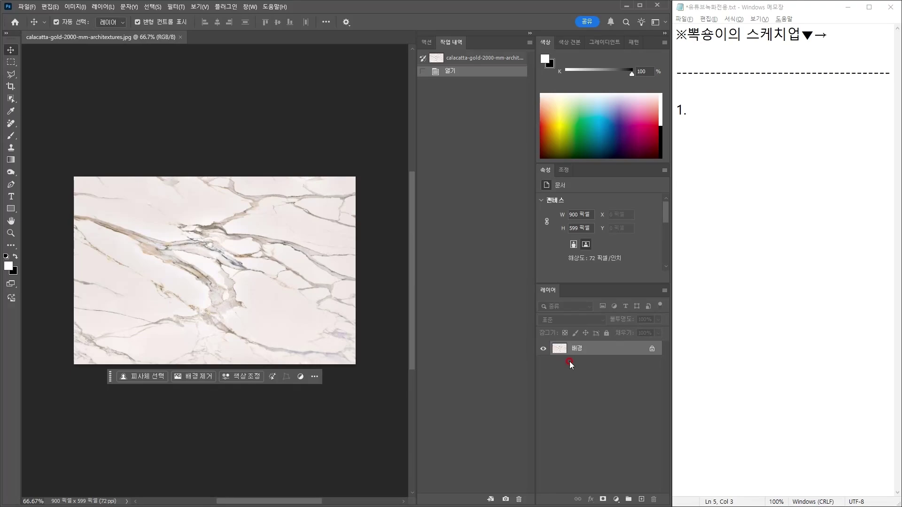
left_click_drag(560, 353, 641, 499)
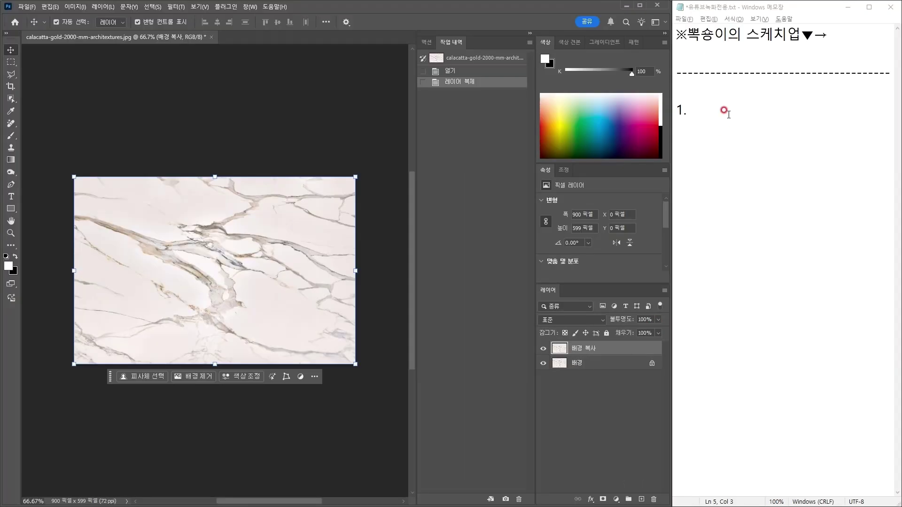
- Enable the Stroke effect in the layer style of the duplicated background layer
left_click(726, 111)
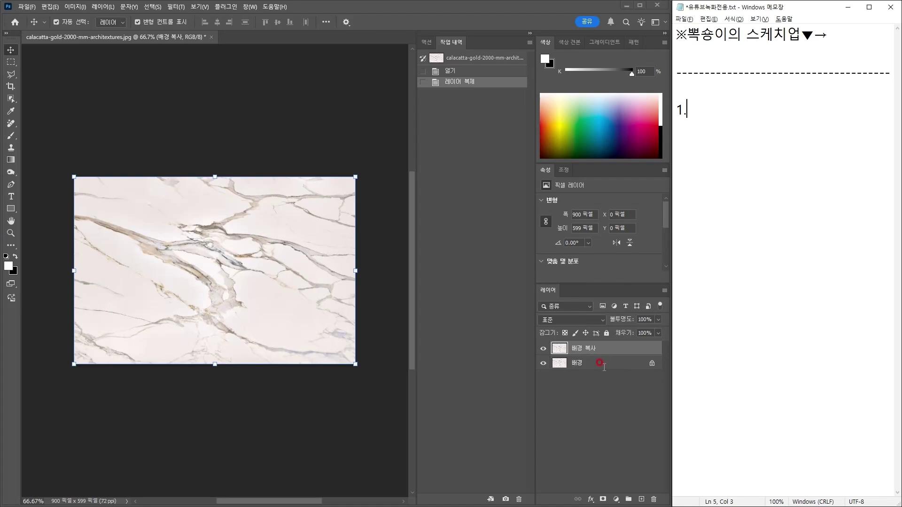
left_click(556, 350)
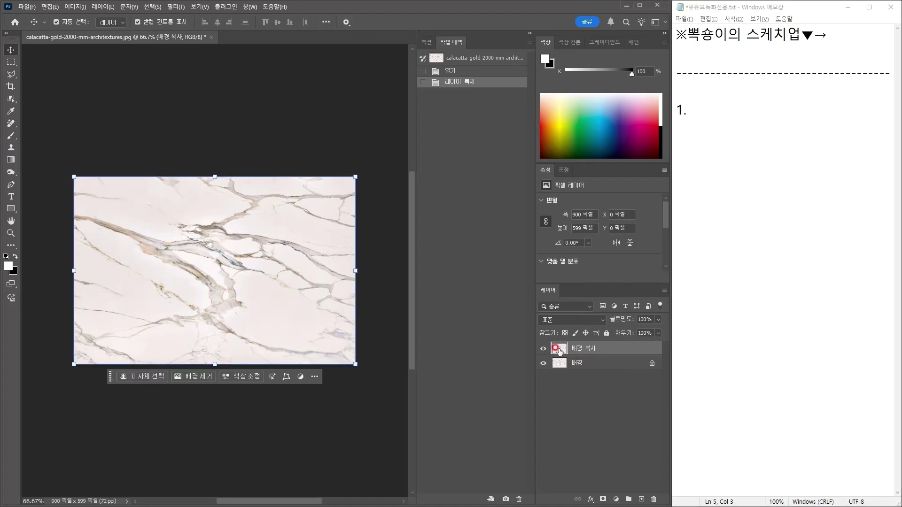
key("h")
left_click(286, 271)
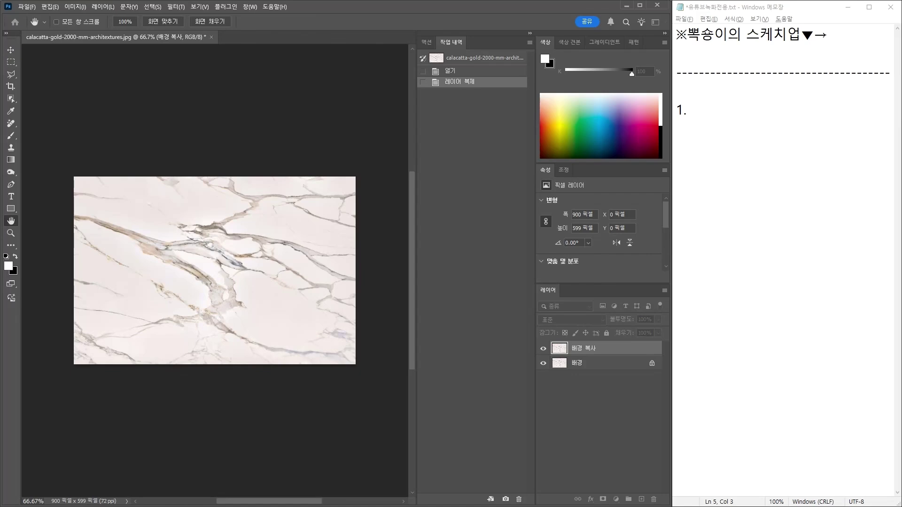
double_click(611, 348)
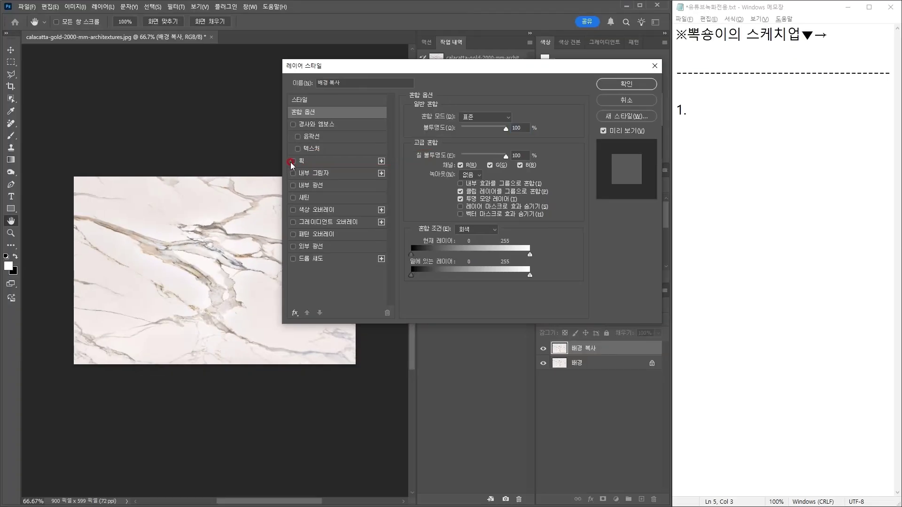
left_click(292, 161)
left_click_drag(468, 68, 405, 90)
- Write "STROKE" after "1." in the Notepad notes
left_click(701, 110)
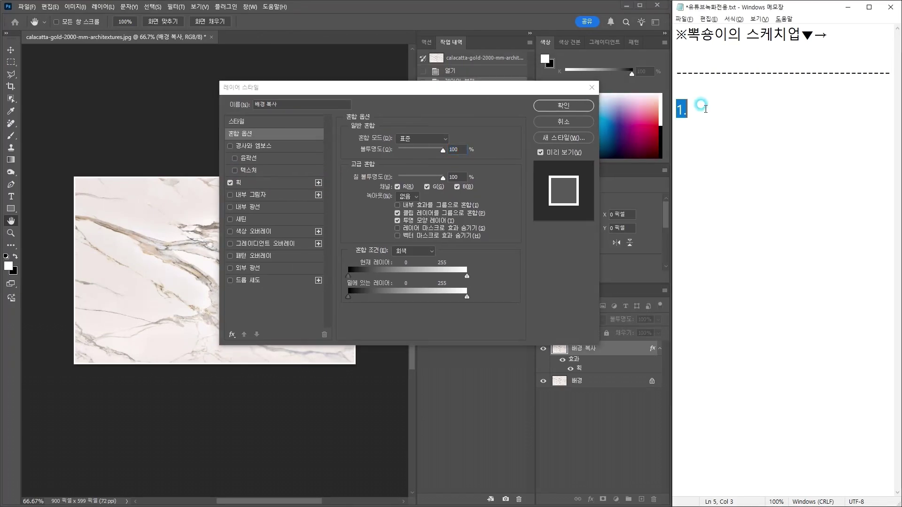
type("ㄴ")
key("BackSpace")
key("Hangul")
type("STR")
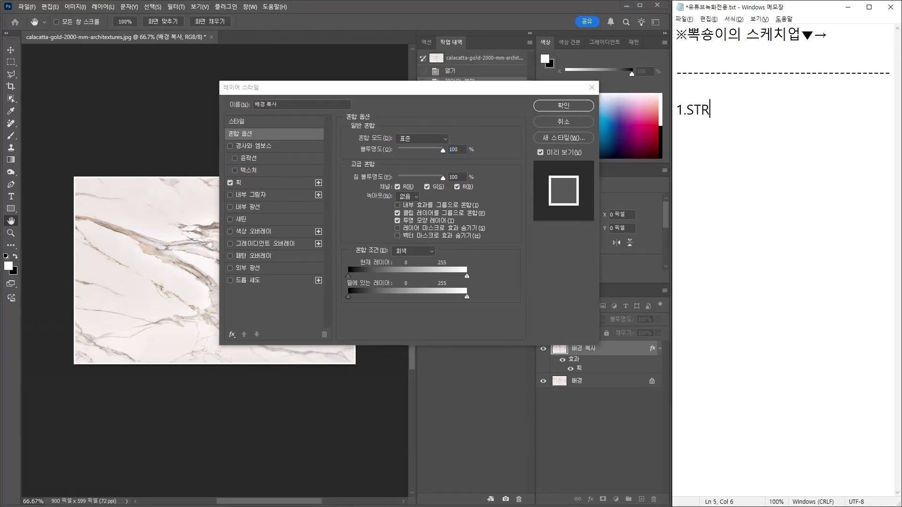
type("OKE")
- Try the outside and centre stroke positions, set the position to inside (안쪽), and apply the layer style
left_click(263, 184)
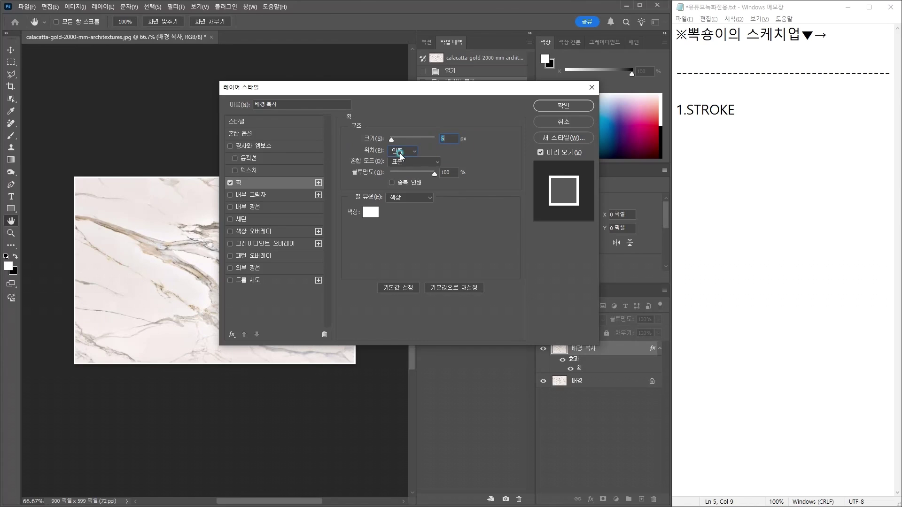
left_click(401, 151)
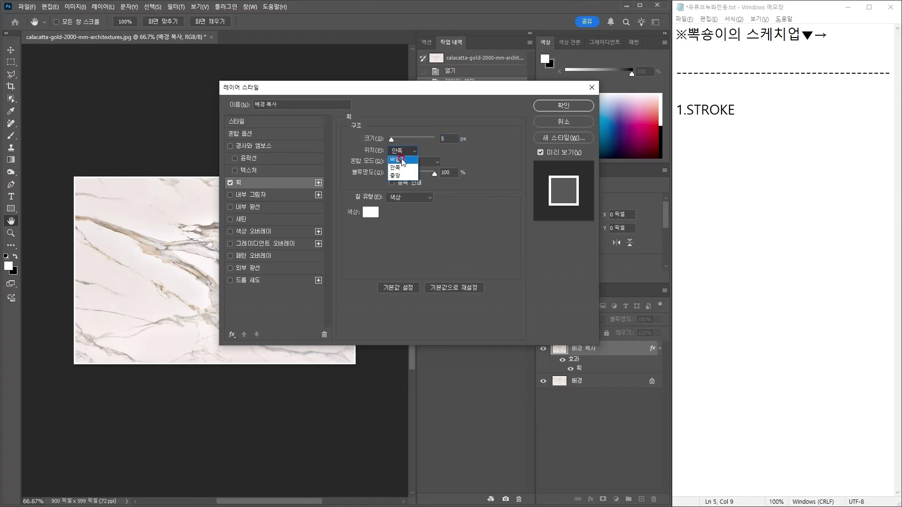
left_click(402, 161)
left_click(404, 169)
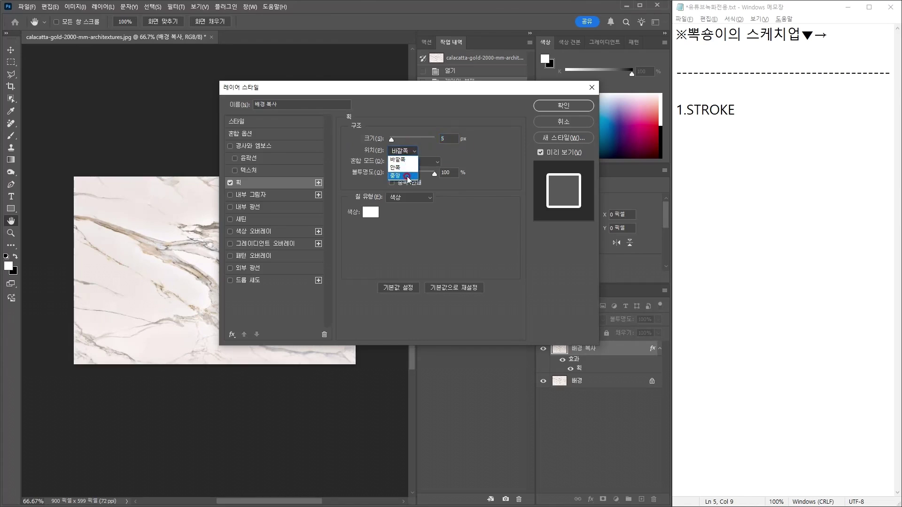
left_click(403, 151)
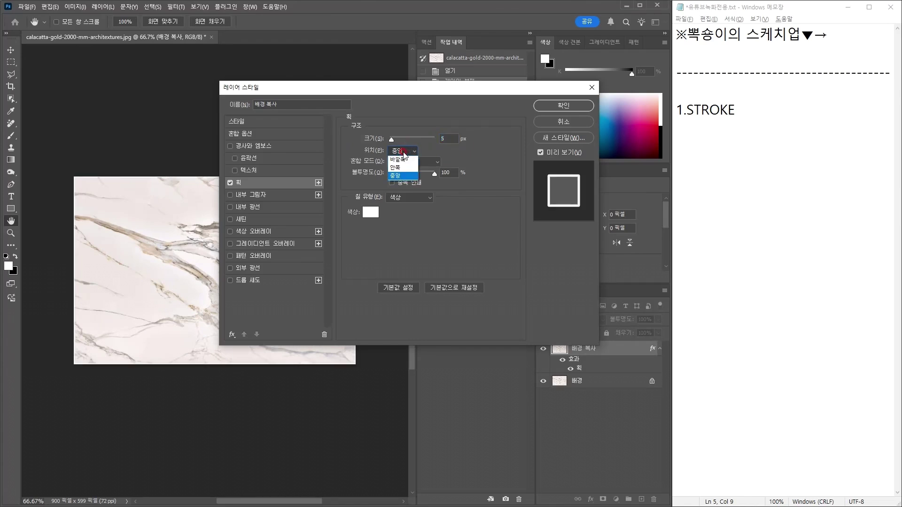
left_click(404, 164)
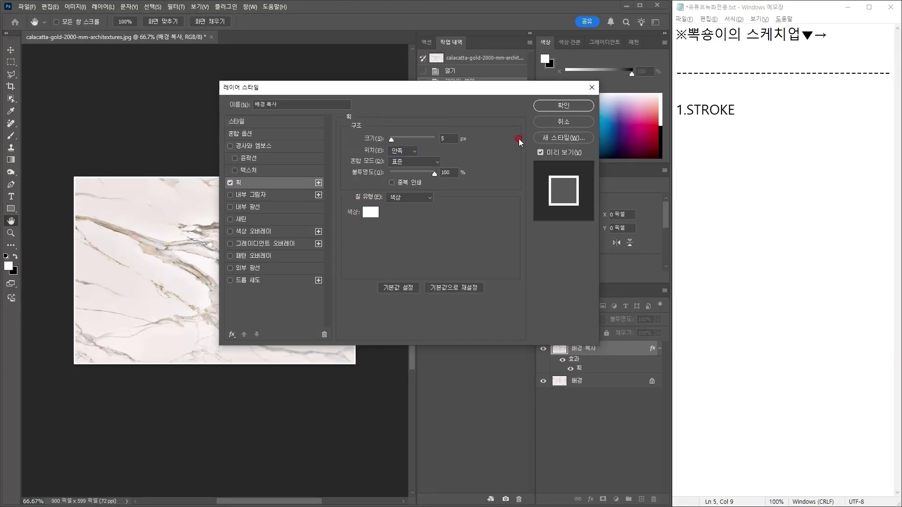
left_click(564, 105)
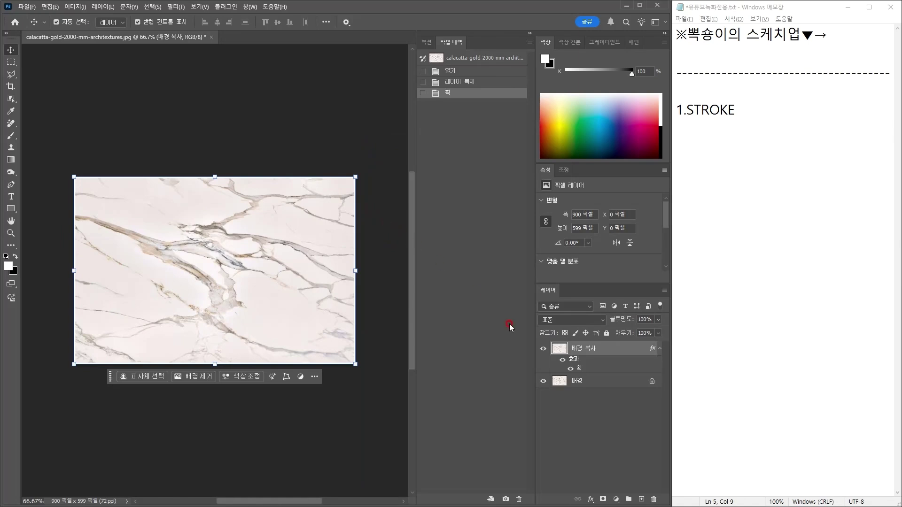
- Merge the stroked background copy with the original background layer
left_click(603, 384)
right_click(603, 383)
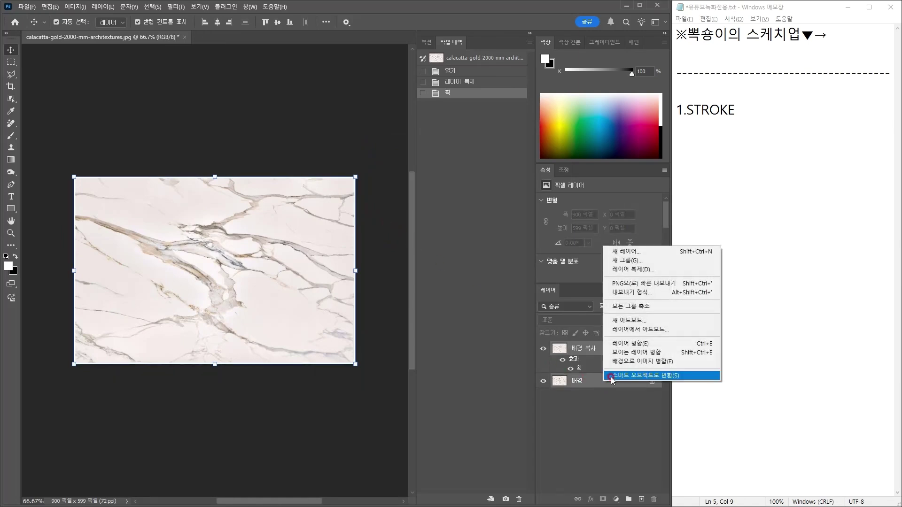
left_click(646, 347)
- Add the note lines "2.크기 : 5~10", "3.안쪽" and "4.레이어를 선택해서 병합" below the STROKE line in Notepad
left_click(779, 111)
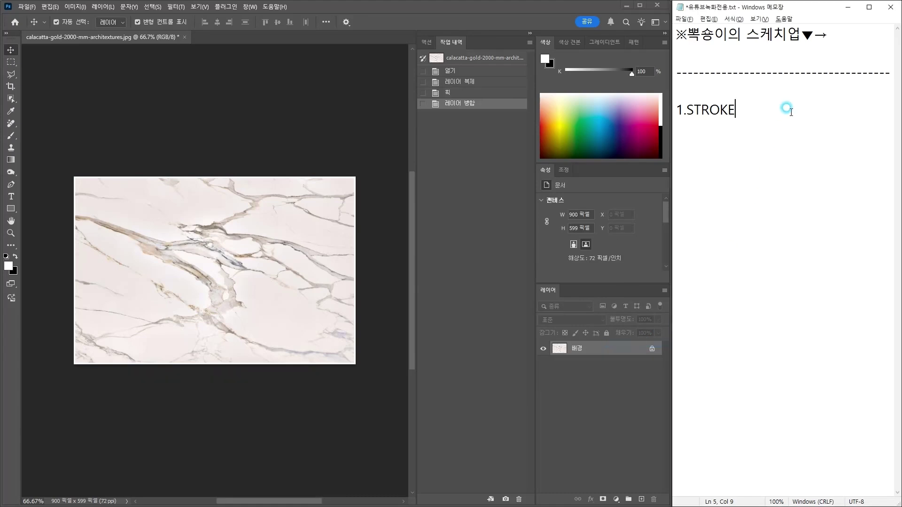
type("2.ZM")
key("BackSpace")
key("BackSpace")
key("Hangul")
type("크기 .안쪼")
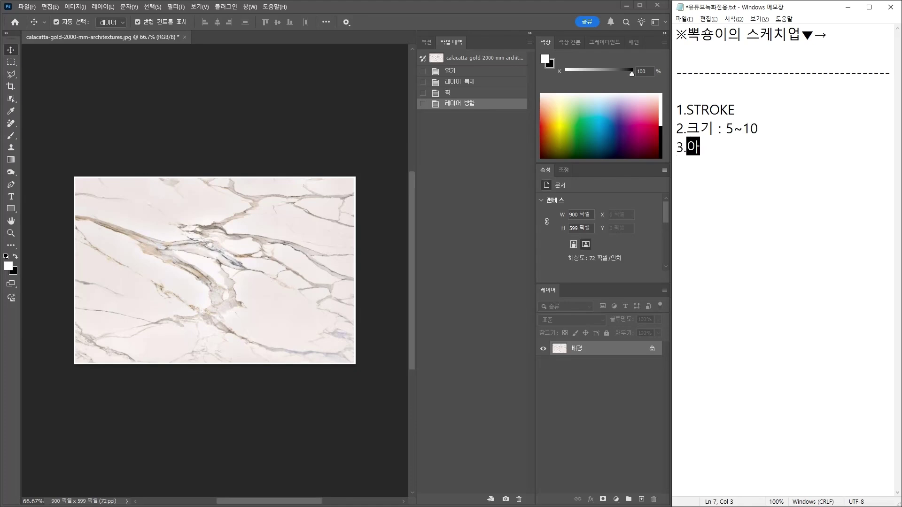
key("Return")
type("4.레이어를 선택해서")
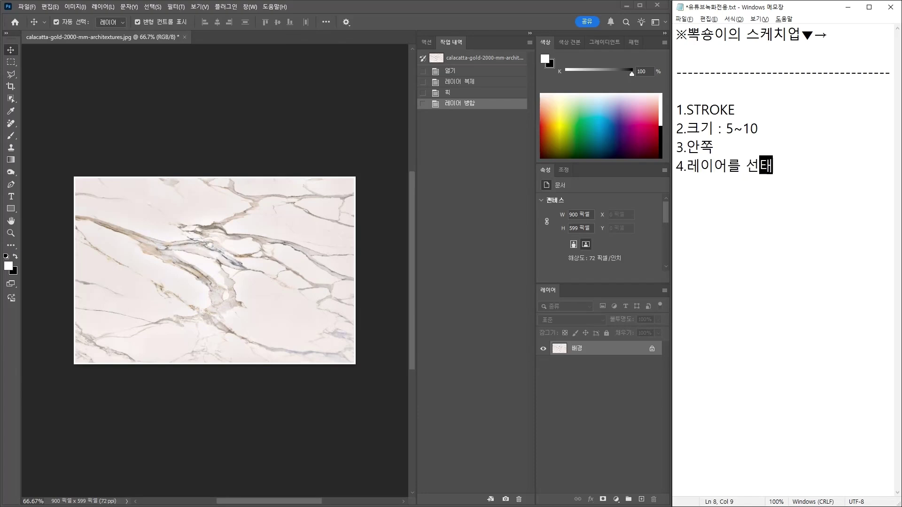
type(" 병합")
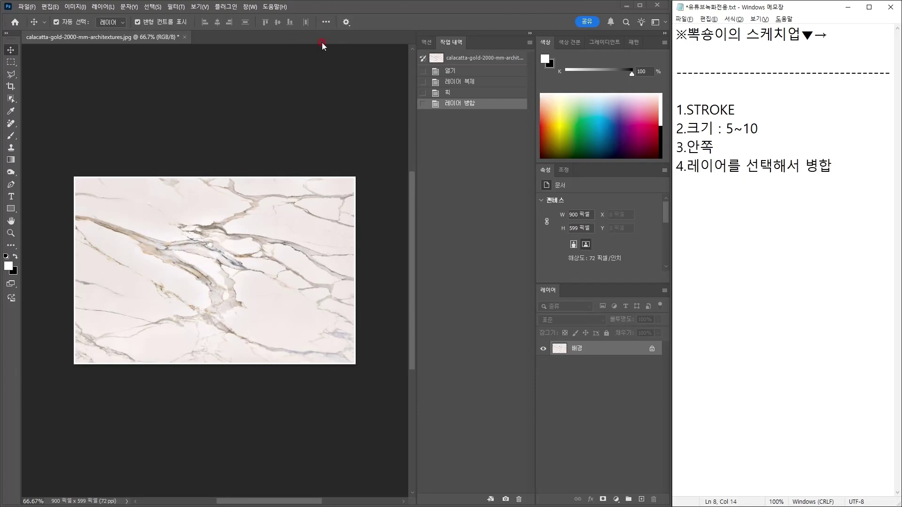
- Copy the whole merged marble image in Photoshop and start a new document
left_click(273, 127)
key("ctrl+a")
key("ctrl")
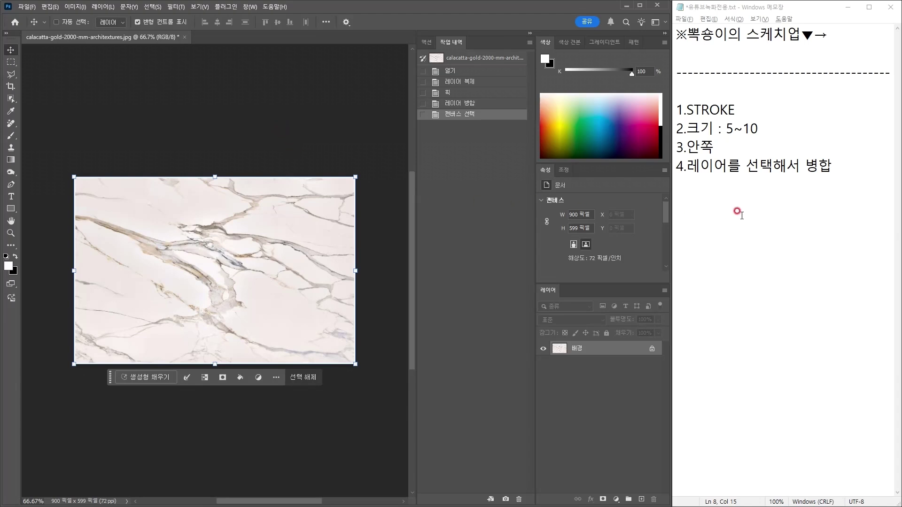
key("ctrl+n")
- Add the line "5.컨트롤+A / C / N" to the Notepad notes
left_click(853, 166)
key("Return")
type("5.컨트롤+ ")
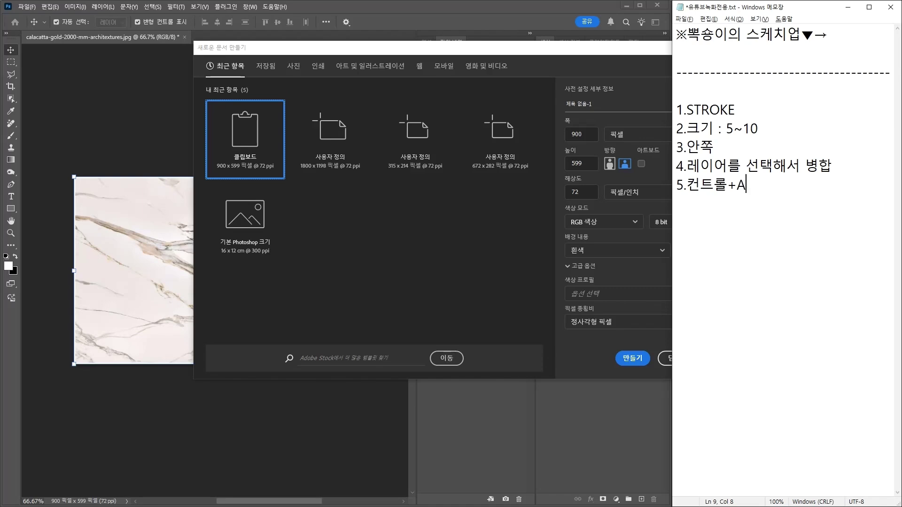
type(" / C / N")
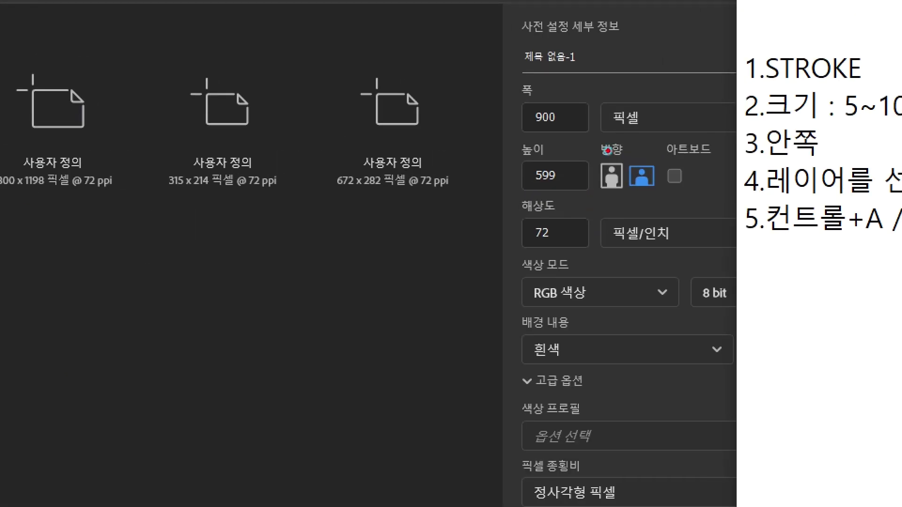
- Set the new Photoshop document's width to 1800 pixels
left_click_drag(545, 104, 626, 196)
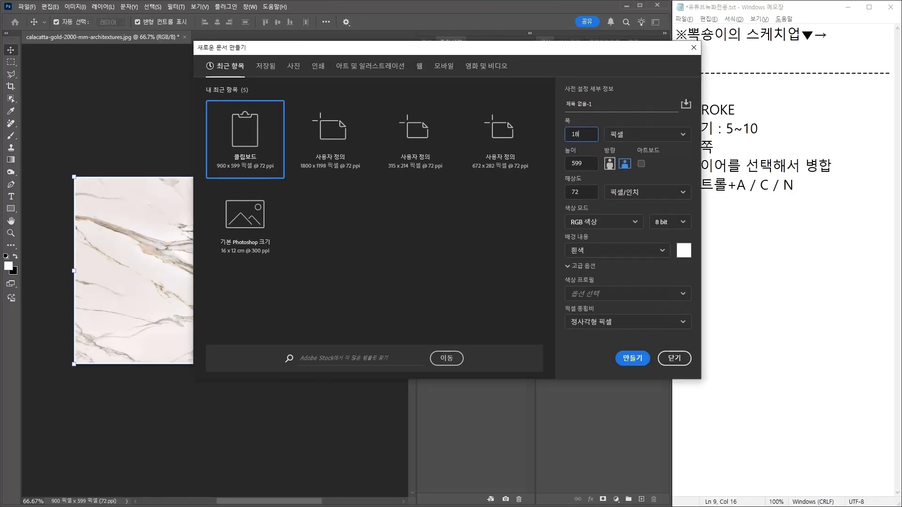
left_click(595, 162)
double_click(591, 164)
- Multiply 599 by 2 in Calculator, then create the new Photoshop document with a height of 1198 pixels
key("alt+Tab")
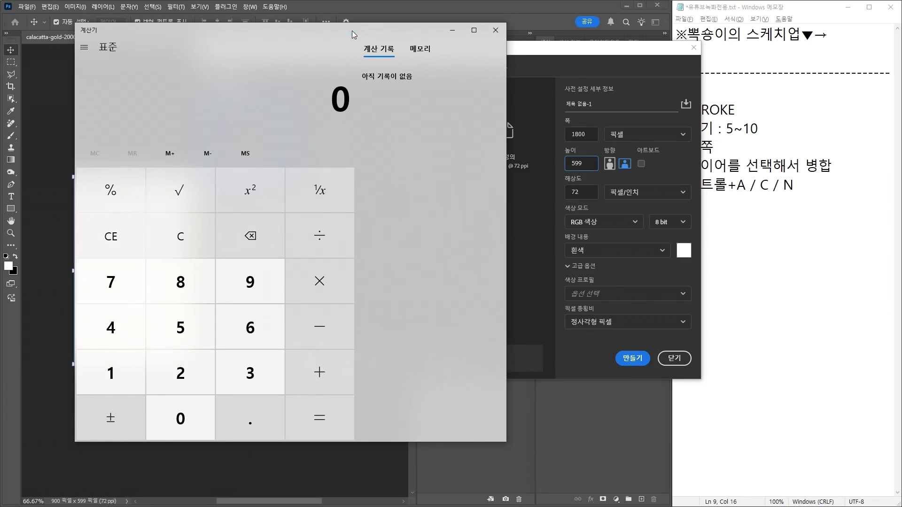
left_click(339, 100)
type("599")
key("asterisk")
type("2")
key("Return")
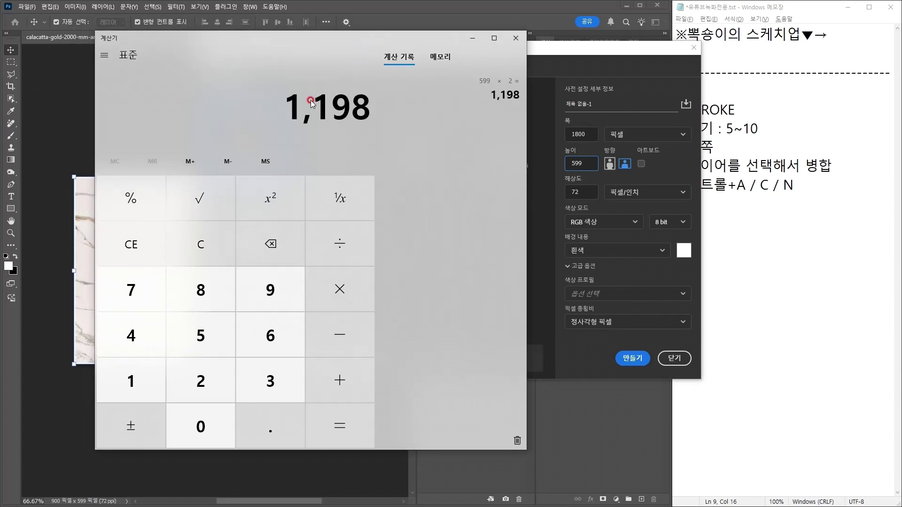
left_click(516, 38)
double_click(591, 161)
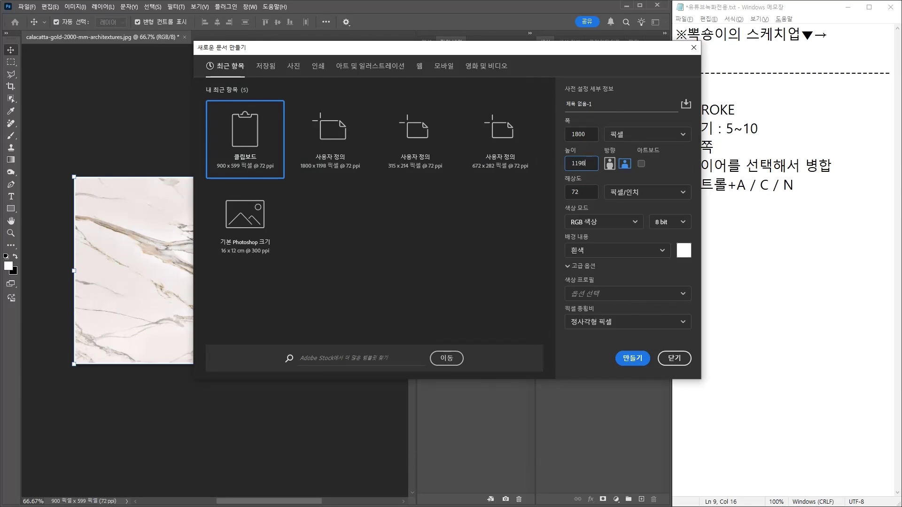
left_click(631, 361)
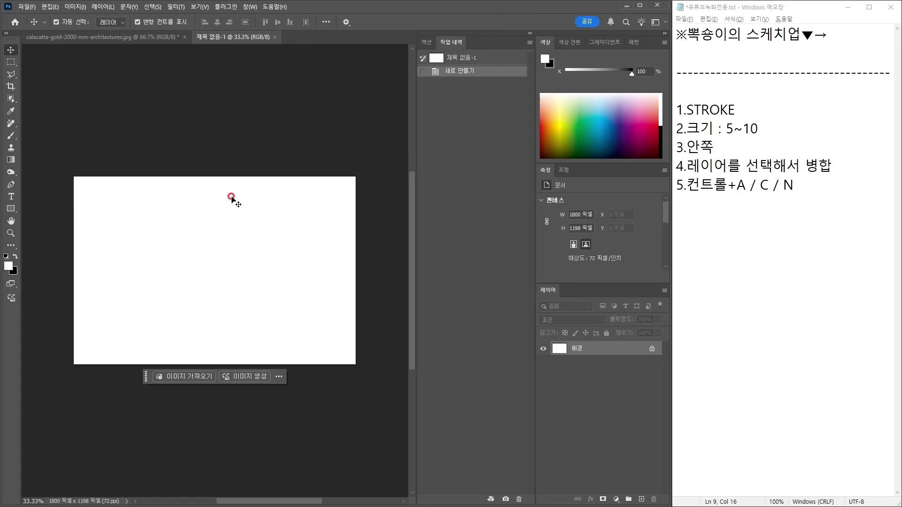
- Paste the copied marble image and align it with the upper-left corner of the canvas
key("ctrl+v")
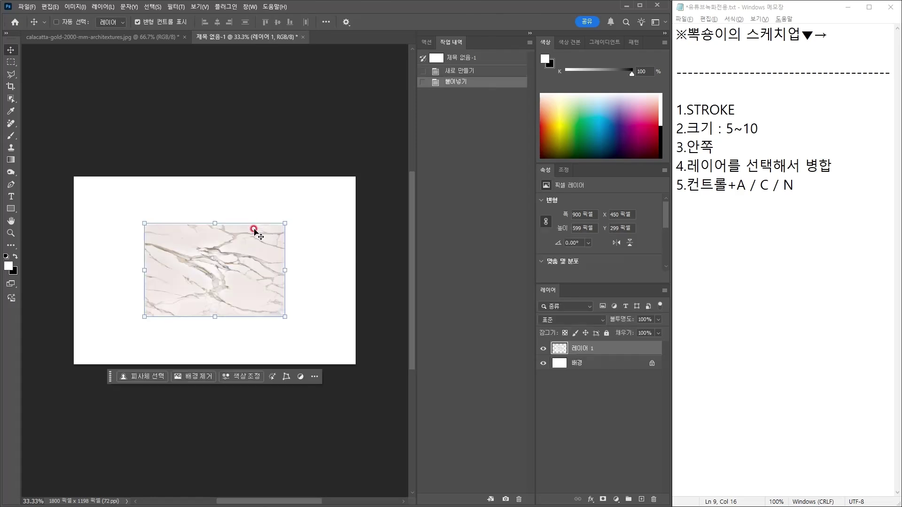
left_click_drag(233, 254, 162, 202)
- Add the line "6.V : 이동" to the Notepad notes
left_click(814, 177)
key("Return")
type("6")
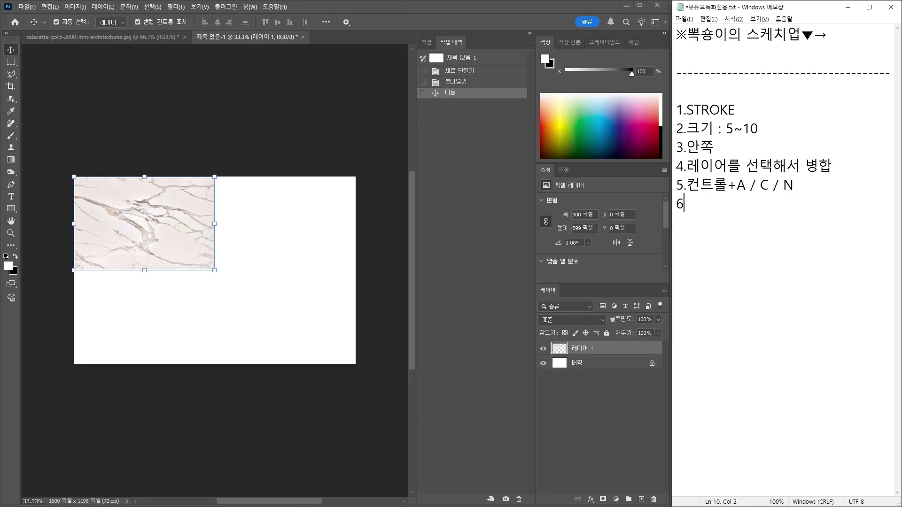
type(".ㅍ")
type(" : 이동")
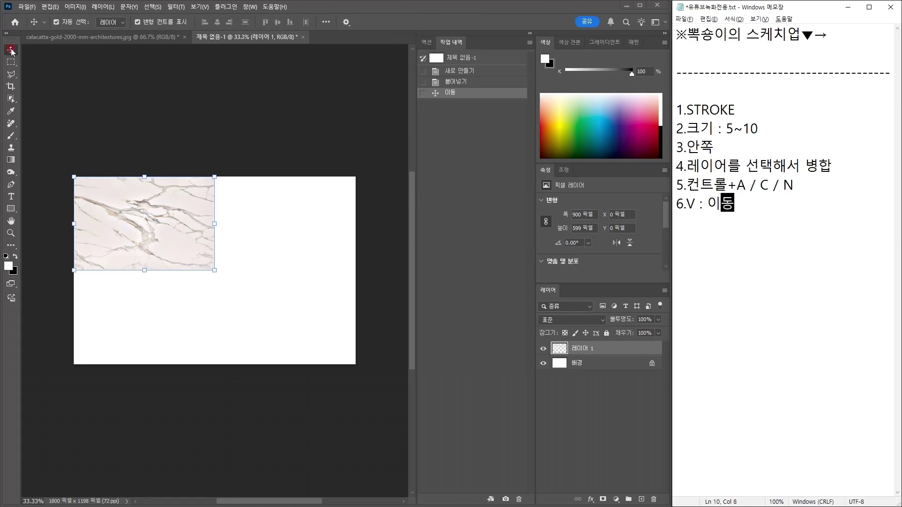
- Duplicate the marble tile into the upper-right quarter of the Photoshop canvas
left_click_drag(183, 239, 317, 239, "alt")
left_click(365, 136)
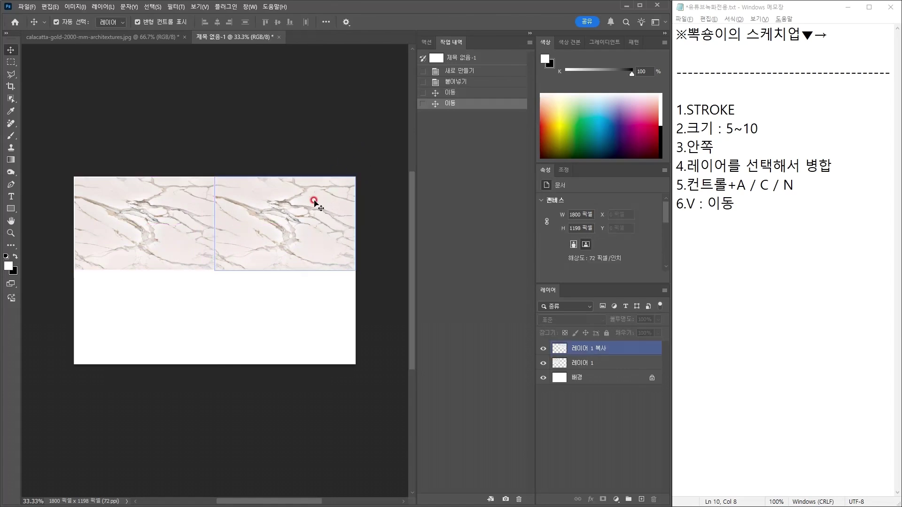
- Examine the seam and the repeating pattern between the two marble tiles up close
key("z")
left_click(222, 260)
left_click(232, 250)
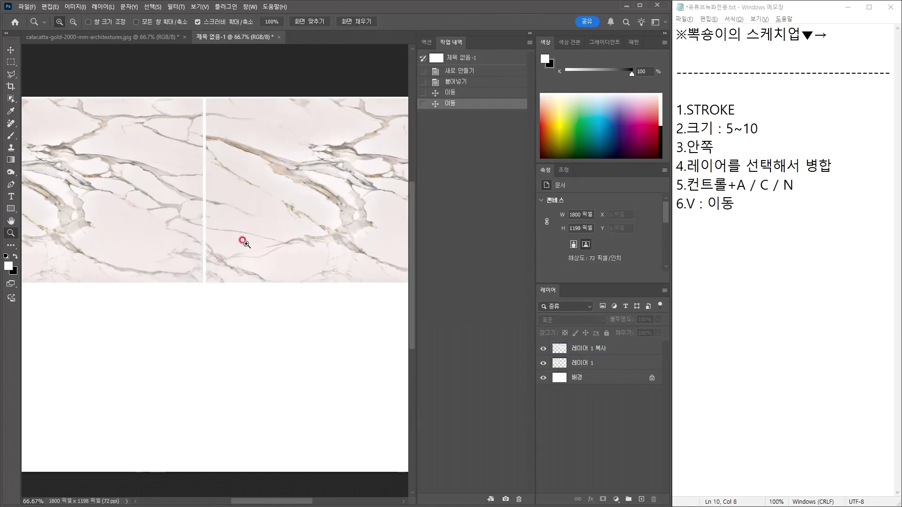
key("Tab")
left_click(367, 221, "alt")
key("v")
left_click(458, 207)
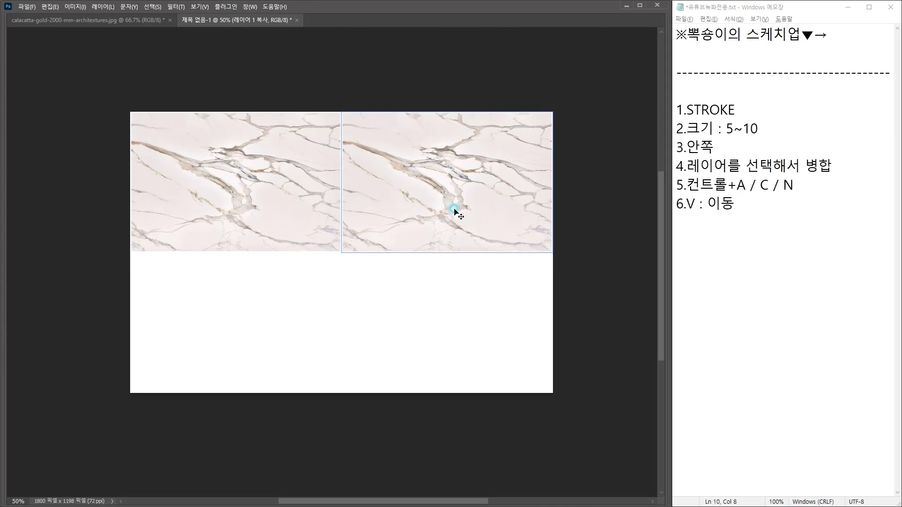
key("Tab")
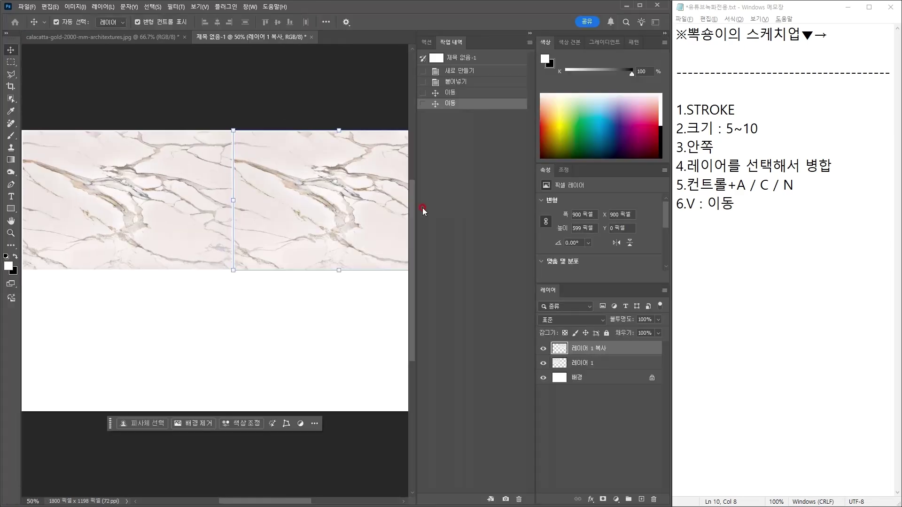
key("z")
left_click(319, 204, "alt")
key("v")
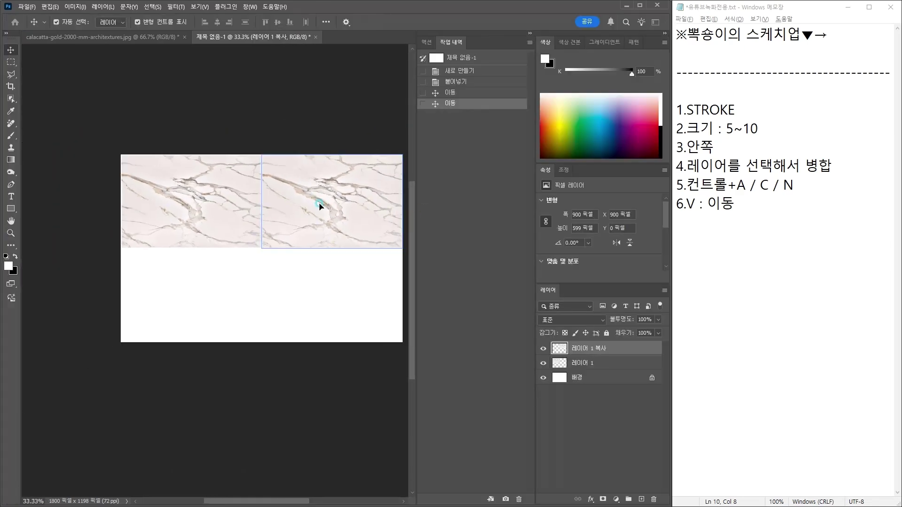
- Flip the upper-right marble tile vertically
left_click(49, 7)
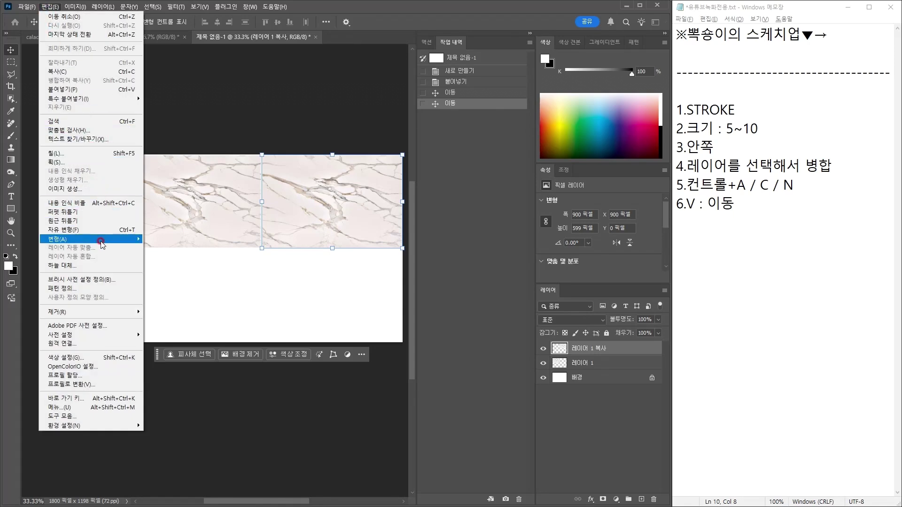
mouse_move(100, 241)
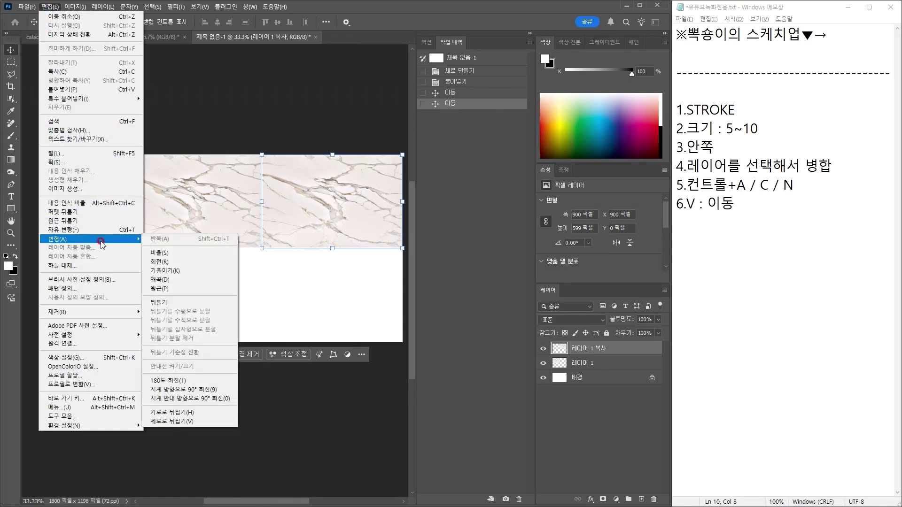
left_click(212, 421)
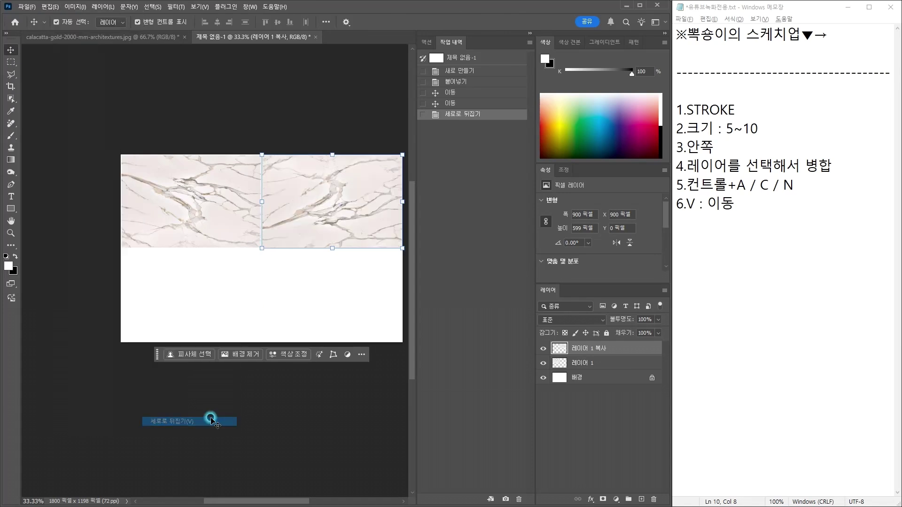
- Duplicate the flipped tile into the lower-left quarter of the canvas and flip that copy horizontally
left_click(345, 282)
left_click(346, 211)
left_click_drag(347, 211, 208, 303, "alt")
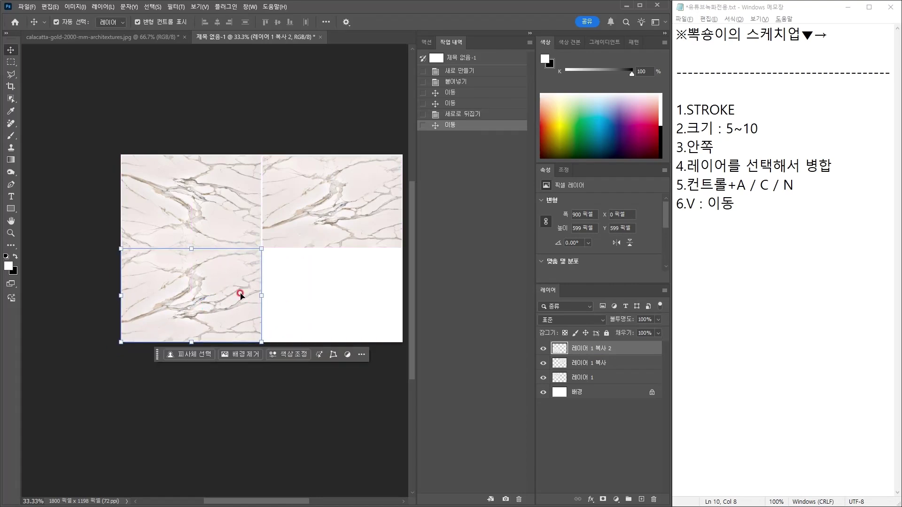
left_click(50, 6)
mouse_move(112, 334)
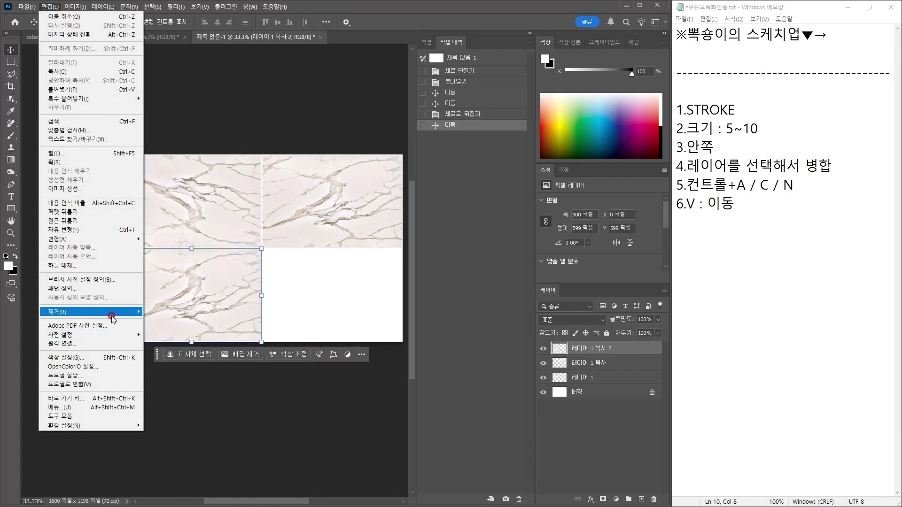
mouse_move(89, 240)
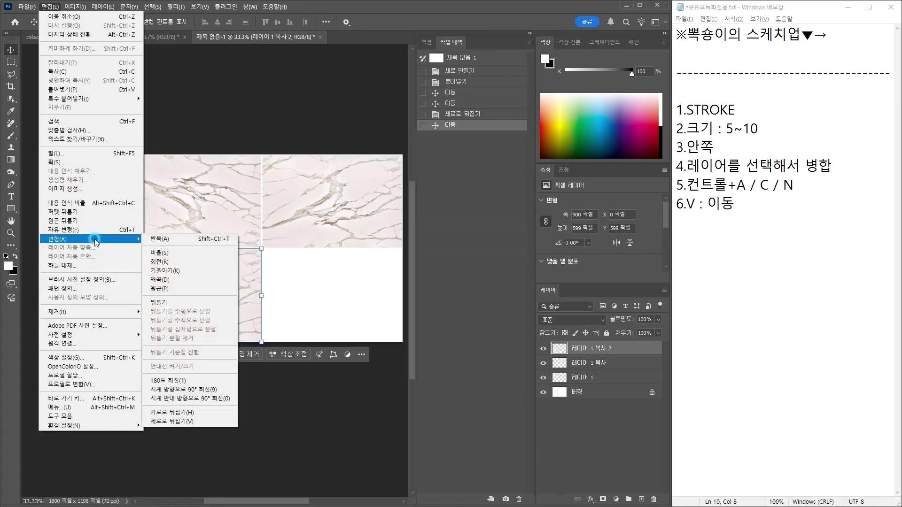
left_click(202, 415)
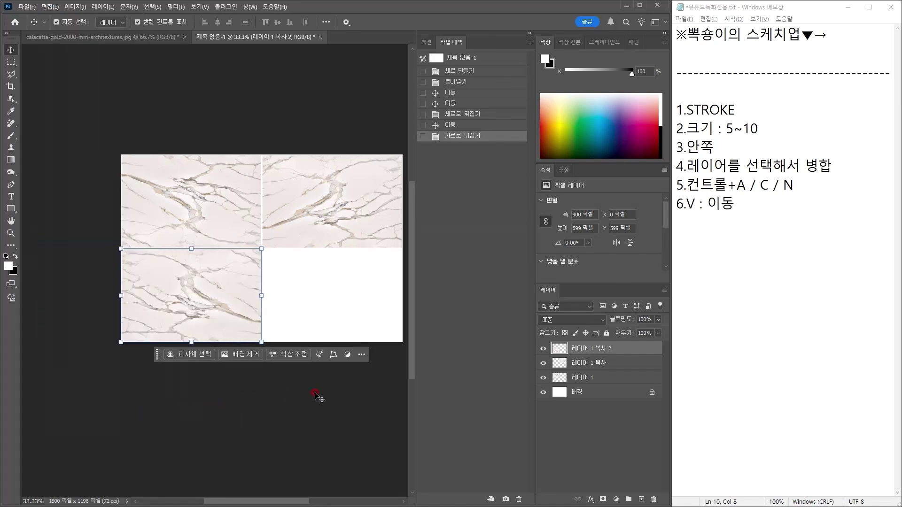
- Duplicate the upper-left marble tile into the lower-right quarter of the canvas
left_click_drag(234, 203, 372, 297)
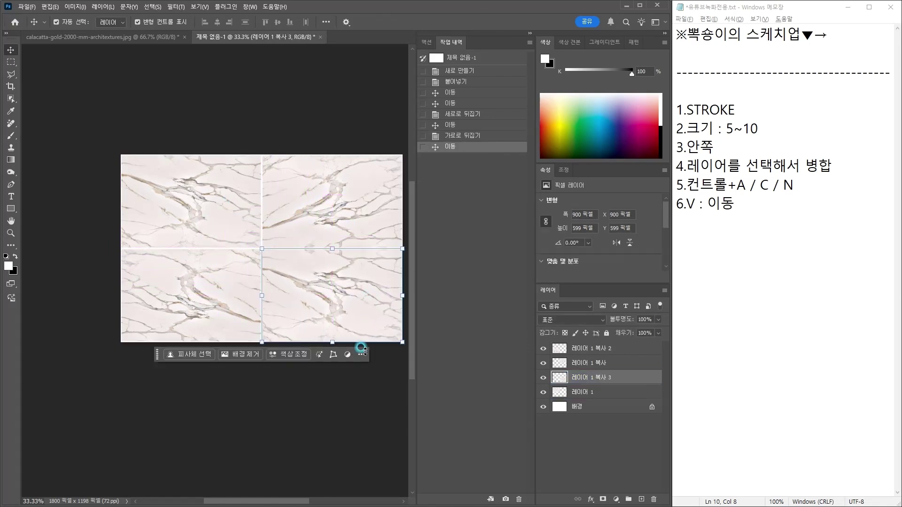
- Deselect the marble layer and examine the white joint between the two upper tiles and the border at the canvas's top edge
left_click(360, 406)
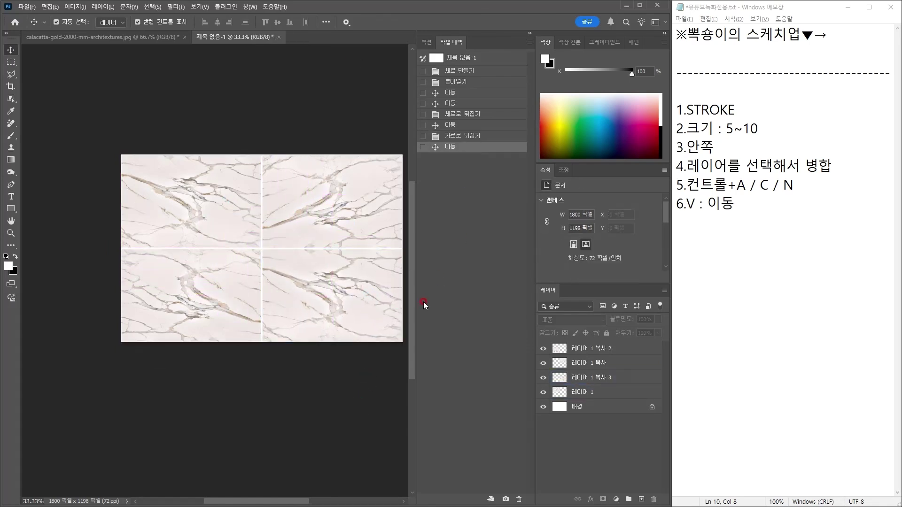
key("z")
left_click_drag(261, 171, 262, 171)
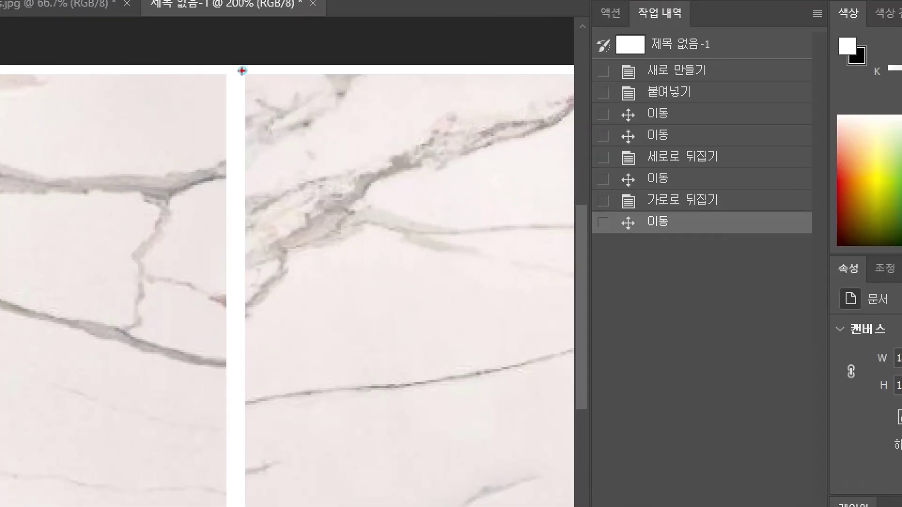
mouse_move(242, 71)
left_mouse_down()
mouse_move(248, 64)
mouse_move(262, 72)
left_mouse_up()
left_click_drag(252, 84, 254, 90)
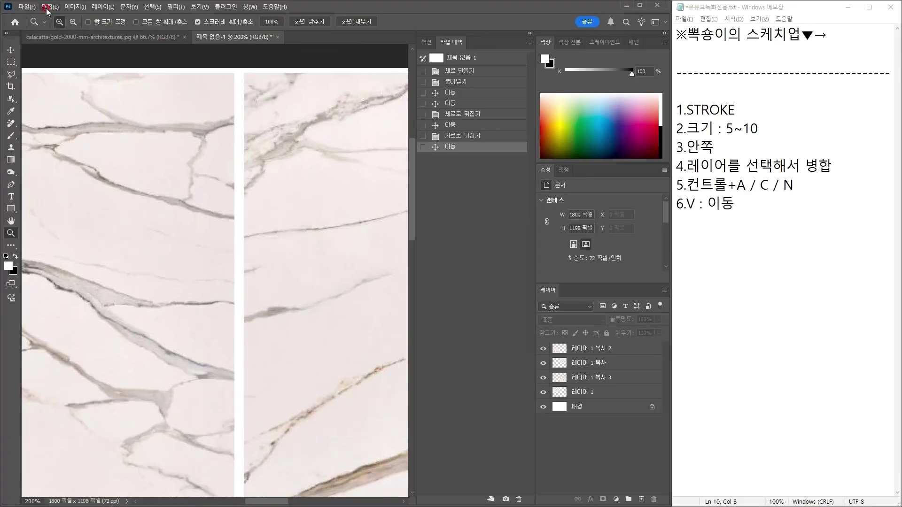
- Save a copy of the four-tile marble document as the JPEG ASSSSS.jpg in the PPOKSONG folder with quality 9
left_click(25, 6)
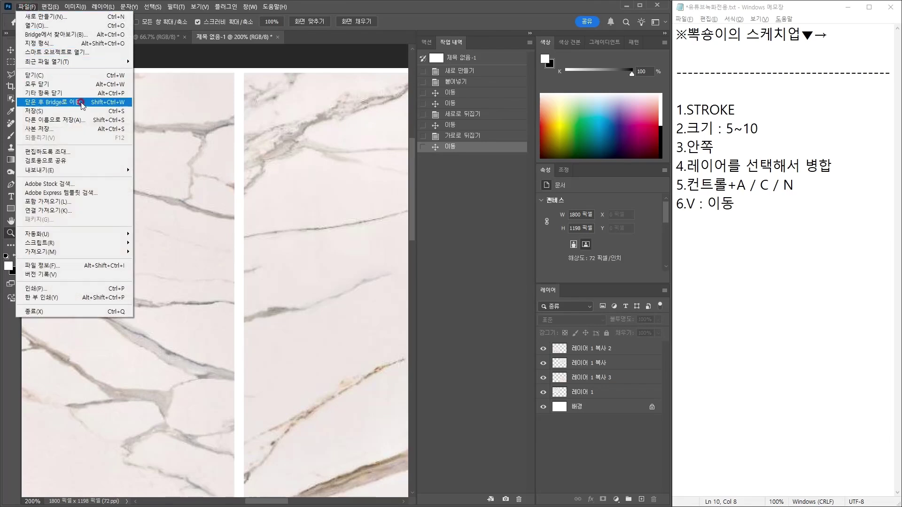
left_click(96, 128)
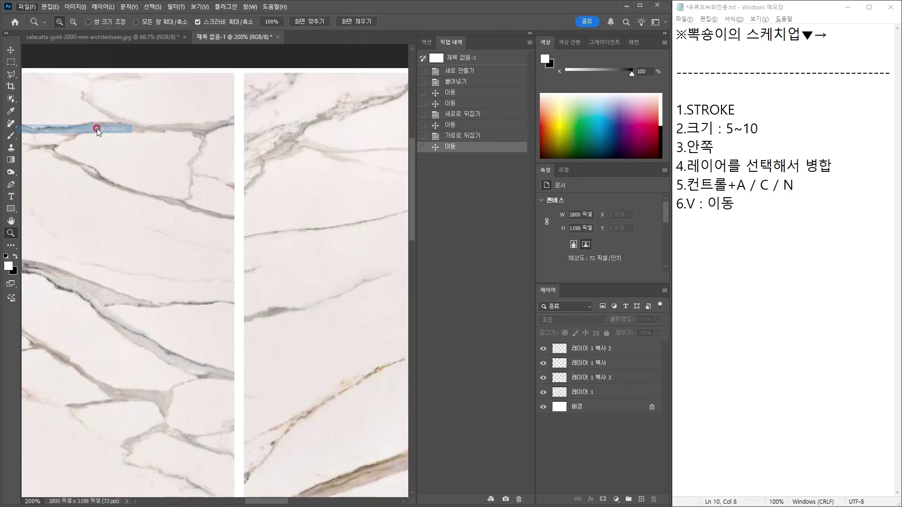
left_click(113, 217)
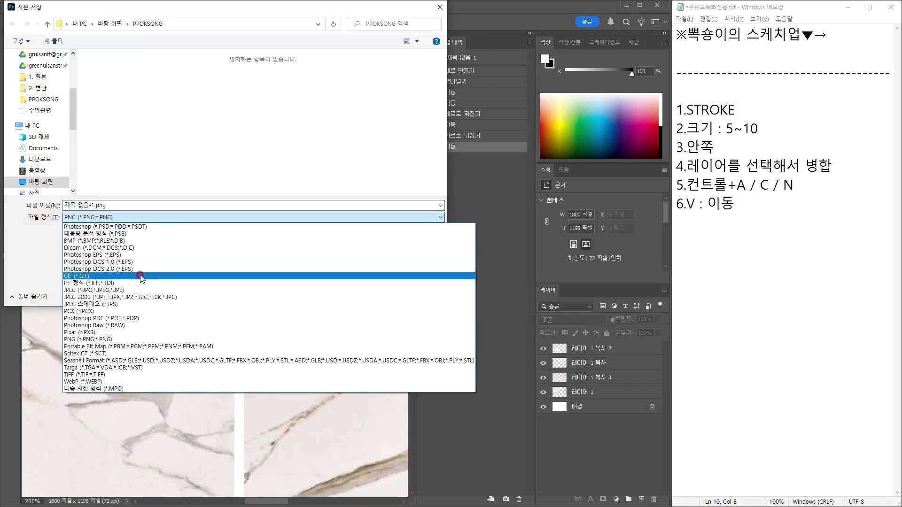
left_click(138, 285)
left_click(382, 296)
left_click_drag(456, 173, 441, 174)
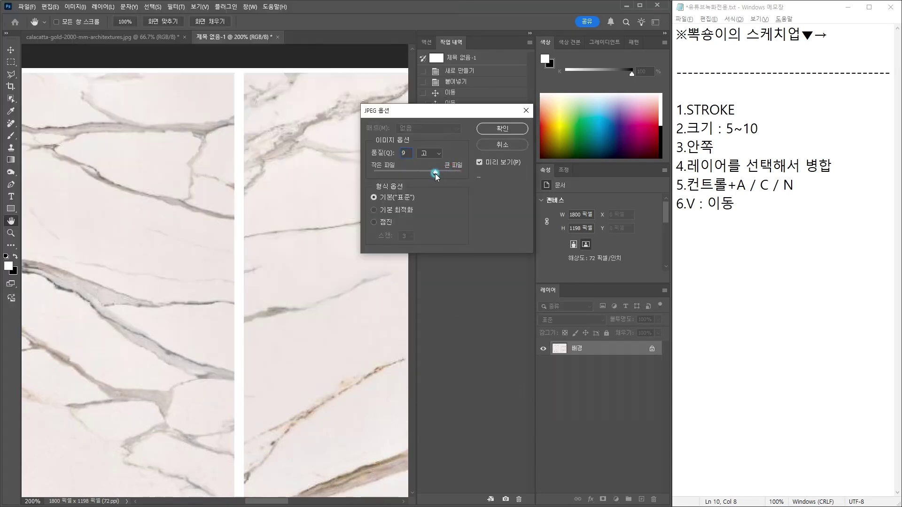
left_click(502, 129)
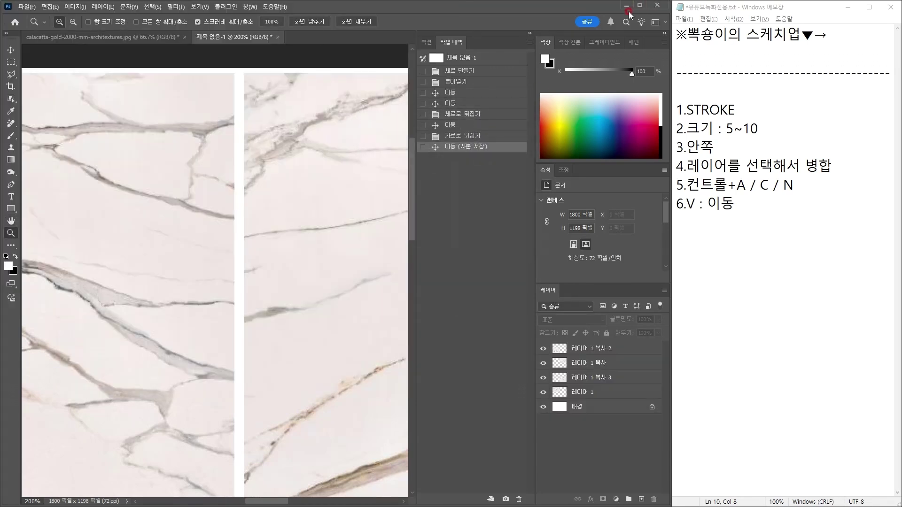
scroll(376, 117, "down", 4, "alt")
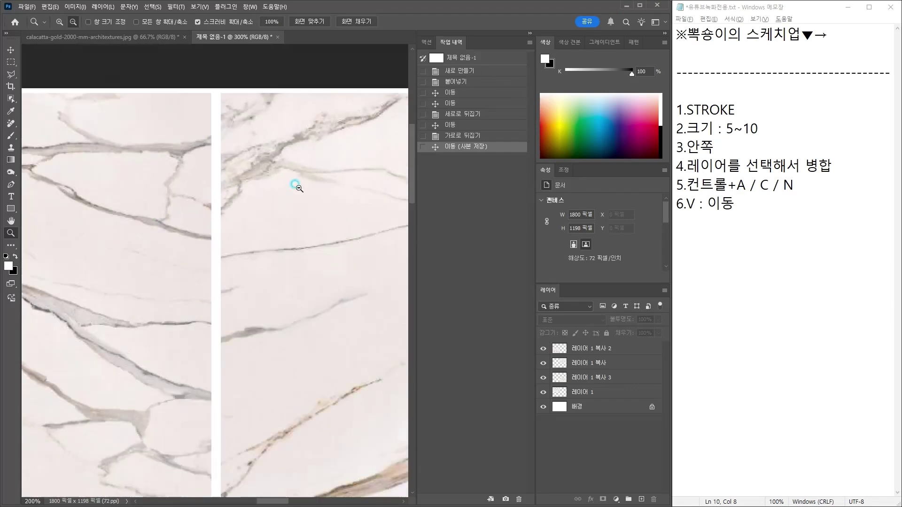
- Switch to SketchUp and start a new material that uses ASSSSS.jpg as its texture image
left_click(628, 7)
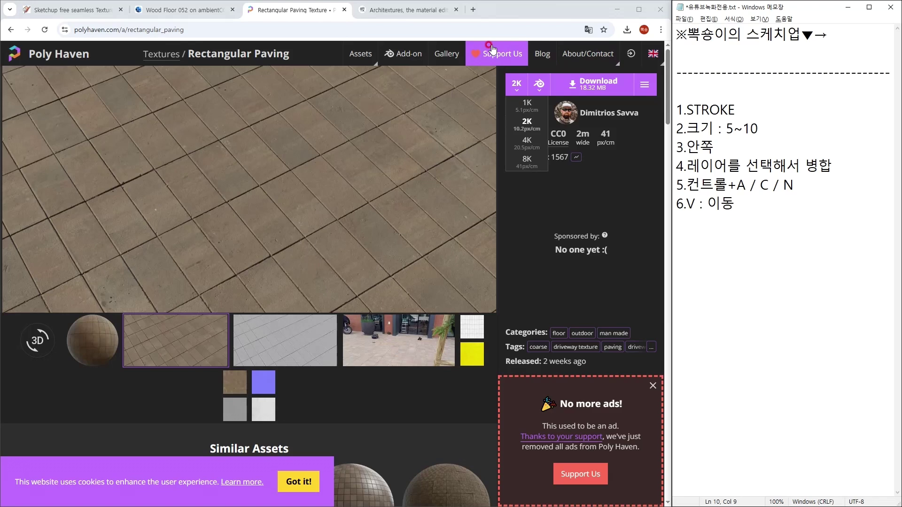
key("alt+Tab")
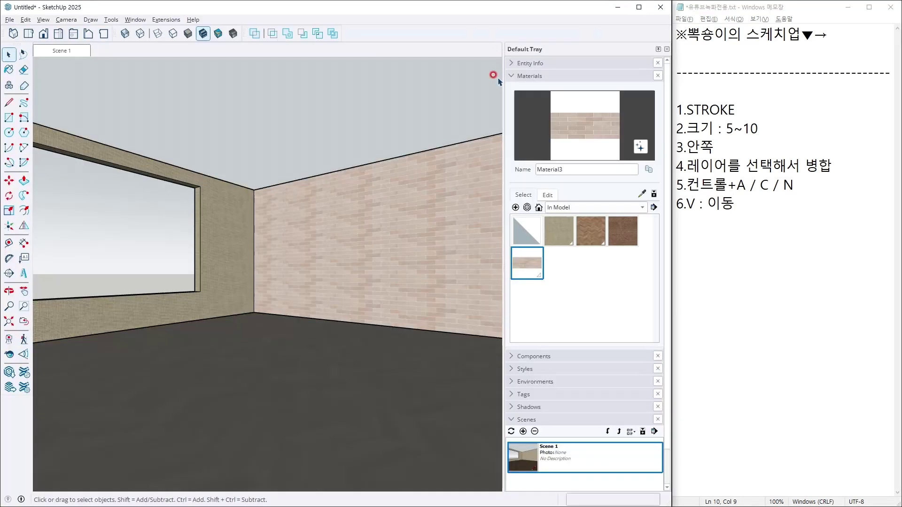
left_click(516, 208)
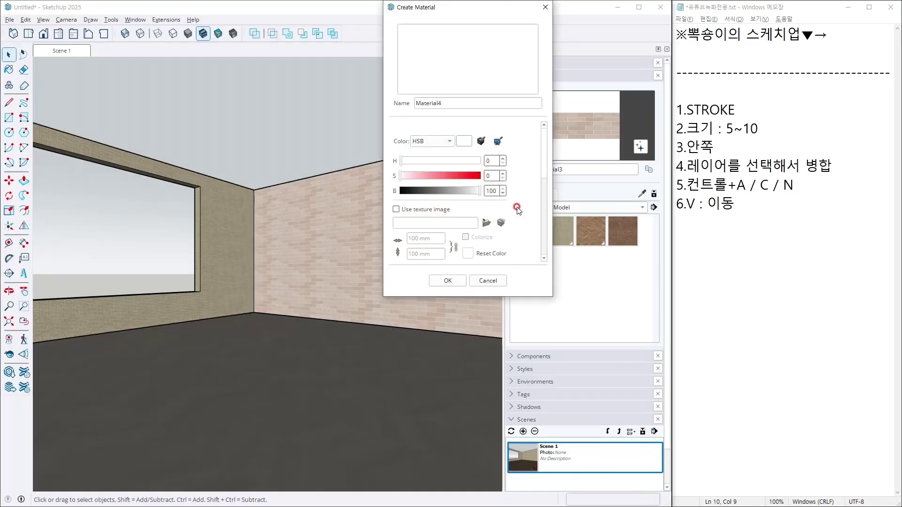
left_click(485, 221)
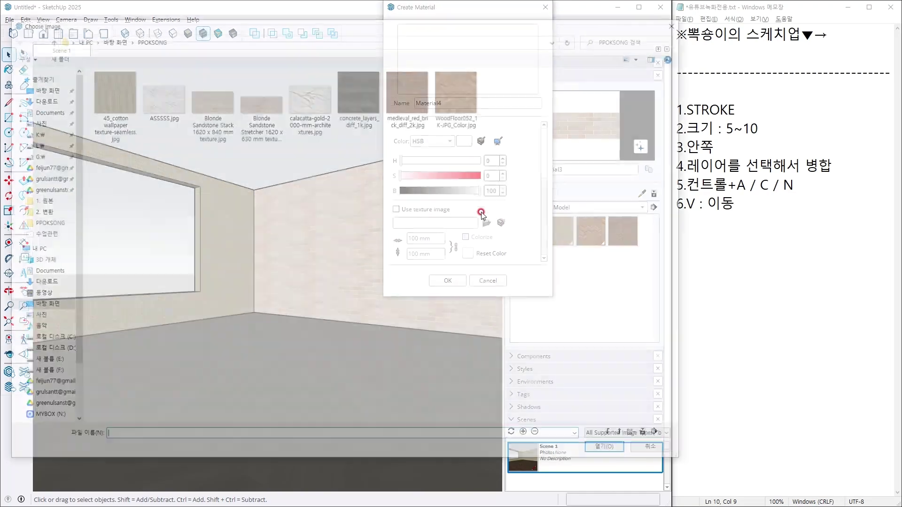
left_click(190, 94)
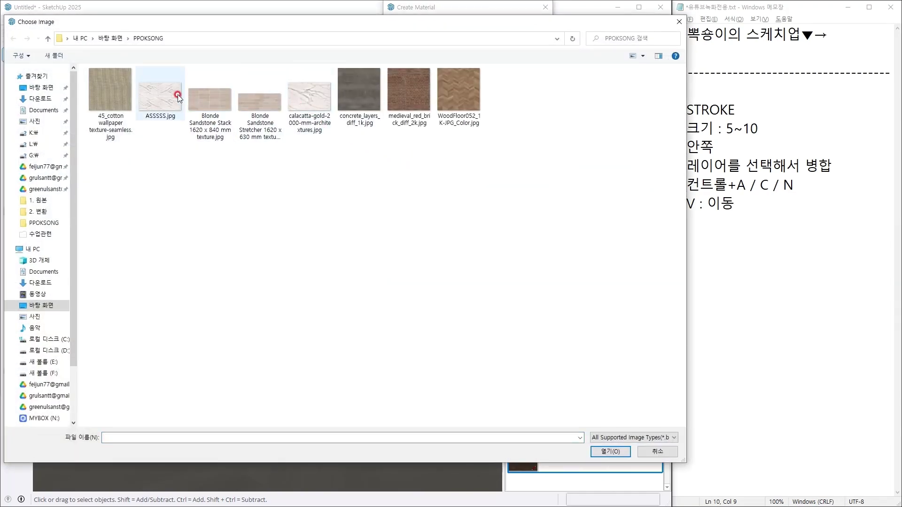
double_click(177, 94)
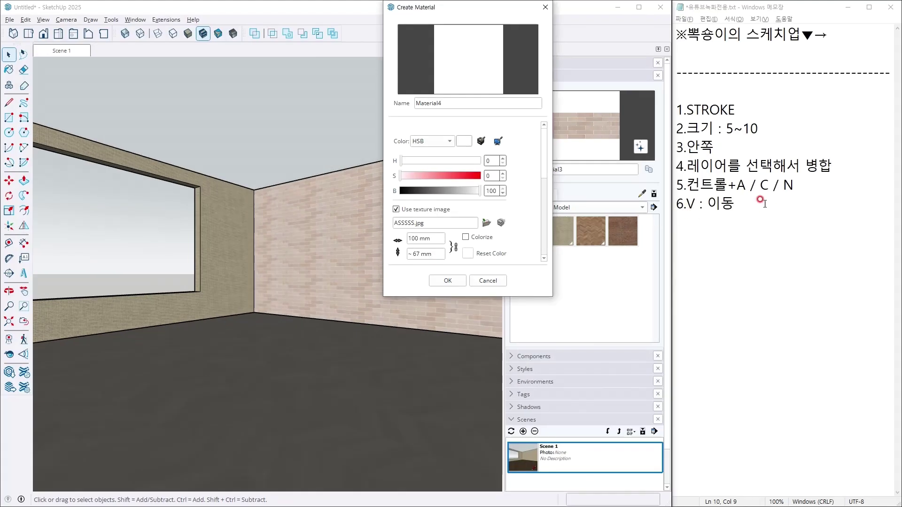
- Add the line "7.대리석 : 600~800" below the existing list in the Notepad notes
left_click(764, 204)
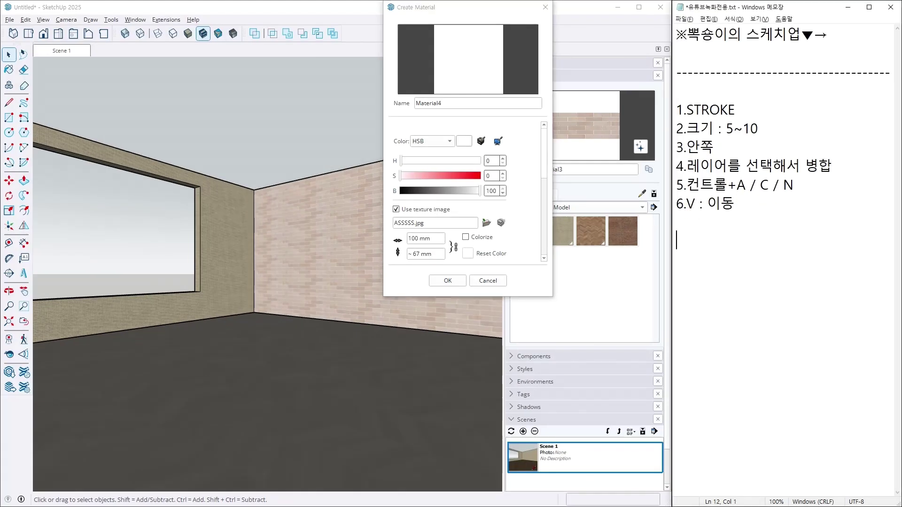
type("7.대리석 :")
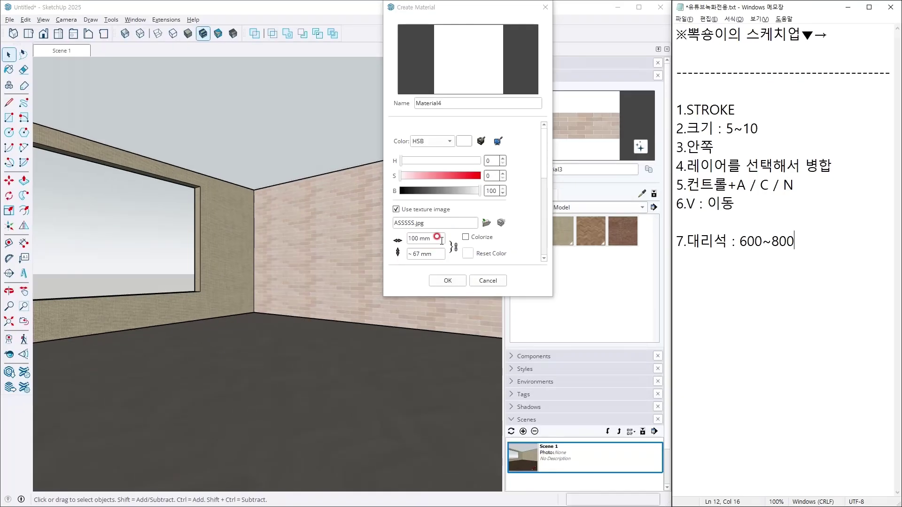
- Create the marble material with a texture width of 1200 mm and paint it onto the brick-textured wall
left_click(443, 223)
double_click(423, 238)
type("1200")
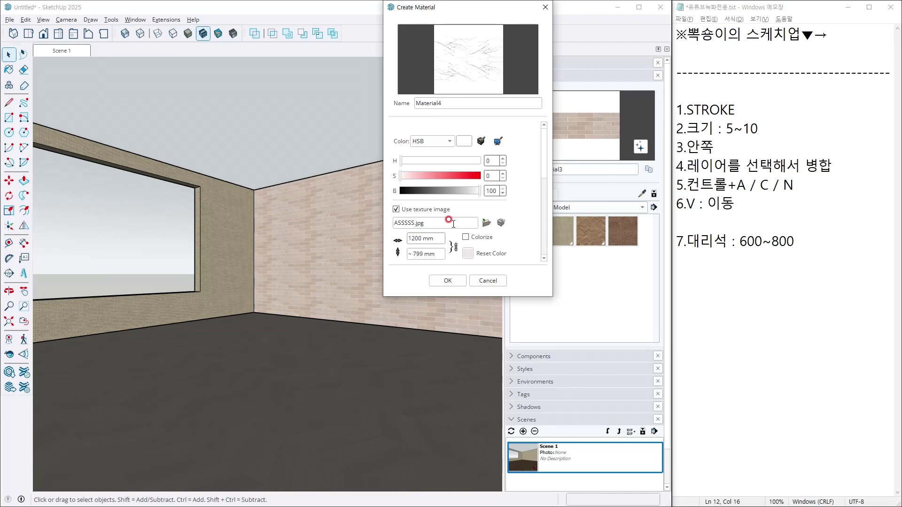
left_click(468, 253)
scroll(469, 256, "down", 2)
left_click(458, 283)
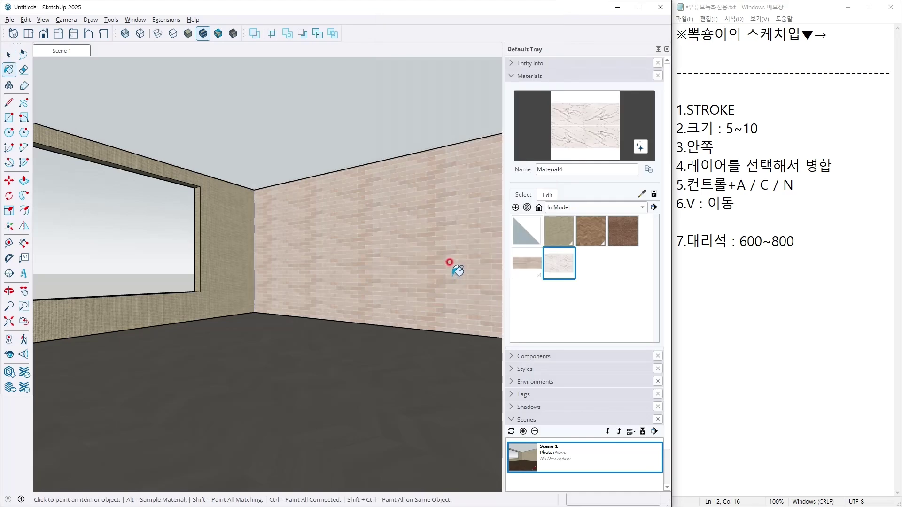
left_click(433, 233)
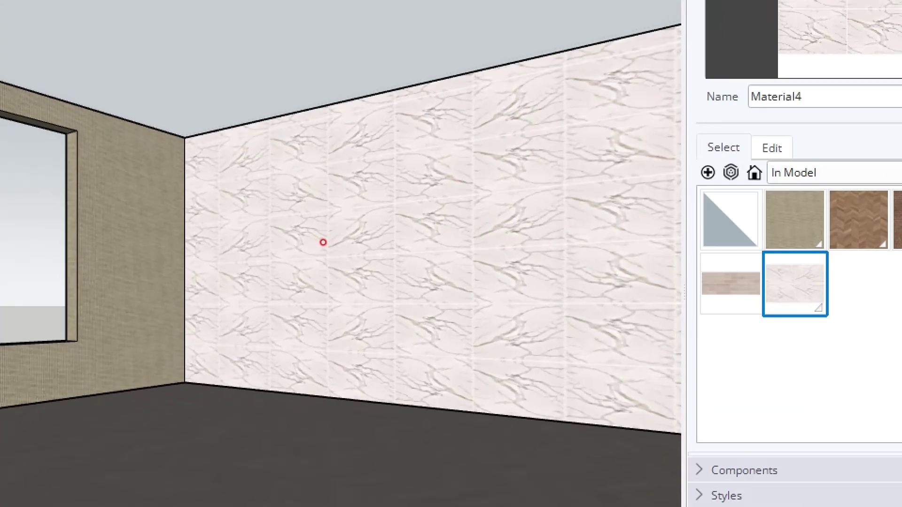
key("space")
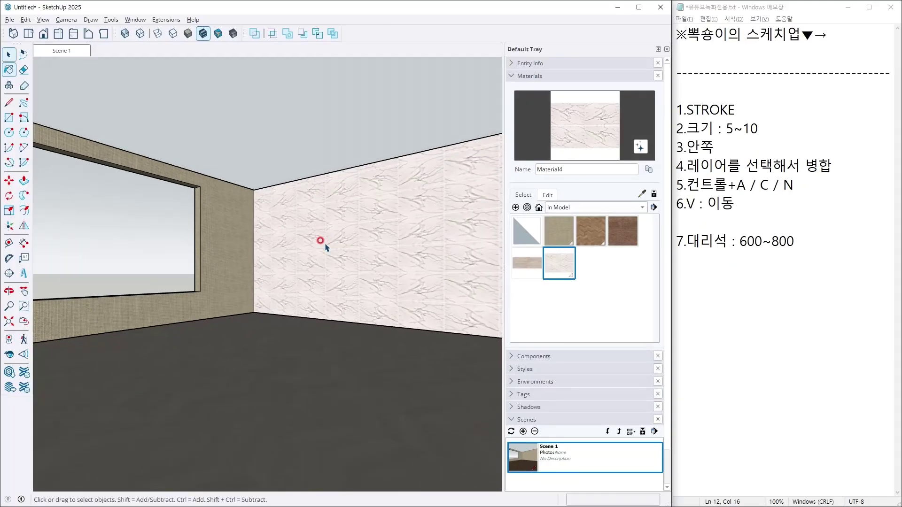
double_click(326, 245)
left_click(323, 242)
double_click(322, 241)
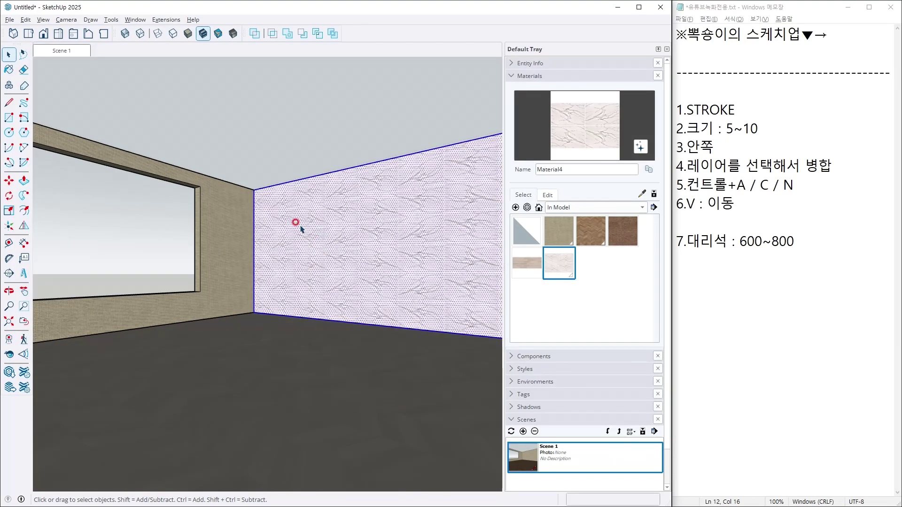
left_click(326, 213)
right_click(329, 212)
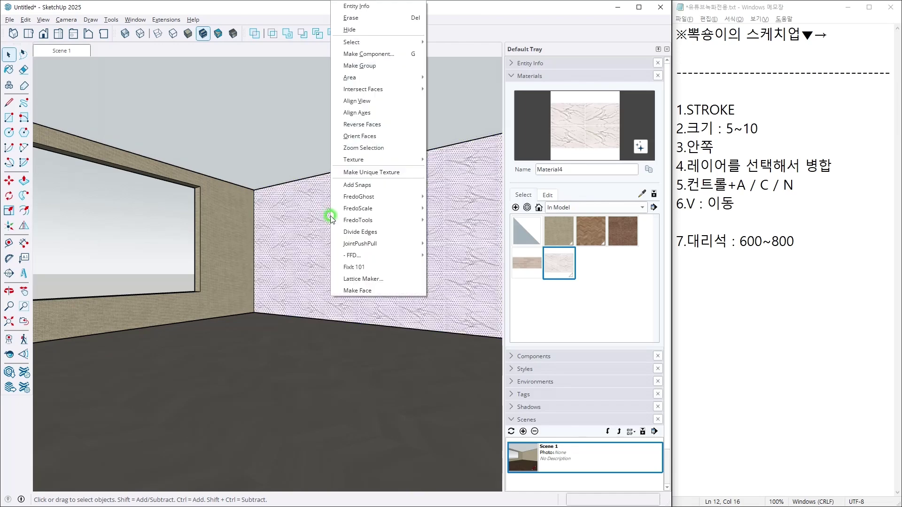
left_click(258, 117)
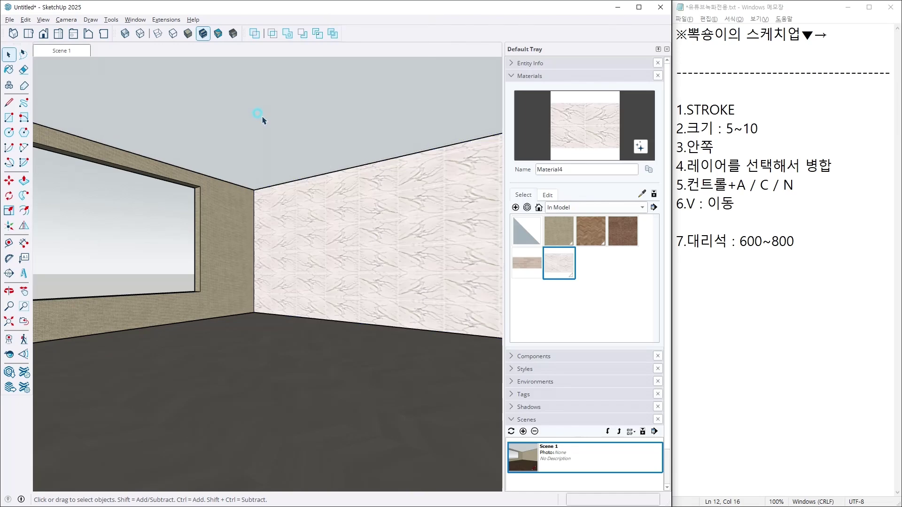
- Reposition the marble texture on the wall so that a tile corner sits at the wall's upper corner beside the window wall
right_click(351, 255)
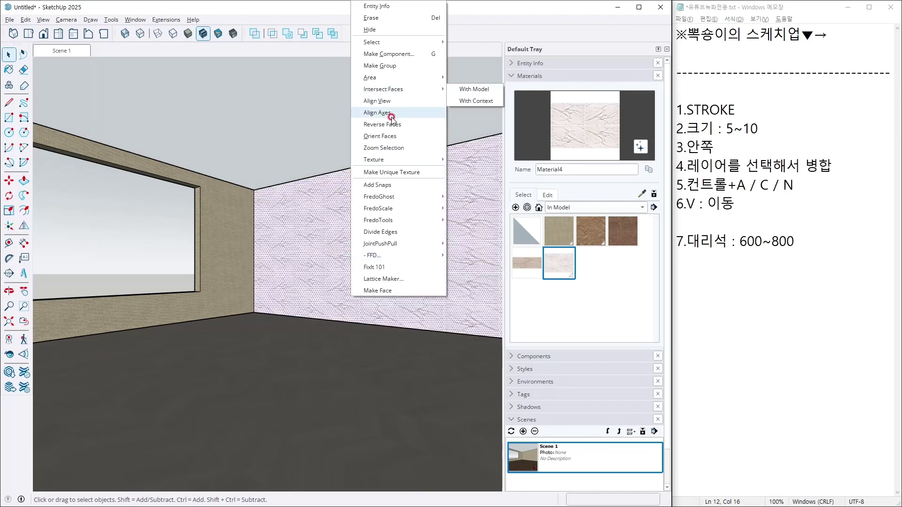
mouse_move(390, 162)
left_click(471, 159)
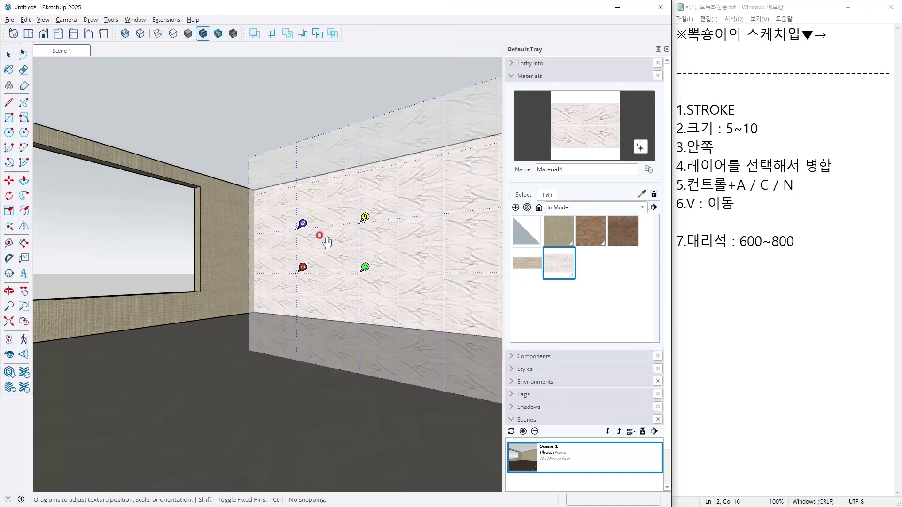
left_click_drag(300, 272, 260, 189)
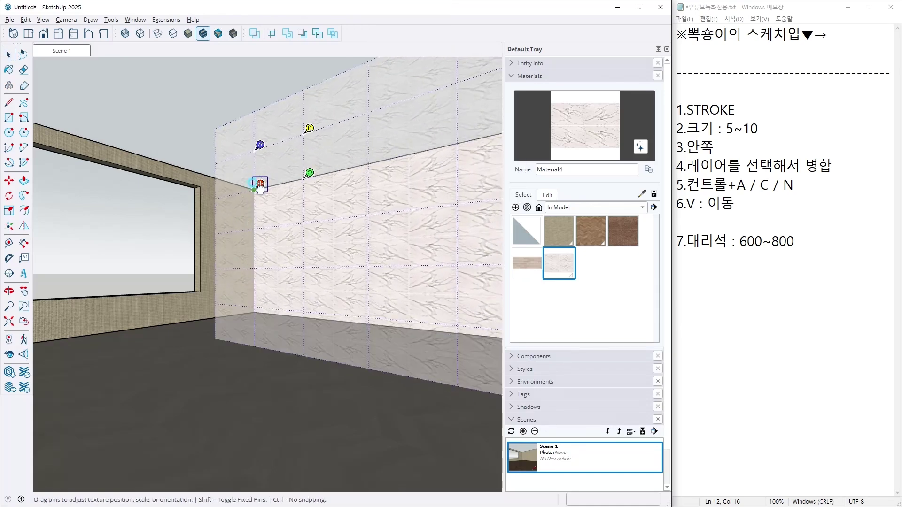
left_click(186, 142)
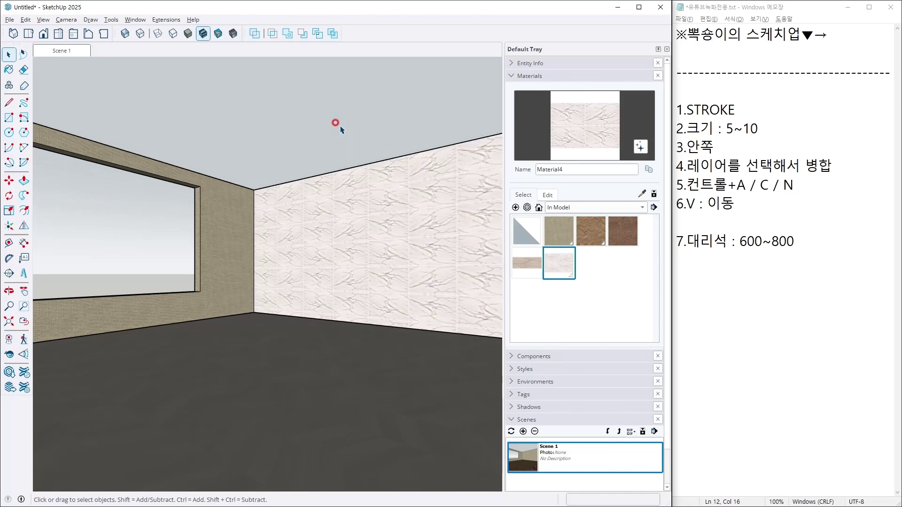
middle_click_drag(333, 176, 368, 213)
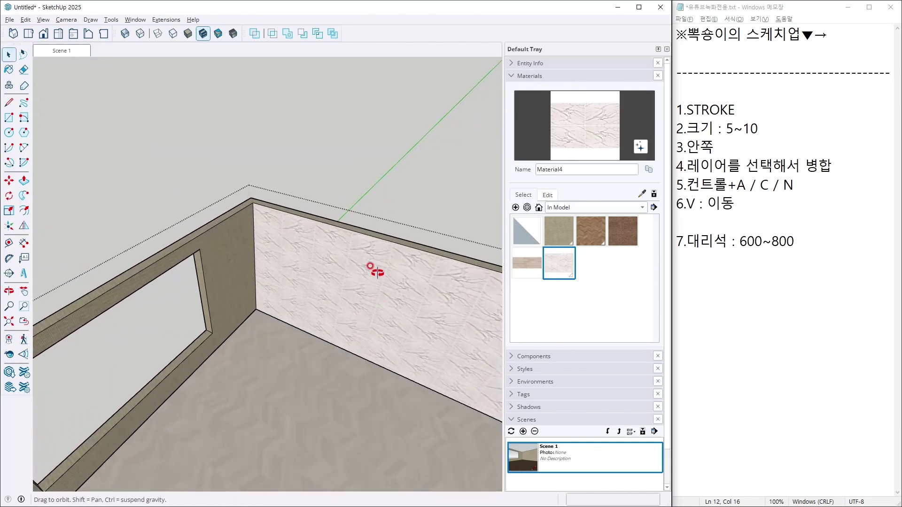
scroll(347, 300, "up", 5)
middle_click_drag(346, 297, 320, 232)
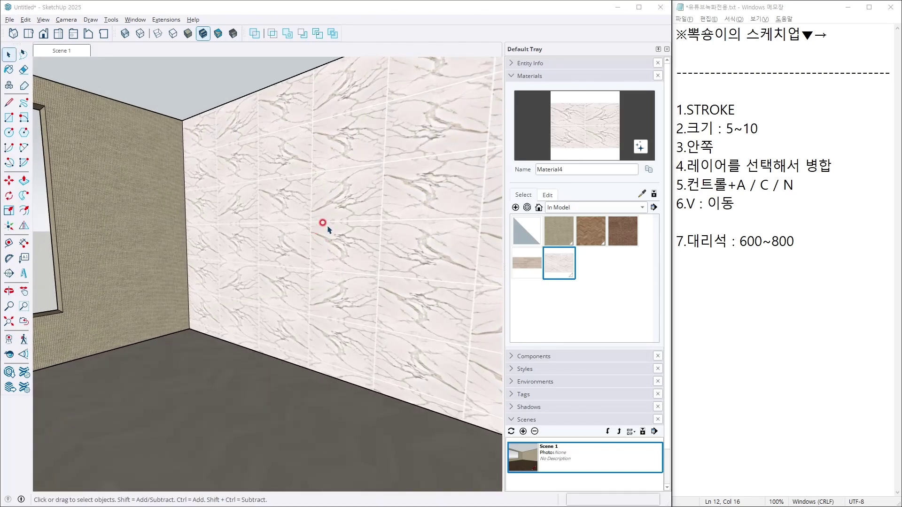
- Switch to the Architextures page in the browser, start creating a texture and choose the Stack pattern
key("alt+Tab")
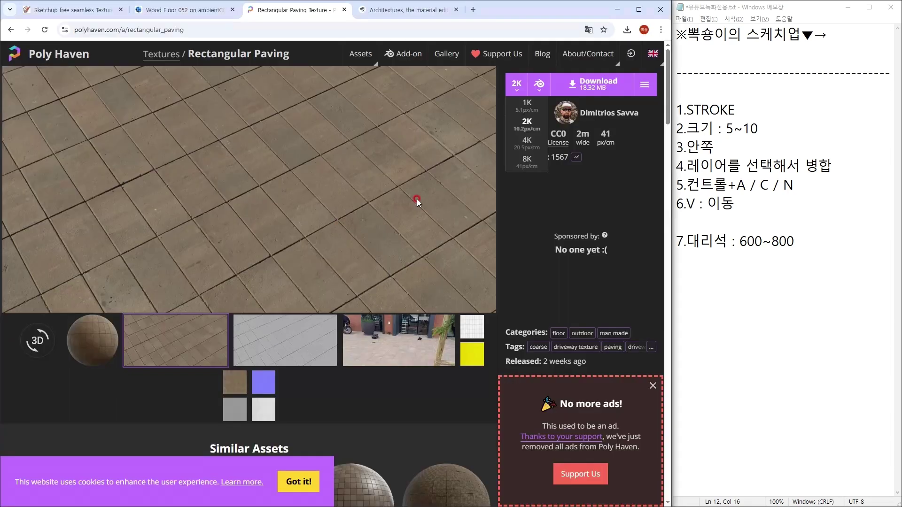
left_click(807, 249)
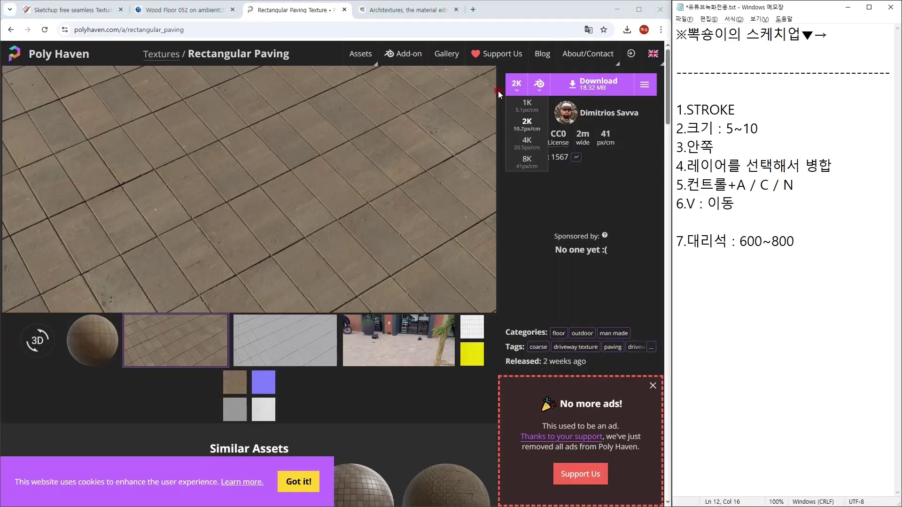
left_click(410, 13)
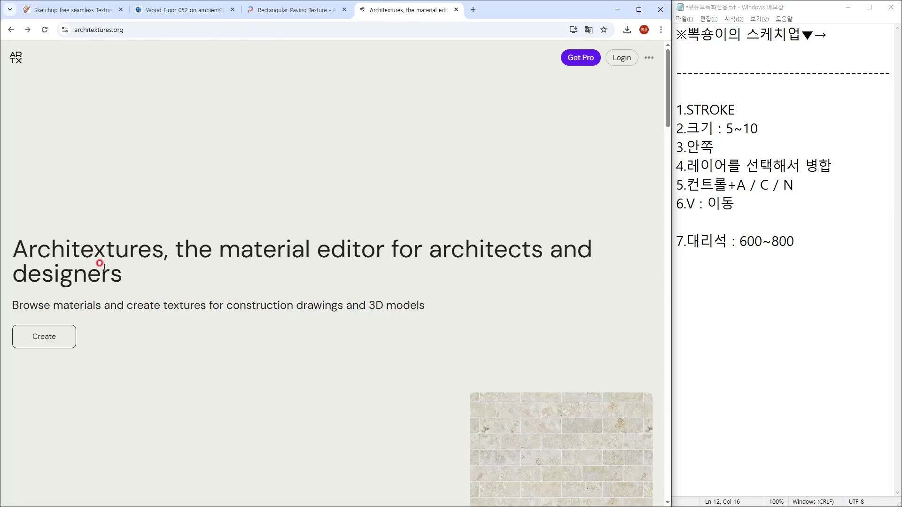
left_click(52, 337)
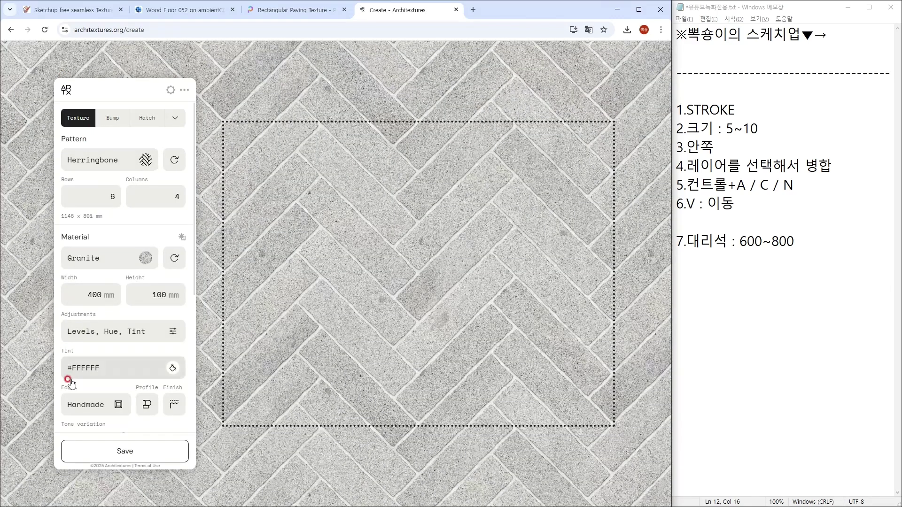
left_click(105, 162)
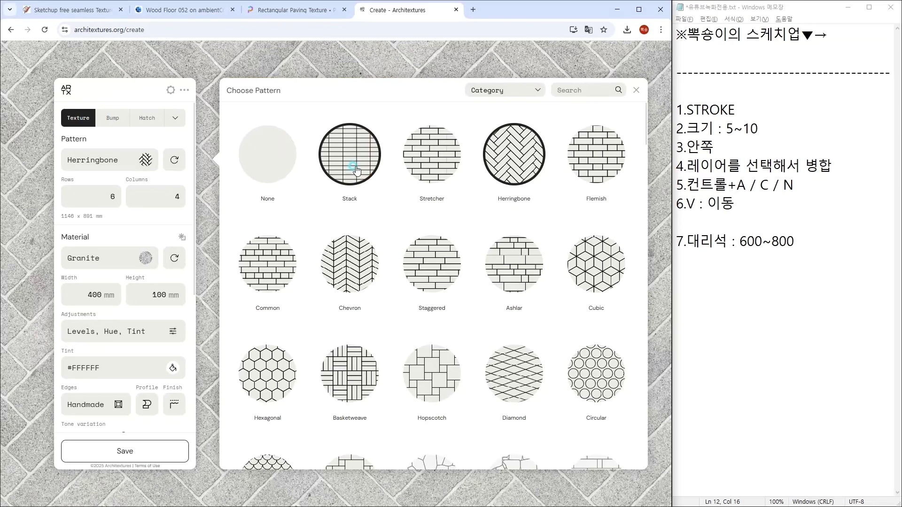
left_click(355, 169)
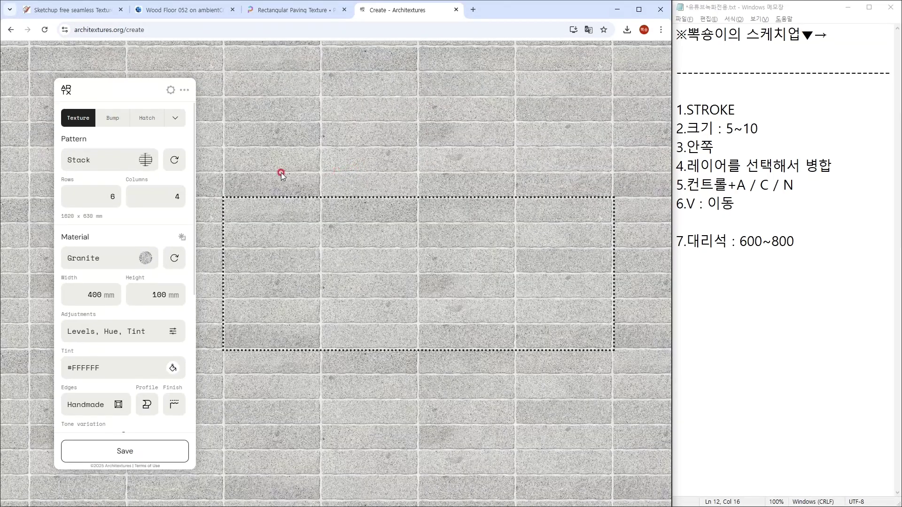
- Set the stack pattern to 2 rows and 2 columns
left_click(111, 193)
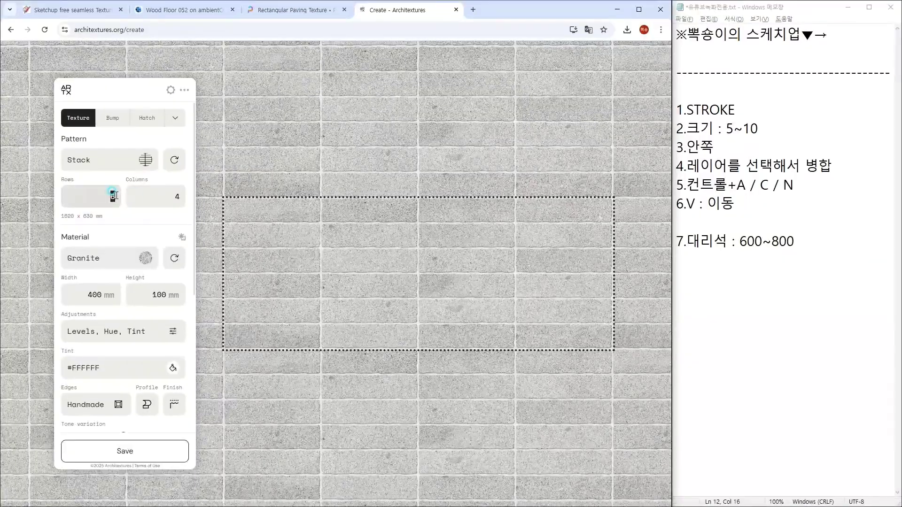
type("2")
left_click(164, 198)
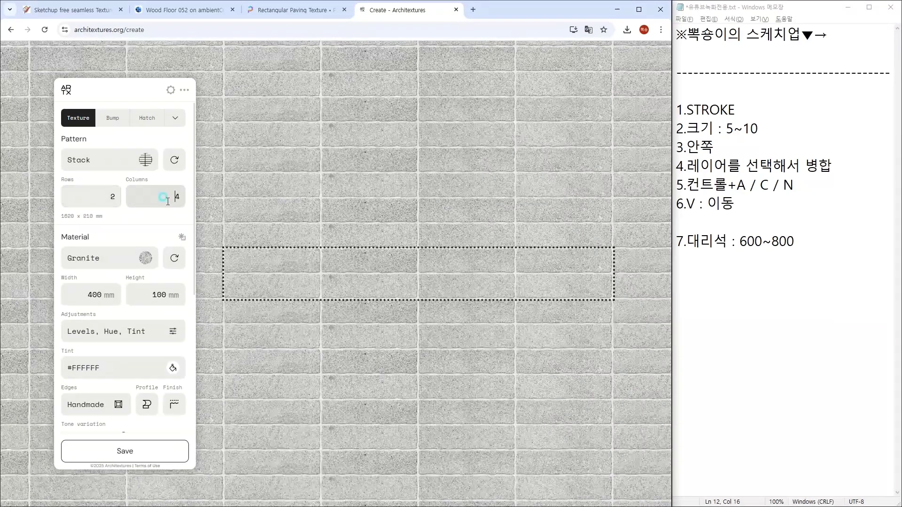
type("2")
key("Tab")
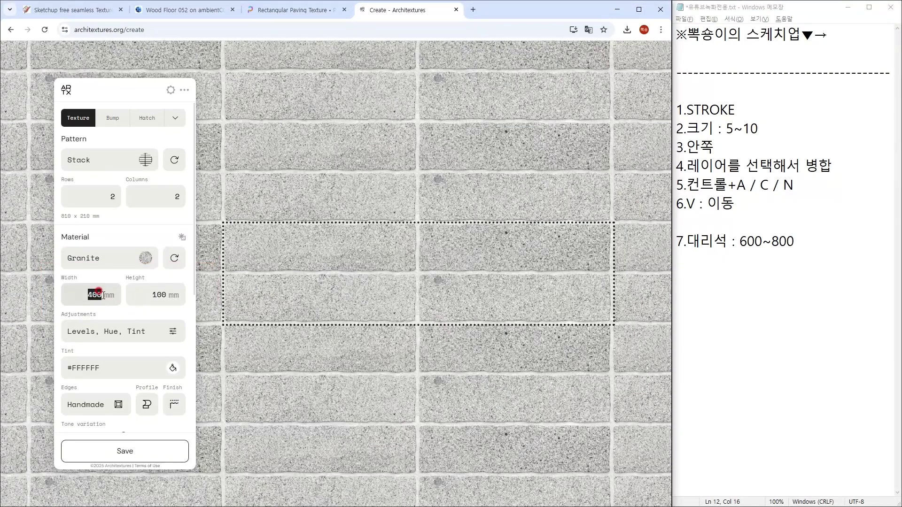
- Set the tile material's width and height to 1000 mm each
type("1000")
key("Tab")
type("10")
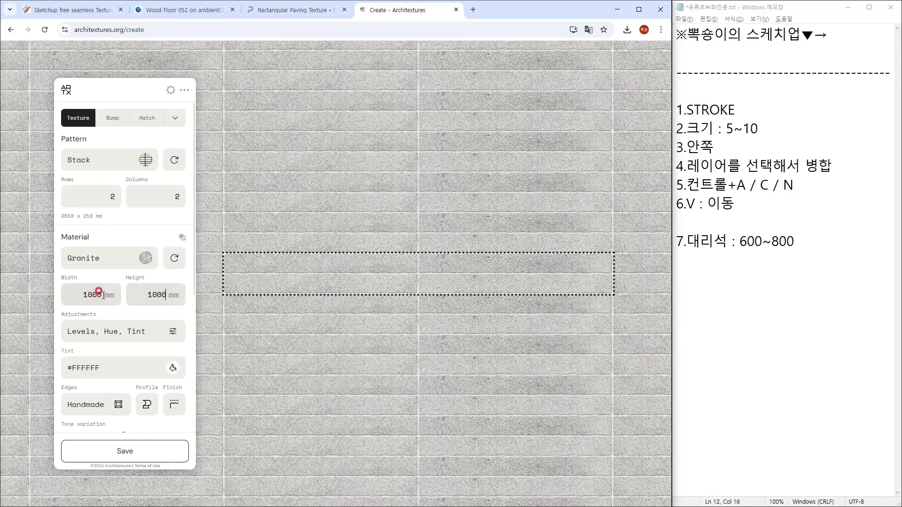
type("00")
- Change the tile edge style to Fine
scroll(100, 293, "down", 3)
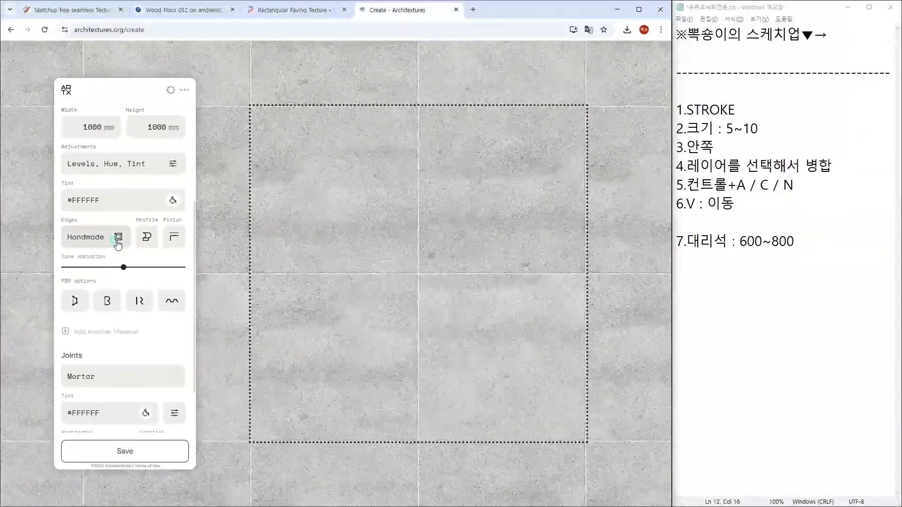
left_click(118, 238)
left_click(285, 192)
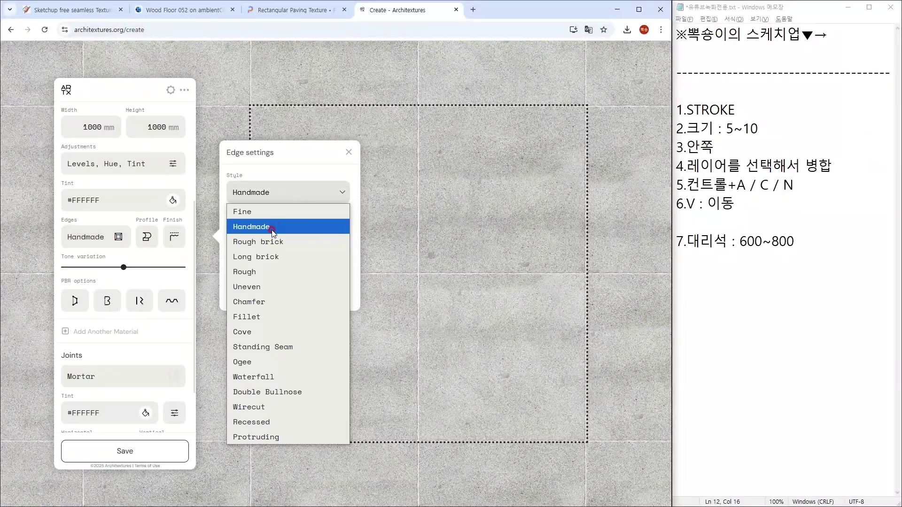
left_click(264, 210)
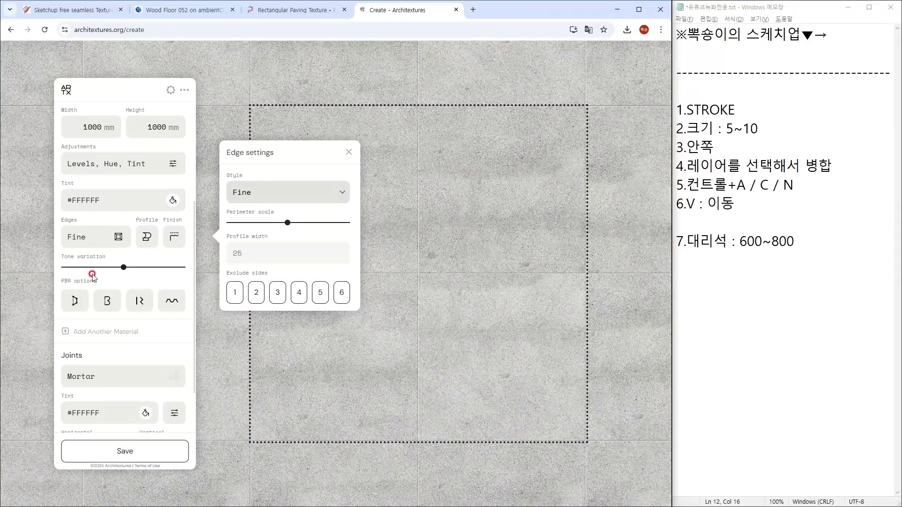
- Replace the tile material with Giallo Mori Marble from the expanded stone choices
scroll(123, 252, "up", 3)
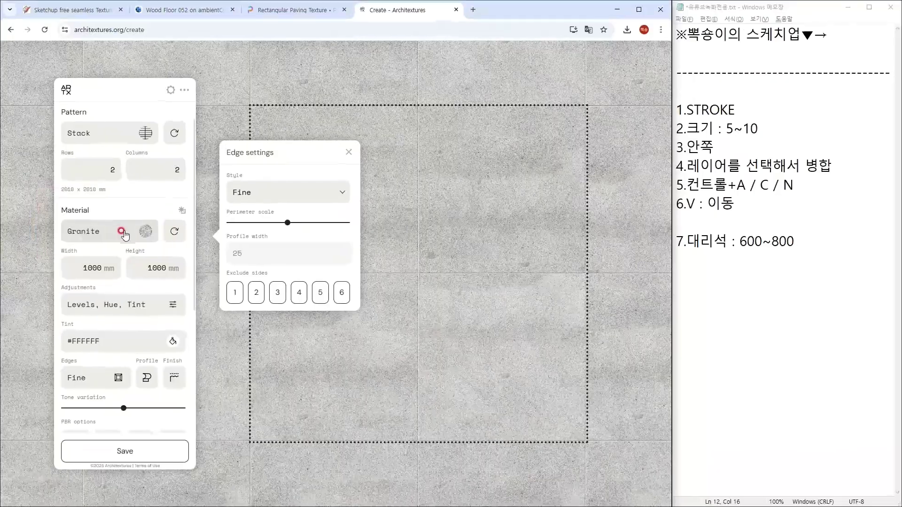
left_click(185, 242)
scroll(429, 288, "down", 20)
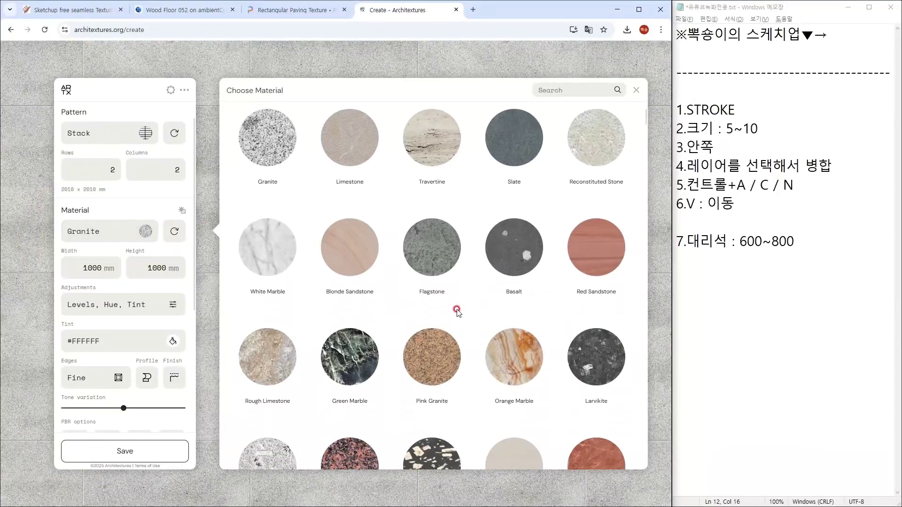
left_click_drag(664, 461, 623, 88)
scroll(534, 226, "down", 6)
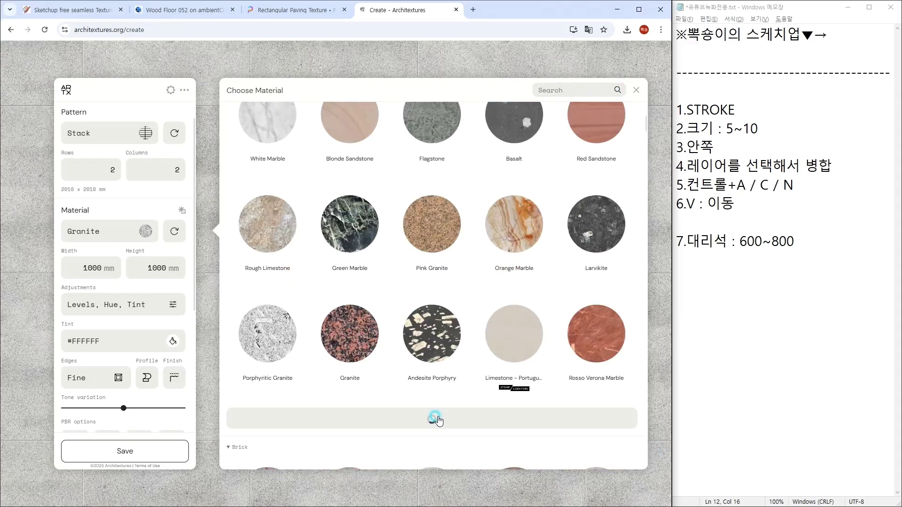
left_click(436, 419)
scroll(430, 316, "down", 3)
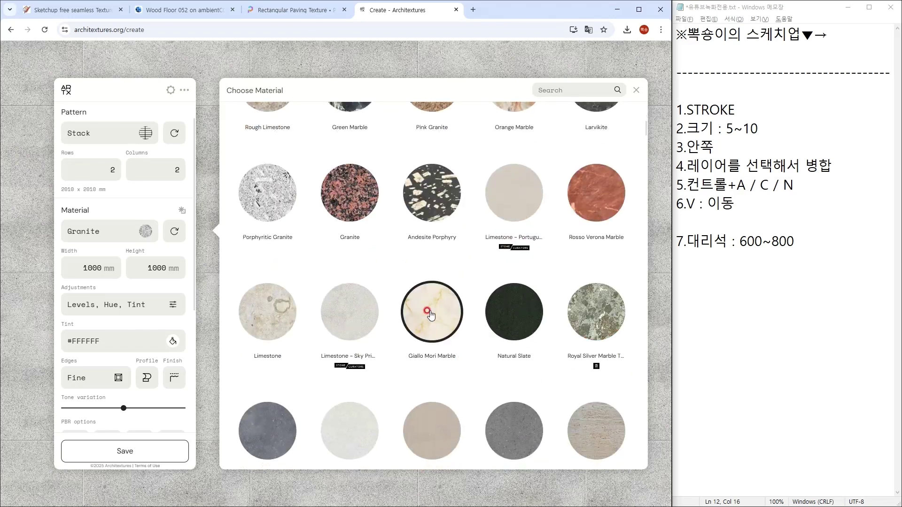
left_click(430, 315)
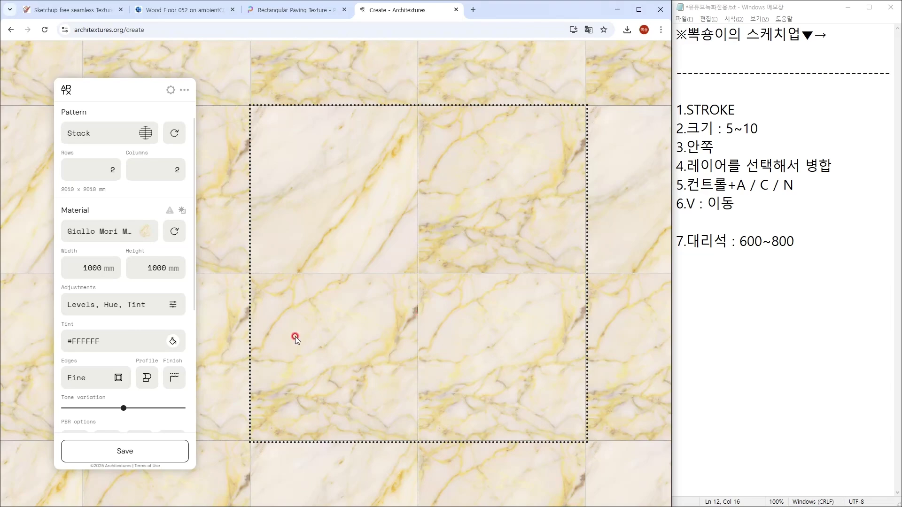
scroll(171, 361, "down", 4)
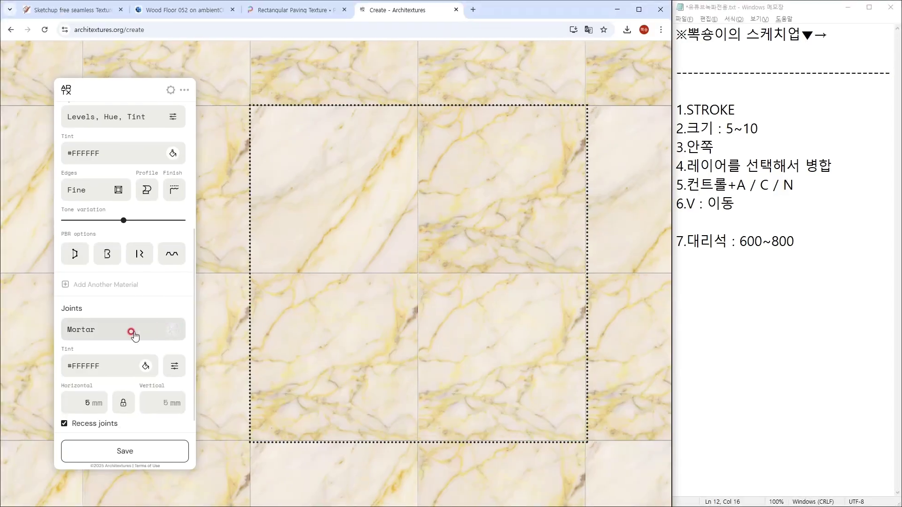
left_click(127, 334)
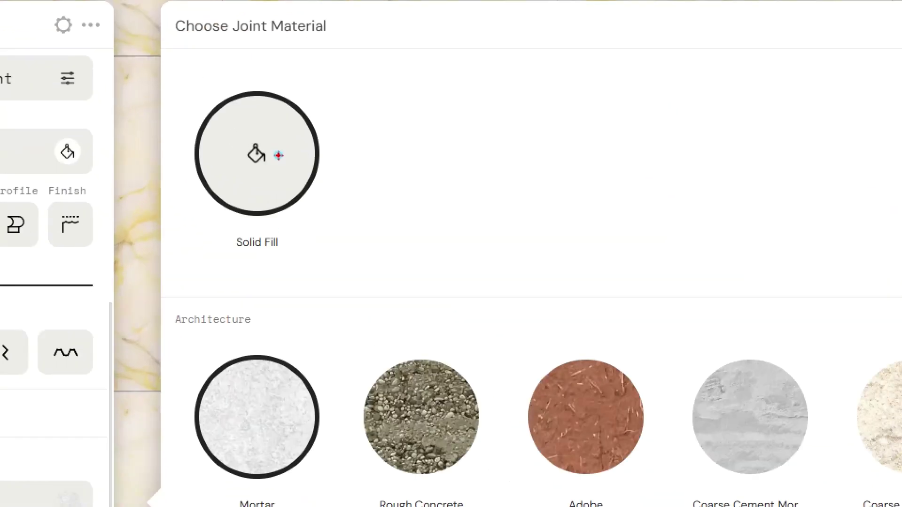
left_click_drag(225, 114, 327, 208, "ctrl")
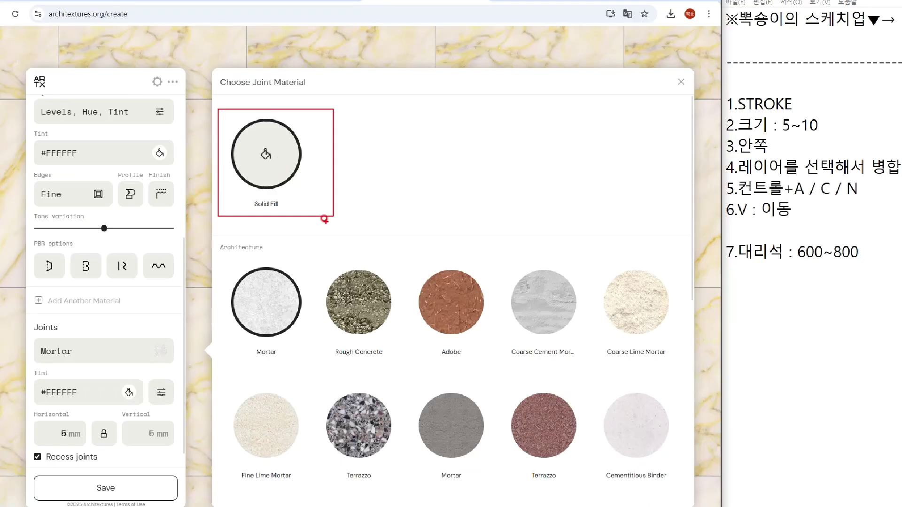
mouse_move(492, 314)
left_mouse_down()
mouse_move(516, 328)
mouse_move(393, 421)
left_mouse_up()
key("Escape")
left_click(635, 92)
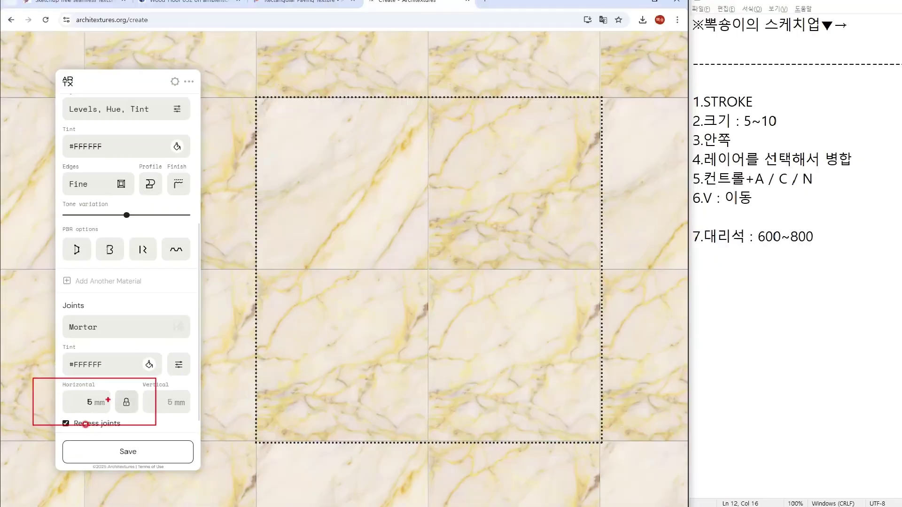
- Set the horizontal and vertical joint width to 15 mm and download the marble tile texture
left_click(114, 391)
left_click(85, 399)
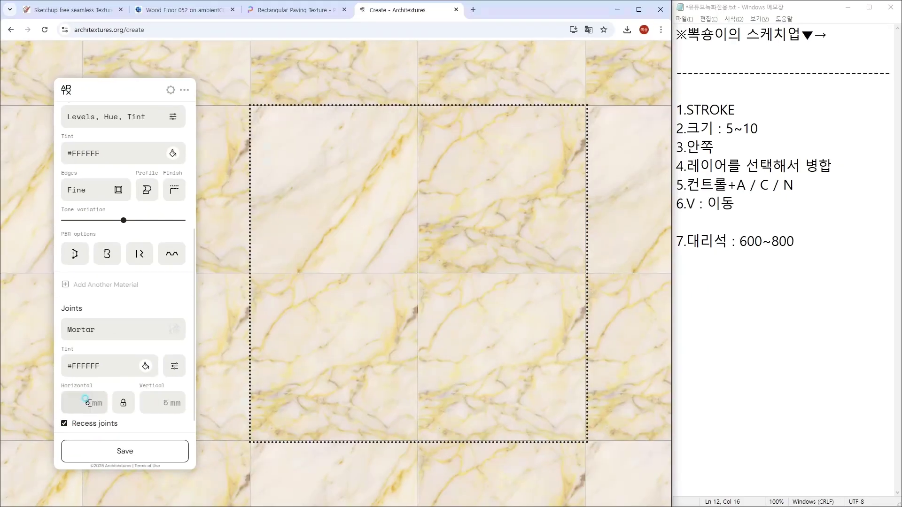
left_click_drag(85, 398, 67, 399)
type("15")
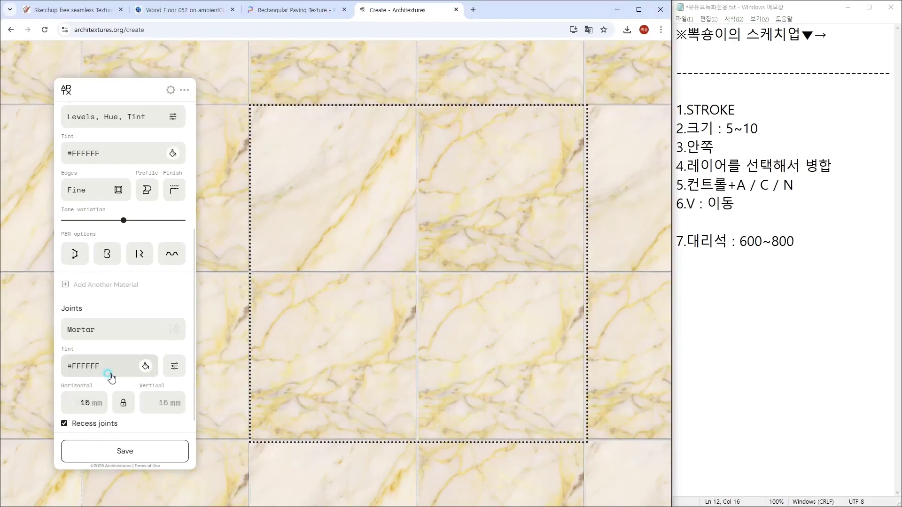
left_click(111, 371)
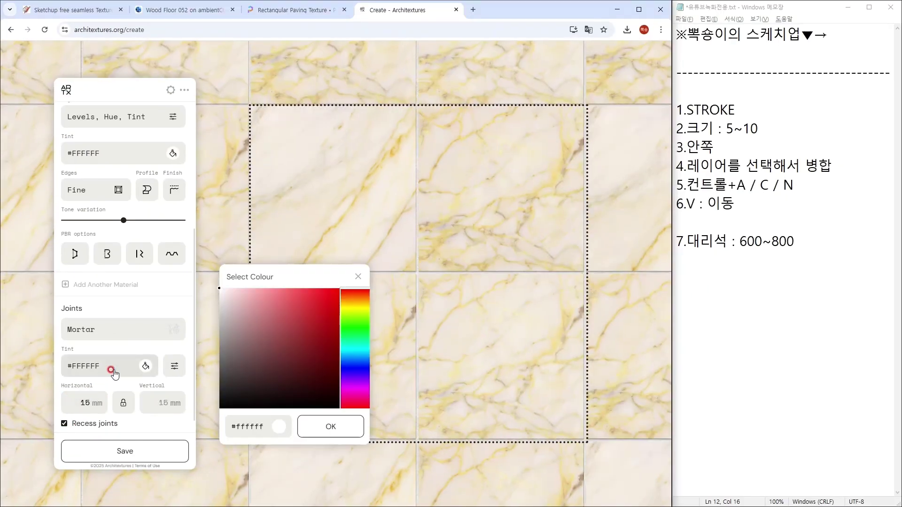
left_click(363, 276)
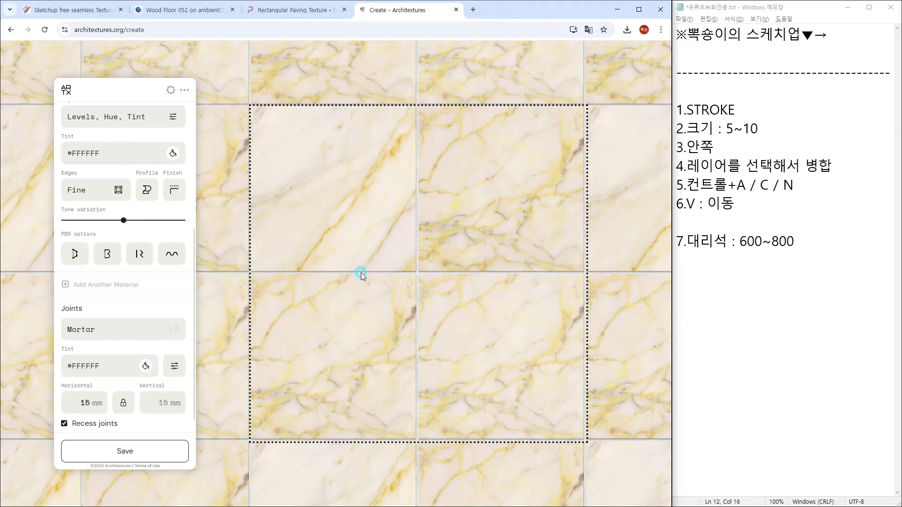
left_click(157, 453)
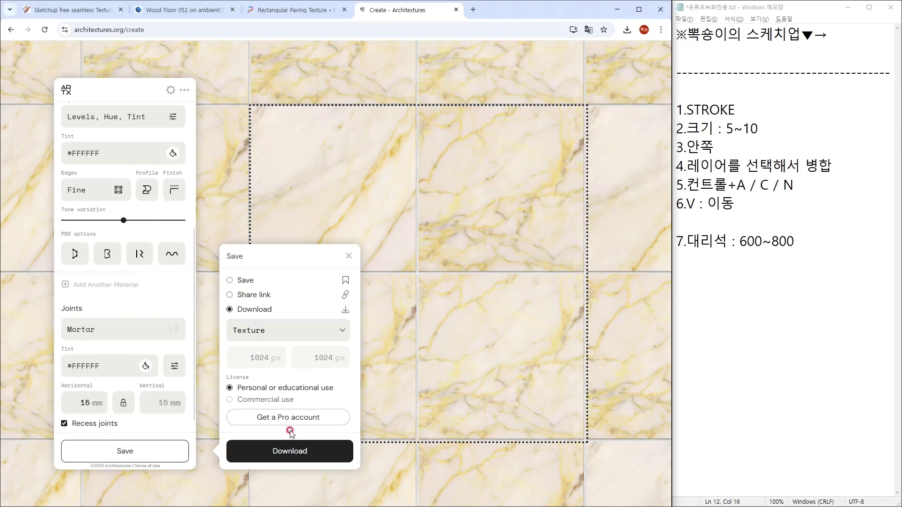
left_click(277, 451)
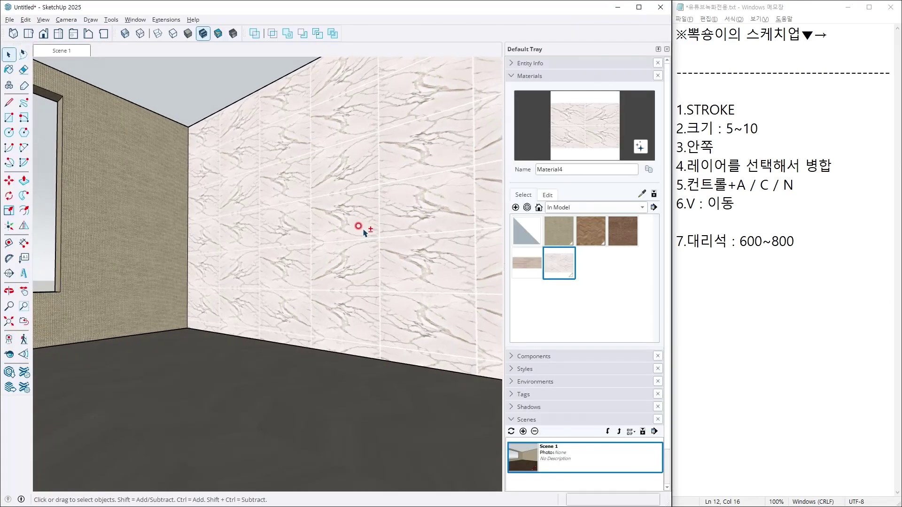
- Switch to SketchUp and start a new material that uses "Giallo Mori Marble Stack 2030 x 2030 mm texture.jpg" as its texture image
middle_click_drag(363, 232, 468, 264)
left_click(516, 208)
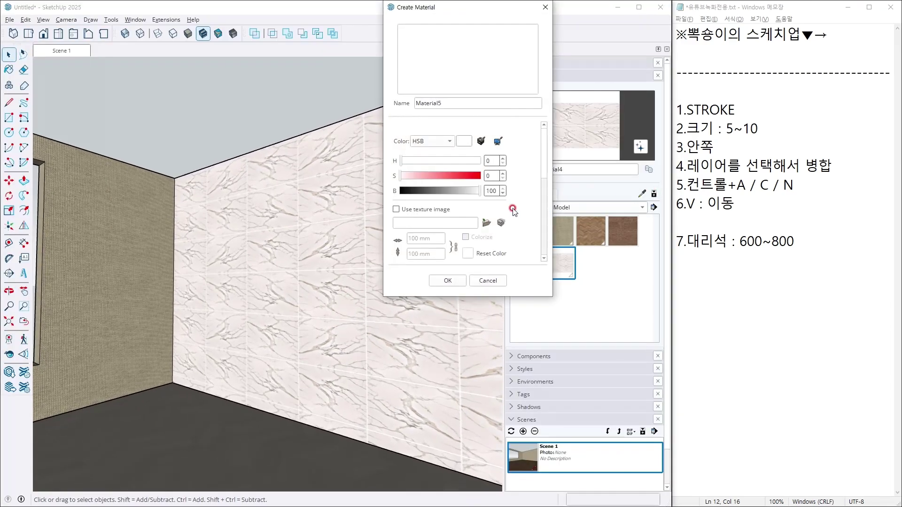
left_click(487, 223)
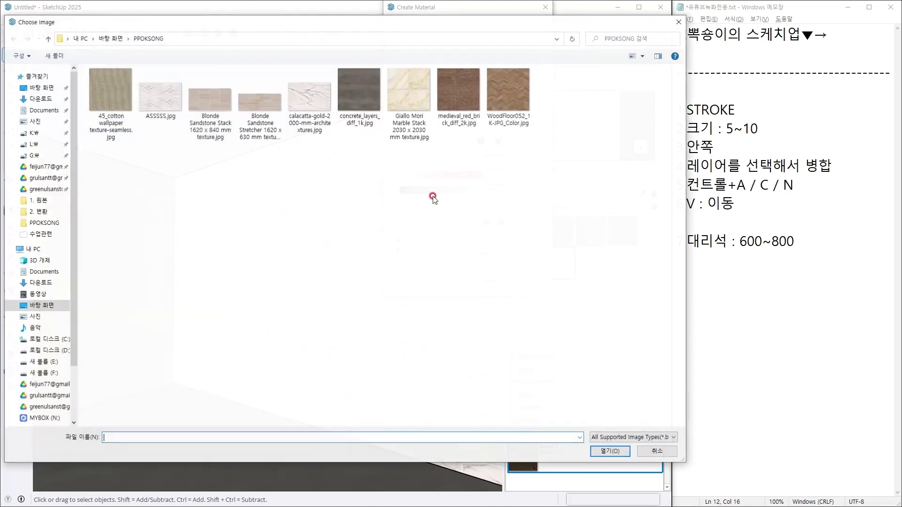
double_click(409, 96)
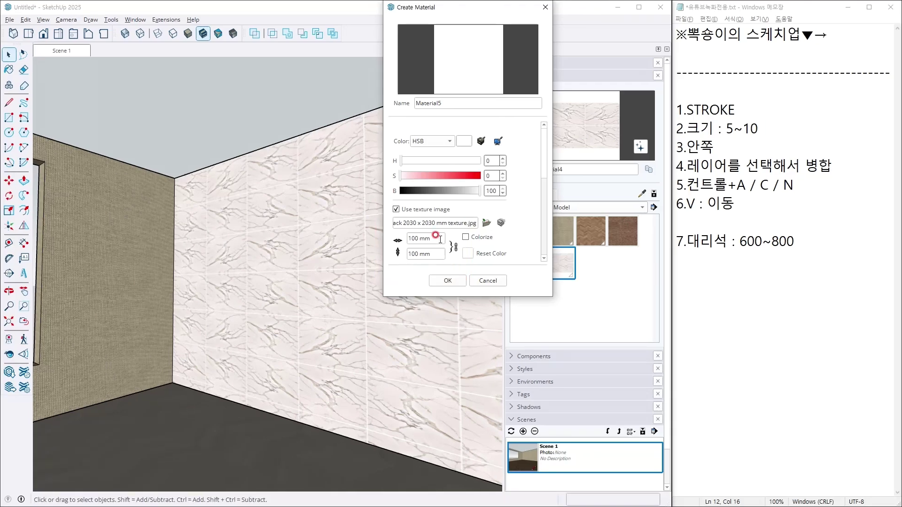
- Create the yellow marble material with a texture width of 1000 mm and paint it onto the marble-tiled wall
left_click(408, 228)
type("10")
key("Return")
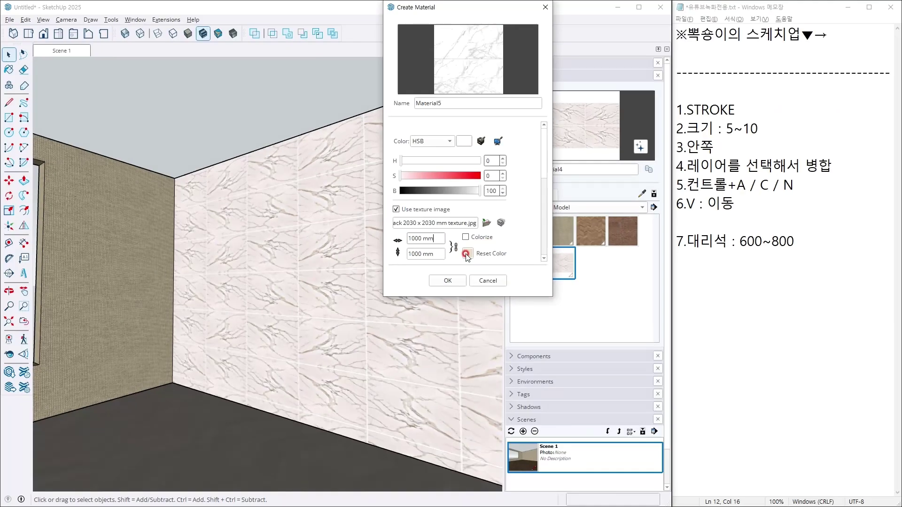
left_click(433, 264)
scroll(432, 264, "down", 2)
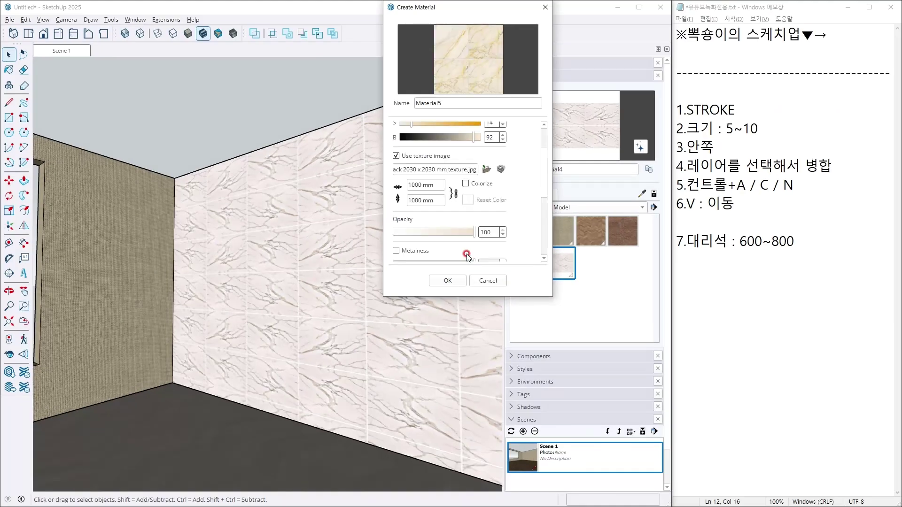
left_click(452, 280)
left_click(389, 207)
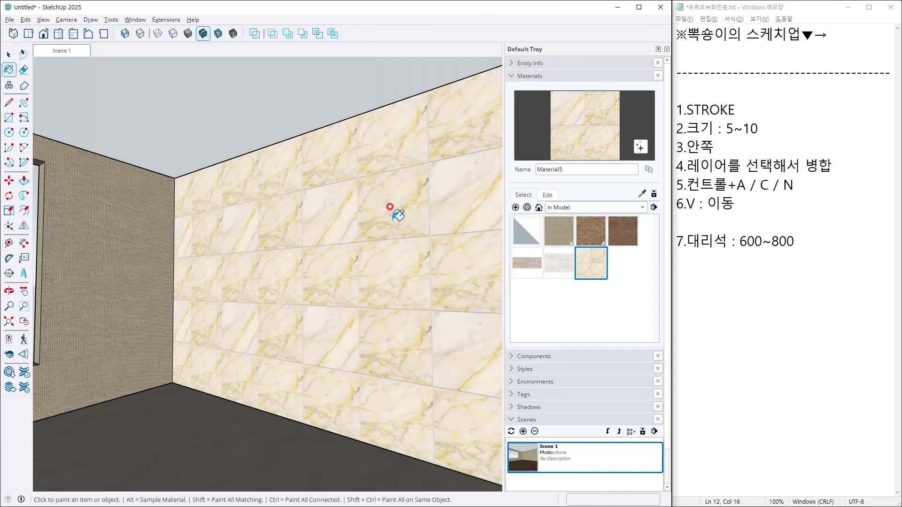
key("space")
mouse_move(292, 182)
middle_mouse_down()
mouse_move(360, 244)
mouse_move(379, 302)
middle_mouse_up()
middle_click_drag(438, 288, 340, 247)
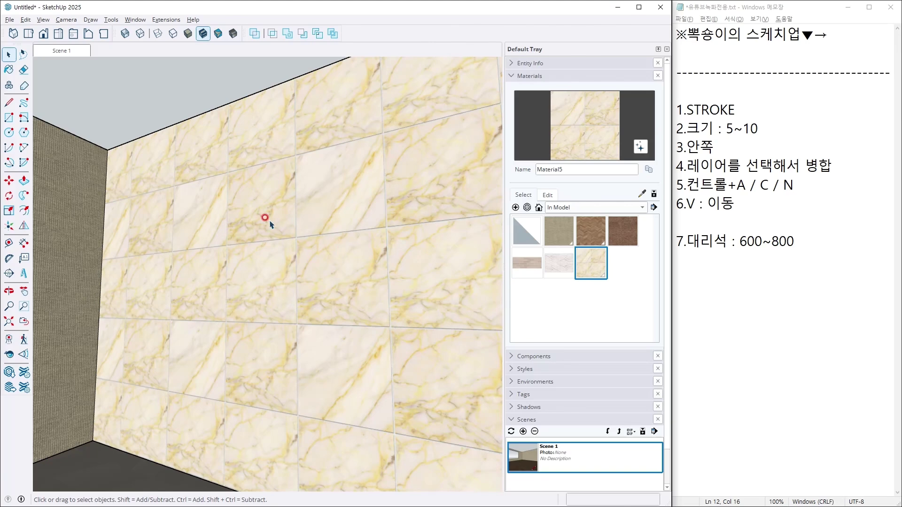
middle_click_drag(221, 141, 366, 356)
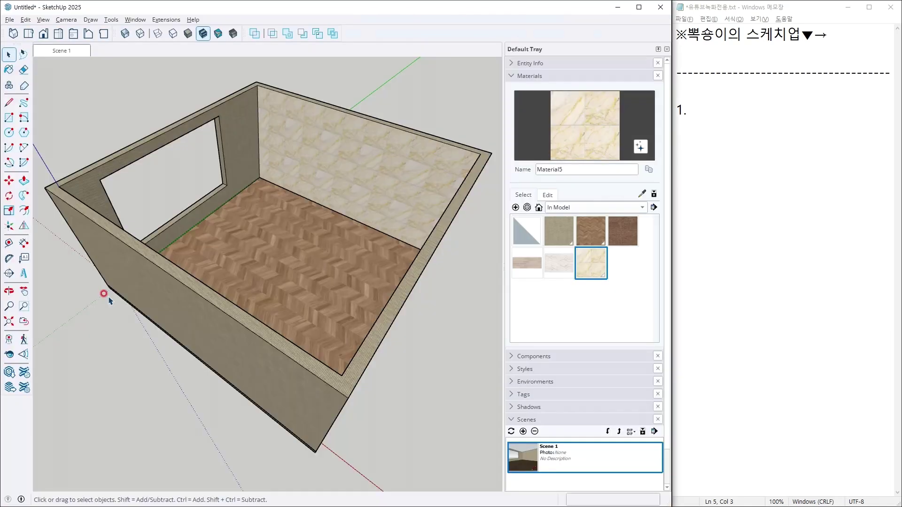
middle_click_drag(310, 271, 257, 235)
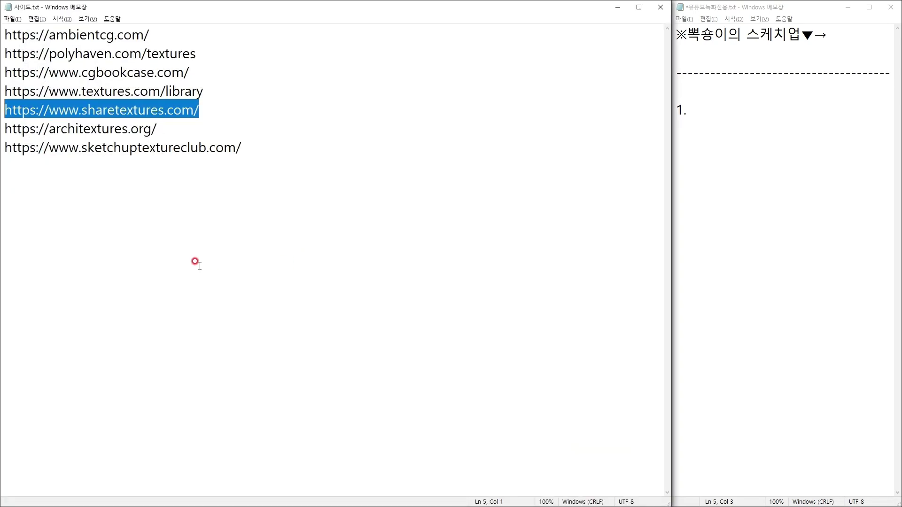
left_click(287, 114)
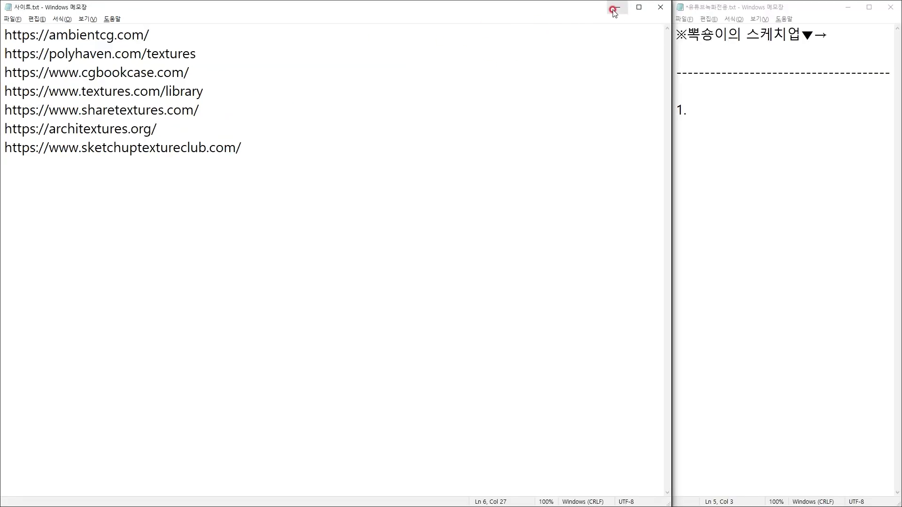
left_click(614, 9)
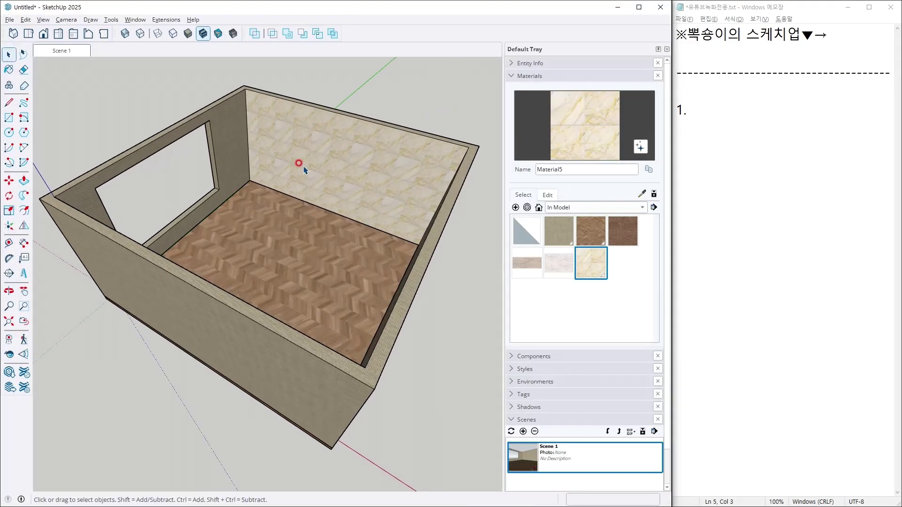
- Draw a 3000 by 1800 mm rectangle that fills the window opening in the side wall
mouse_move(276, 203)
middle_mouse_down()
mouse_move(353, 221)
mouse_move(240, 232)
mouse_move(279, 238)
mouse_move(196, 119)
middle_mouse_up()
scroll(236, 226, "down", 4)
key("r")
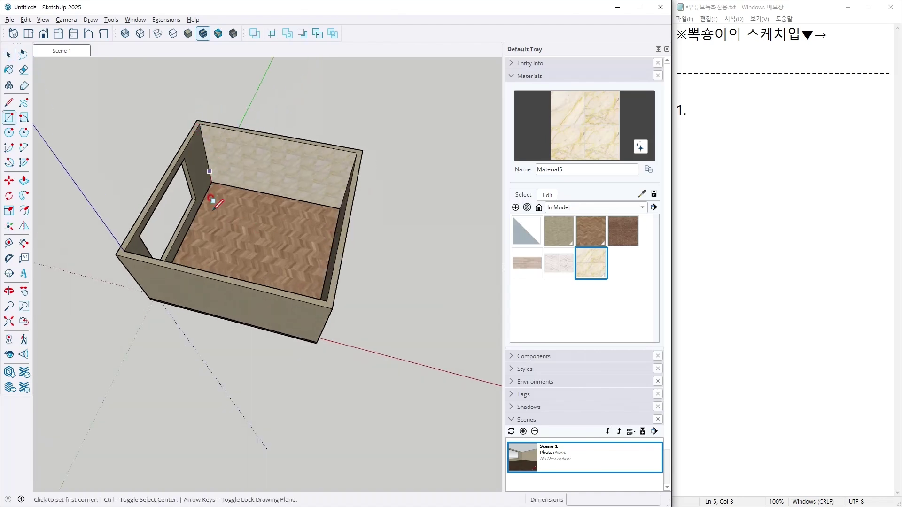
scroll(224, 202, "up", 3)
middle_click_drag(238, 207, 161, 115)
scroll(175, 181, "up", 4)
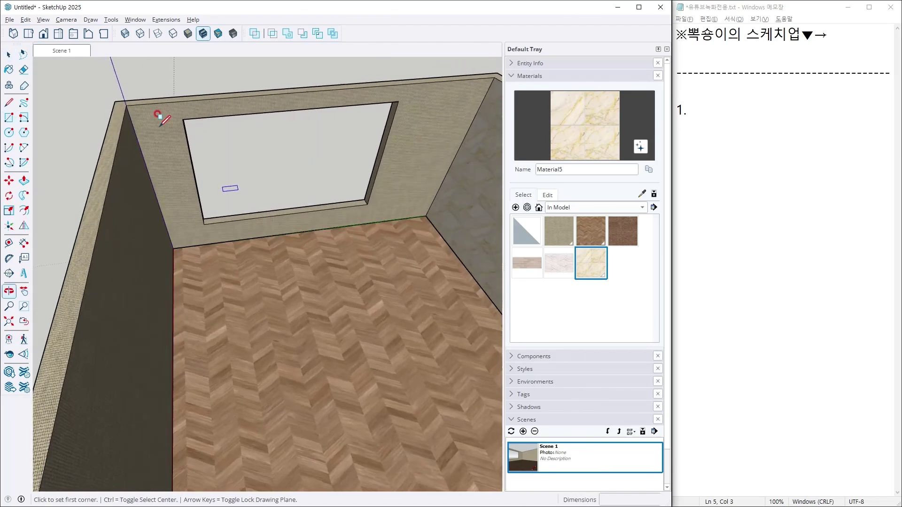
left_click(182, 119)
left_click(370, 208)
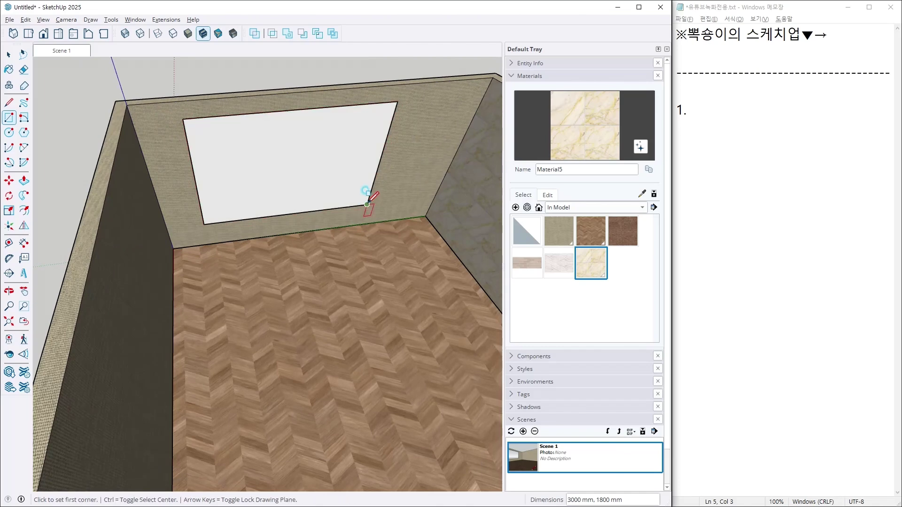
- Start a lattice from the window face with width 60, depth 150, pane inset 70 and pane thickness 10
key("space")
left_click(306, 169)
right_click(306, 167)
left_click(339, 420)
left_click(368, 219)
type("60")
key("Tab")
type("150")
key("Tab")
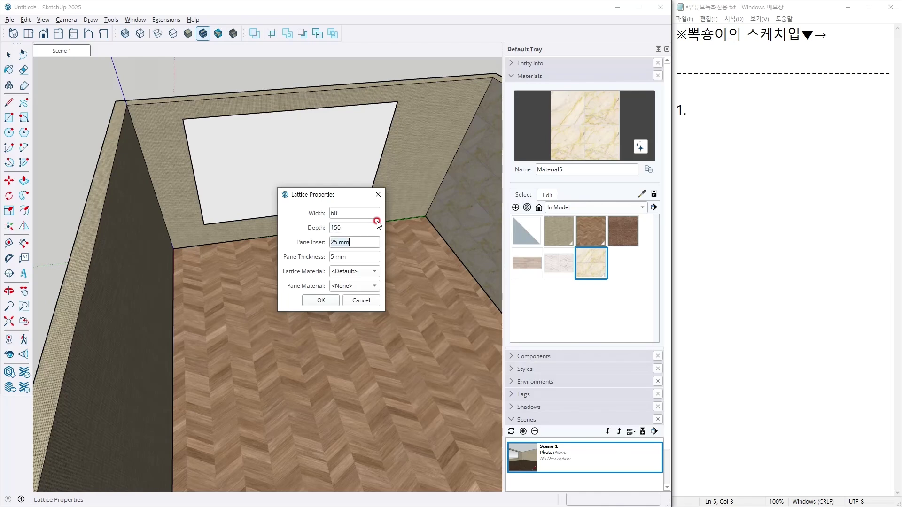
key("Tab")
key("shift+Tab")
- Set the lattice material to White and the pane material to Glass, and create the window
left_click(363, 277)
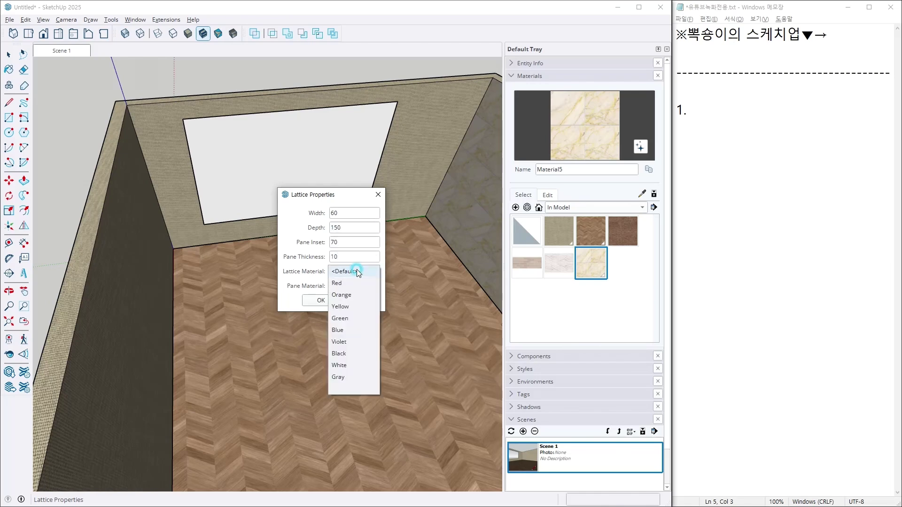
left_click(340, 366)
left_click(338, 286)
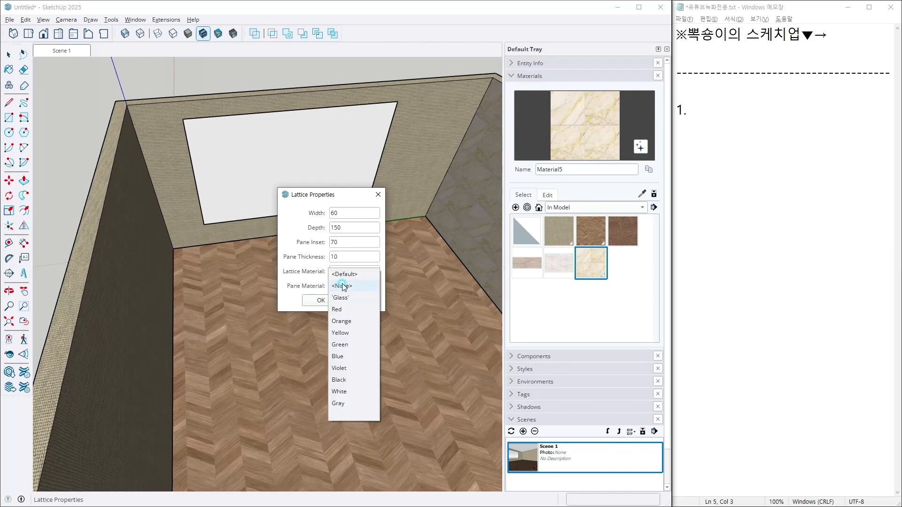
left_click(339, 299)
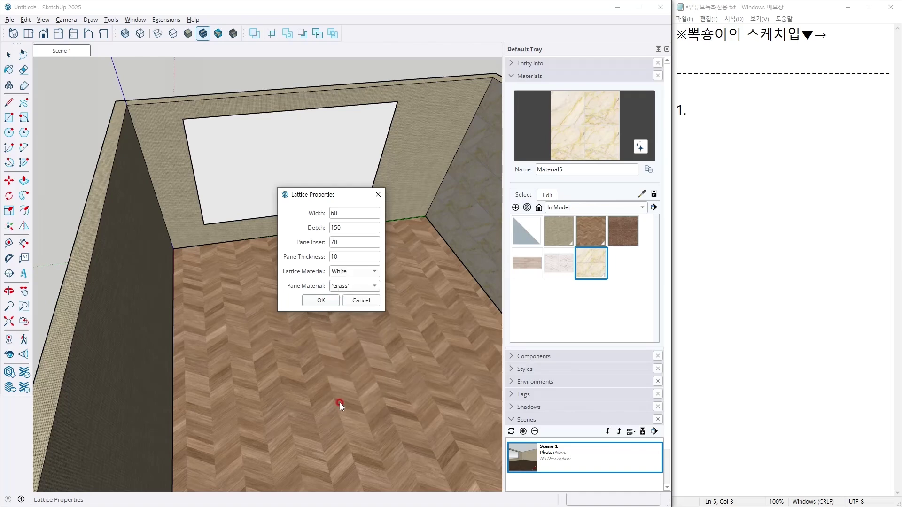
left_click(325, 305)
- Cover the room with a rectangle across the wall tops and push-pull it upward into a ceiling slab
scroll(254, 293, "down", 5)
middle_click_drag(211, 288, 438, 292)
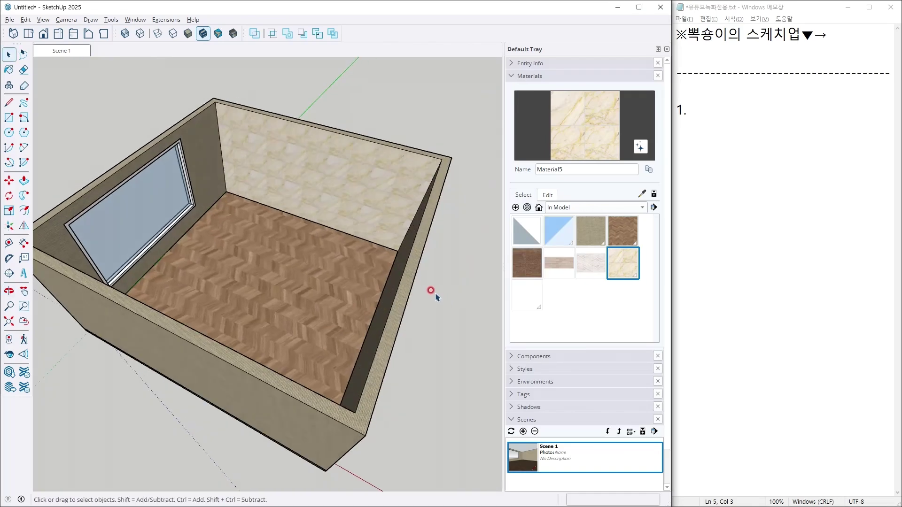
key("r")
left_click(247, 129)
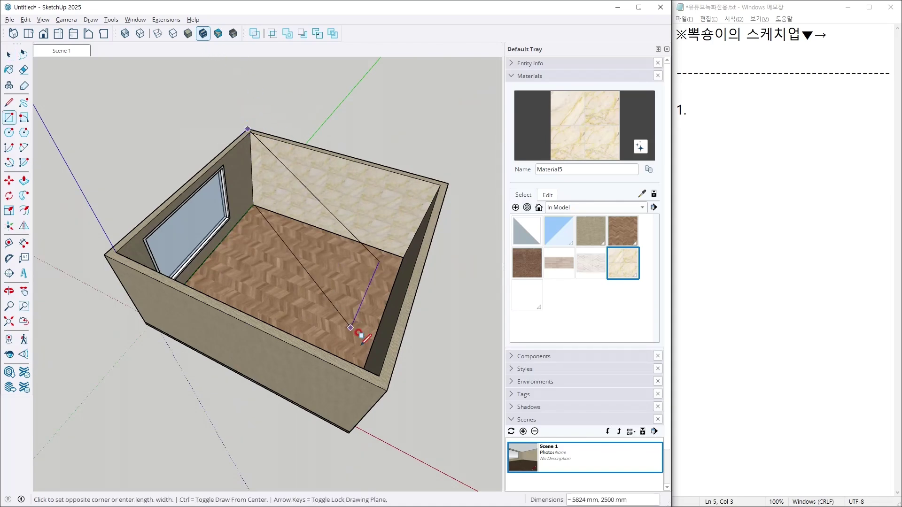
left_click(380, 376)
key("p")
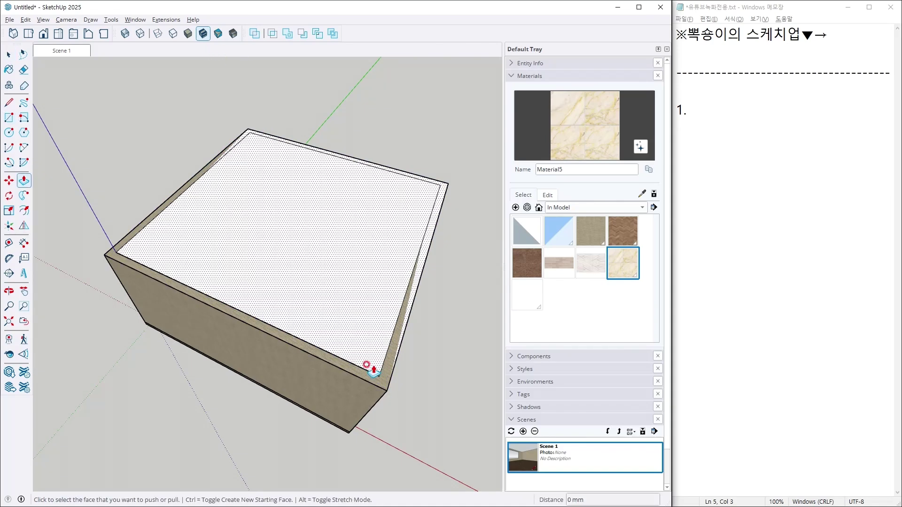
left_click(362, 353)
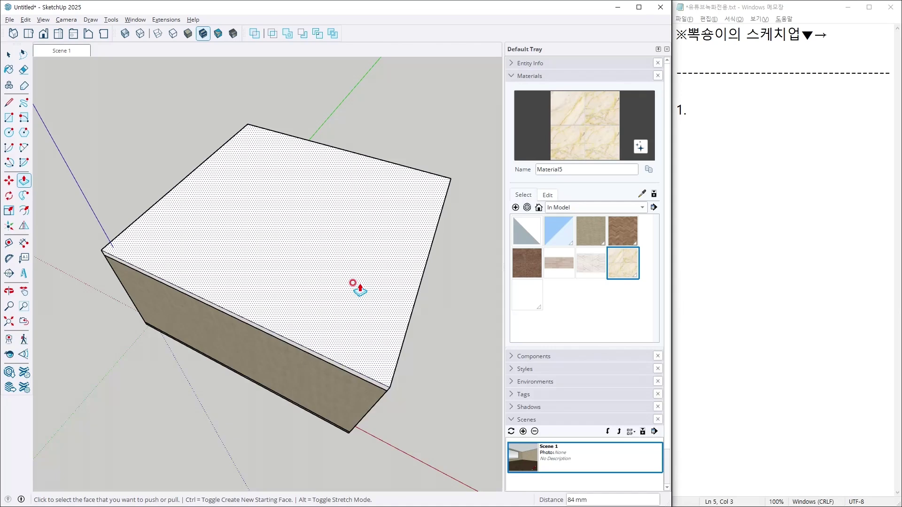
key("Return")
key("space")
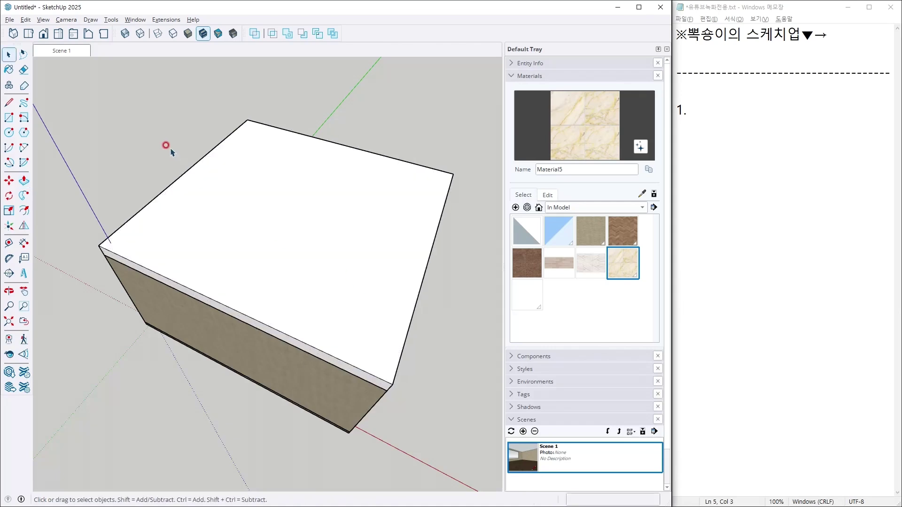
- Restore the Scene 1 view and export it as the JPEG image Untitled.jpg in the PPOKSONG folder
left_click(75, 50)
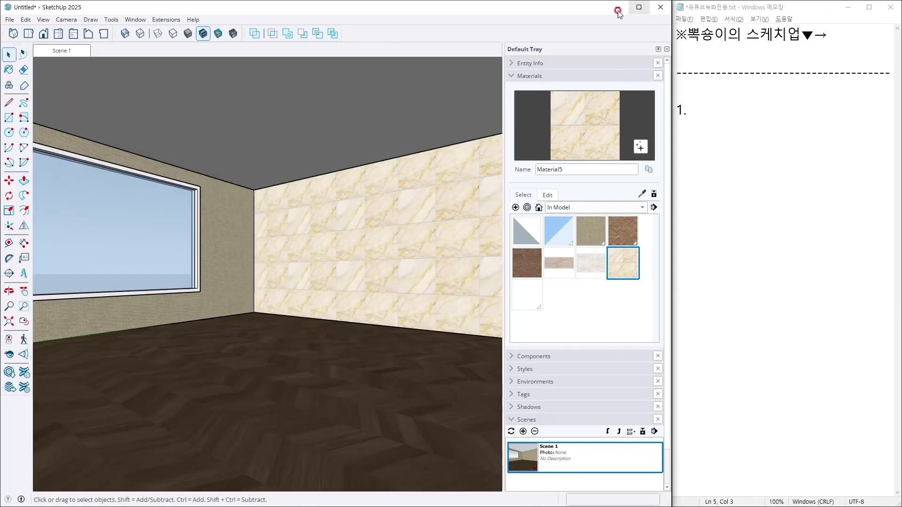
left_click(9, 19)
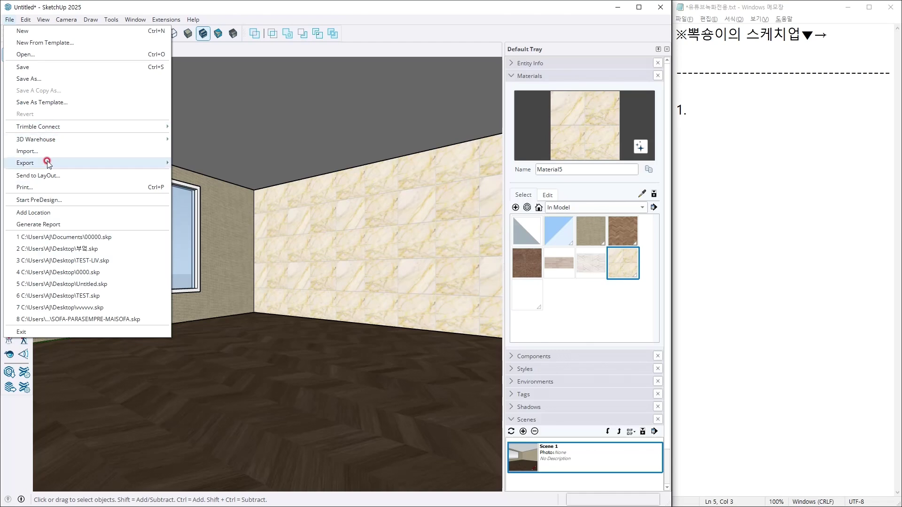
left_click(201, 175)
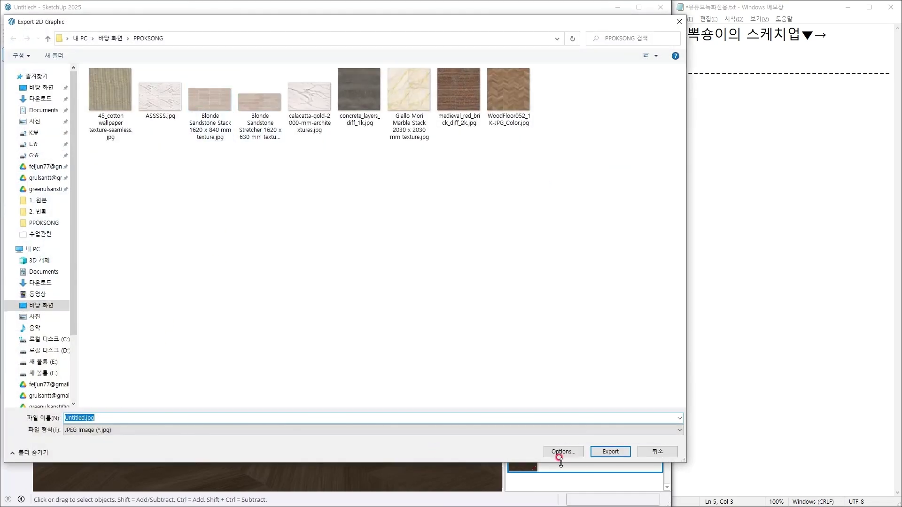
left_click(608, 452)
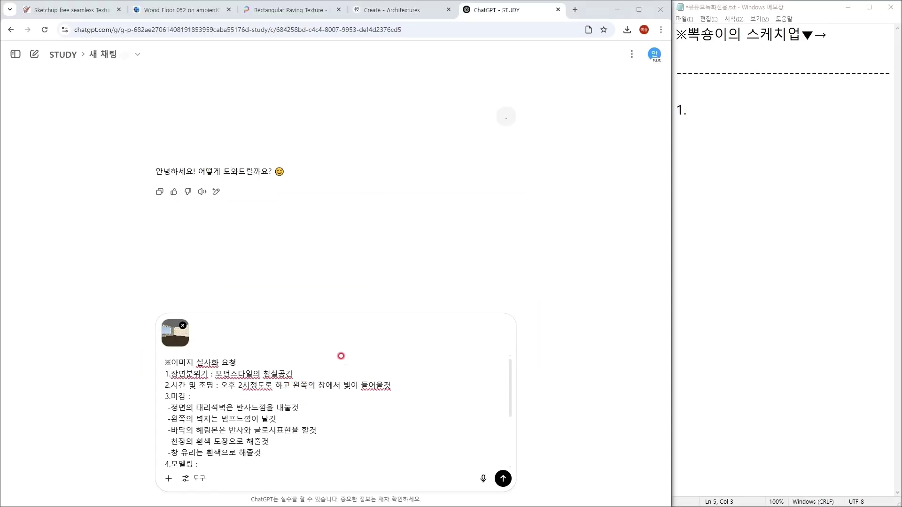
- Submit the attached room image to ChatGPT with the prompt for a photorealistic modern bedroom, and review the request and generated image
left_click(510, 480)
scroll(430, 224, "up", 5)
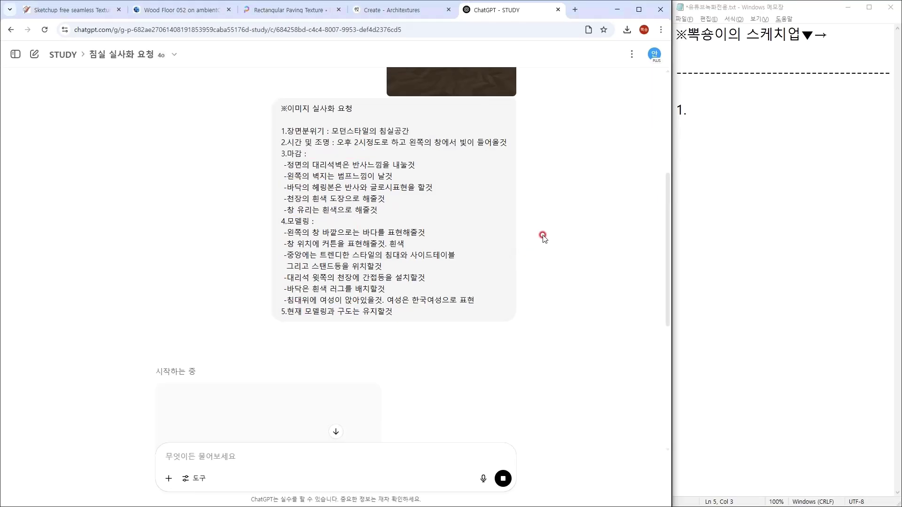
scroll(268, 354, "down", 3)
scroll(396, 161, "up", 6)
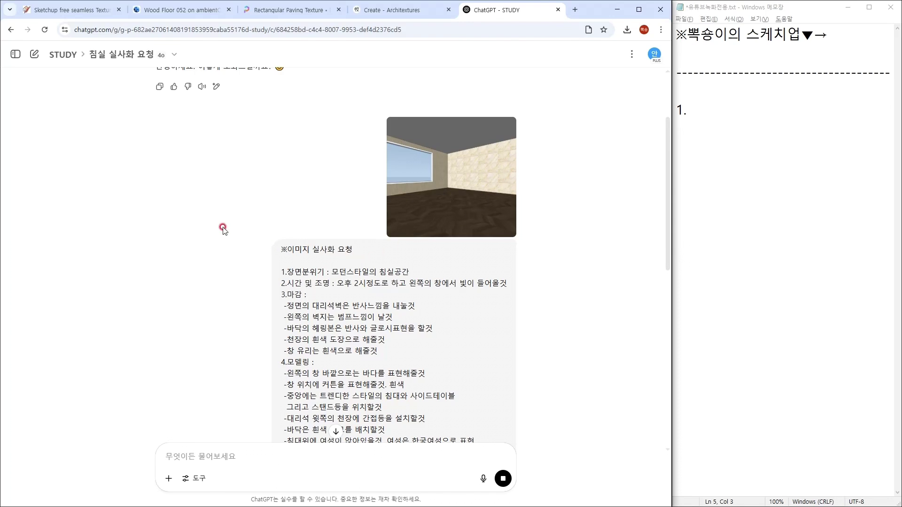
scroll(307, 243, "down", 6)
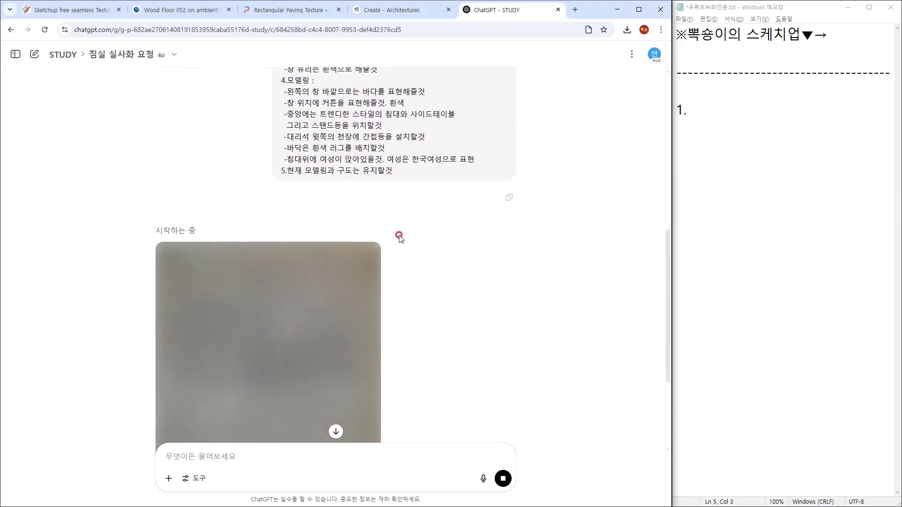
scroll(399, 237, "down", 2)
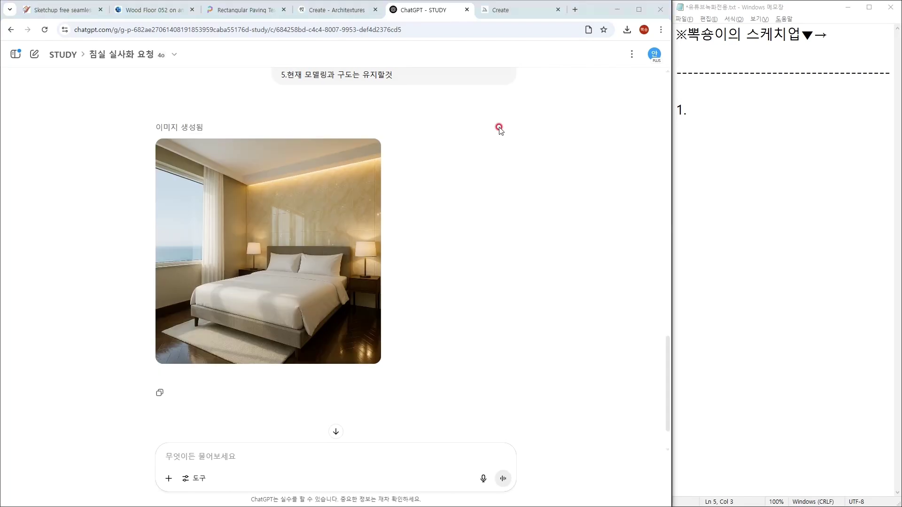
- Enlarge the generated bedroom image, download it and locate the downloaded file in its folder
left_click(339, 241)
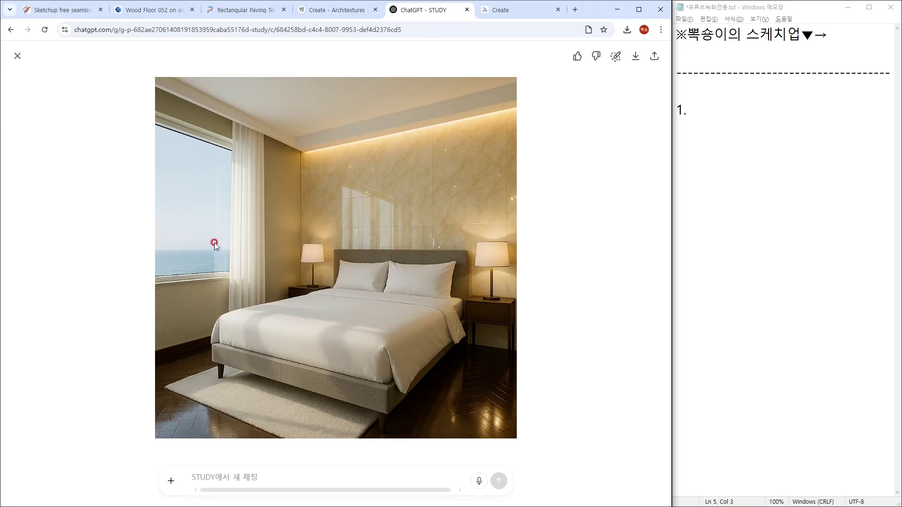
left_click(634, 56)
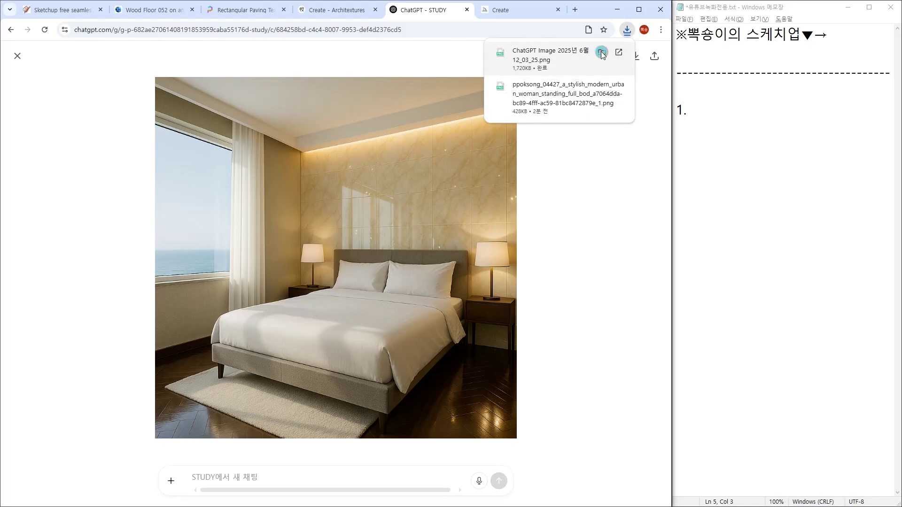
left_click(602, 52)
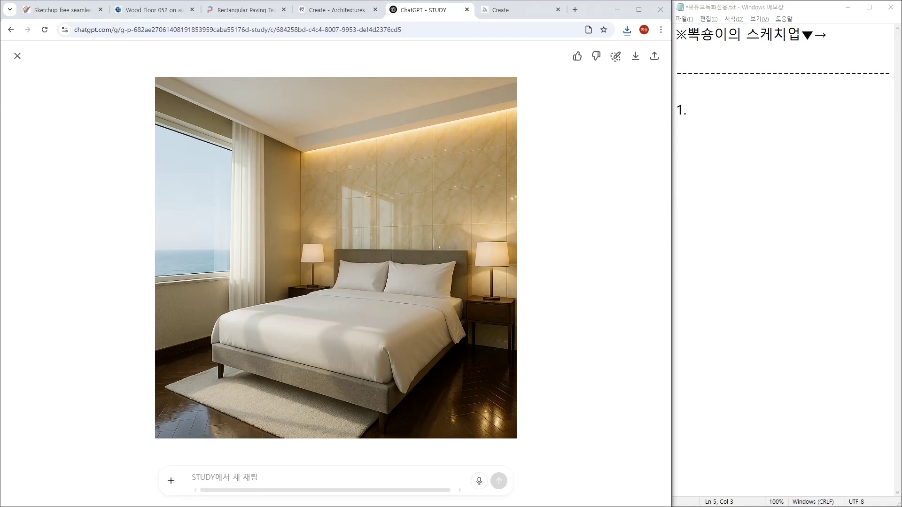
left_click(235, 95)
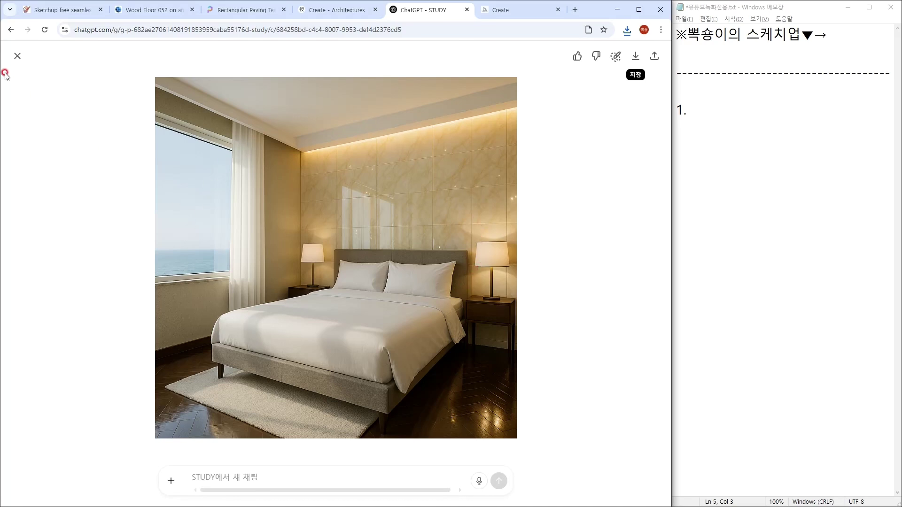
- Switch to Notepad and complete the first note as "챗GPT : 따뜻한느낌"
left_click(753, 119)
type("ㅊ")
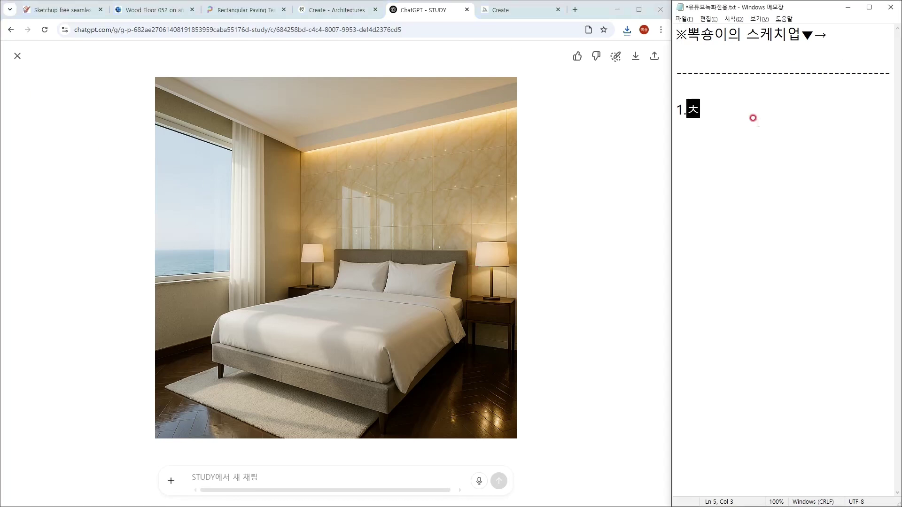
type("GPT : 따뜻한뉴")
key("BackSpace")
type("느낌")
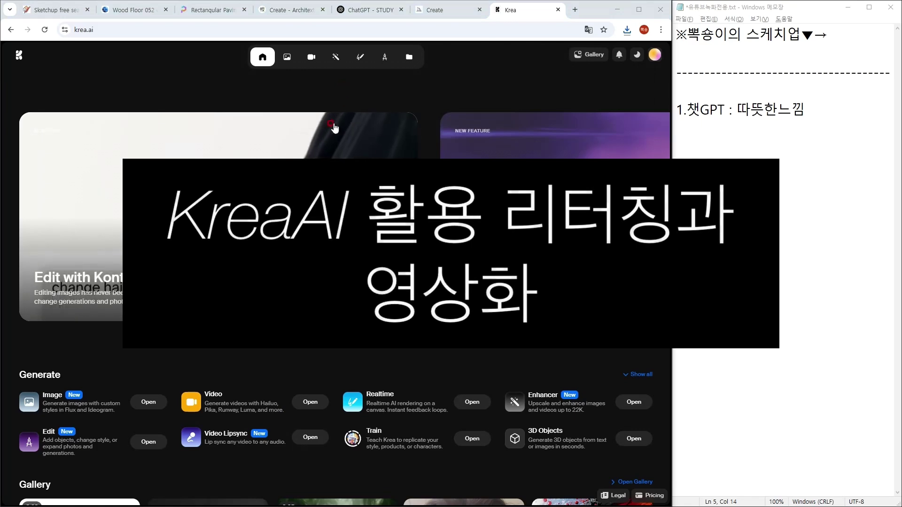
- Switch to Krea, open the Realtime tool and delete the kitchen image and the woman figure from the canvas
left_click(393, 402)
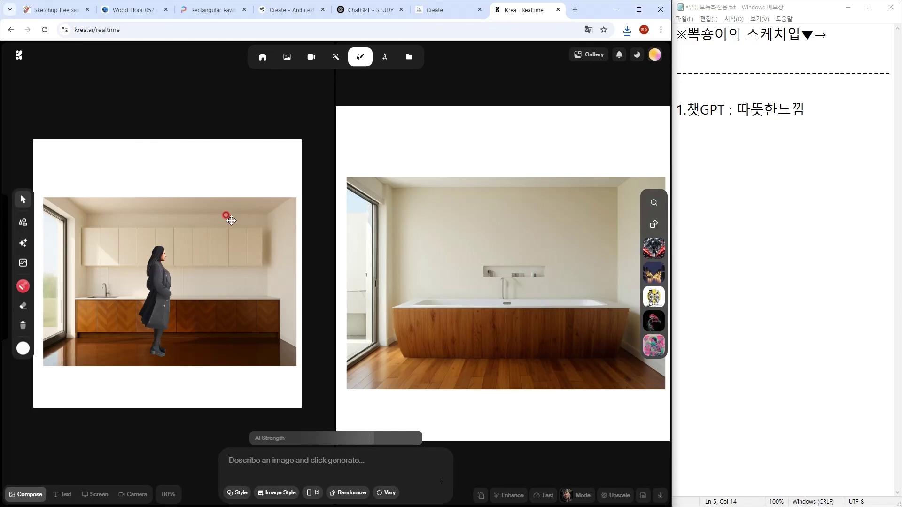
key("Delete")
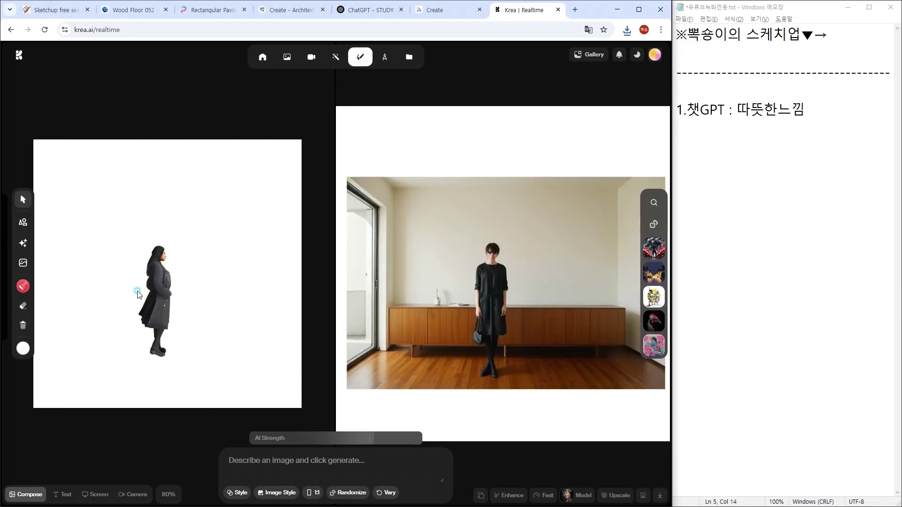
left_click(152, 289)
key("Delete")
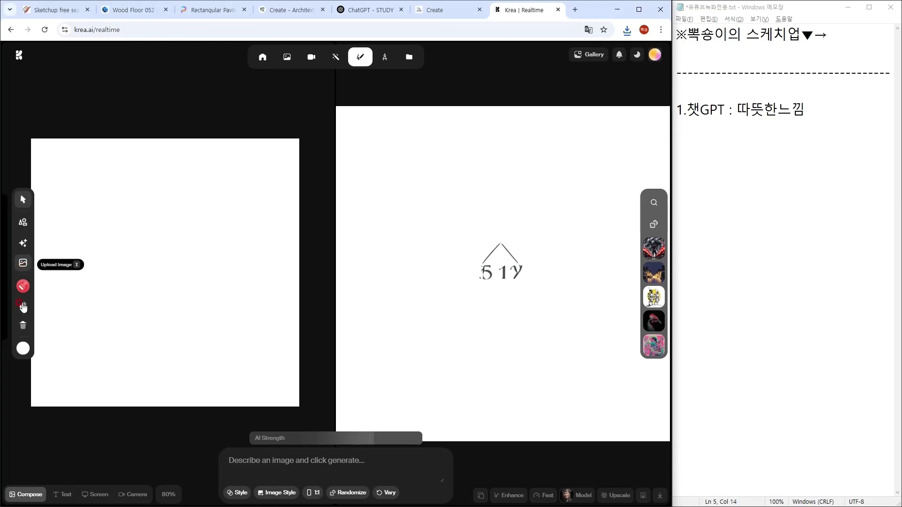
- Upload the ChatGPT-generated bedroom image from the PPOKSONG folder onto the empty Realtime canvas
left_click(21, 264)
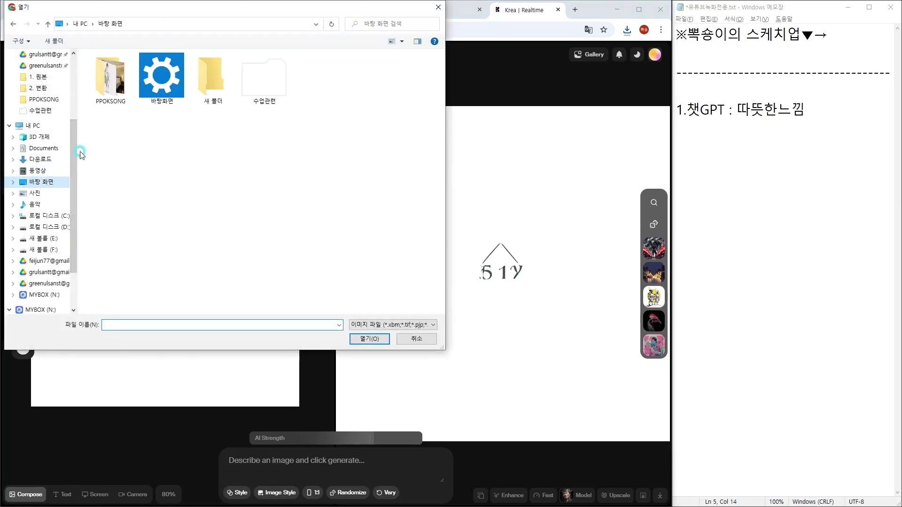
double_click(110, 77)
left_click(364, 84)
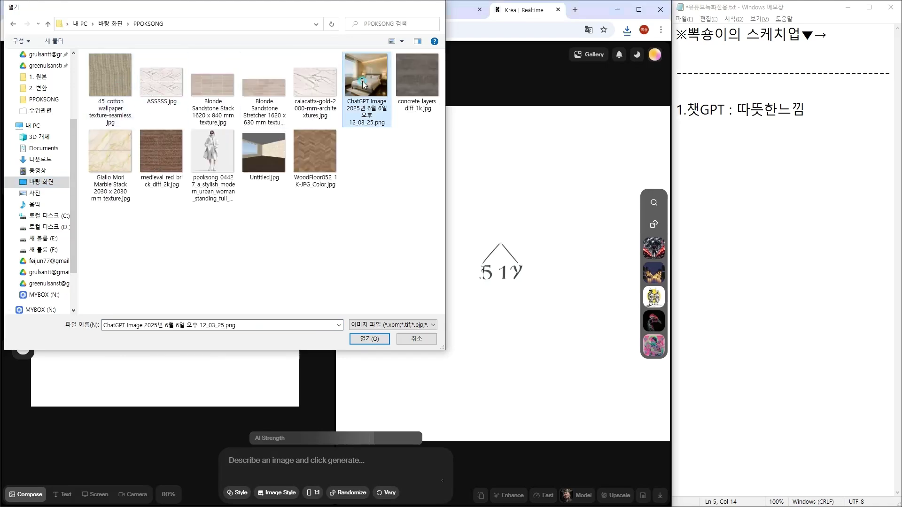
double_click(364, 84)
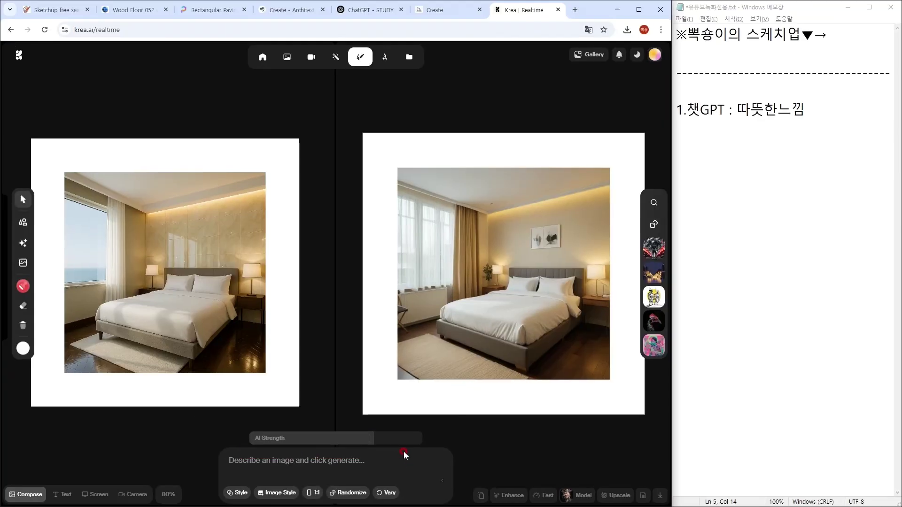
- Lower the AI Strength in stages to its minimum so the render follows the uploaded bedroom image
left_click_drag(368, 444, 306, 443)
left_click(329, 468)
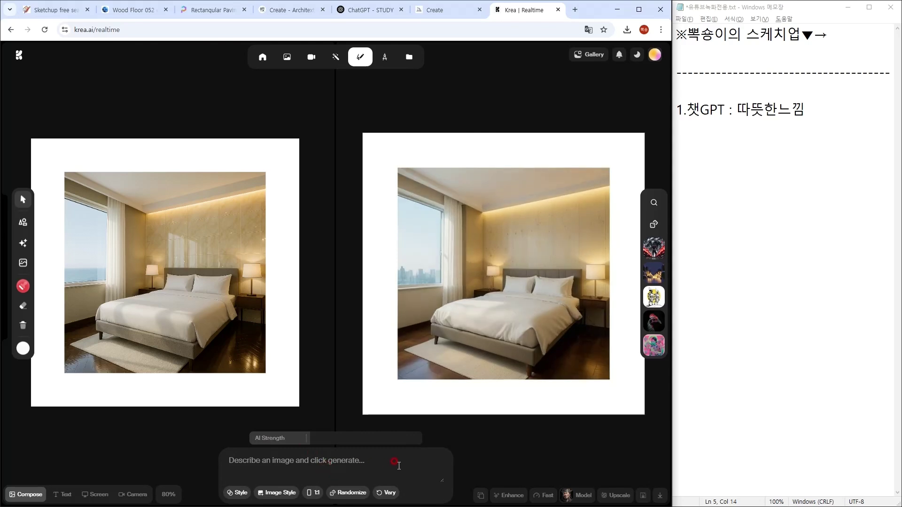
left_click_drag(286, 441, 252, 439)
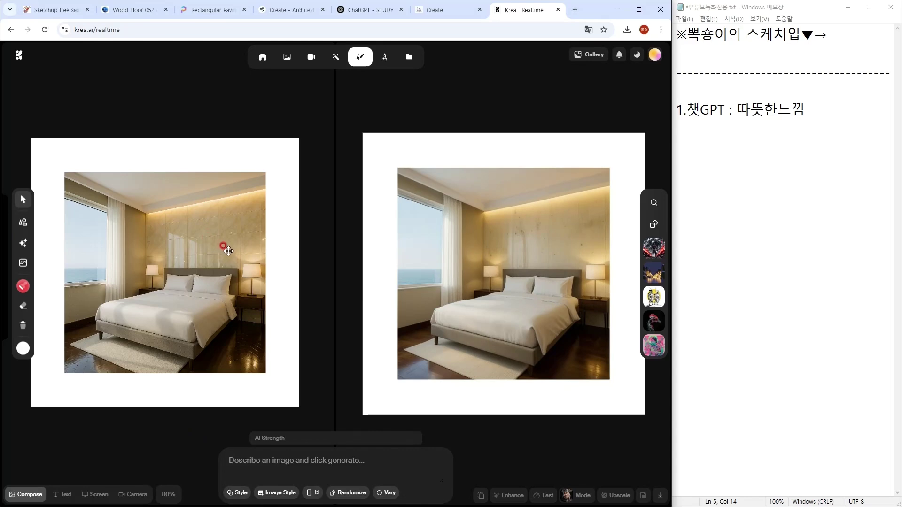
- Upload the stylish urban woman image from the PPOKSONG folder onto the canvas and remove its background
left_click(22, 262)
double_click(210, 147)
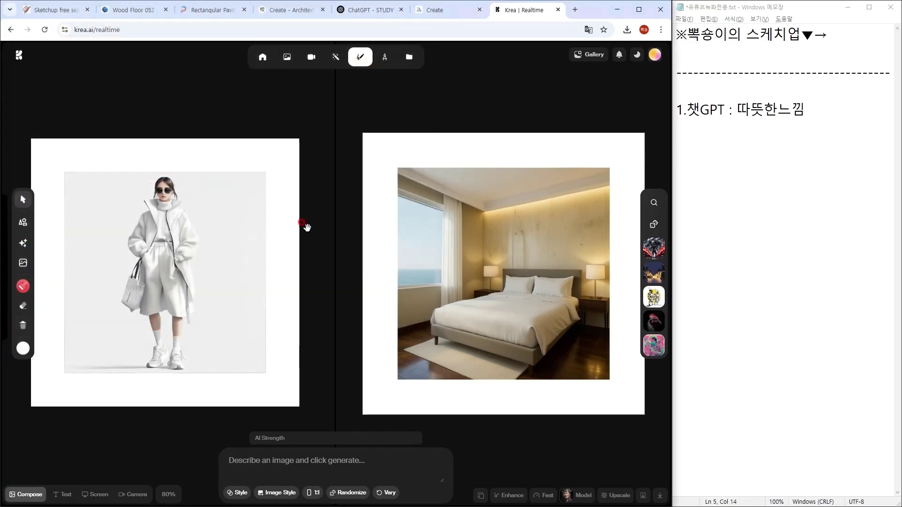
left_click_drag(191, 247, 196, 249)
right_click(196, 250)
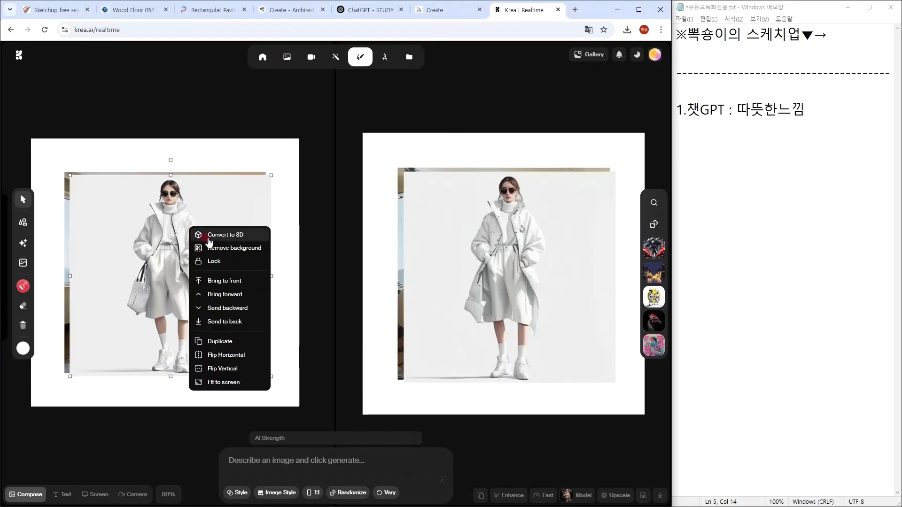
left_click(221, 249)
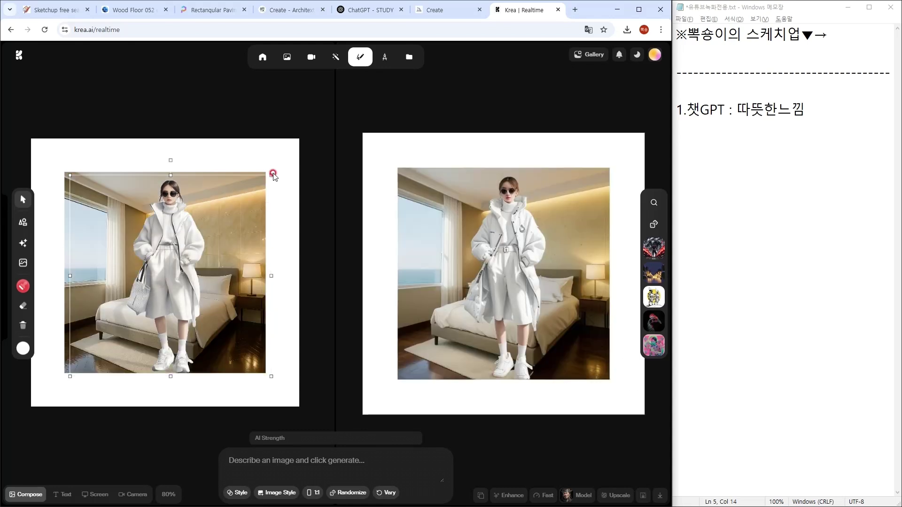
- Shrink the woman cutout, place it beside the foot of the bed and raise the AI Strength slightly
left_click_drag(268, 173, 186, 261)
left_click_drag(141, 312, 242, 296)
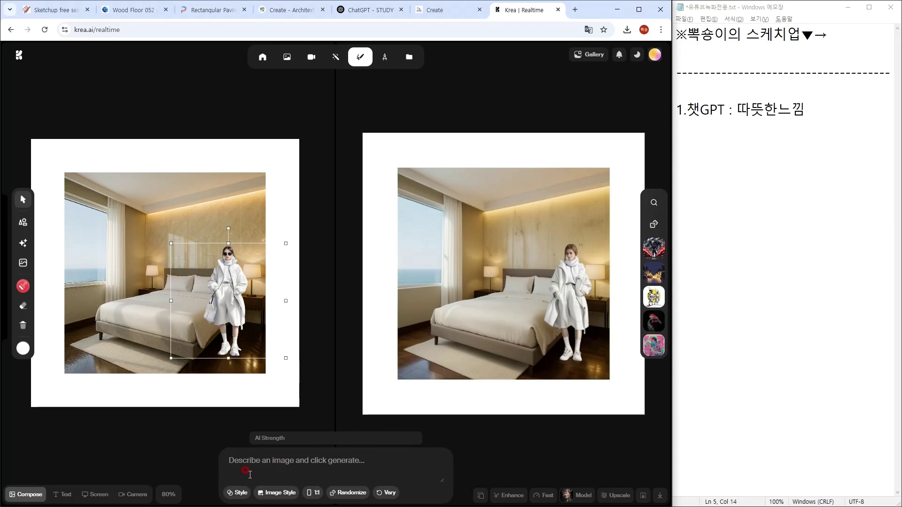
left_click_drag(262, 439, 290, 442)
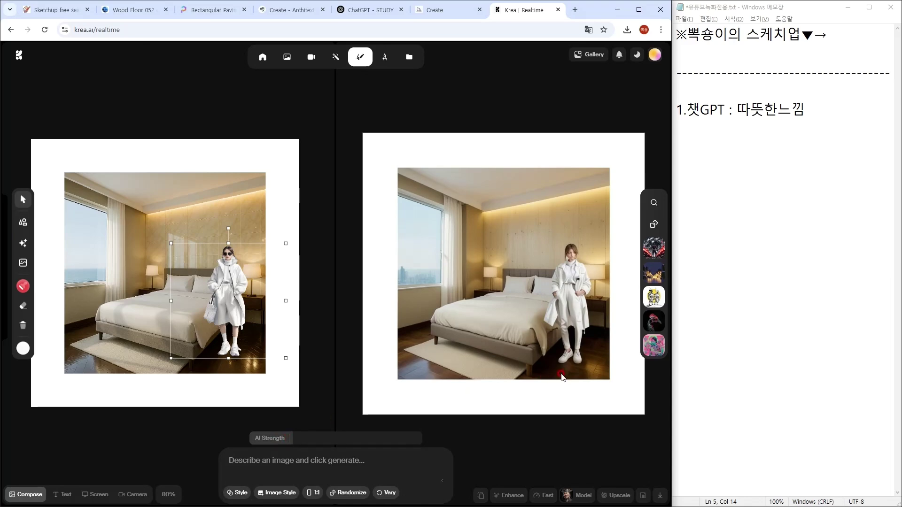
left_click(560, 375)
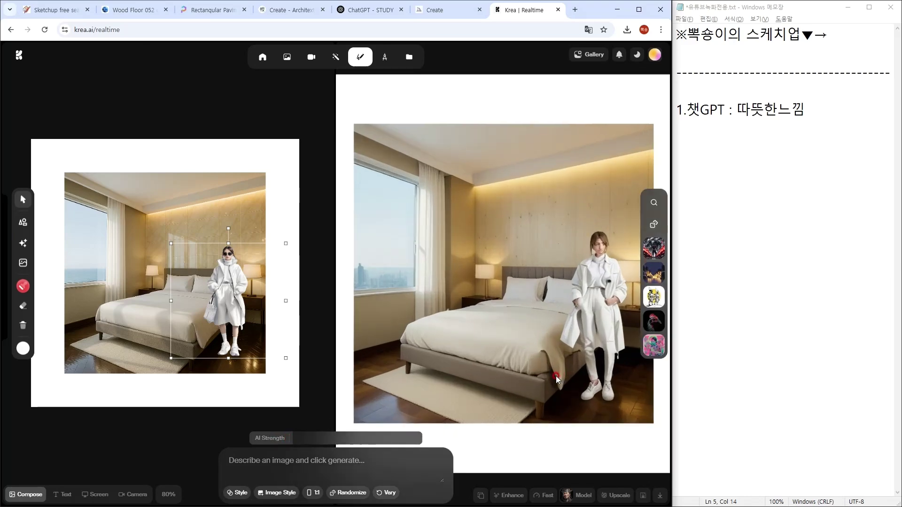
- Enlarge the bedroom image to cover most of the canvas and move the woman cutout beside the nightstand right of the bed
mouse_move(257, 291)
left_mouse_down()
mouse_move(175, 289)
mouse_move(259, 295)
left_mouse_up()
left_click_drag(87, 174, 13, 139)
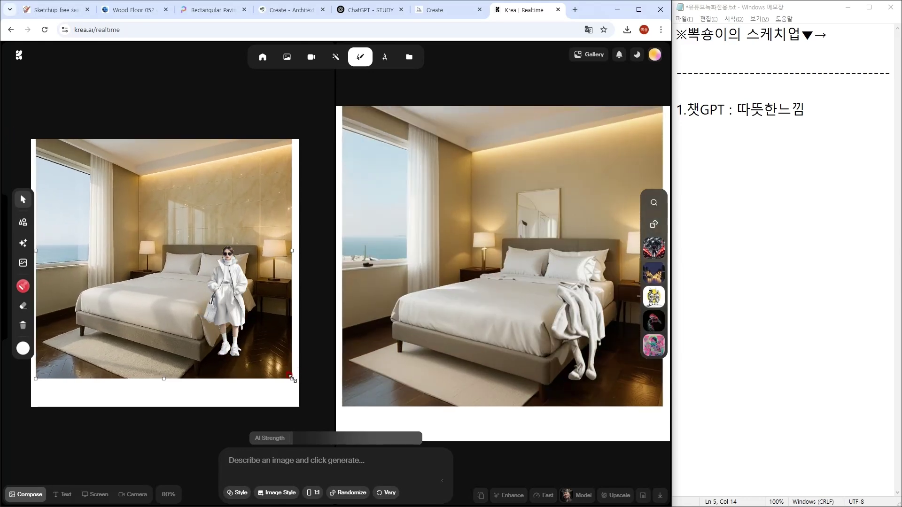
left_click_drag(290, 378, 298, 378)
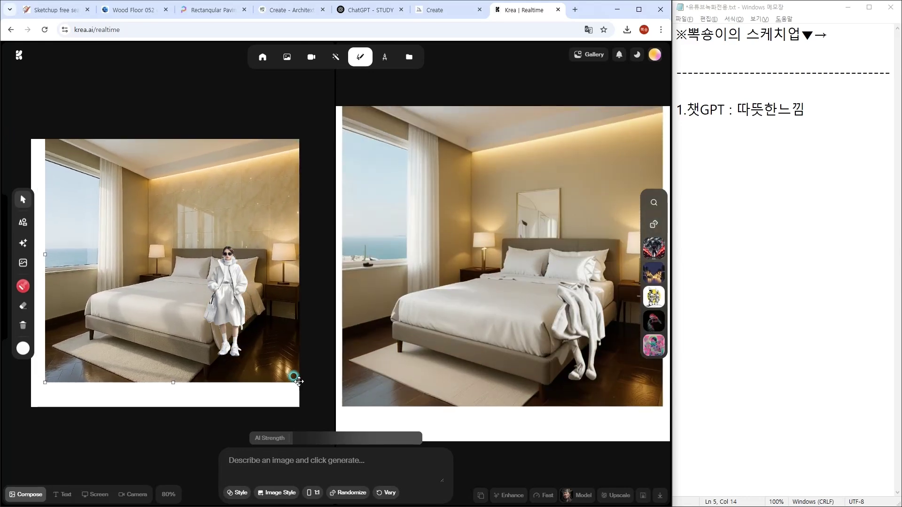
left_click(236, 316)
left_click_drag(236, 317, 259, 304)
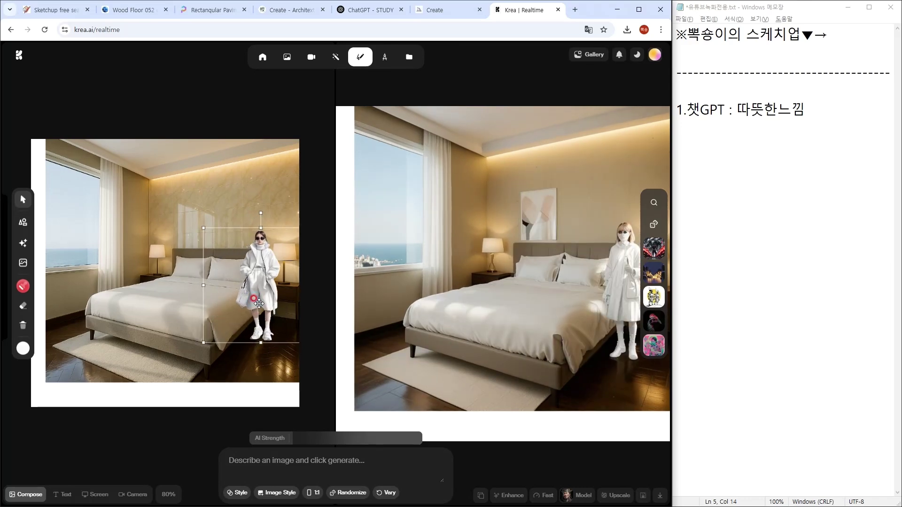
- Convert the woman cutout to a 3D object and maximize the browser window
right_click(252, 258)
left_click(274, 262)
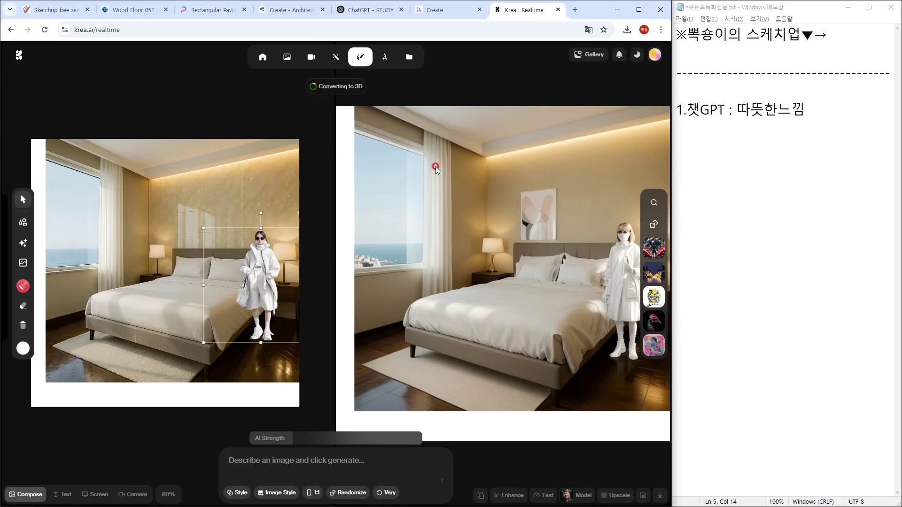
left_click(639, 10)
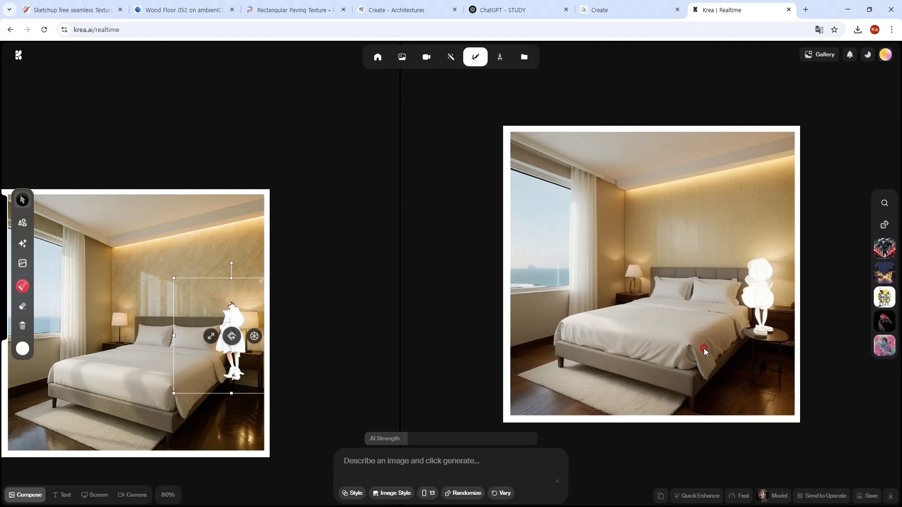
- Enlarge the 3D woman, move her onto the rug by the window curtain and enter the prompt "PERSON WITH"
left_click_drag(237, 311, 234, 348)
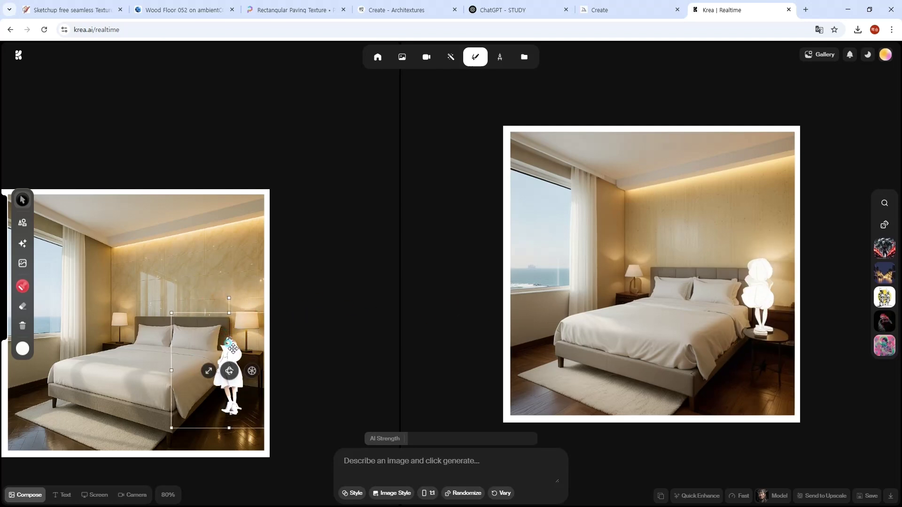
left_click_drag(168, 315, 126, 271)
left_click_drag(228, 343, 215, 304)
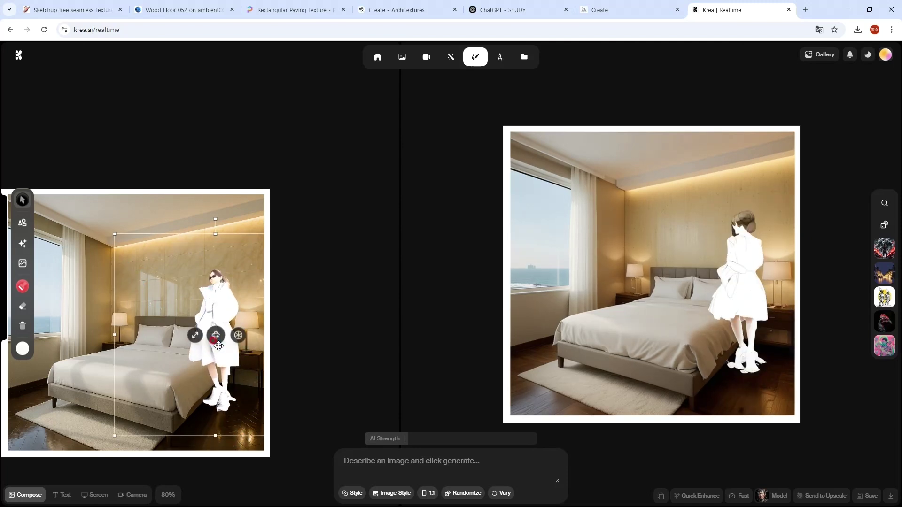
left_click_drag(218, 342, 82, 324)
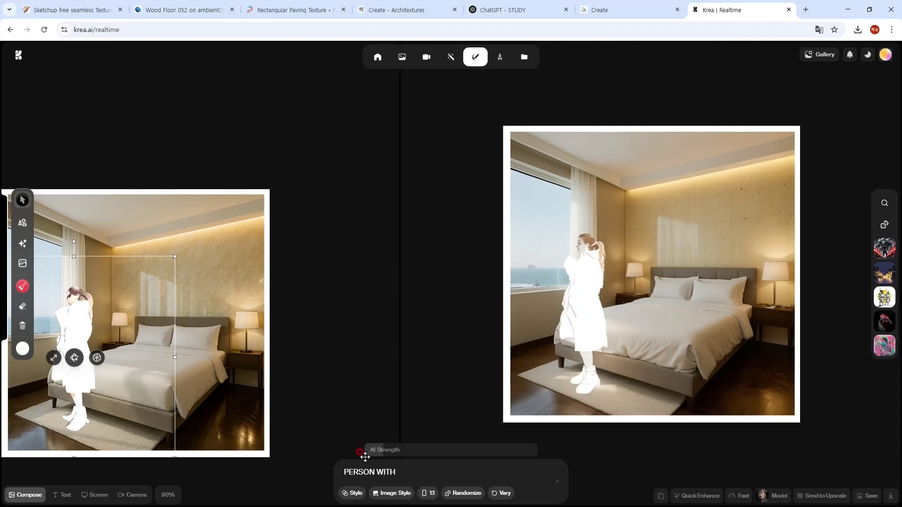
- Fine-tune the 3D woman's size and shift her in front of the window beside the bed
left_click(175, 254)
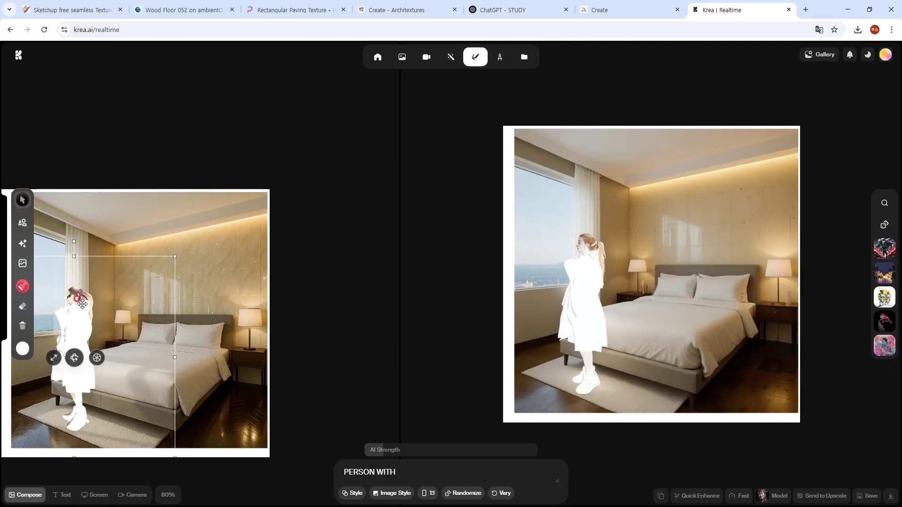
left_click_drag(173, 257, 147, 284)
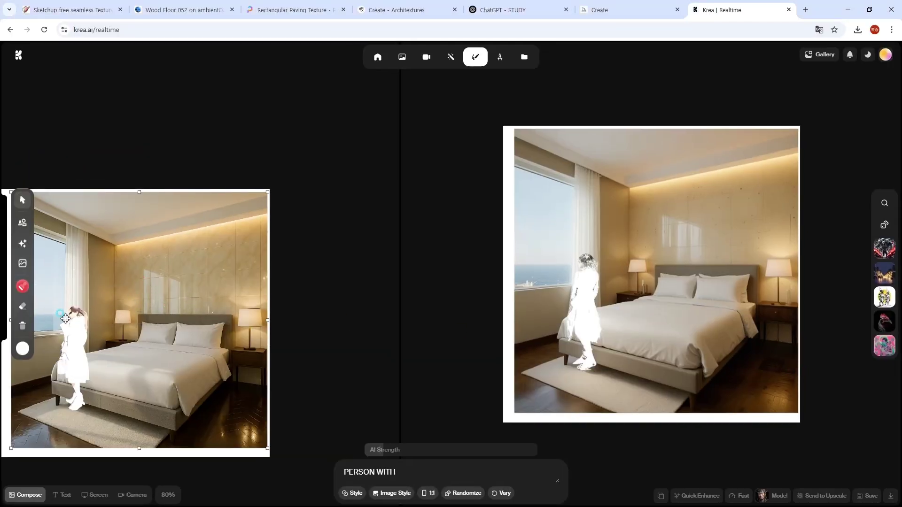
left_click_drag(147, 284, 148, 256)
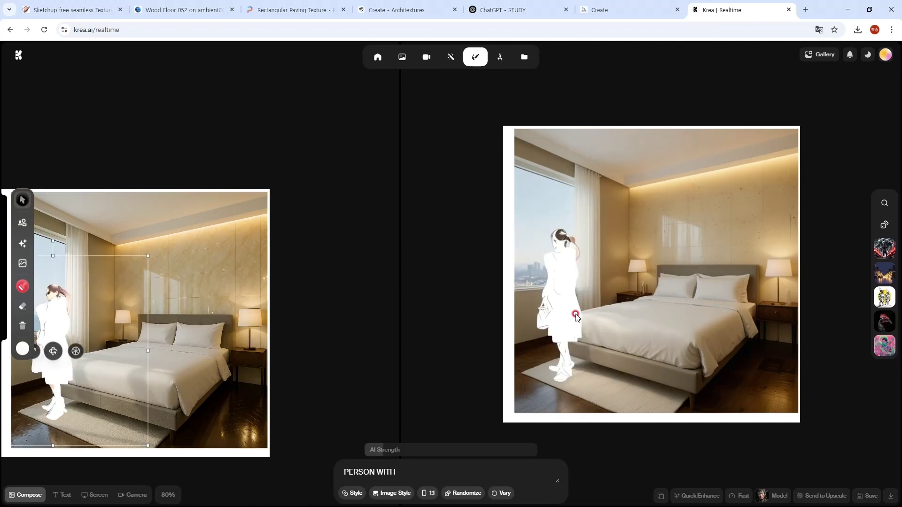
- Open Krea's Video tool, try the Kling 2.1 model and choose Wan 2.1 for the generation
left_click(17, 55)
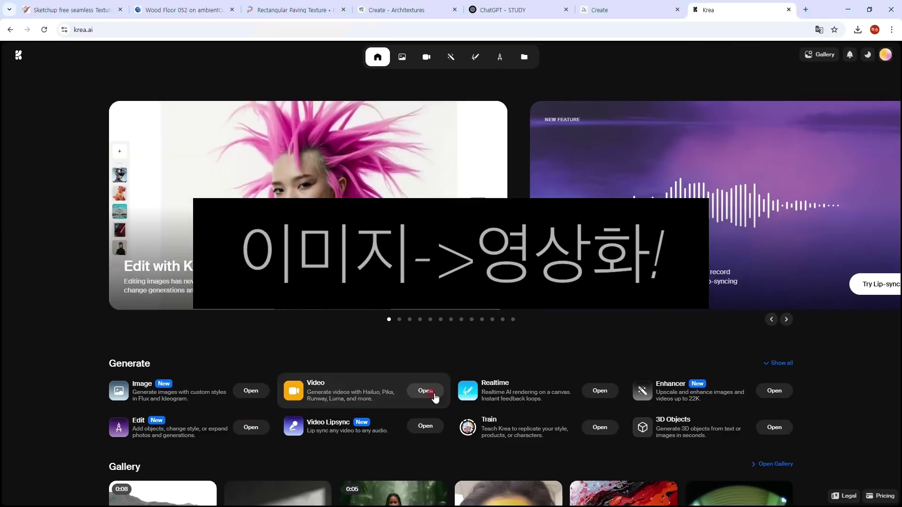
left_click(522, 379)
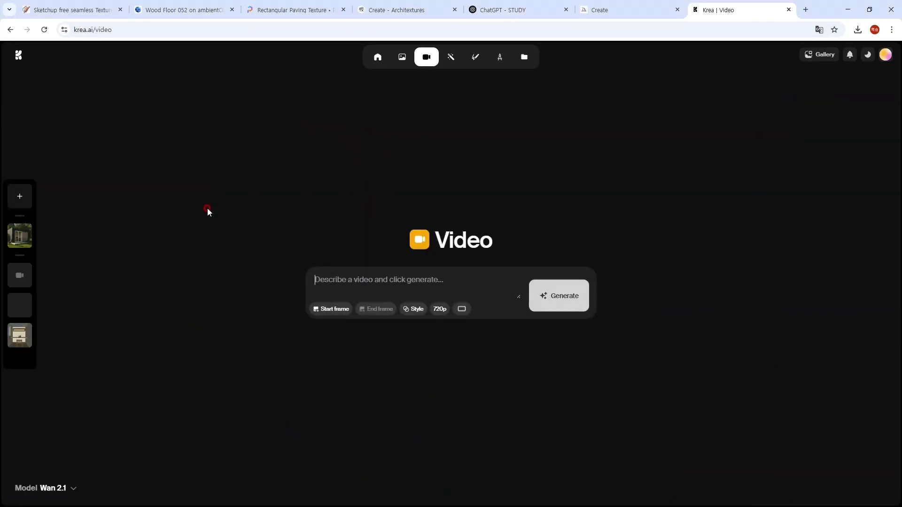
left_click(54, 488)
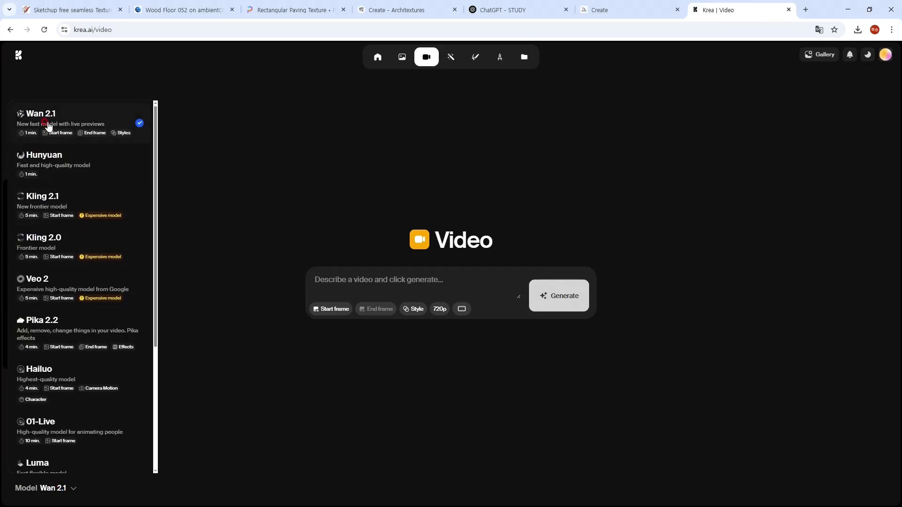
left_click(160, 124)
left_click(65, 488)
left_click(87, 206)
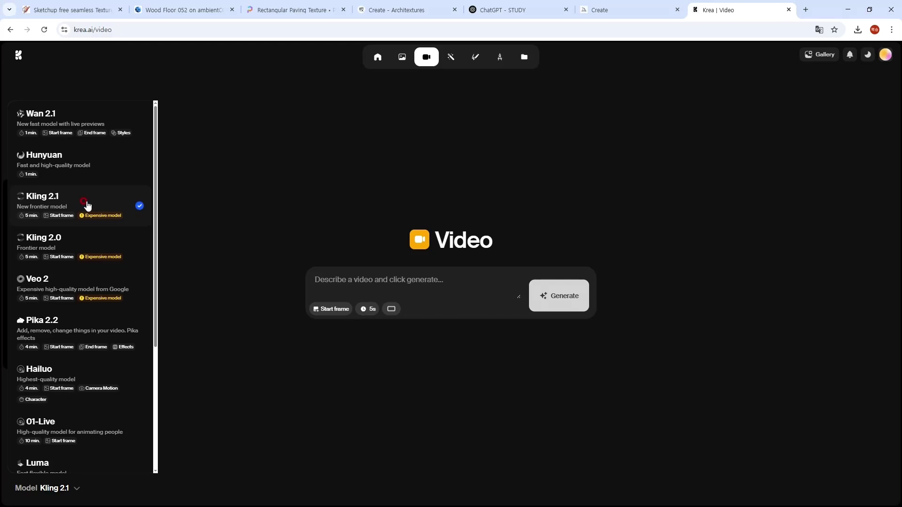
left_click(95, 113)
- Set the ChatGPT bedroom image as start frame, paste the cinematic running-dog prompt and generate the video
left_click(388, 291)
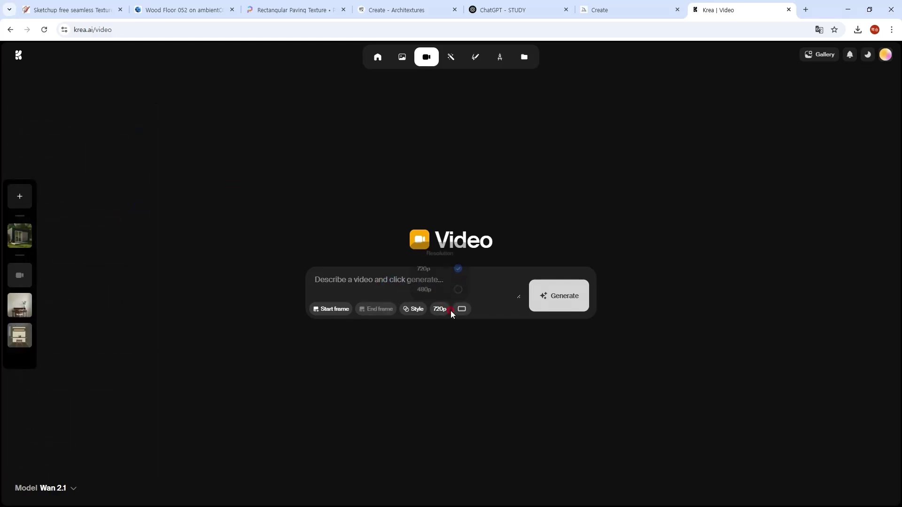
left_click(337, 313)
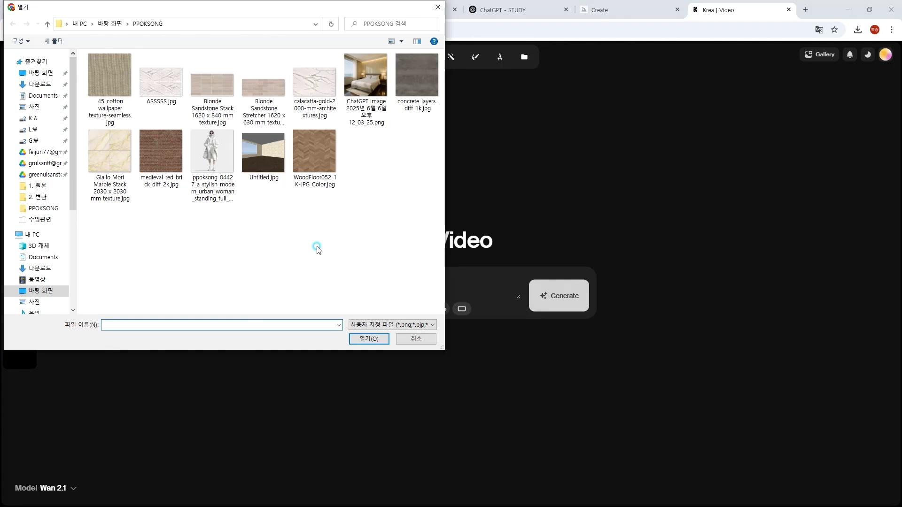
double_click(358, 65)
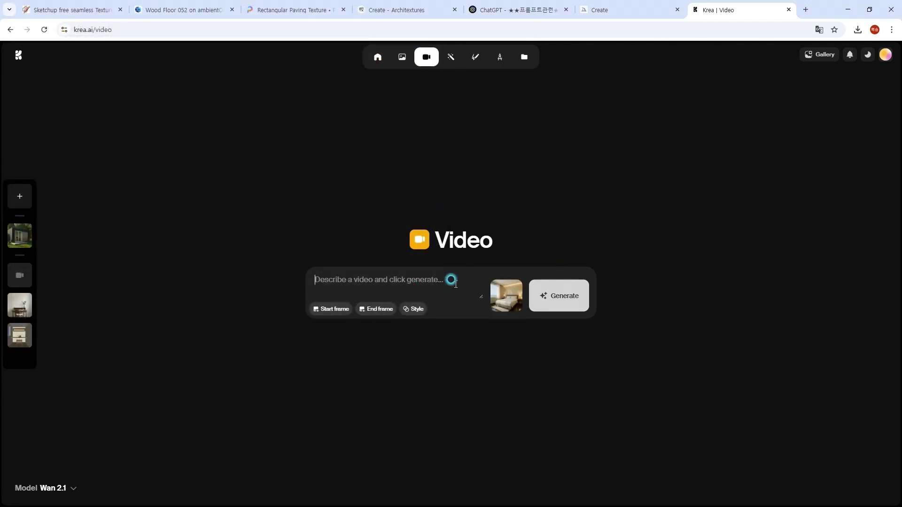
key("ctrl+v")
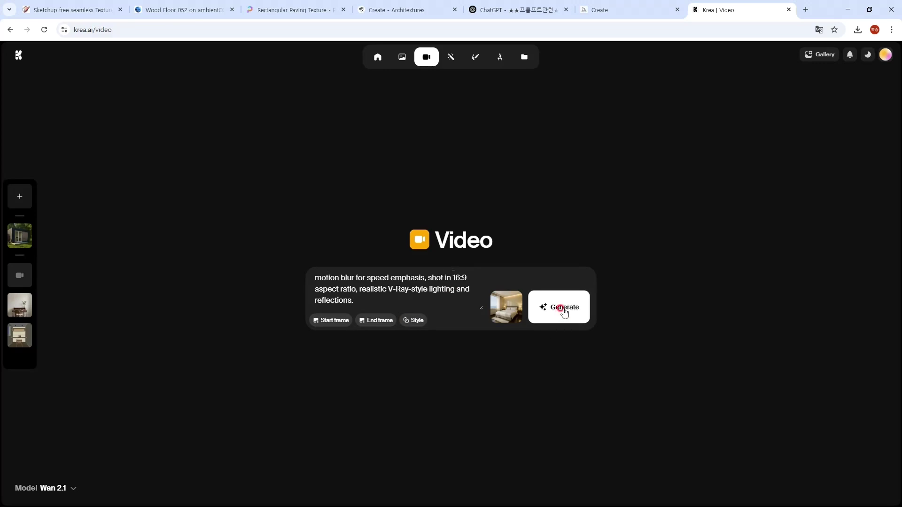
left_click(563, 308)
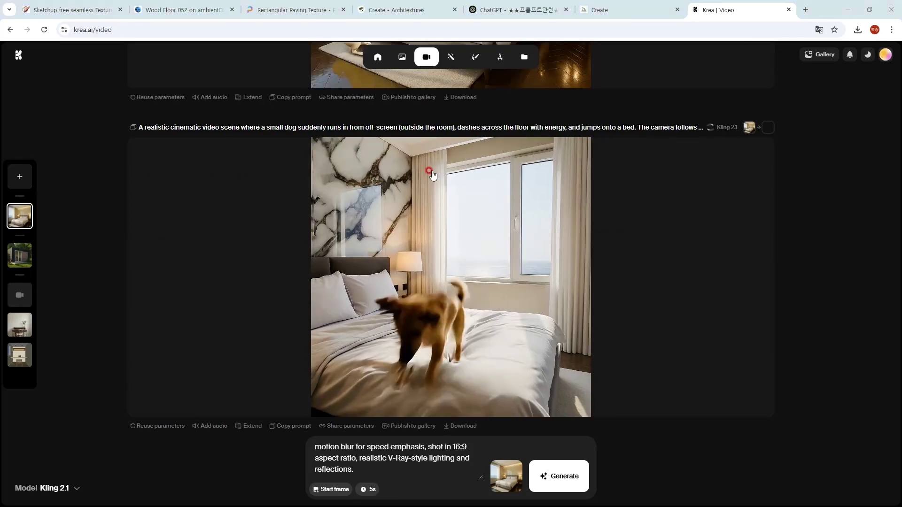
- Review the Kling 2.1 and Wan 2.1 dog videos and look over the list of available video models
left_click(721, 291)
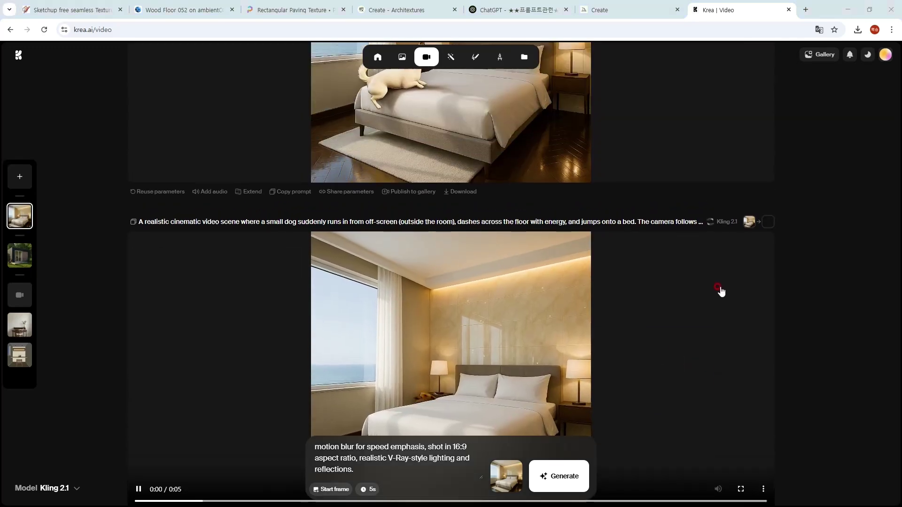
scroll(720, 290, "up", 5)
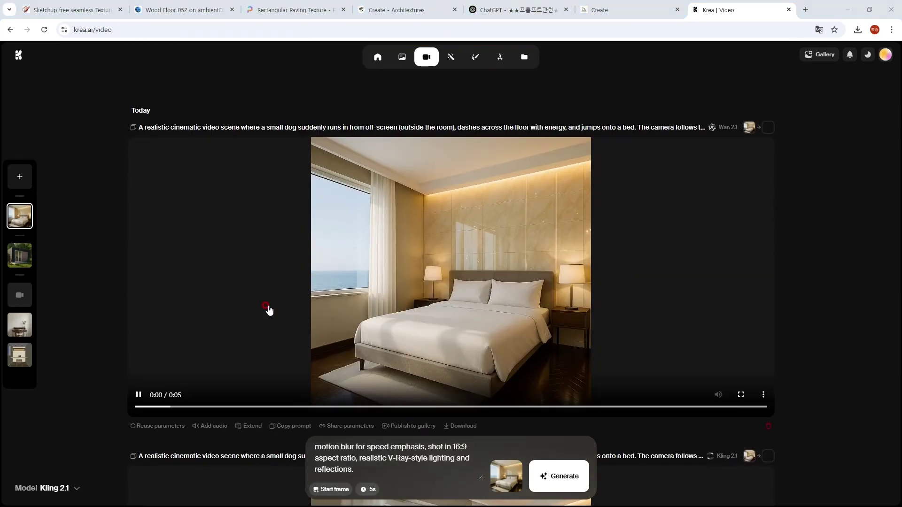
left_click(69, 498)
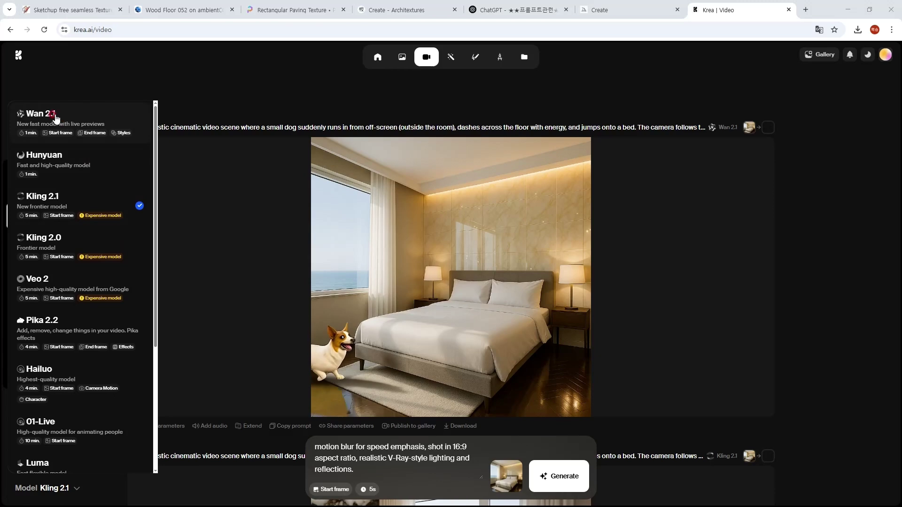
key("Escape")
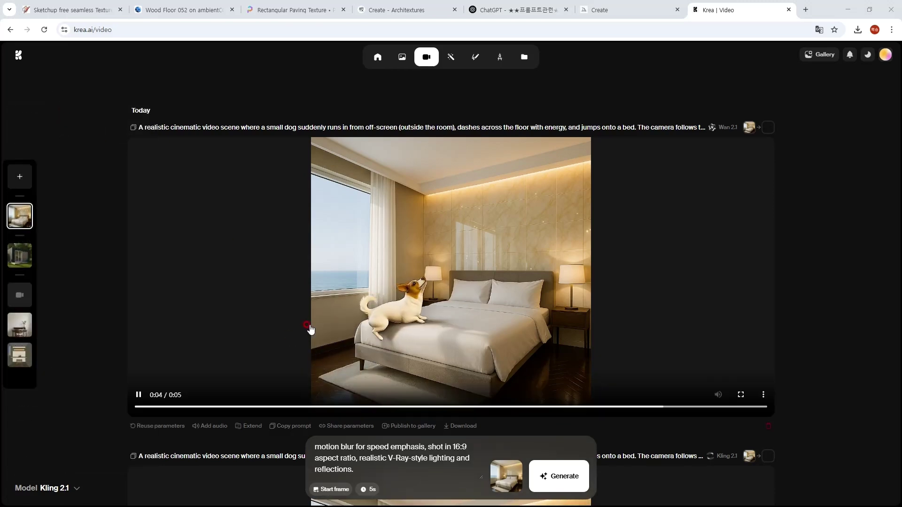
- Compare the Wan 2.1 and Kling 2.1 bedroom videos, examining the dog's motion and the camera movement in each
scroll(374, 305, "down", 7)
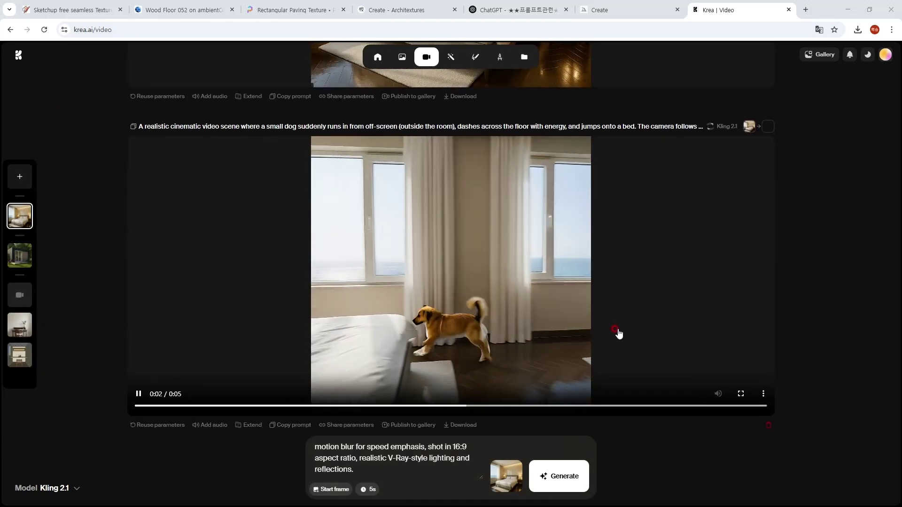
scroll(611, 329, "up", 5)
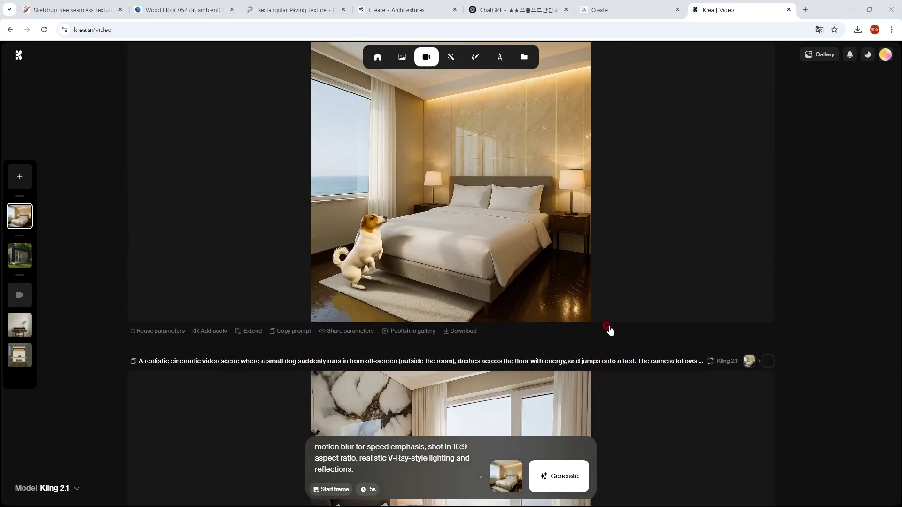
scroll(392, 169, "up", 2)
scroll(517, 201, "down", 7)
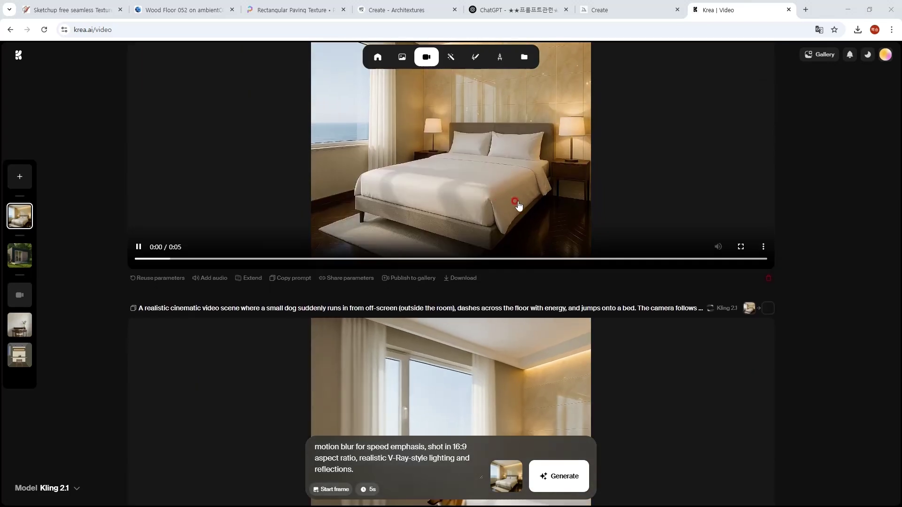
scroll(470, 298, "up", 2)
scroll(493, 307, "down", 2)
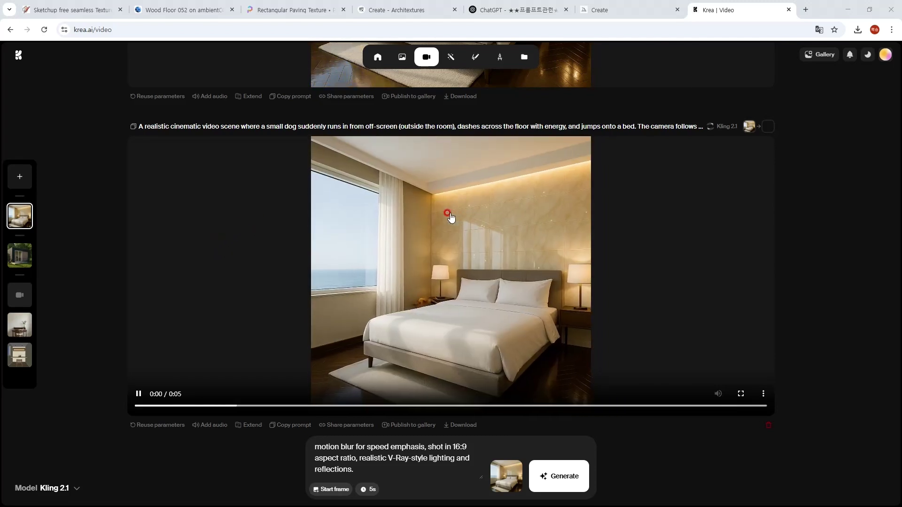
scroll(559, 244, "up", 6)
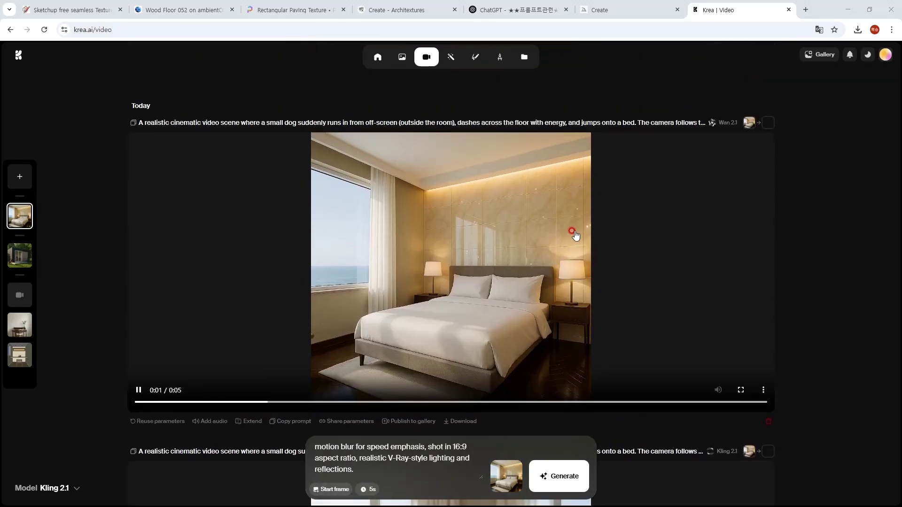
scroll(451, 155, "down", 2)
scroll(541, 174, "down", 5)
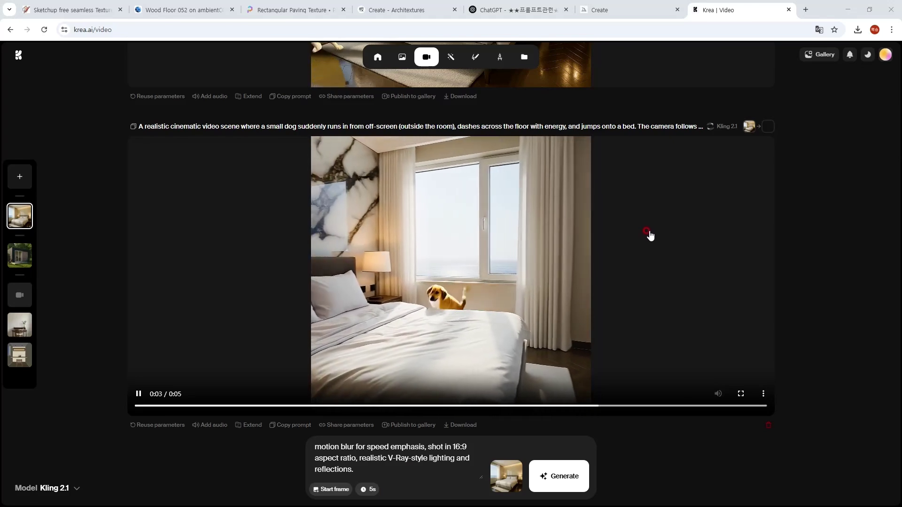
scroll(651, 232, "up", 7)
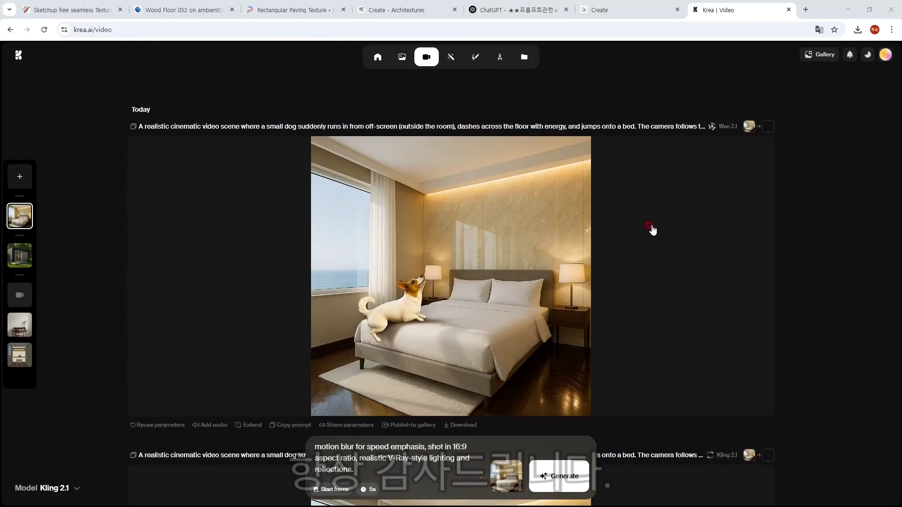
scroll(651, 231, "down", 2)
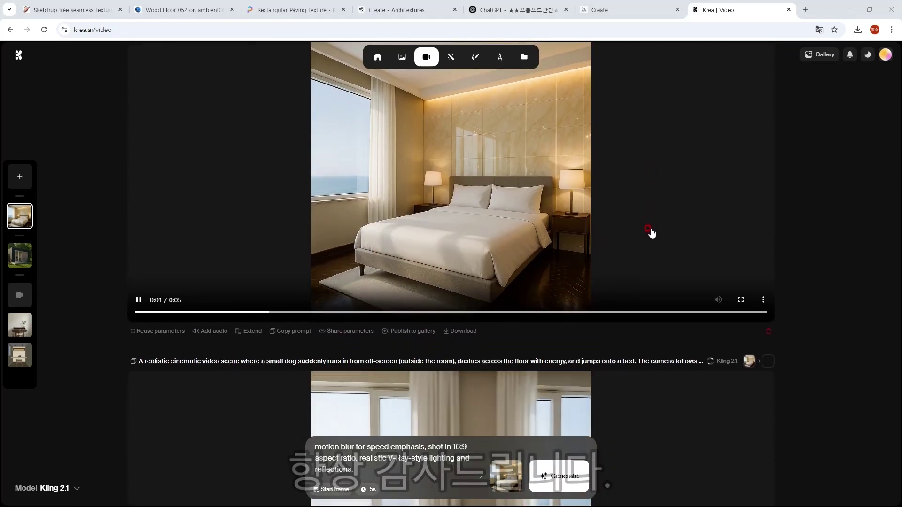